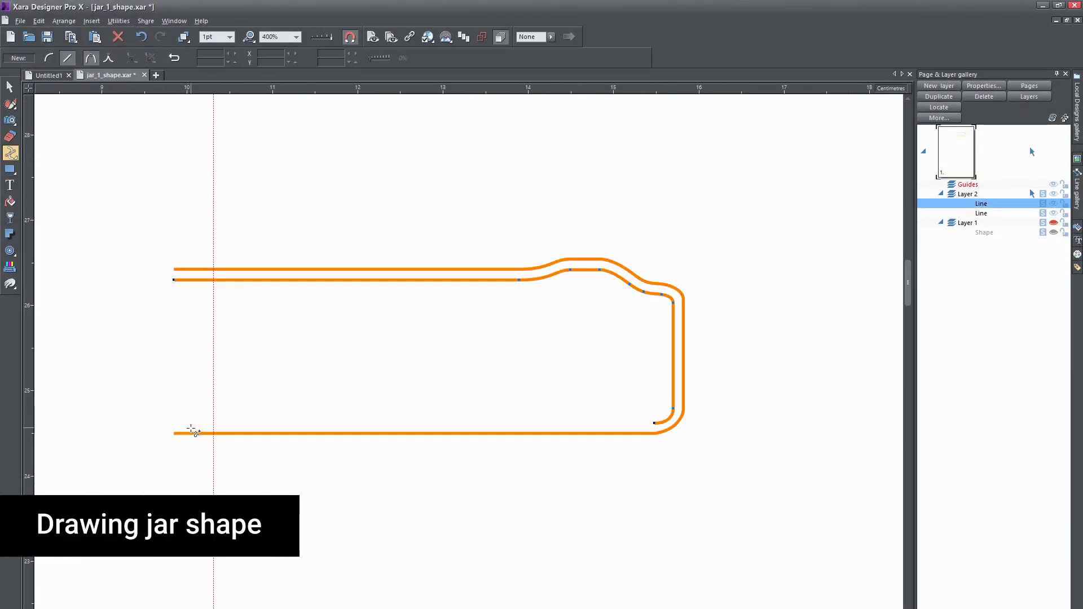
Step: Undo the last bottom line and redraw the outer curve's end more smoothly
{"action": "key", "text": "ctrl+z"}
{"action": "scroll", "coordinate": [651, 448], "scroll_direction": "up", "scroll_amount": 4}
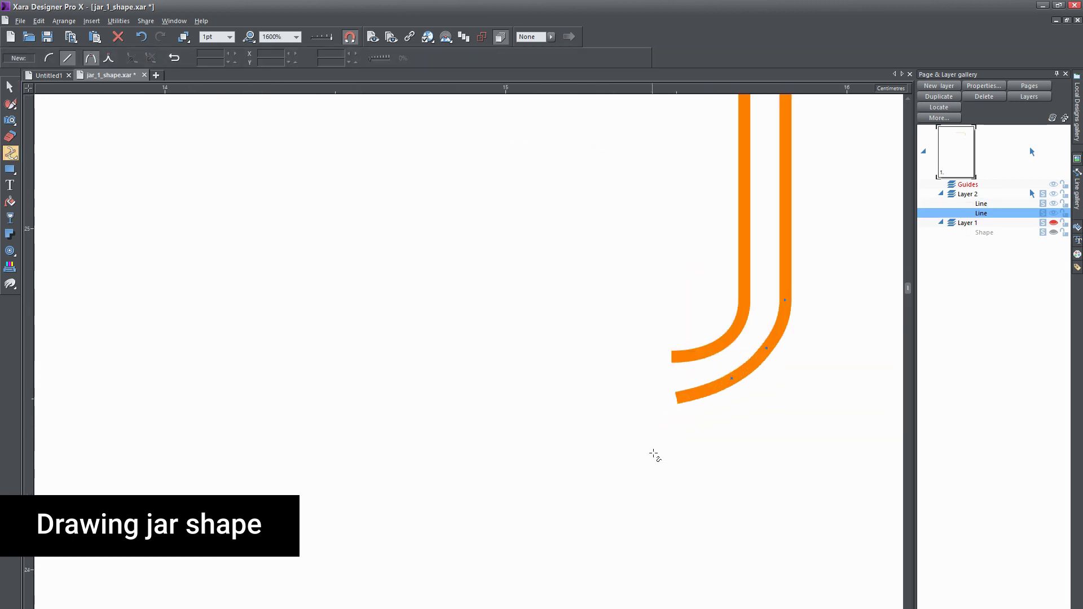
{"action": "scroll", "coordinate": [697, 298], "scroll_direction": "up", "scroll_amount": 2}
{"action": "left_click", "coordinate": [659, 501]}
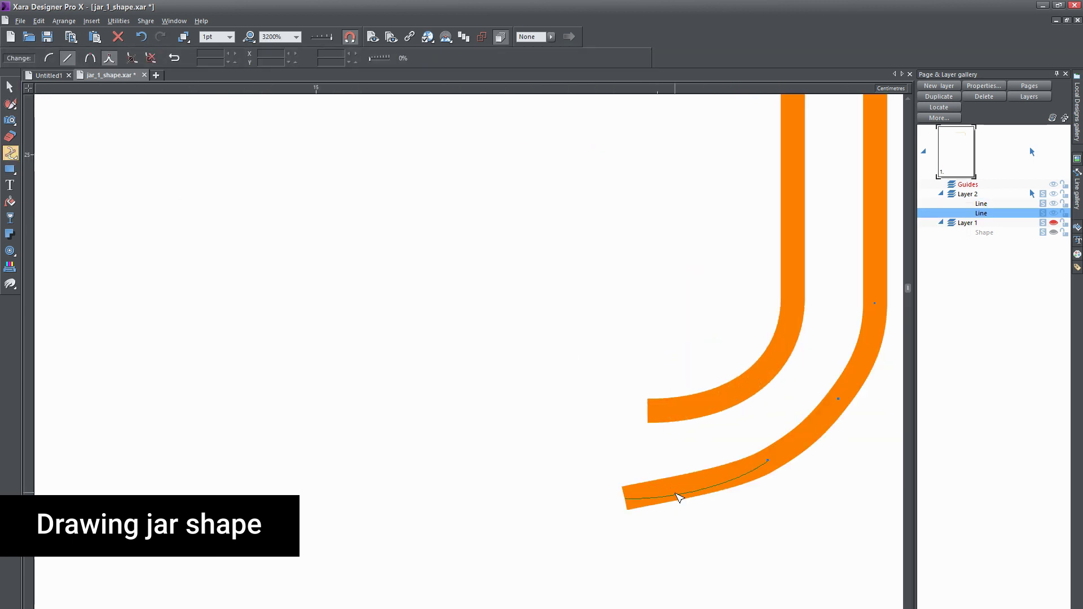
{"action": "left_click_drag", "start_coordinate": [678, 497], "coordinate": [625, 501]}
{"action": "key", "text": "Escape"}
{"action": "scroll", "coordinate": [592, 505], "scroll_direction": "up", "scroll_amount": 2}
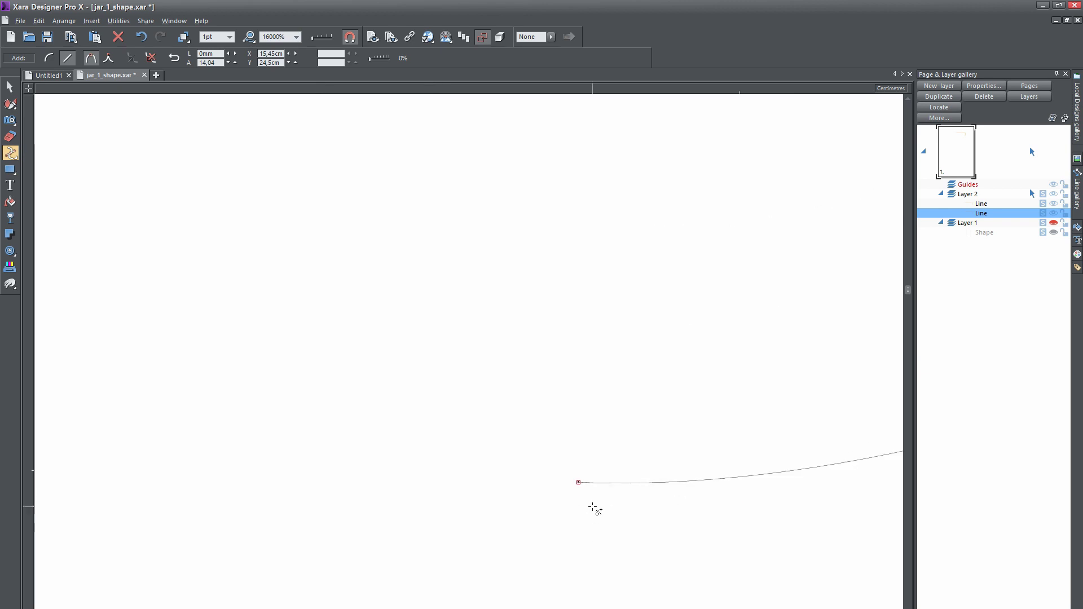
{"action": "scroll", "coordinate": [671, 492], "scroll_direction": "down", "scroll_amount": 2}
Step: Join the lower and upper curve end points and close the path into one shape
{"action": "left_click", "coordinate": [621, 501]}
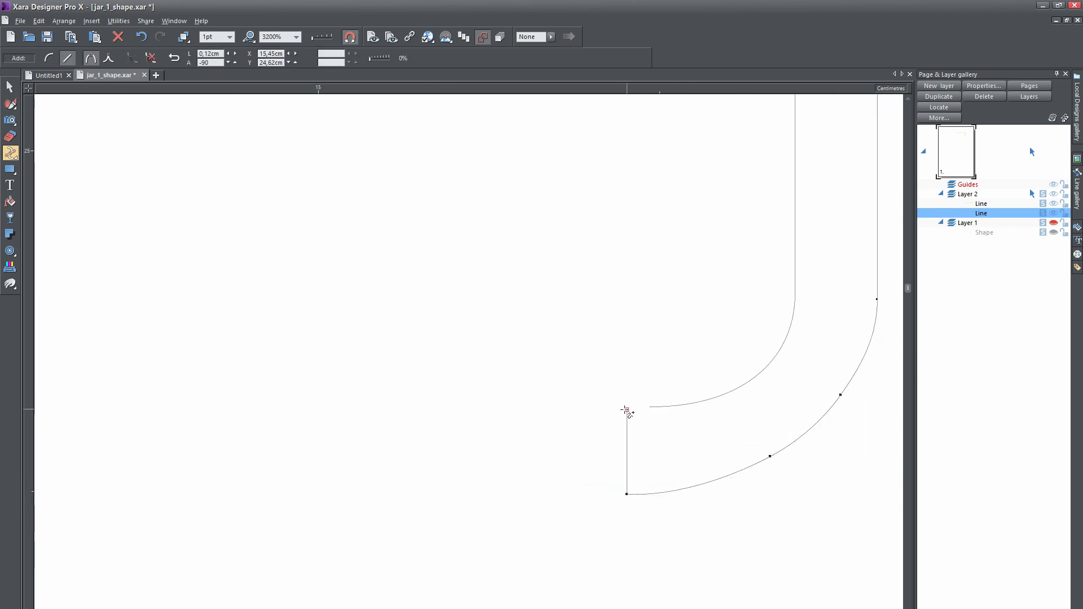
{"action": "left_click", "coordinate": [626, 411], "text": "shift"}
{"action": "scroll", "coordinate": [626, 411], "scroll_direction": "up", "scroll_amount": 2}
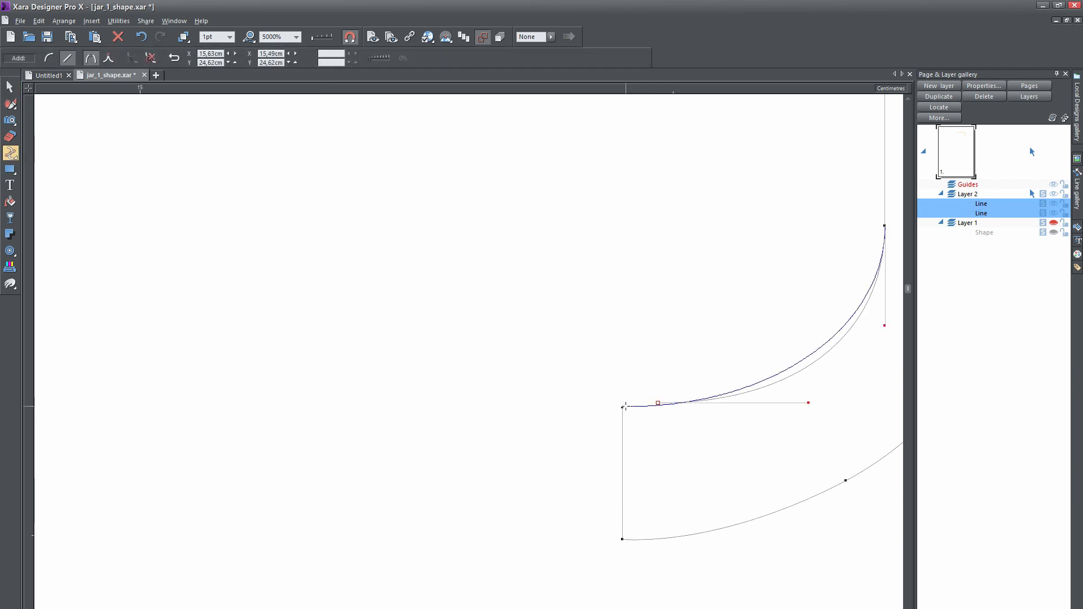
{"action": "left_click", "coordinate": [625, 406]}
{"action": "scroll", "coordinate": [677, 431], "scroll_direction": "down", "scroll_amount": 3}
{"action": "scroll", "coordinate": [712, 424], "scroll_direction": "down", "scroll_amount": 4}
{"action": "scroll", "coordinate": [324, 314], "scroll_direction": "up", "scroll_amount": 3}
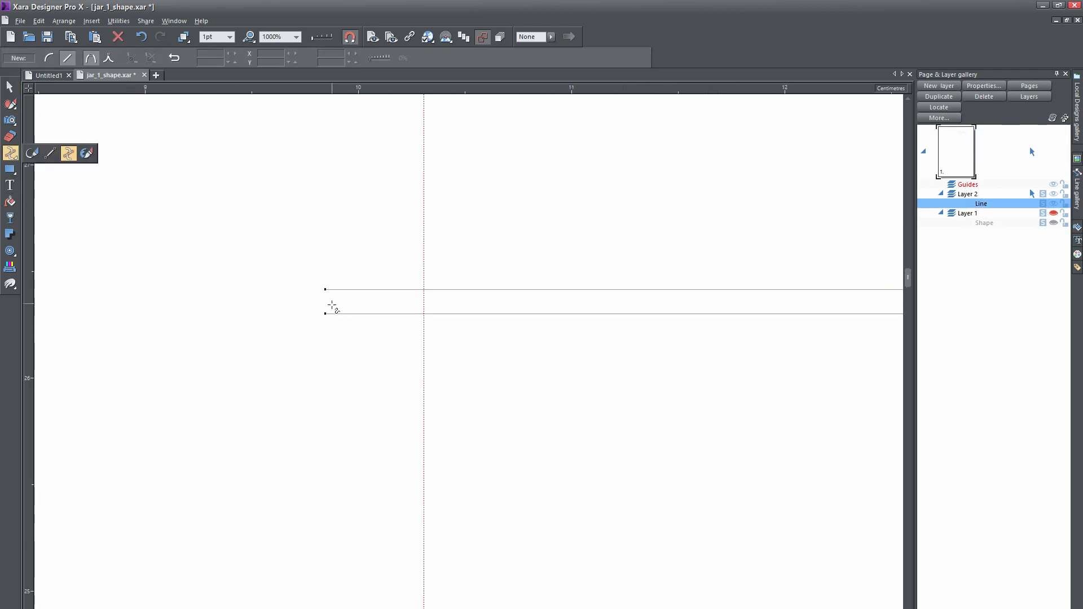
{"action": "left_click", "coordinate": [326, 293]}
{"action": "scroll", "coordinate": [507, 376], "scroll_direction": "down", "scroll_amount": 2}
{"action": "scroll", "coordinate": [506, 389], "scroll_direction": "down", "scroll_amount": 2}
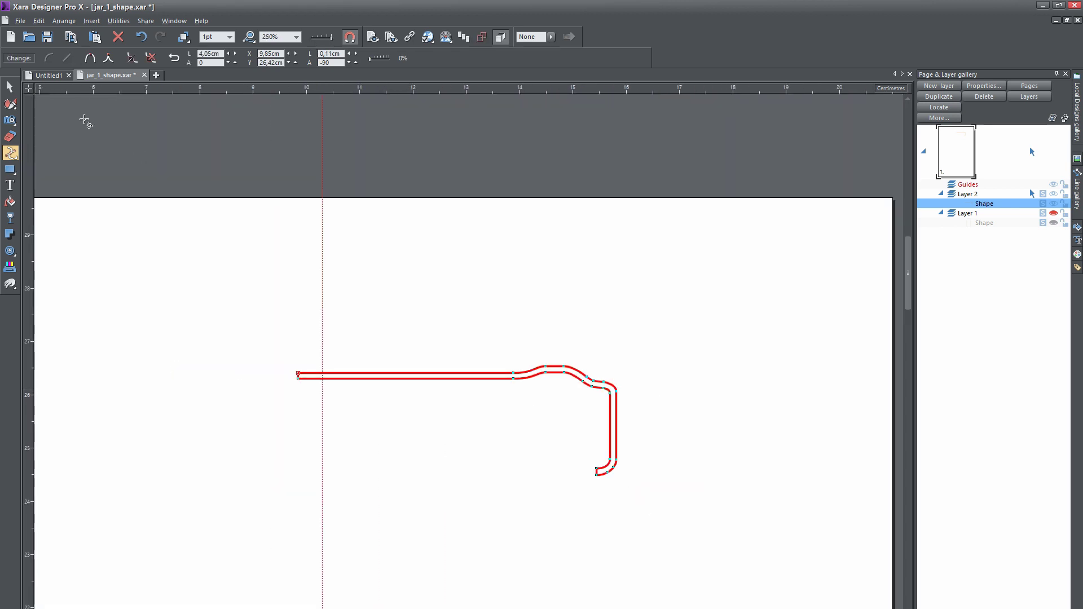
Step: Draw a rectangle over the shape's left end and subtract it from the jar outline
{"action": "key", "text": "F2"}
{"action": "scroll", "coordinate": [282, 352], "scroll_direction": "down", "scroll_amount": 1}
{"action": "scroll", "coordinate": [282, 352], "scroll_direction": "up", "scroll_amount": 3}
{"action": "key", "text": "m"}
{"action": "left_click_drag", "start_coordinate": [105, 234], "coordinate": [340, 515]}
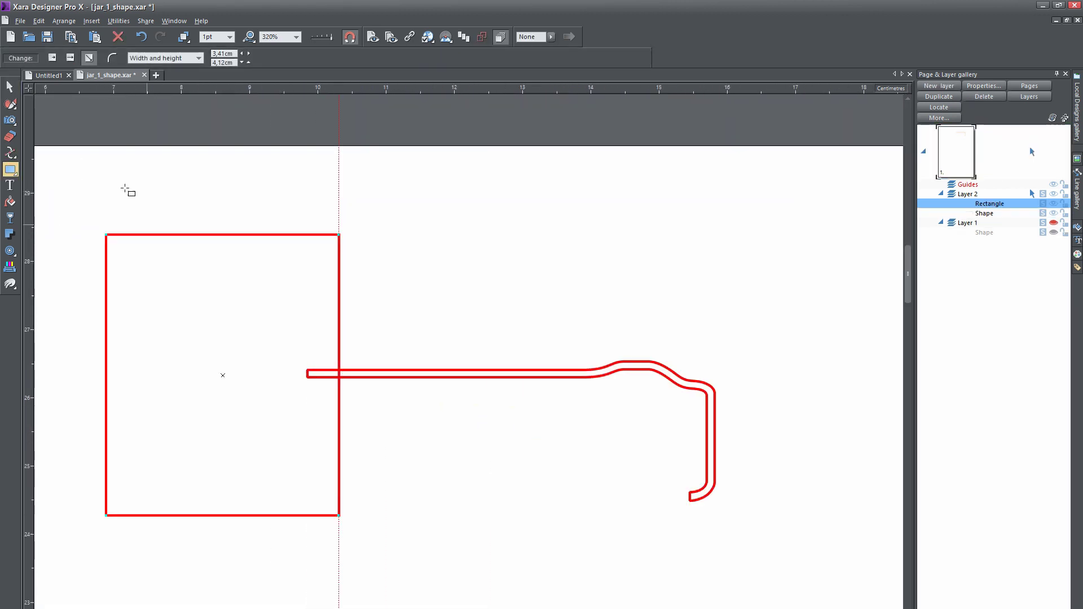
{"action": "key", "text": "F2"}
{"action": "left_click", "coordinate": [482, 375], "text": "shift"}
{"action": "key", "text": "ctrl+2"}
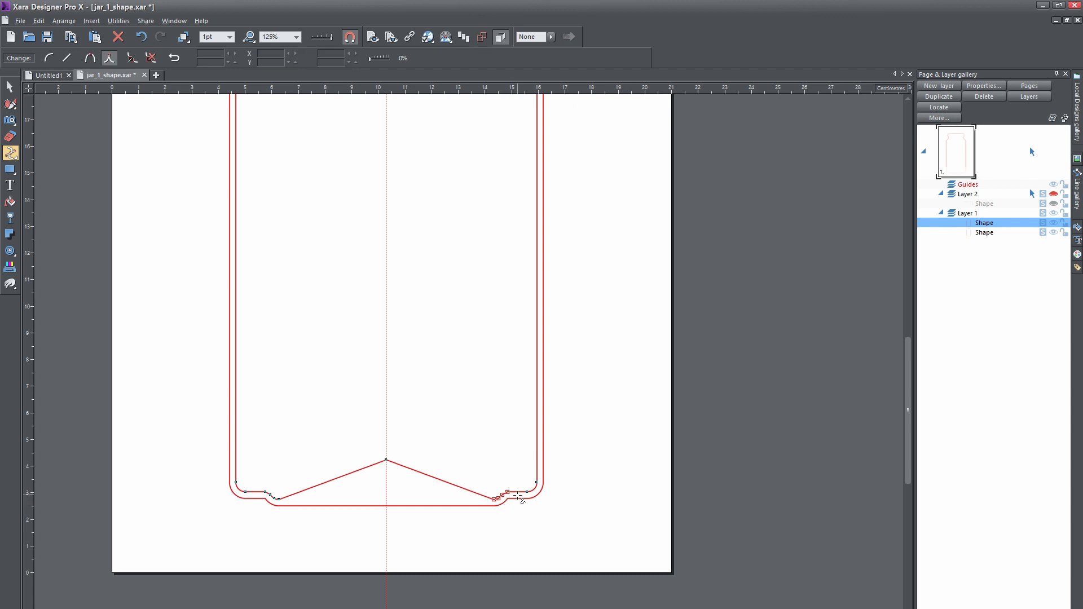
Step: Delete the bottom-right notch nodes and shape the bottom edge into a smooth, gently rising curve
{"action": "key", "text": "Delete"}
{"action": "scroll", "coordinate": [390, 465], "scroll_direction": "up", "scroll_amount": 2}
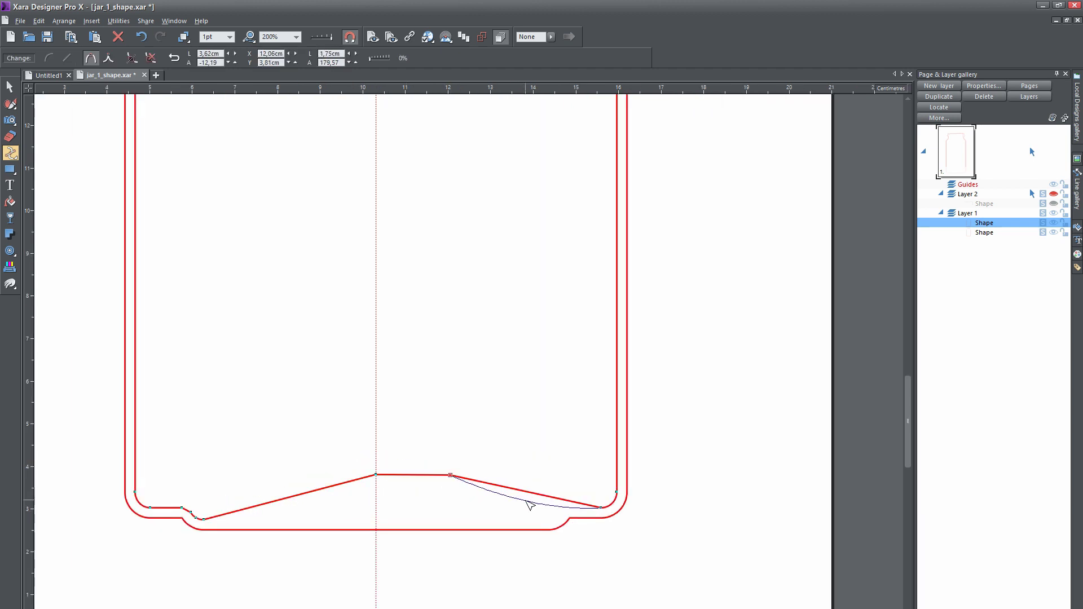
{"action": "scroll", "coordinate": [308, 321], "scroll_direction": "up", "scroll_amount": 2}
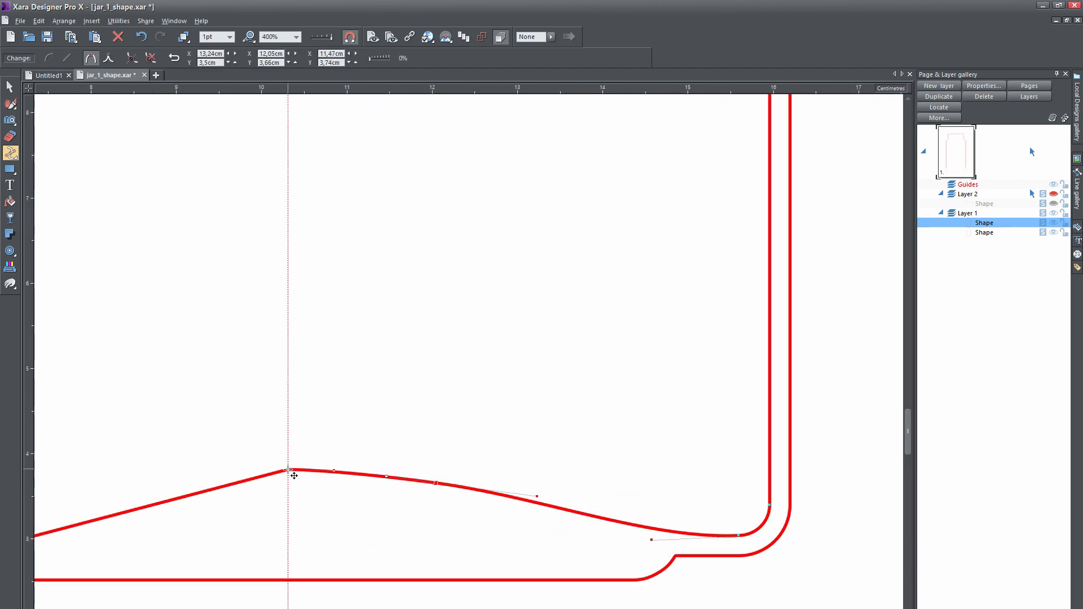
{"action": "scroll", "coordinate": [292, 395], "scroll_direction": "down", "scroll_amount": 3}
{"action": "left_click_drag", "start_coordinate": [254, 483], "coordinate": [291, 433]}
{"action": "scroll", "coordinate": [291, 433], "scroll_direction": "up", "scroll_amount": 2}
{"action": "left_click_drag", "start_coordinate": [178, 528], "coordinate": [178, 523]}
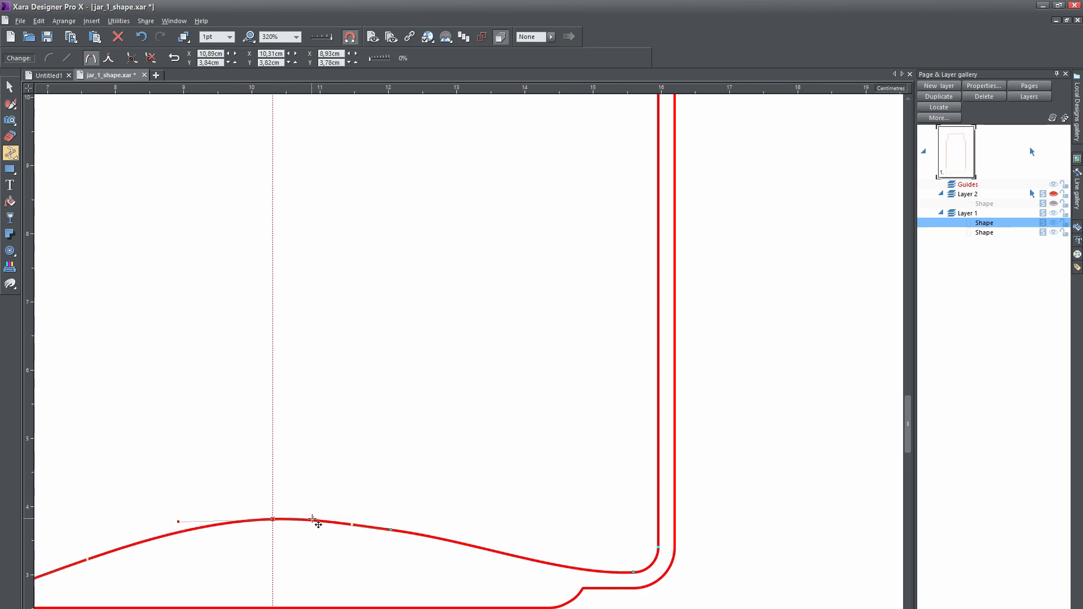
{"action": "left_click_drag", "start_coordinate": [390, 533], "coordinate": [430, 551]}
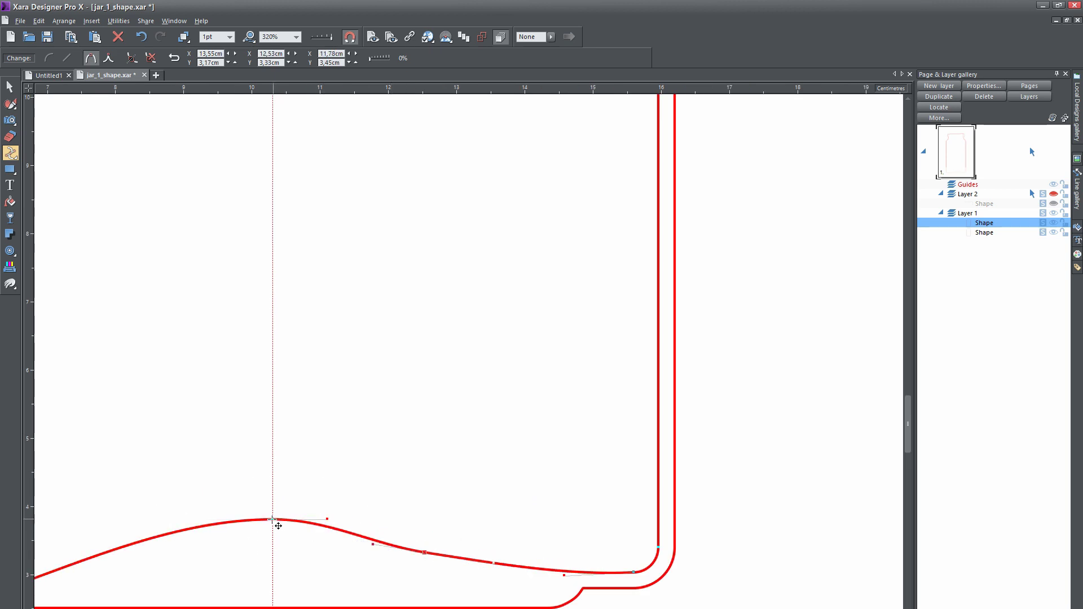
{"action": "left_click_drag", "start_coordinate": [273, 520], "coordinate": [272, 538]}
{"action": "left_click_drag", "start_coordinate": [430, 570], "coordinate": [504, 558]}
{"action": "left_click_drag", "start_coordinate": [472, 491], "coordinate": [477, 497]}
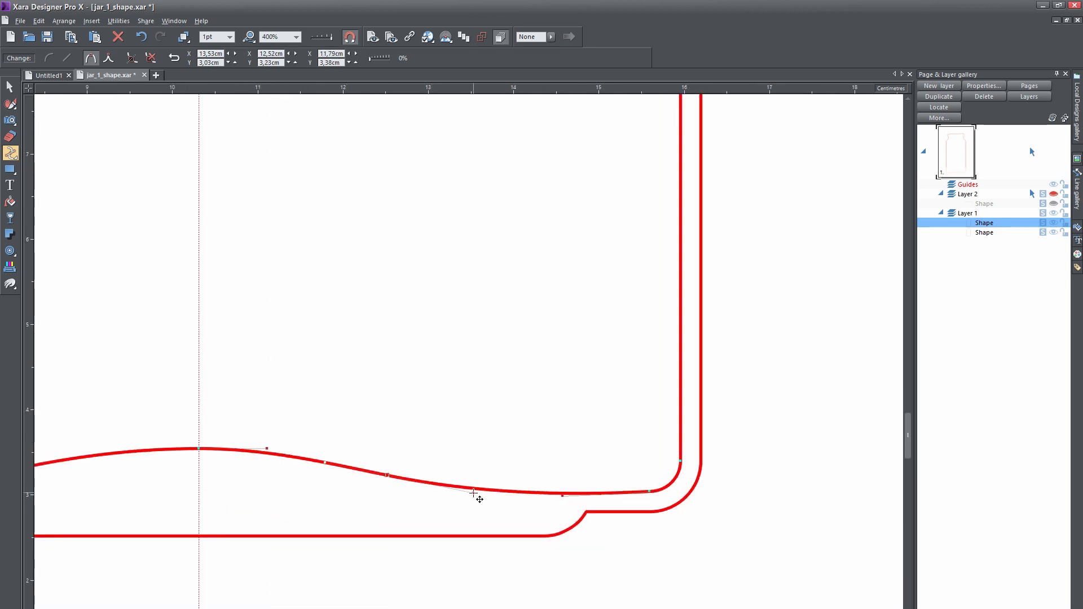
{"action": "scroll", "coordinate": [477, 497], "scroll_direction": "down", "scroll_amount": 2}
Step: Select the upper inner corner nodes, try joining the vertical line's top to them, then undo
{"action": "key", "text": "F2"}
{"action": "scroll", "coordinate": [542, 467], "scroll_direction": "up", "scroll_amount": 4}
{"action": "key", "text": "F4"}
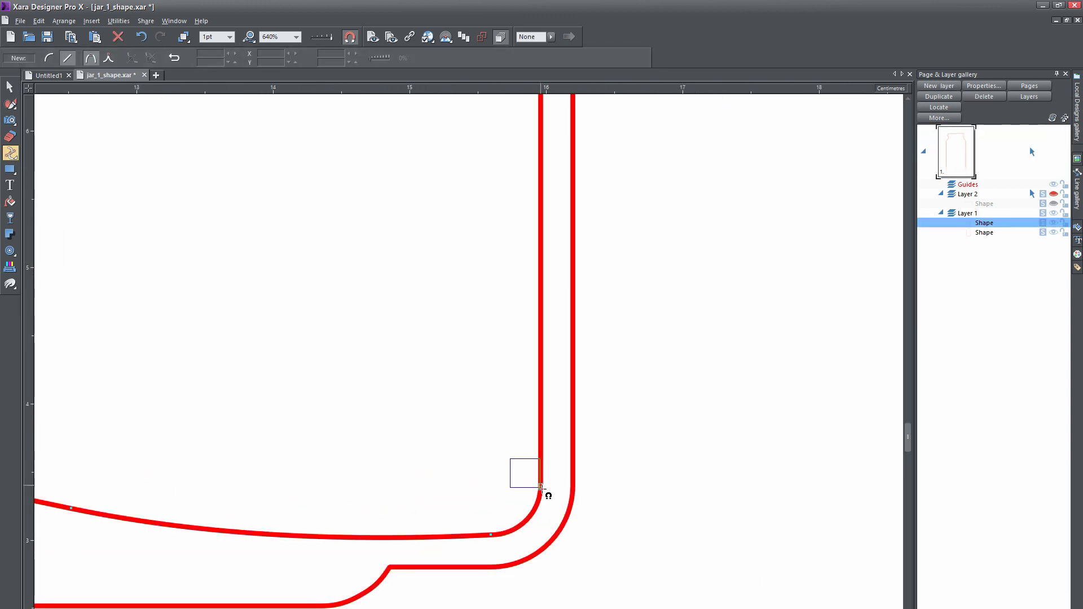
{"action": "left_click_drag", "start_coordinate": [511, 455], "coordinate": [546, 490]}
{"action": "scroll", "coordinate": [476, 205], "scroll_direction": "up", "scroll_amount": 10}
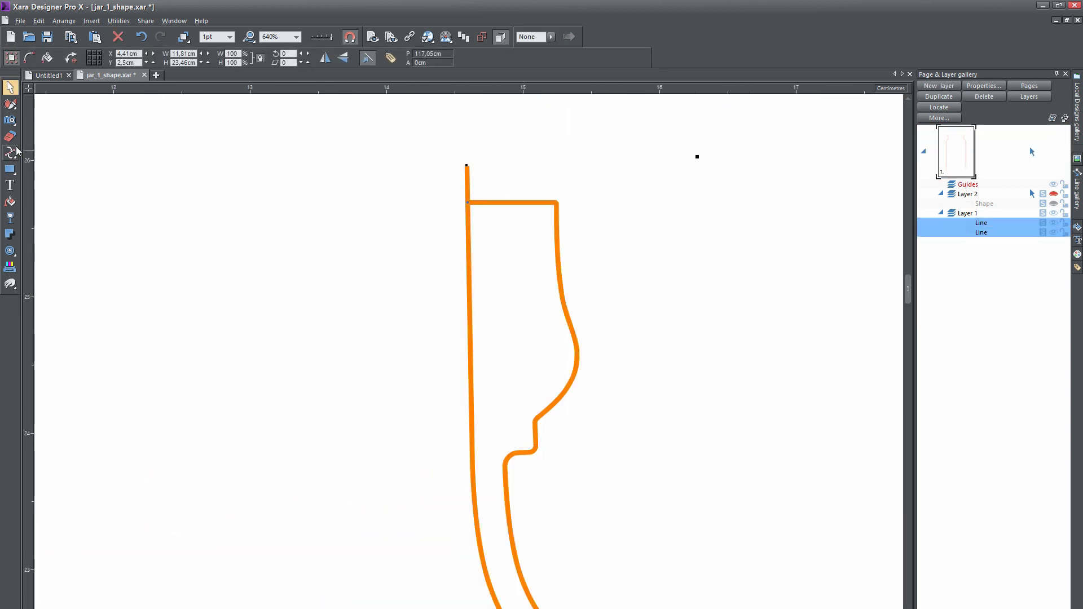
{"action": "left_click_drag", "start_coordinate": [467, 167], "coordinate": [469, 202]}
{"action": "scroll", "coordinate": [476, 213], "scroll_direction": "up", "scroll_amount": 3}
{"action": "key", "text": "ctrl+z"}
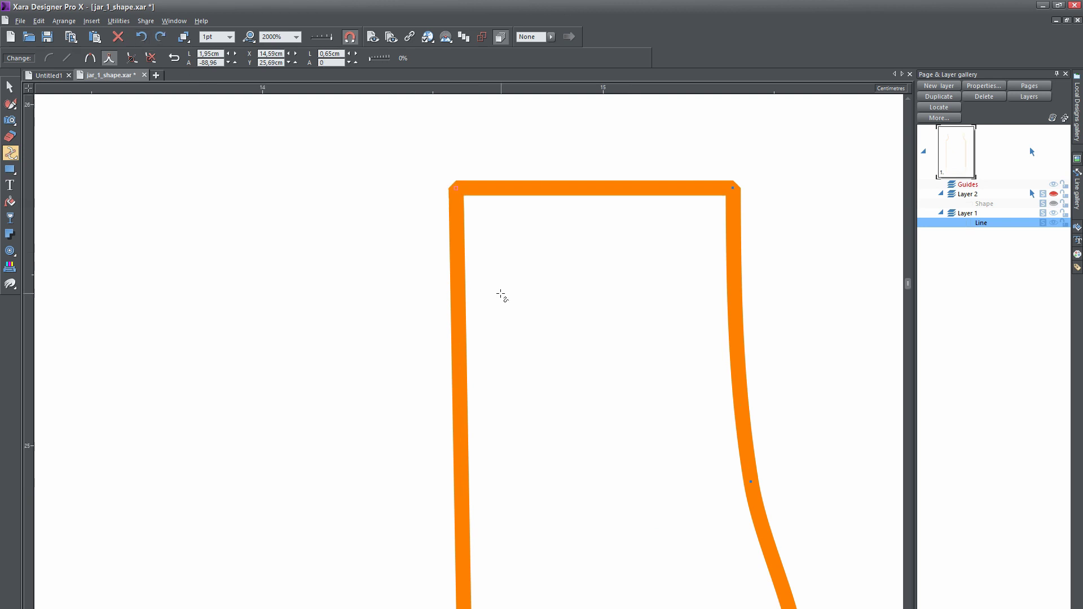
{"action": "scroll", "coordinate": [501, 295], "scroll_direction": "down", "scroll_amount": 7}
Step: Check the line style's corner join options, then return to the page and layer list
{"action": "left_click", "coordinate": [1077, 186]}
{"action": "left_click", "coordinate": [990, 90]}
{"action": "left_click", "coordinate": [963, 108]}
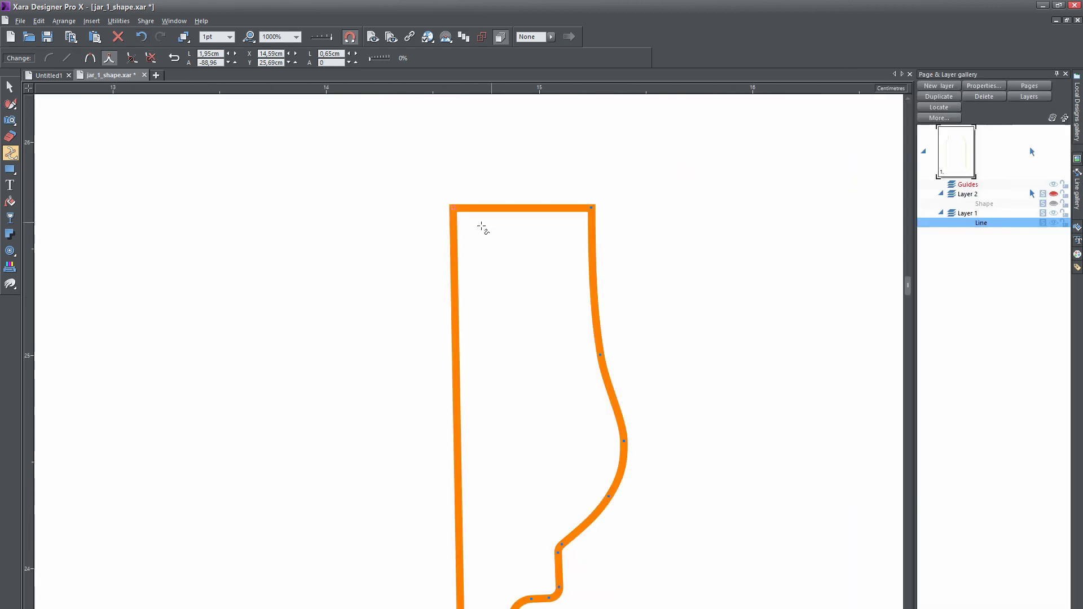
{"action": "scroll", "coordinate": [277, 372], "scroll_direction": "up", "scroll_amount": 2}
{"action": "scroll", "coordinate": [298, 285], "scroll_direction": "down", "scroll_amount": 2}
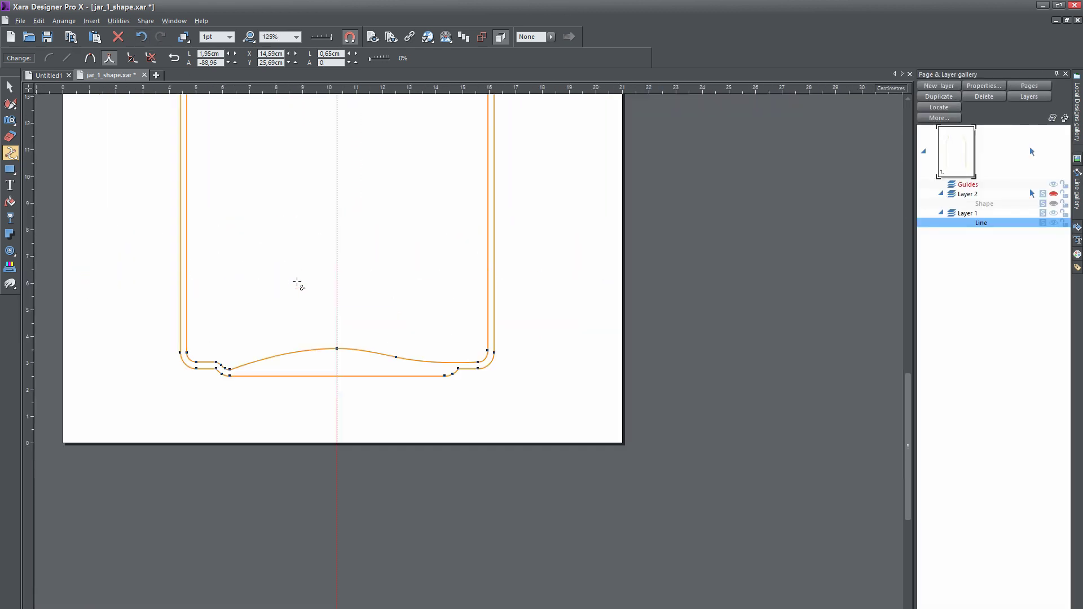
{"action": "scroll", "coordinate": [298, 288], "scroll_direction": "up", "scroll_amount": 5}
{"action": "scroll", "coordinate": [297, 288], "scroll_direction": "down", "scroll_amount": 5}
{"action": "scroll", "coordinate": [239, 334], "scroll_direction": "down", "scroll_amount": 2}
{"action": "scroll", "coordinate": [239, 334], "scroll_direction": "up", "scroll_amount": 2}
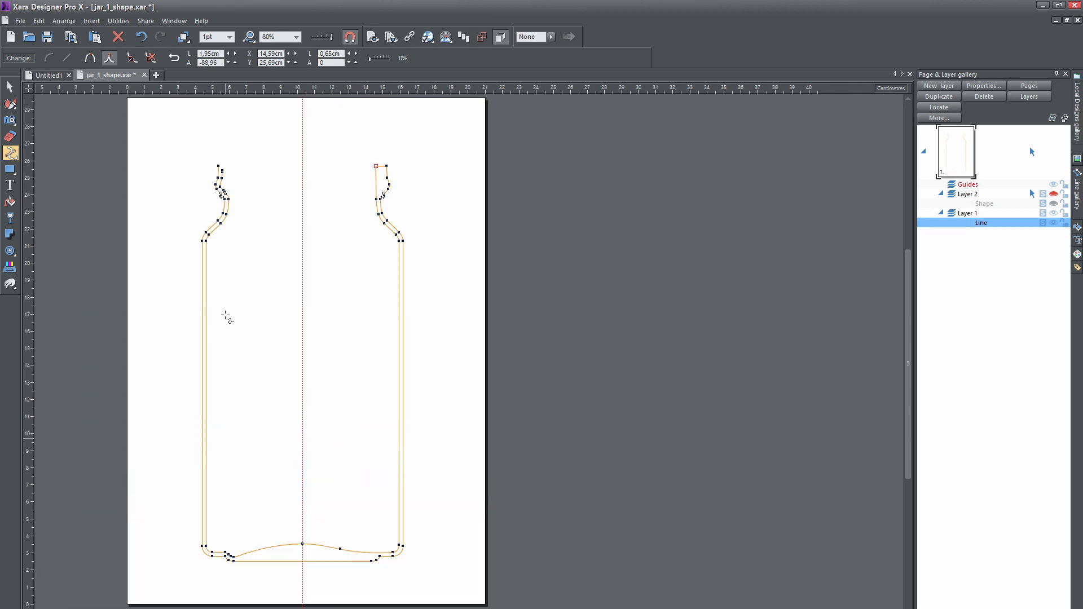
{"action": "scroll", "coordinate": [225, 337], "scroll_direction": "up", "scroll_amount": 5}
{"action": "scroll", "coordinate": [225, 336], "scroll_direction": "up", "scroll_amount": 2}
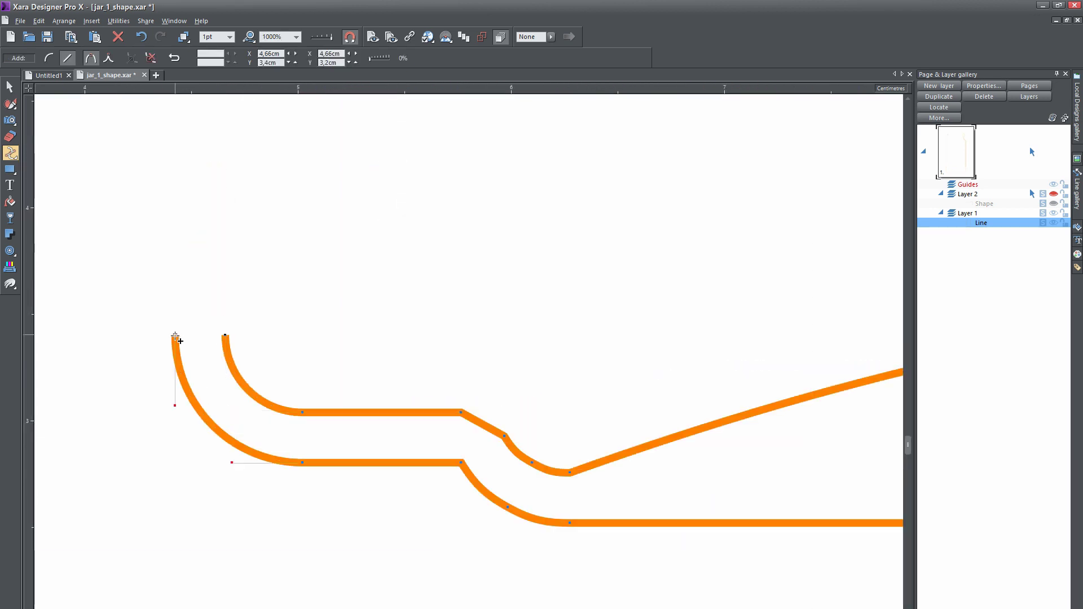
Step: Draw a rectangle over the jar's left half
{"action": "key", "text": "ctrl+shift+j"}
{"action": "key", "text": "m"}
{"action": "left_click_drag", "start_coordinate": [205, 306], "coordinate": [261, 461]}
Step: Dismiss the locked-layer warning, show Layer 2 and make Layer 1 the drawing layer
{"action": "left_click", "coordinate": [517, 358]}
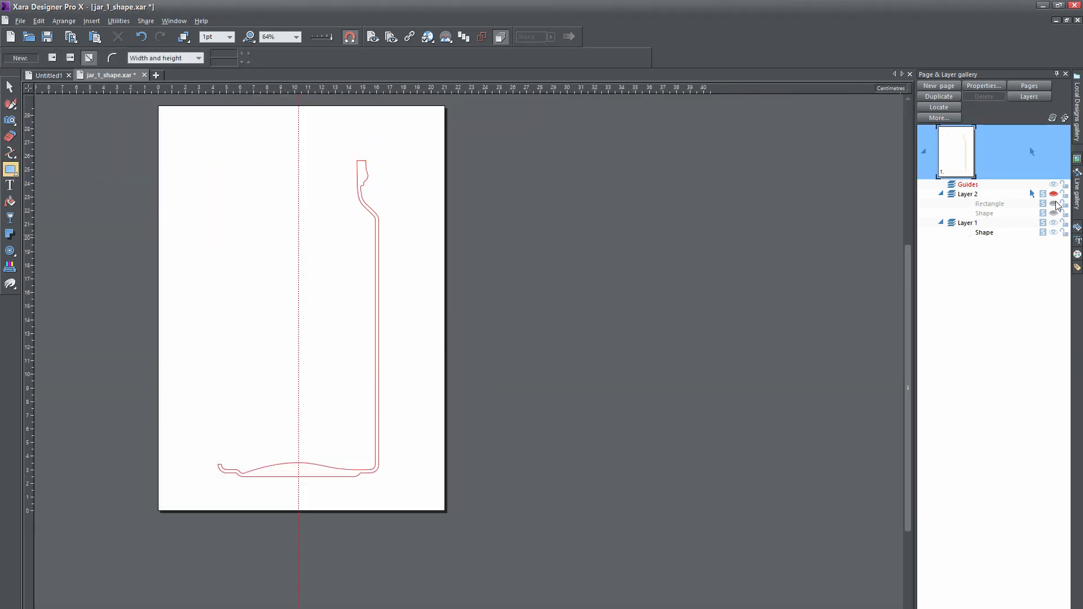
{"action": "key", "text": "ctrl+z"}
{"action": "left_click", "coordinate": [1053, 193]}
{"action": "left_click", "coordinate": [967, 212]}
Step: Draw a rectangle over the jar's left half and subtract it, leaving the right-hand profile
{"action": "left_click_drag", "start_coordinate": [193, 325], "coordinate": [298, 515]}
{"action": "key", "text": "F2"}
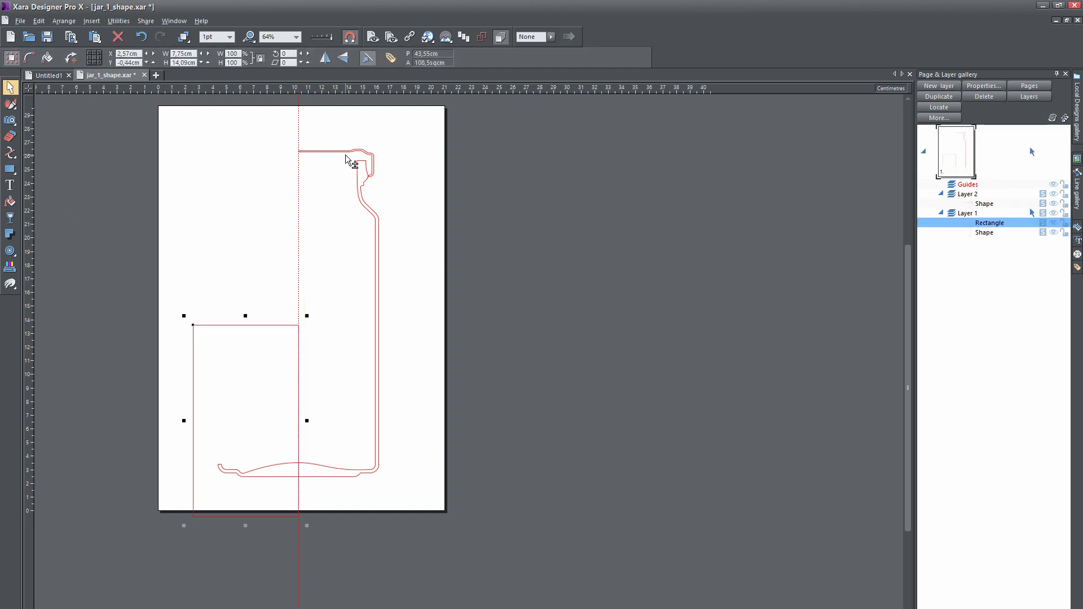
{"action": "left_click", "coordinate": [355, 164], "text": "shift"}
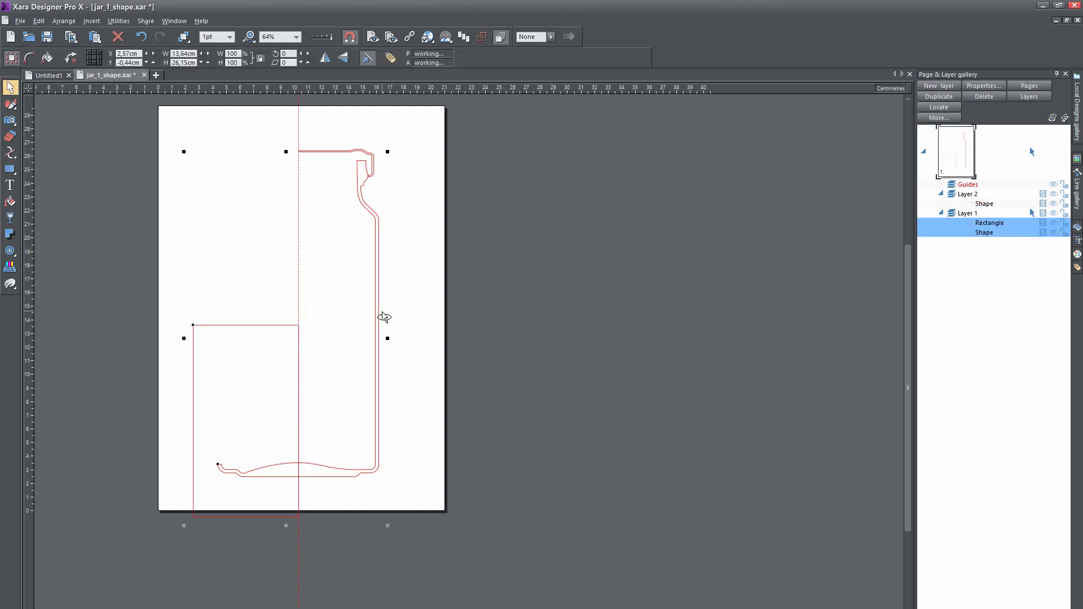
{"action": "key", "text": "ctrl+2"}
{"action": "scroll", "coordinate": [462, 321], "scroll_direction": "up", "scroll_amount": 5}
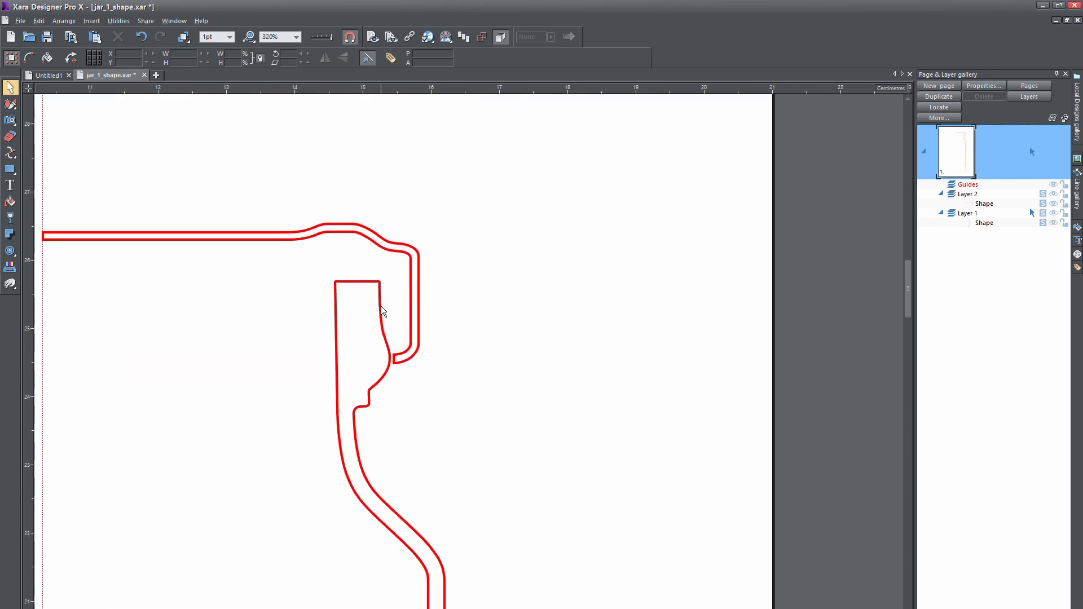
{"action": "left_click", "coordinate": [12, 153]}
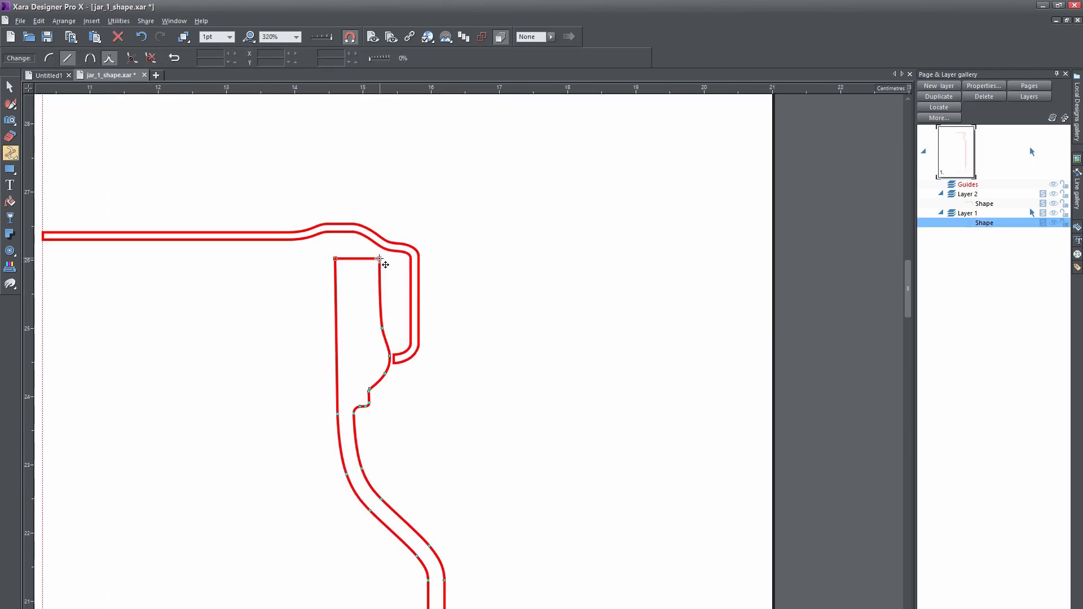
{"action": "scroll", "coordinate": [385, 265], "scroll_direction": "down", "scroll_amount": 3}
{"action": "scroll", "coordinate": [421, 321], "scroll_direction": "down", "scroll_amount": 2}
{"action": "key", "text": "F2"}
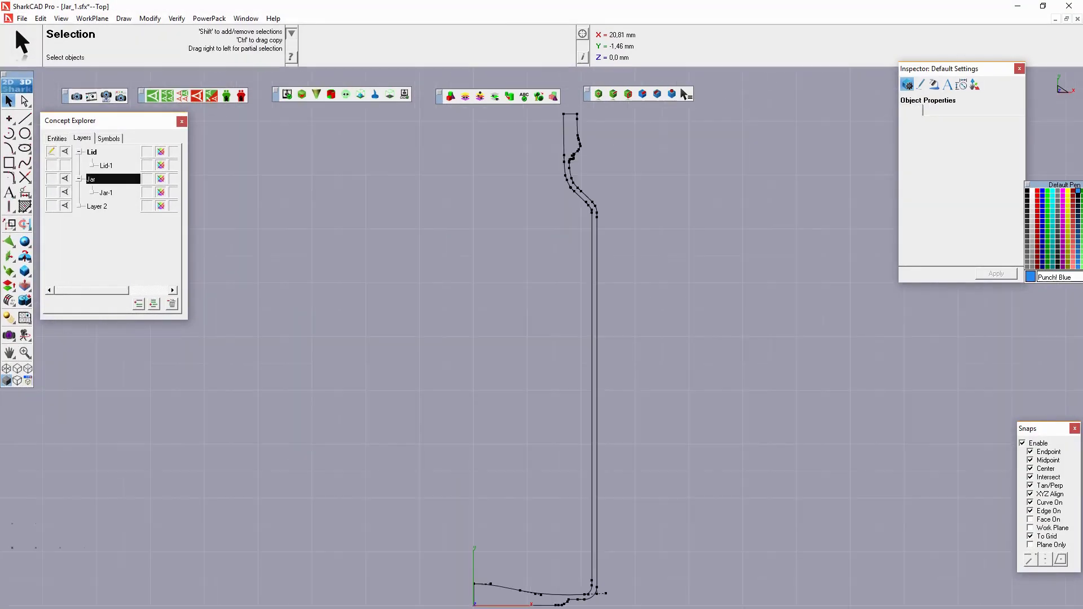
Step: Pick the bottom profile curve with the Join Curve tool
{"action": "left_click_drag", "start_coordinate": [25, 163], "coordinate": [120, 163]}
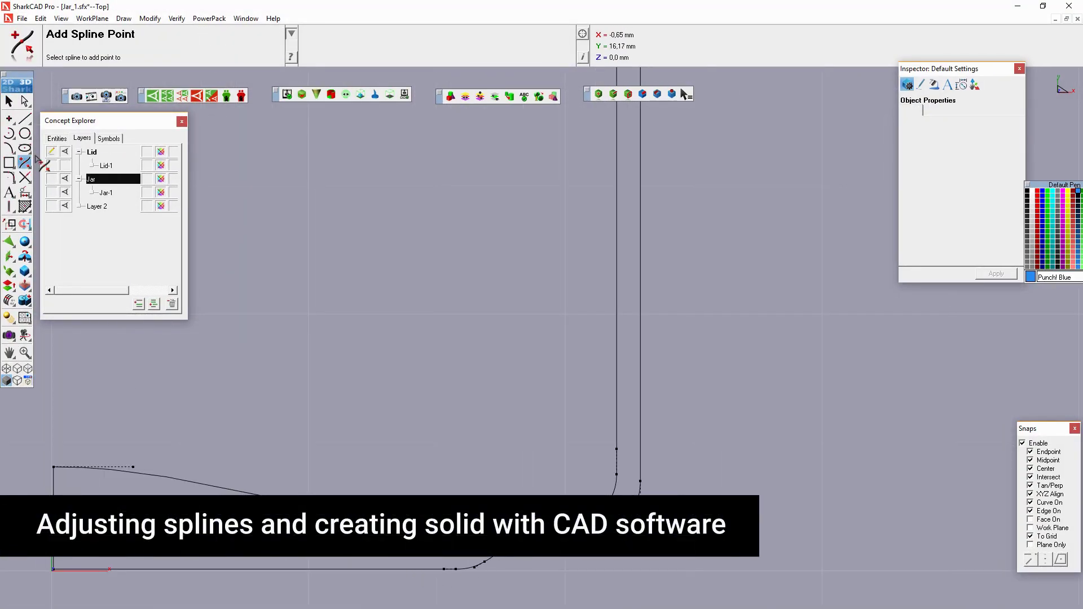
{"action": "left_click_drag", "start_coordinate": [25, 163], "coordinate": [37, 163]}
{"action": "left_click", "coordinate": [26, 178]}
{"action": "left_click", "coordinate": [489, 561]}
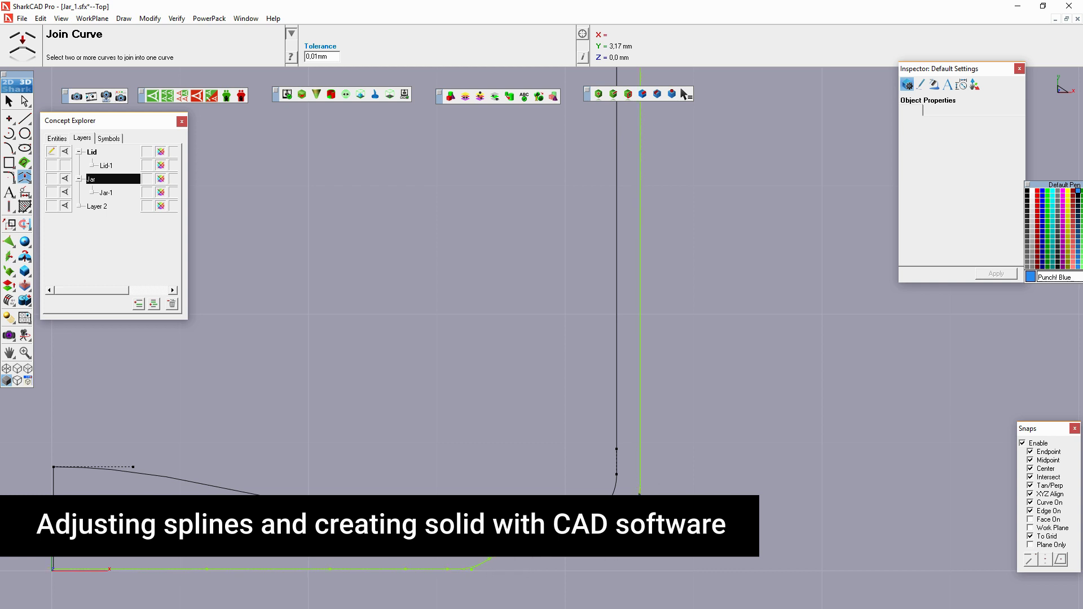
Step: Add the lower jar curve and join the profile into one continuous curve
{"action": "scroll", "coordinate": [620, 258], "scroll_direction": "down", "scroll_amount": 5}
{"action": "scroll", "coordinate": [495, 469], "scroll_direction": "up", "scroll_amount": 5}
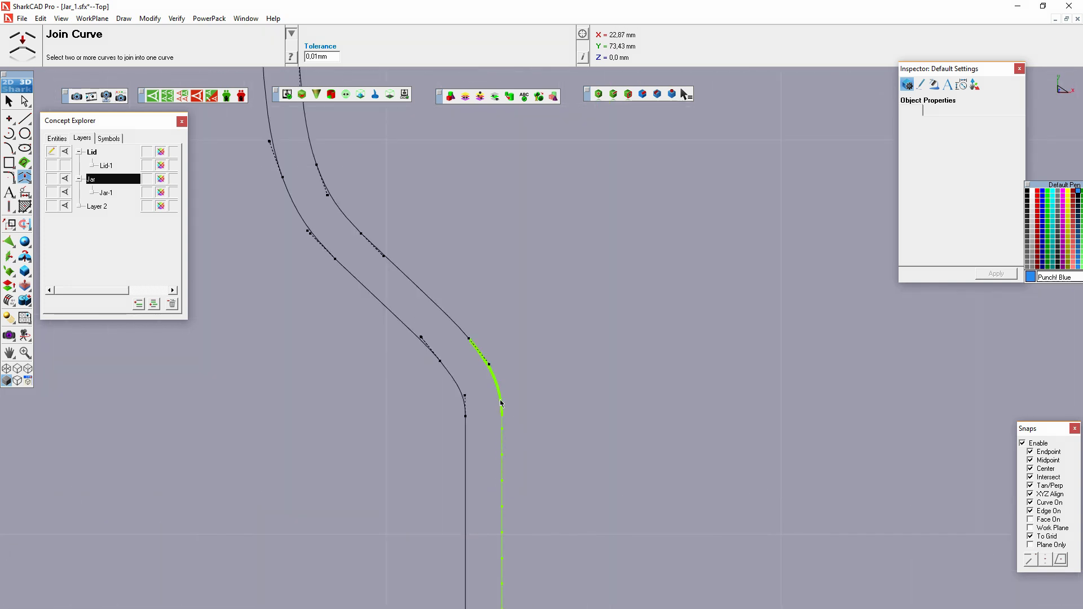
{"action": "scroll", "coordinate": [501, 402], "scroll_direction": "up", "scroll_amount": 2}
{"action": "scroll", "coordinate": [429, 278], "scroll_direction": "down", "scroll_amount": 3}
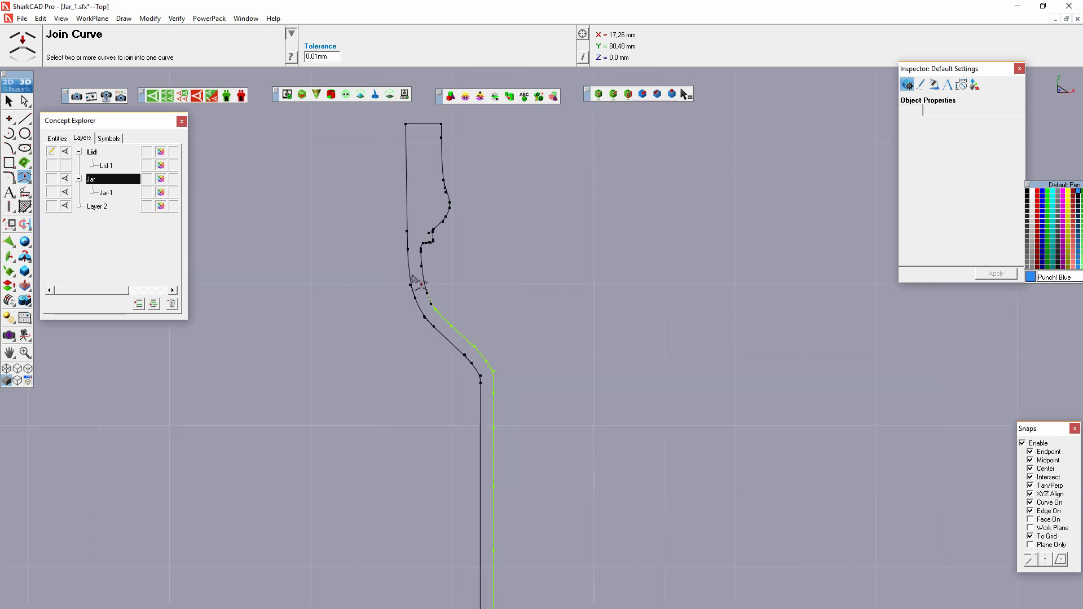
{"action": "scroll", "coordinate": [434, 231], "scroll_direction": "up", "scroll_amount": 2}
{"action": "scroll", "coordinate": [431, 234], "scroll_direction": "up", "scroll_amount": 1}
{"action": "scroll", "coordinate": [375, 291], "scroll_direction": "up", "scroll_amount": 2}
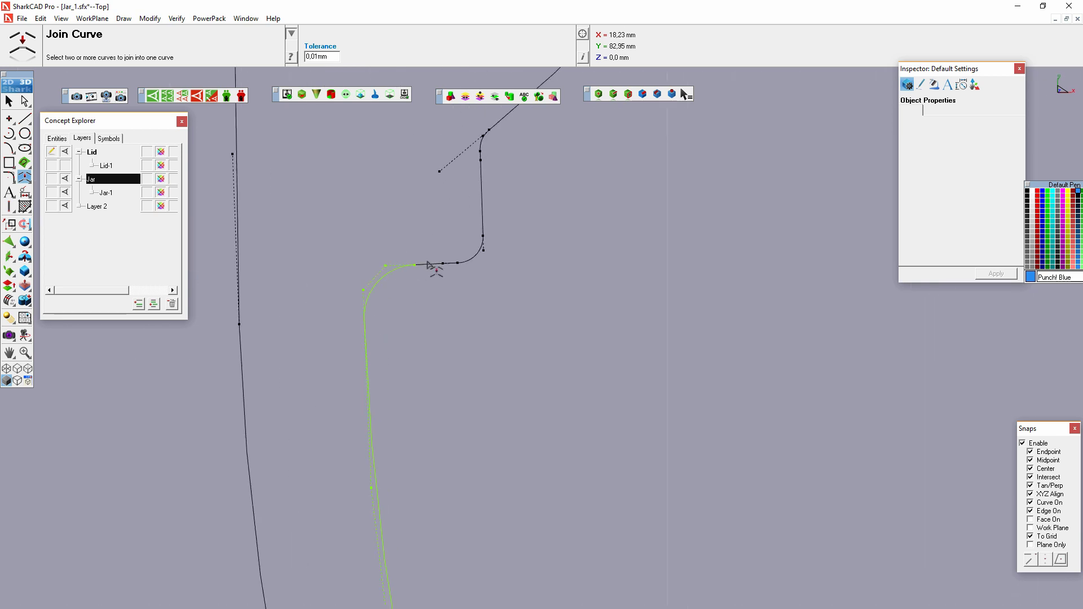
{"action": "left_click", "coordinate": [475, 255]}
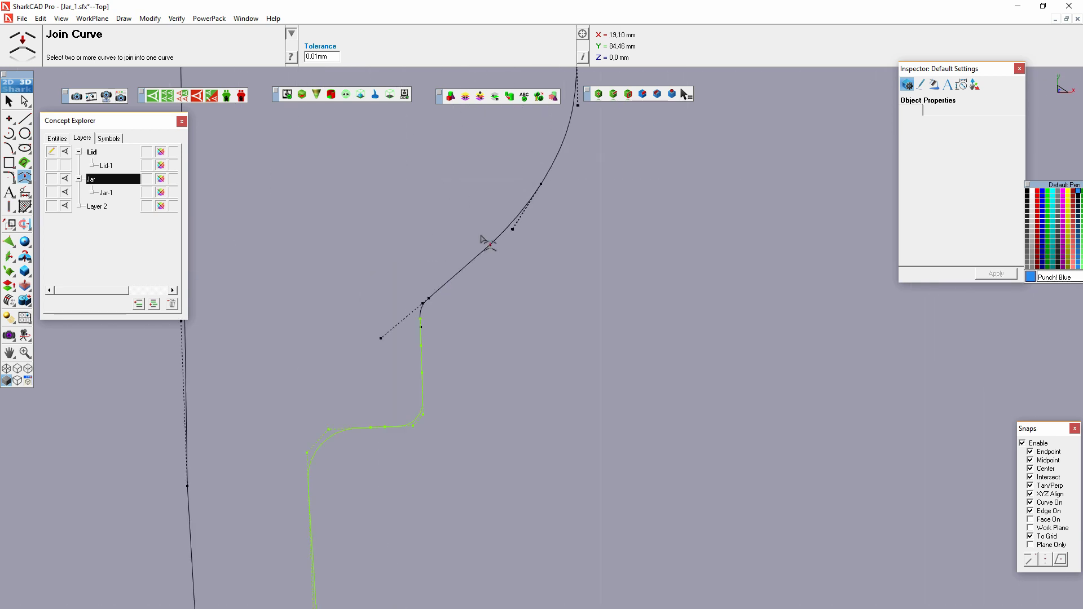
{"action": "scroll", "coordinate": [429, 347], "scroll_direction": "down", "scroll_amount": 3}
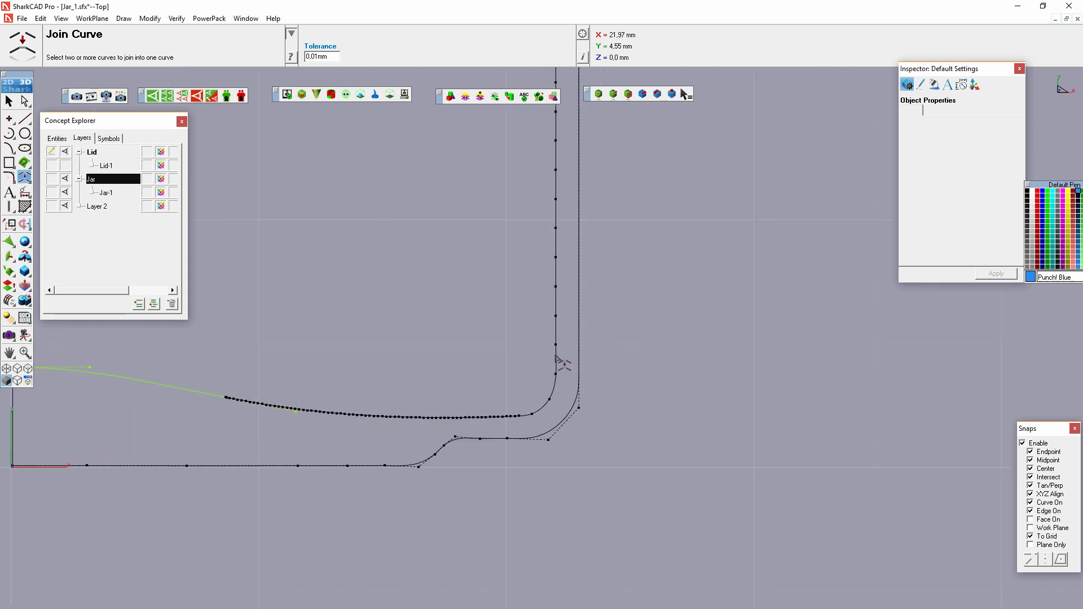
{"action": "left_click", "coordinate": [428, 415]}
{"action": "left_click", "coordinate": [24, 257]}
Step: Revolve the jar profile around the axis into a solid jar
{"action": "left_click", "coordinate": [543, 527]}
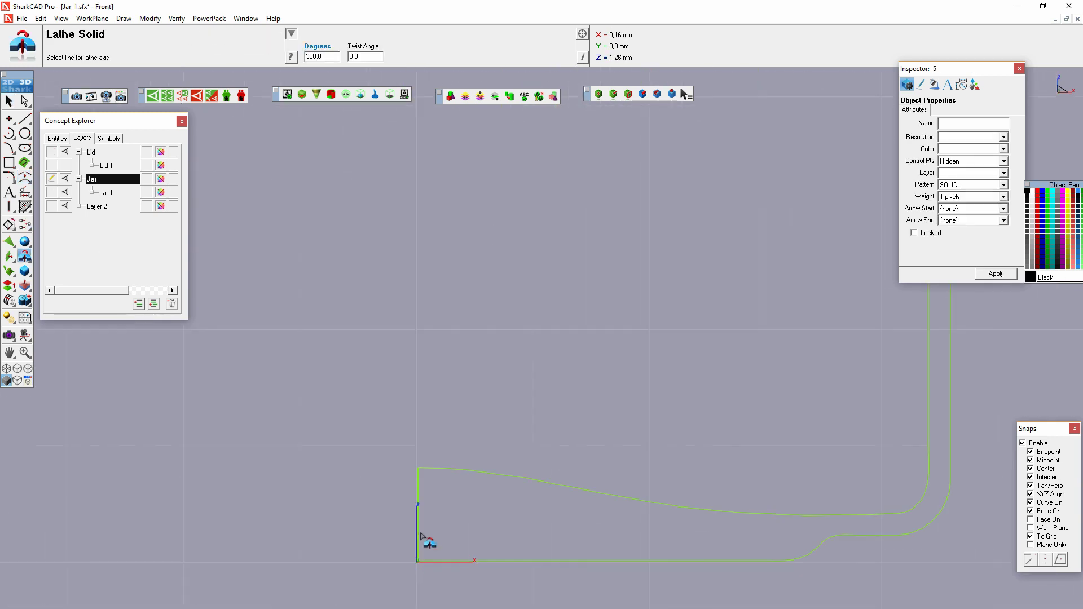
{"action": "left_click", "coordinate": [448, 584]}
{"action": "scroll", "coordinate": [448, 583], "scroll_direction": "down", "scroll_amount": 3}
{"action": "key", "text": "Escape"}
{"action": "scroll", "coordinate": [482, 362], "scroll_direction": "up", "scroll_amount": 3}
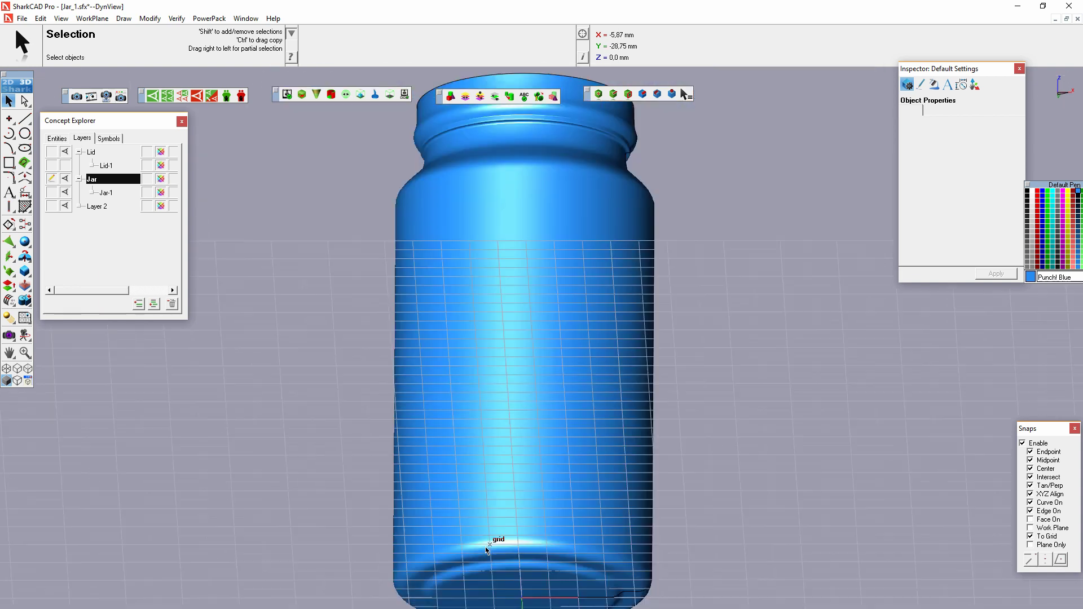
{"action": "scroll", "coordinate": [482, 362], "scroll_direction": "up", "scroll_amount": 3}
{"action": "mouse_move", "coordinate": [482, 362]}
{"action": "left_mouse_down"}
{"action": "mouse_move", "coordinate": [551, 466]}
{"action": "mouse_move", "coordinate": [523, 257]}
{"action": "left_mouse_up"}
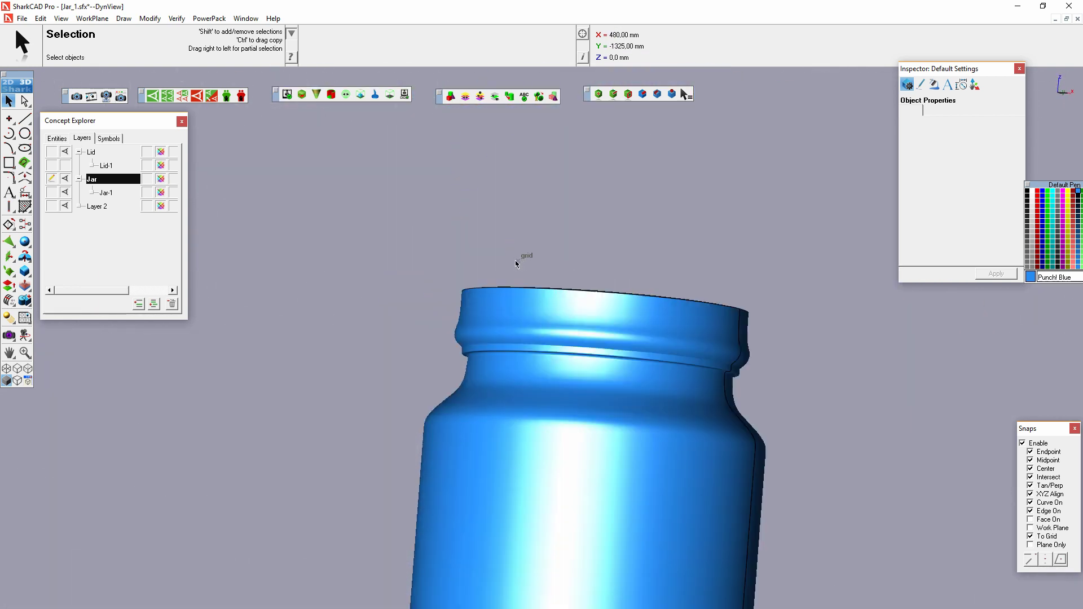
{"action": "scroll", "coordinate": [525, 348], "scroll_direction": "up", "scroll_amount": 5}
Step: Round the jar's rim edge with a Constant Blend of radius 1
{"action": "left_click", "coordinate": [24, 271]}
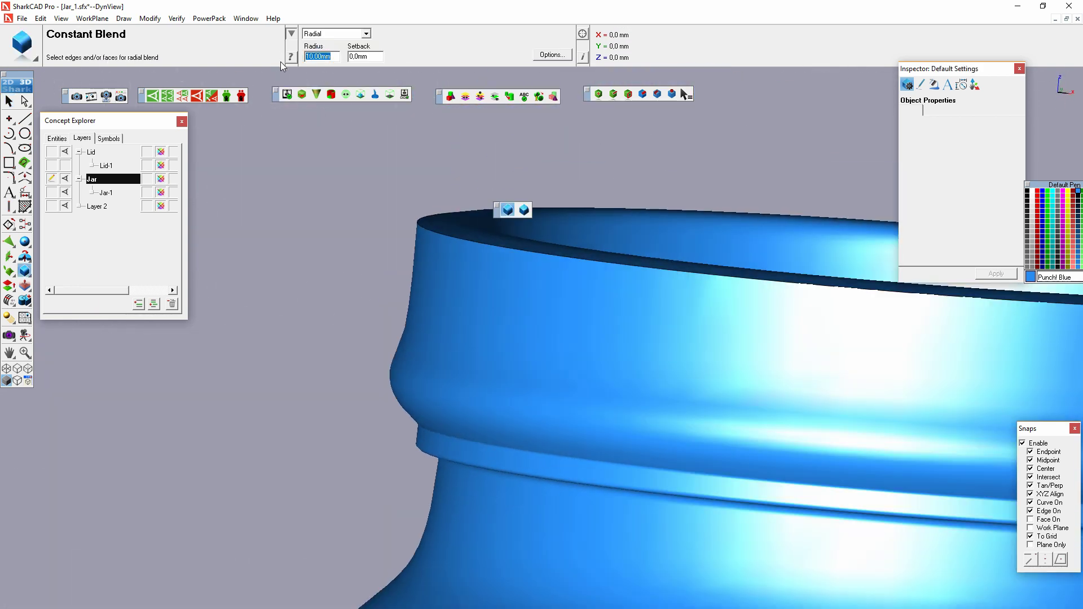
{"action": "left_click", "coordinate": [473, 243]}
{"action": "scroll", "coordinate": [473, 242], "scroll_direction": "down", "scroll_amount": 5}
{"action": "scroll", "coordinate": [496, 282], "scroll_direction": "up", "scroll_amount": 2}
{"action": "type", "text": "1"}
{"action": "left_click_drag", "start_coordinate": [496, 282], "coordinate": [504, 297]}
{"action": "scroll", "coordinate": [504, 297], "scroll_direction": "up", "scroll_amount": 3}
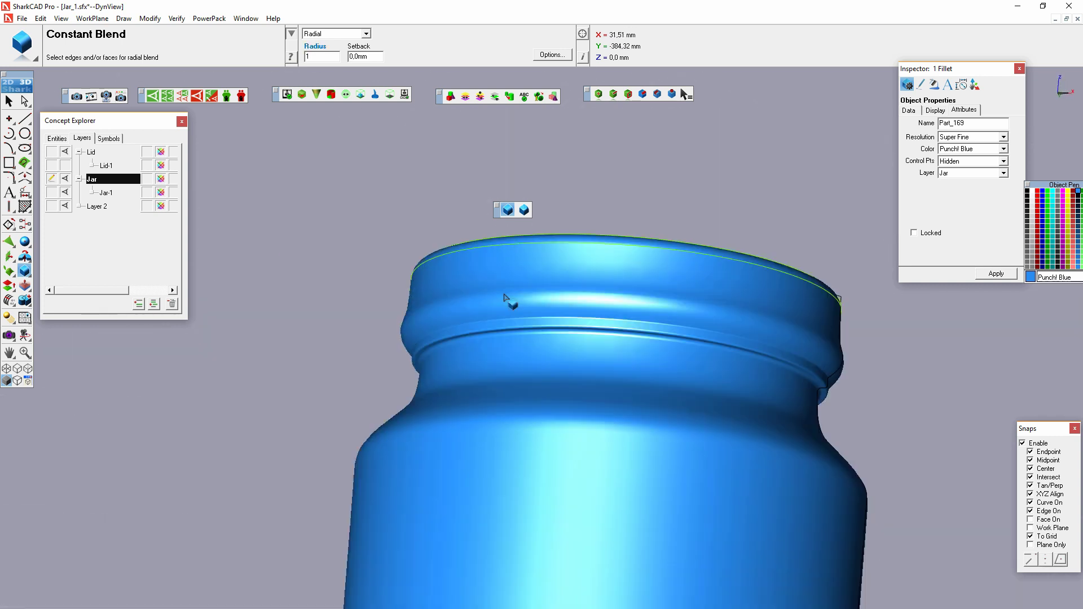
{"action": "scroll", "coordinate": [504, 298], "scroll_direction": "down", "scroll_amount": 5}
Step: Make the jar body see-through with Transparency
{"action": "right_click", "coordinate": [467, 448]}
{"action": "left_click", "coordinate": [657, 220]}
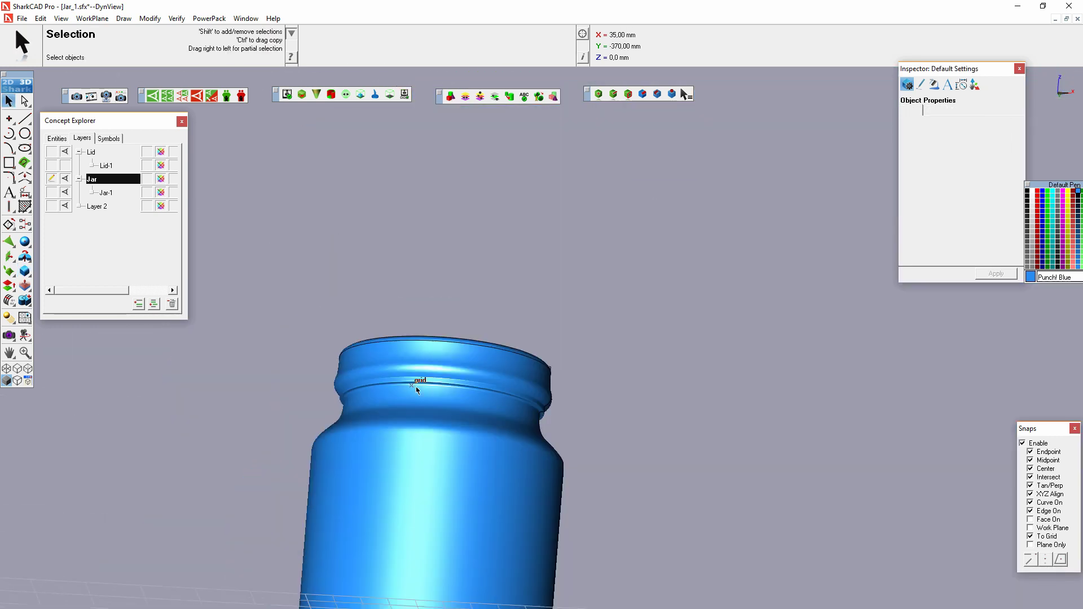
{"action": "scroll", "coordinate": [416, 389], "scroll_direction": "down", "scroll_amount": 3}
{"action": "scroll", "coordinate": [577, 440], "scroll_direction": "up", "scroll_amount": 3}
{"action": "right_click", "coordinate": [409, 136]}
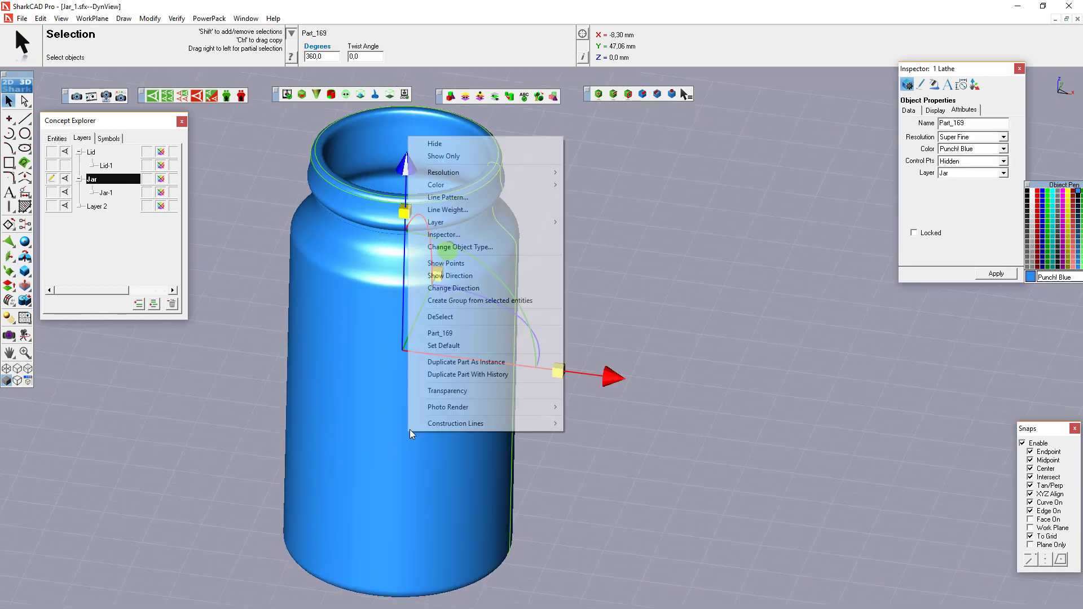
{"action": "left_click", "coordinate": [460, 391]}
Step: Revolve the lid profile into a separate lid ring
{"action": "mouse_move", "coordinate": [516, 466]}
{"action": "left_mouse_down"}
{"action": "mouse_move", "coordinate": [449, 466]}
{"action": "mouse_move", "coordinate": [471, 490]}
{"action": "mouse_move", "coordinate": [456, 476]}
{"action": "mouse_move", "coordinate": [445, 482]}
{"action": "left_mouse_up"}
{"action": "scroll", "coordinate": [437, 488], "scroll_direction": "down", "scroll_amount": 3}
{"action": "scroll", "coordinate": [358, 338], "scroll_direction": "up", "scroll_amount": 3}
{"action": "left_click_drag", "start_coordinate": [358, 338], "coordinate": [382, 352]}
{"action": "scroll", "coordinate": [382, 352], "scroll_direction": "down", "scroll_amount": 1}
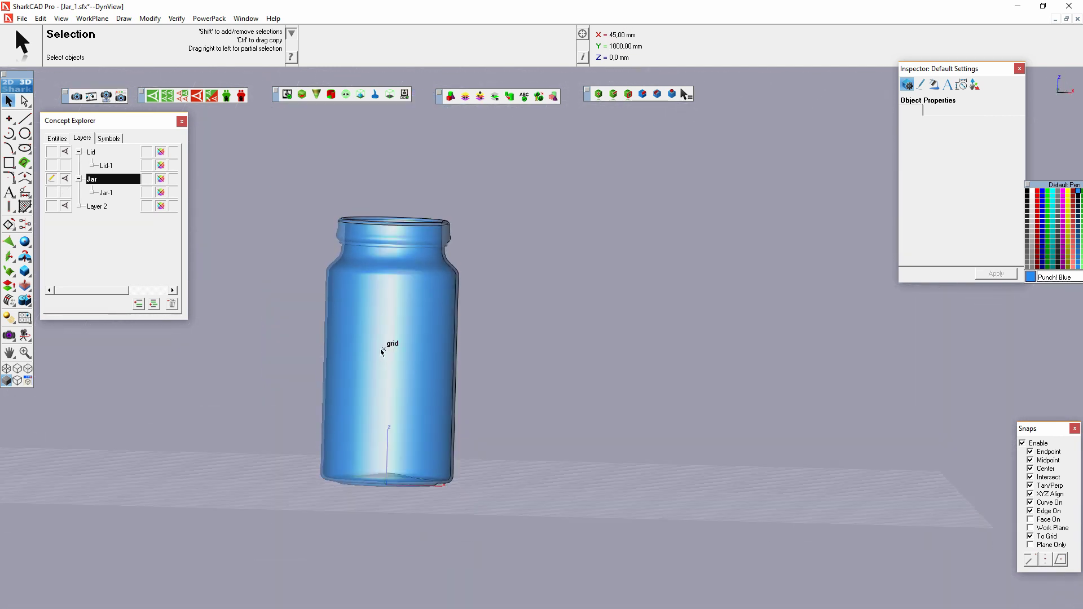
{"action": "left_click", "coordinate": [293, 180]}
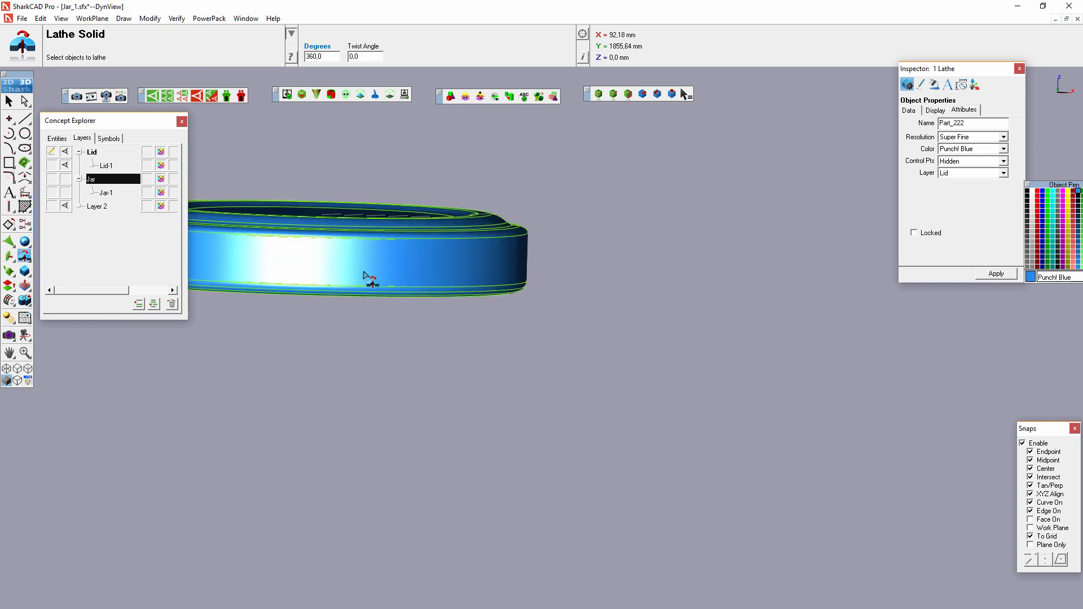
Step: Show the Jar layer again and recolour the jar cyan and the lid green with Assorted Colors
{"action": "scroll", "coordinate": [322, 251], "scroll_direction": "down", "scroll_amount": 2}
{"action": "left_click", "coordinate": [65, 178]}
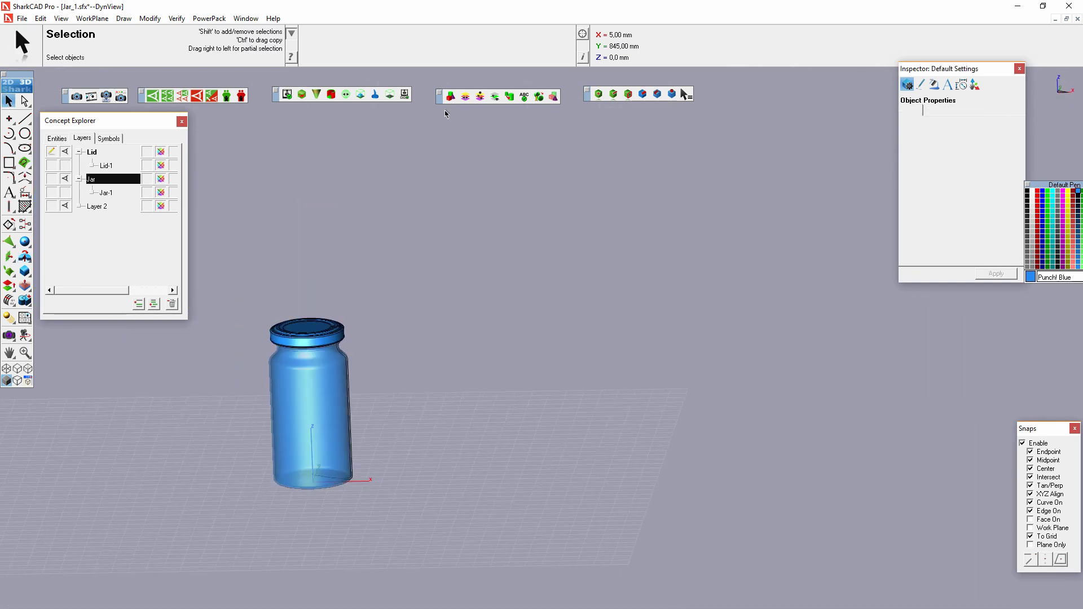
{"action": "left_click", "coordinate": [450, 96]}
{"action": "scroll", "coordinate": [252, 204], "scroll_direction": "up", "scroll_amount": 2}
{"action": "left_click", "coordinate": [289, 496]}
Step: Switch to a straight Front view of the jar
{"action": "key", "text": "Escape"}
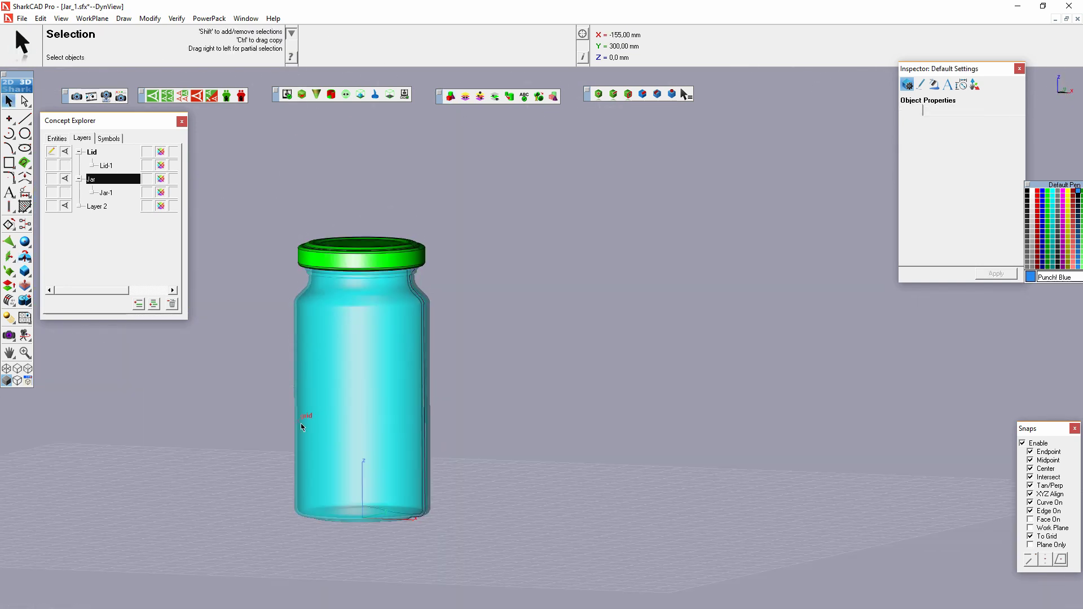
{"action": "scroll", "coordinate": [363, 568], "scroll_direction": "up", "scroll_amount": 3}
{"action": "right_click", "coordinate": [587, 459]}
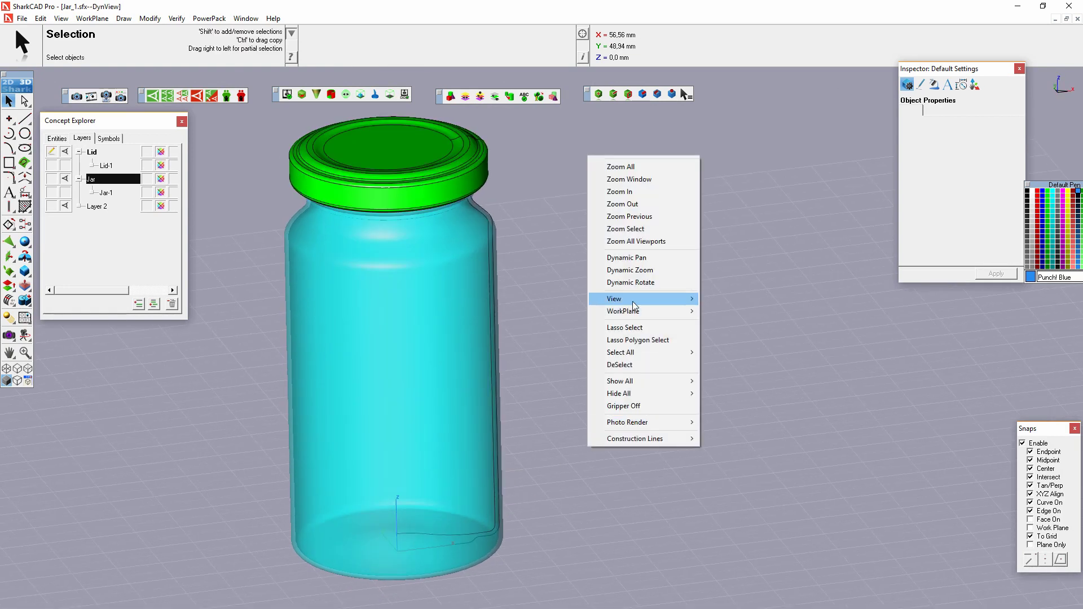
{"action": "left_click", "coordinate": [727, 297]}
{"action": "scroll", "coordinate": [418, 605], "scroll_direction": "down", "scroll_amount": 2}
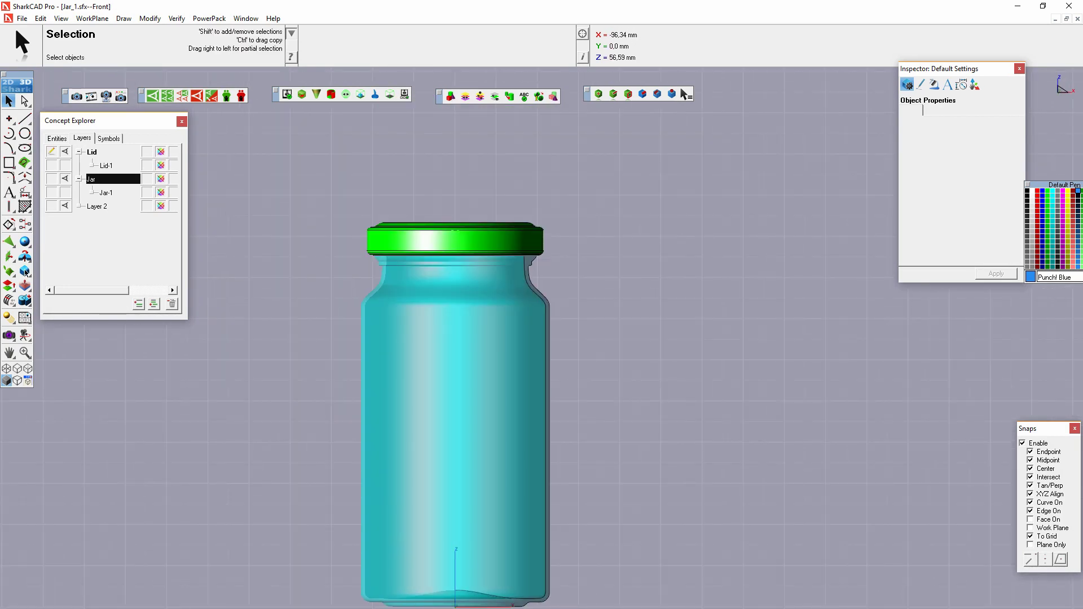
Step: Add a block filling the jar on the Honey layer, and recolour the lid gold
{"action": "left_click", "coordinate": [24, 242]}
{"action": "left_click", "coordinate": [455, 606]}
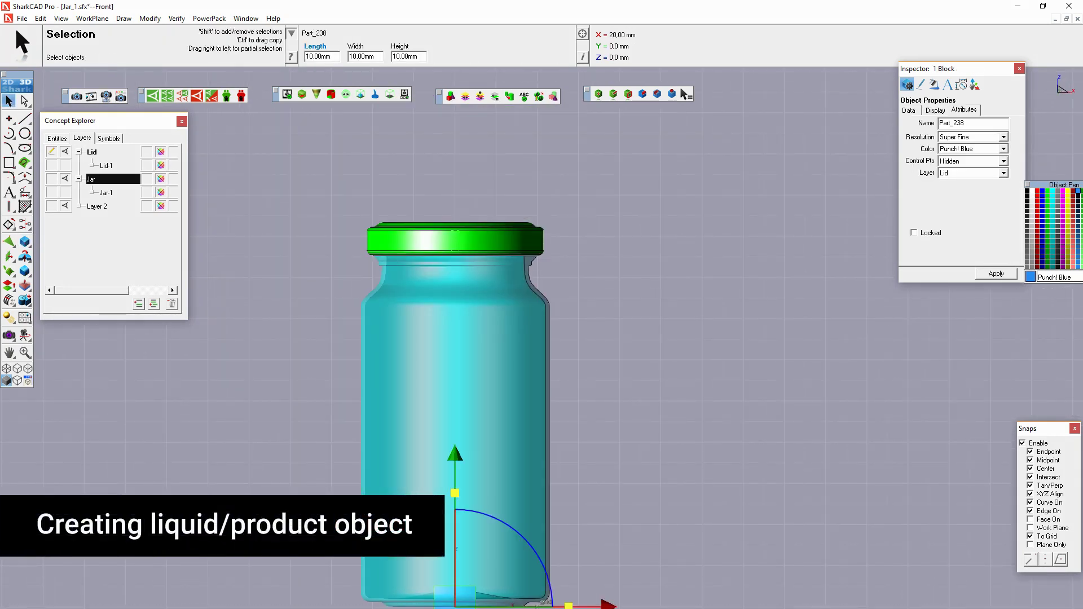
{"action": "left_click_drag", "start_coordinate": [568, 490], "coordinate": [815, 246]}
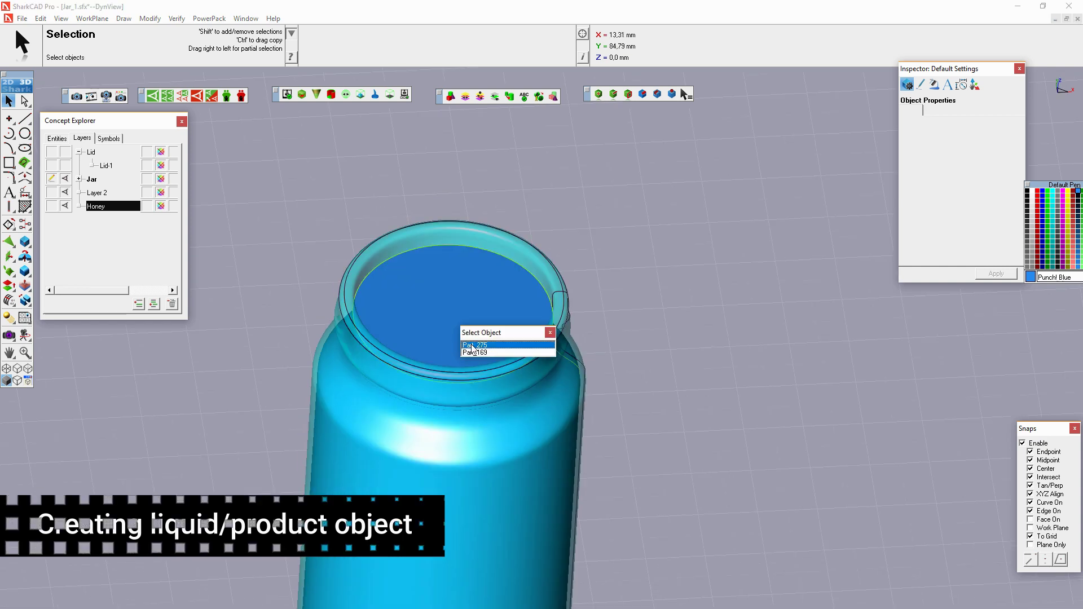
{"action": "left_click", "coordinate": [49, 207]}
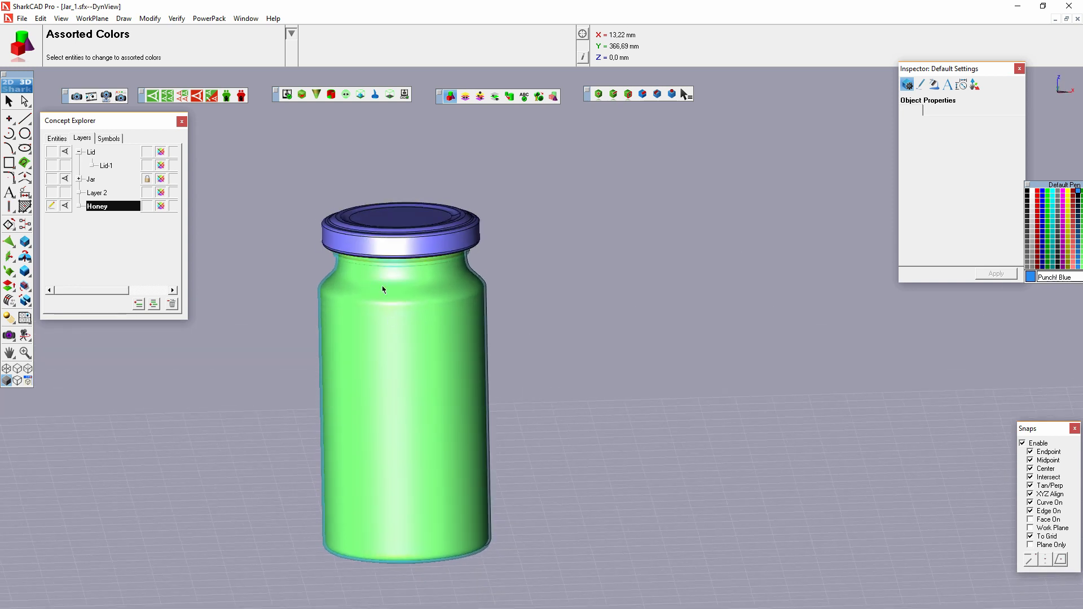
{"action": "left_click", "coordinate": [394, 221]}
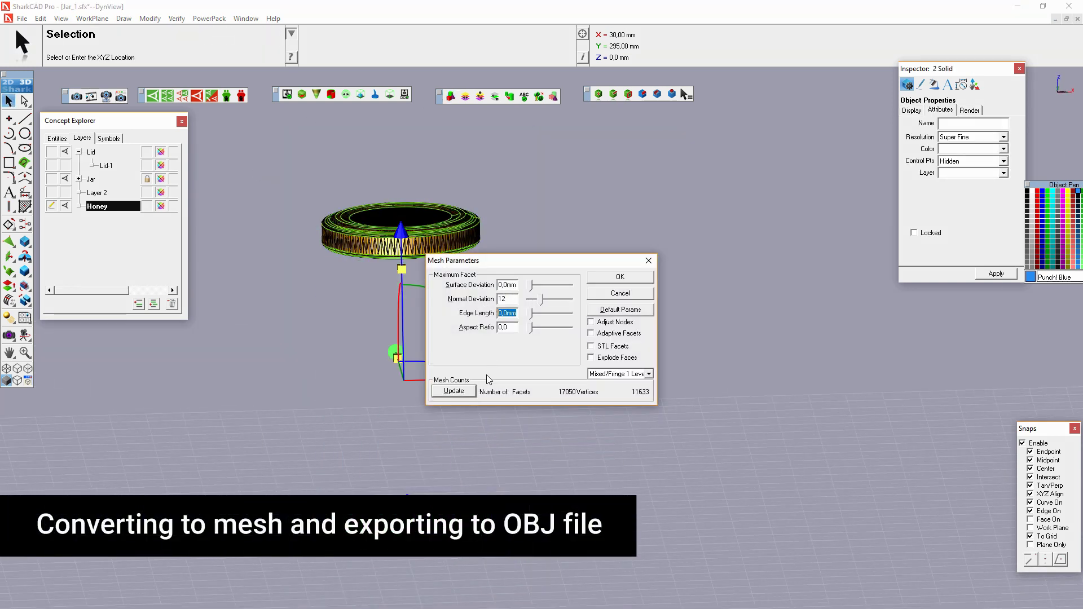
Step: Confirm the mesh export, then set the KeyShot camera to azimuth -90, inclination 0, 120 mm focal length
{"action": "left_click", "coordinate": [620, 276]}
{"action": "left_click", "coordinate": [561, 372]}
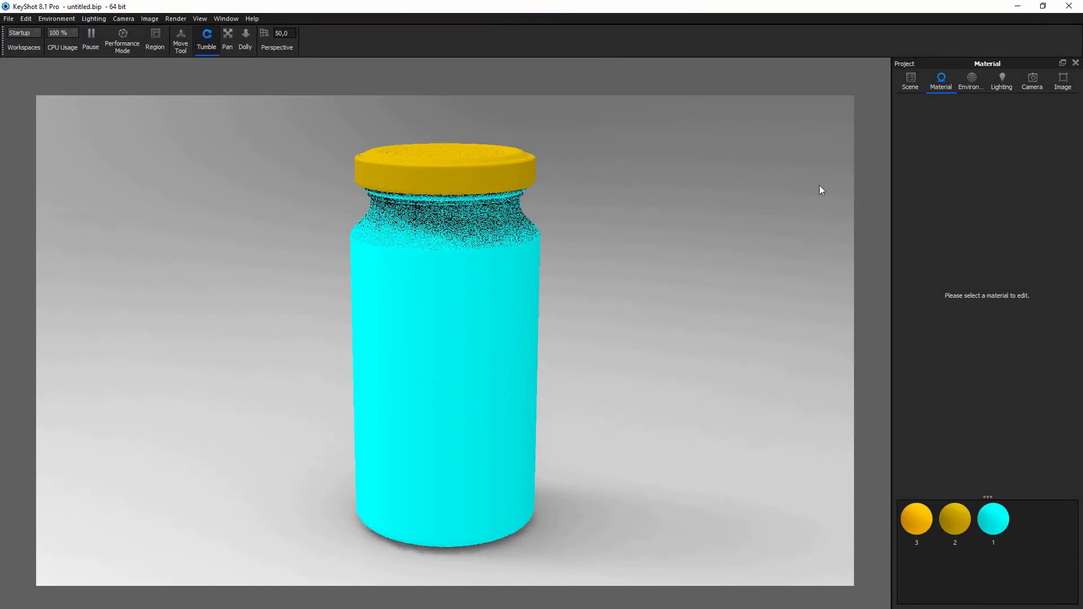
{"action": "key", "text": "Return"}
{"action": "left_click", "coordinate": [1050, 268]}
{"action": "type", "text": "0"}
{"action": "key", "text": "Return"}
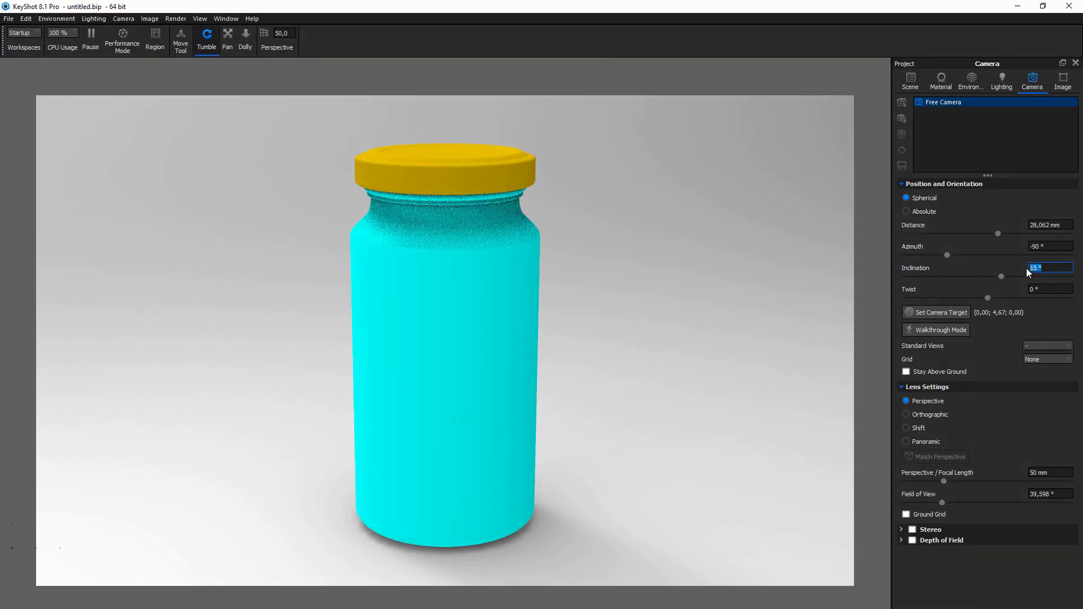
{"action": "triple_click", "coordinate": [1050, 472]}
{"action": "type", "text": "120"}
{"action": "scroll", "coordinate": [681, 471], "scroll_direction": "down", "scroll_amount": 2}
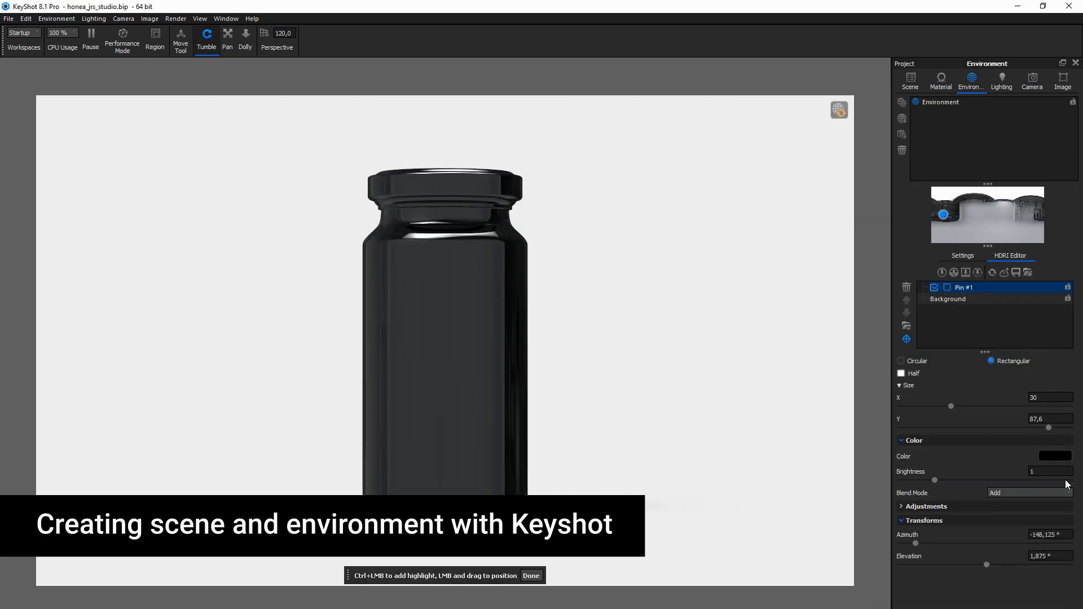
Step: Set the highlight pin to Alpha blend, then add, stretch and reposition a second pin
{"action": "left_click", "coordinate": [1029, 492]}
{"action": "left_click", "coordinate": [1010, 510]}
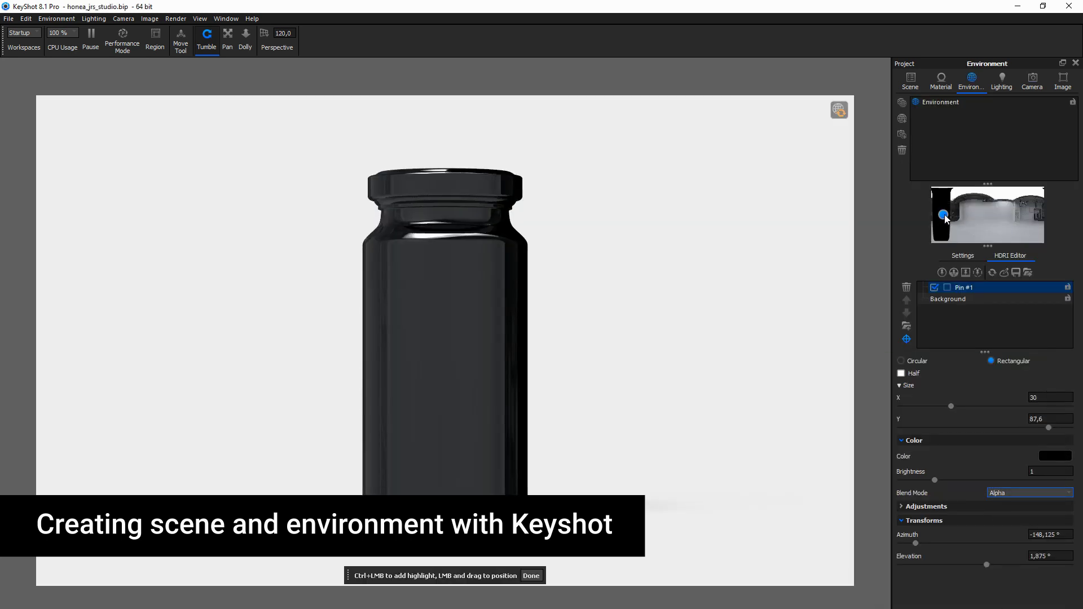
{"action": "left_click_drag", "start_coordinate": [943, 215], "coordinate": [1028, 218]}
{"action": "left_click", "coordinate": [988, 214], "text": "ctrl"}
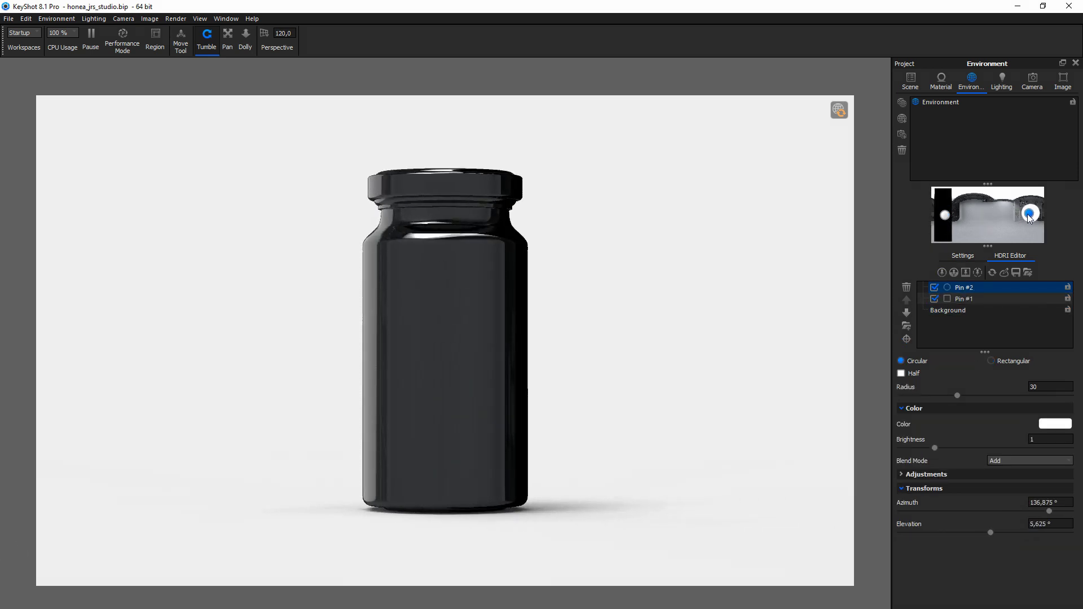
{"action": "left_click", "coordinate": [909, 389]}
{"action": "left_click_drag", "start_coordinate": [951, 428], "coordinate": [1054, 427]}
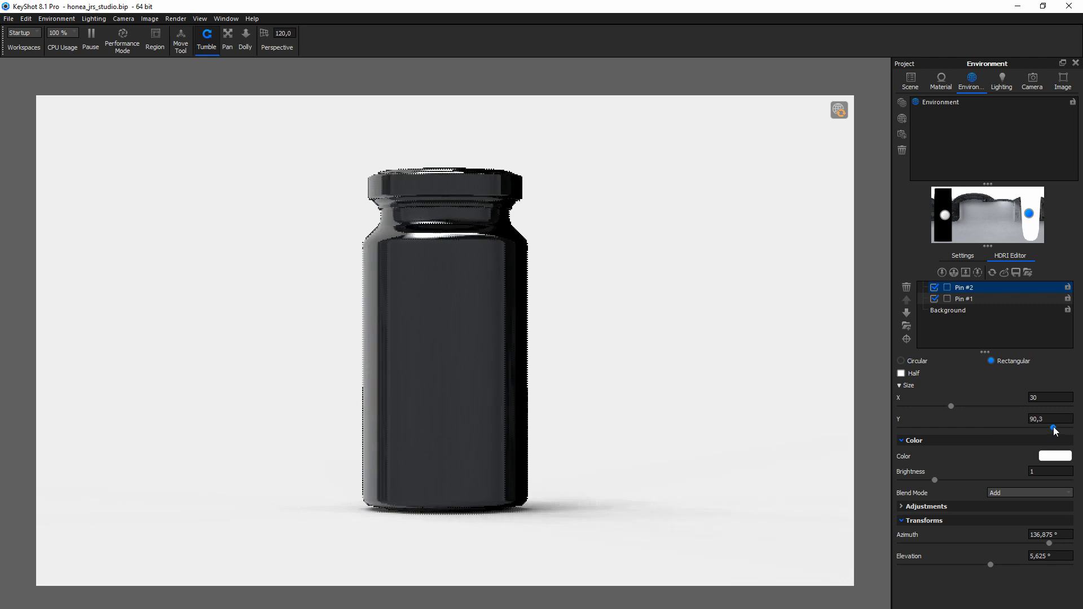
{"action": "left_click_drag", "start_coordinate": [1031, 219], "coordinate": [1036, 219]}
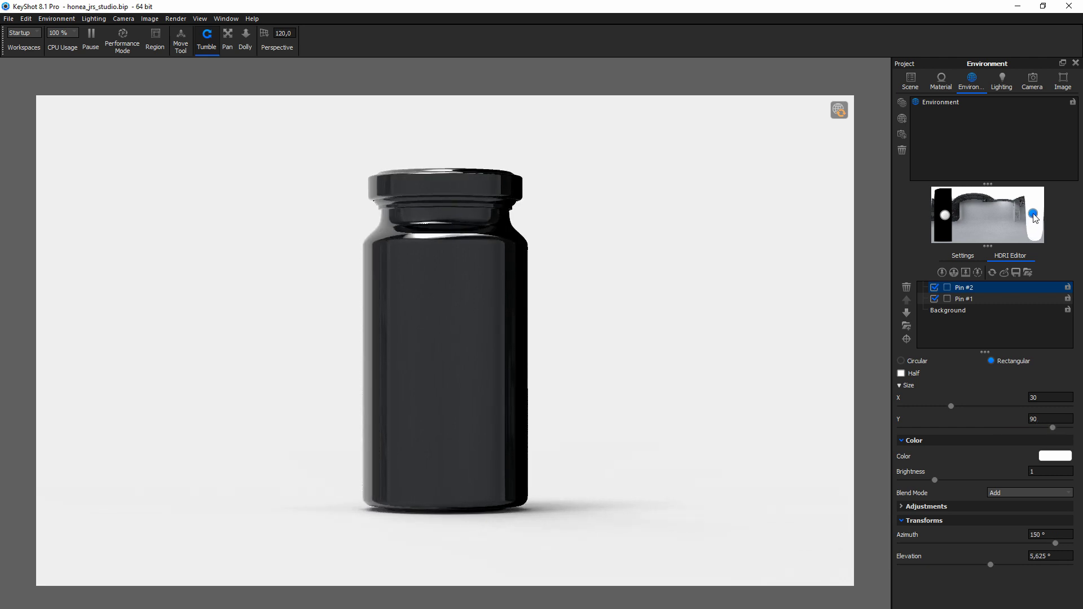
{"action": "left_click", "coordinate": [1068, 500]}
Step: Make the first light pin's colour pure white
{"action": "left_click", "coordinate": [1055, 456]}
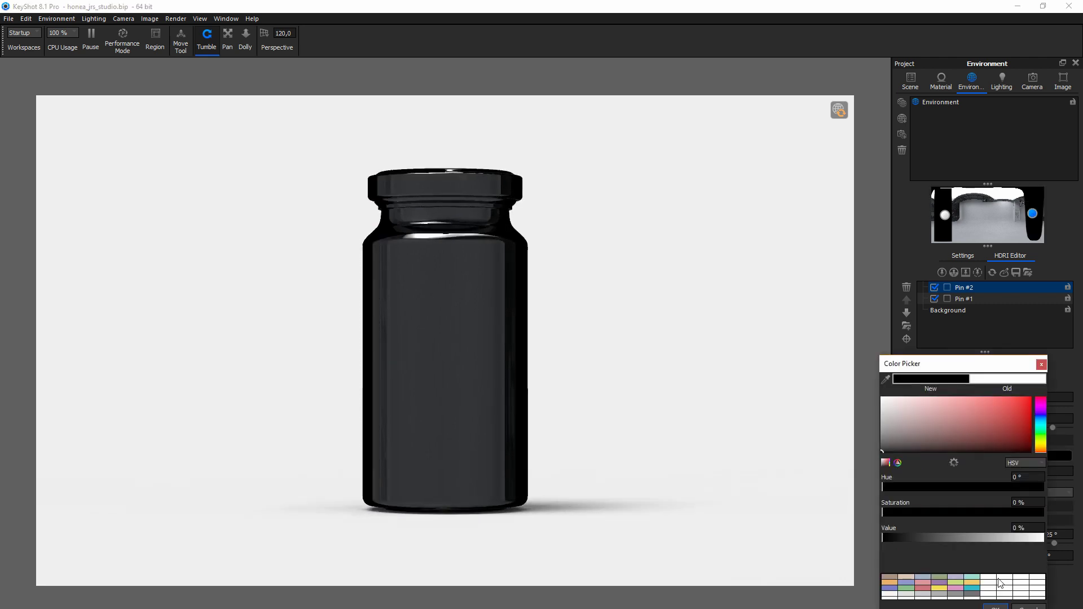
{"action": "left_click", "coordinate": [996, 607]}
{"action": "left_click", "coordinate": [964, 299]}
{"action": "left_click", "coordinate": [1054, 456]}
{"action": "left_click_drag", "start_coordinate": [964, 415], "coordinate": [820, 381]}
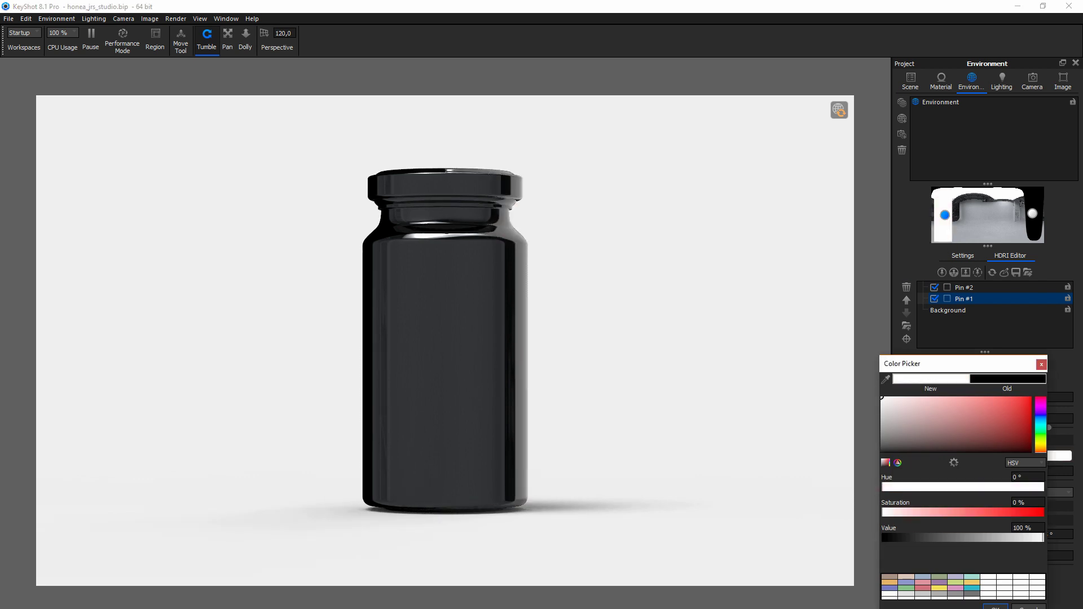
{"action": "left_click", "coordinate": [995, 607]}
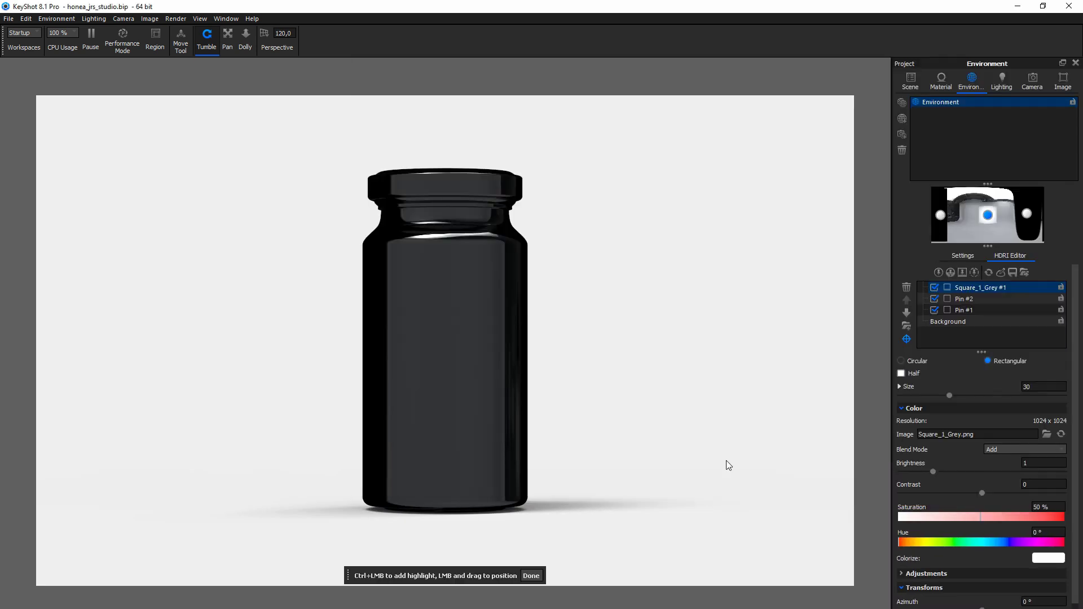
Step: Place a grey square highlight with separate width/height sizes and brightness 4
{"action": "left_click_drag", "start_coordinate": [973, 216], "coordinate": [1013, 216]}
{"action": "left_click", "coordinate": [899, 386]}
{"action": "type", "text": "2"}
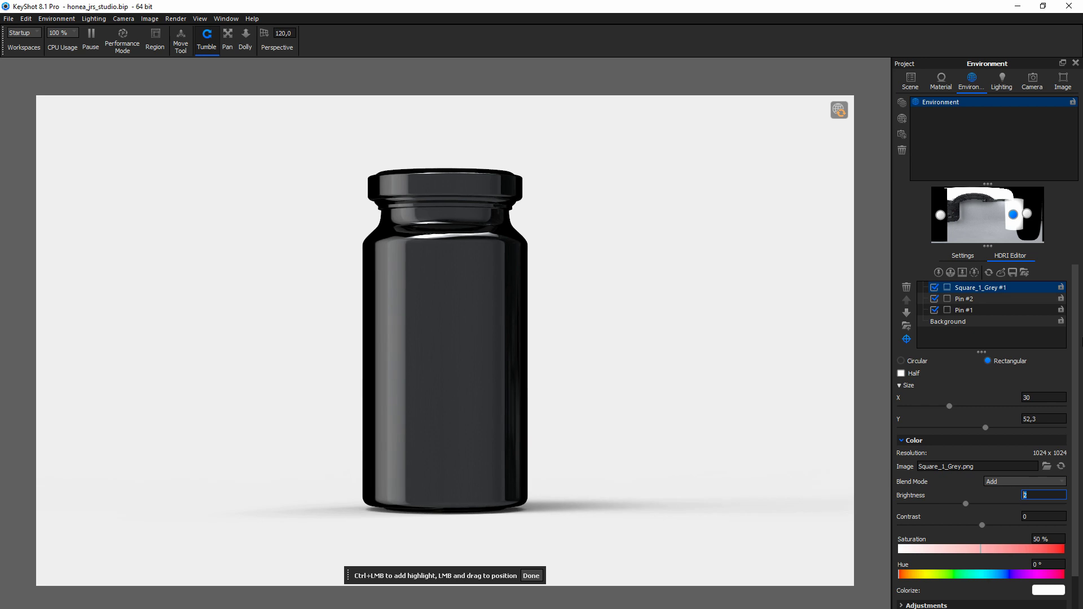
{"action": "left_click", "coordinate": [1027, 215]}
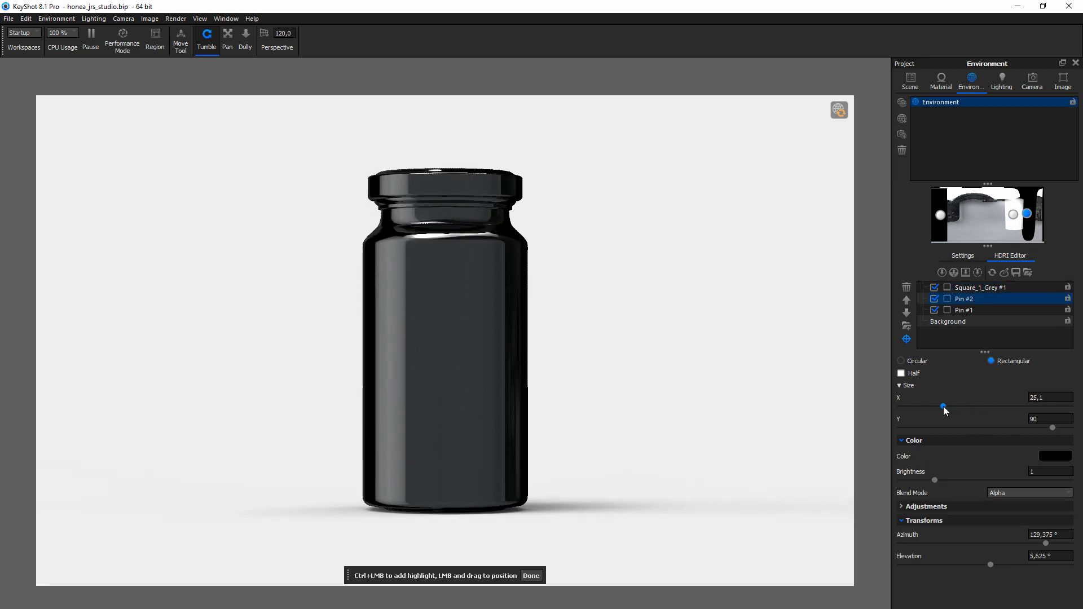
{"action": "scroll", "coordinate": [936, 406], "scroll_direction": "down", "scroll_amount": 1}
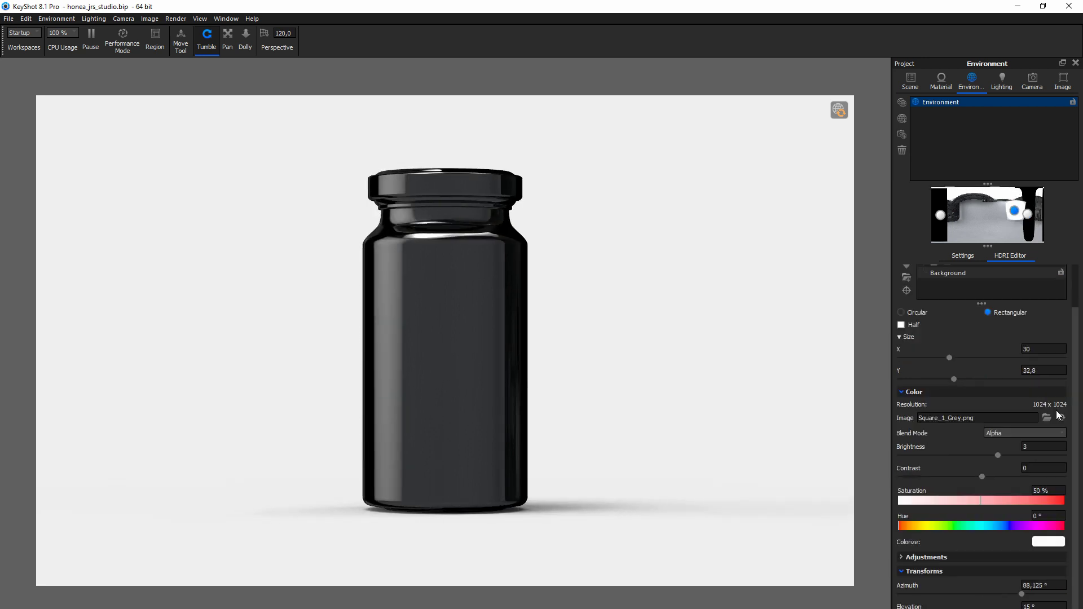
{"action": "type", "text": "4"}
{"action": "key", "text": "Return"}
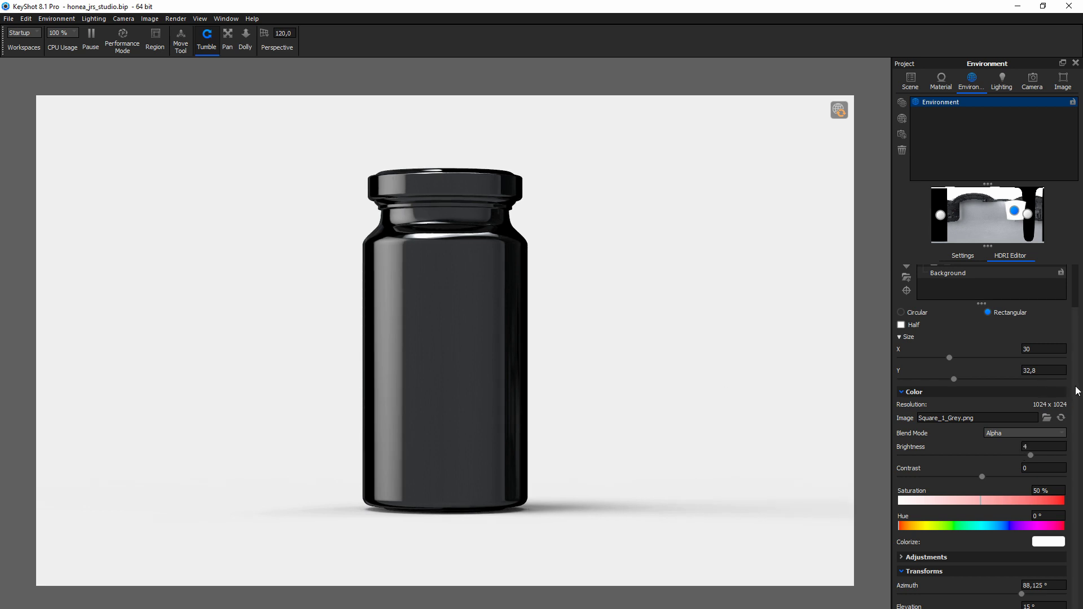
{"action": "scroll", "coordinate": [1081, 351], "scroll_direction": "up", "scroll_amount": 1}
Step: Add a Square_1_Grey highlight pin and move it to the jar's left side
{"action": "left_click", "coordinate": [951, 272]}
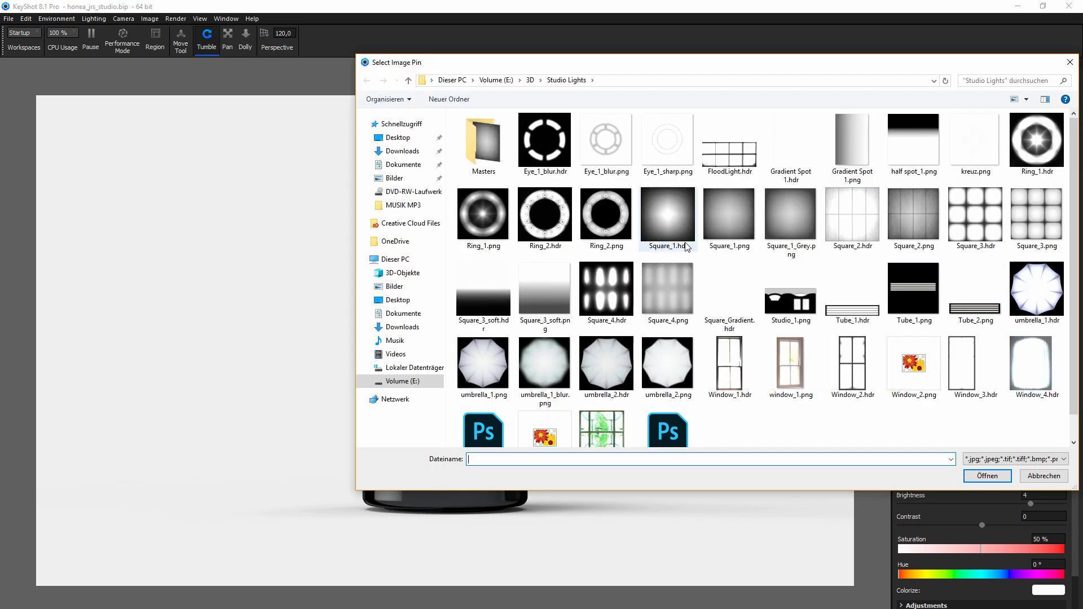
{"action": "left_click", "coordinate": [787, 214]}
{"action": "left_click", "coordinate": [970, 473]}
{"action": "left_click_drag", "start_coordinate": [988, 217], "coordinate": [960, 207]}
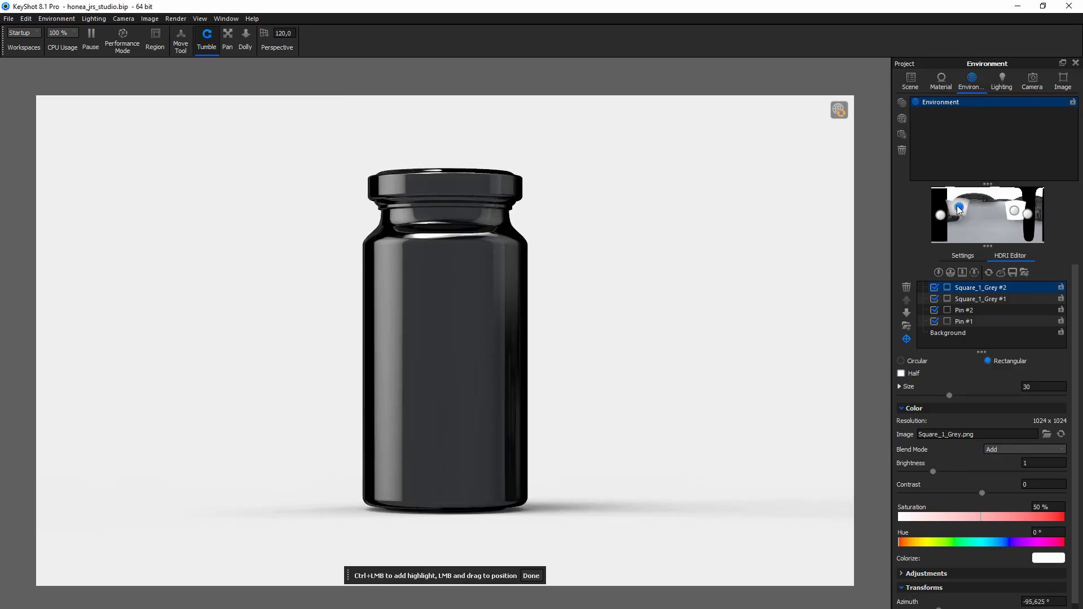
Step: Adjust the first pin's width slightly and reselect the second grey square highlight
{"action": "left_click", "coordinate": [939, 215]}
{"action": "left_click_drag", "start_coordinate": [953, 406], "coordinate": [934, 407]}
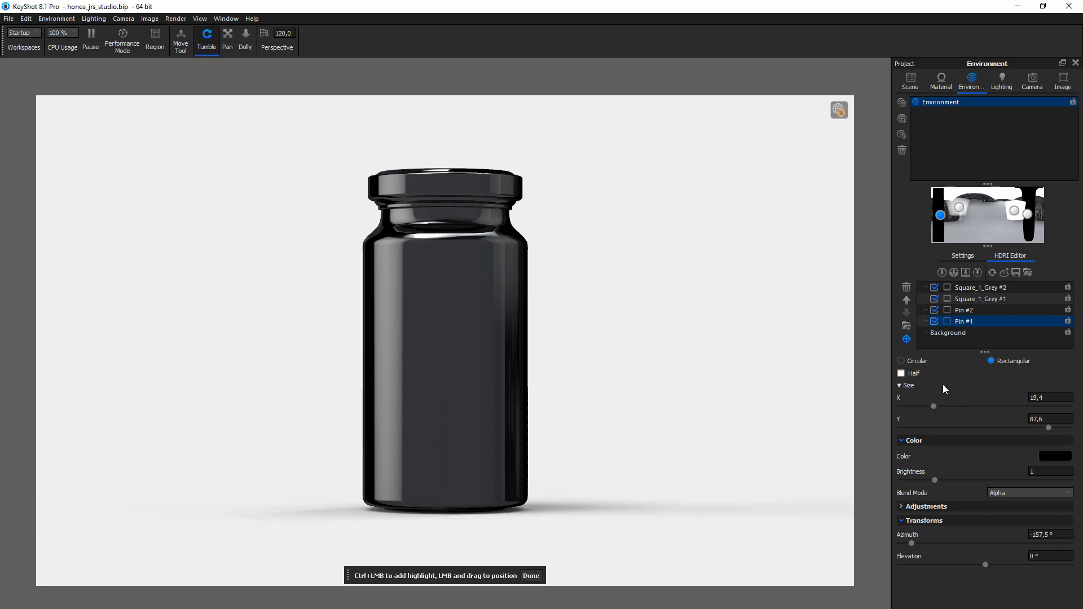
{"action": "left_click_drag", "start_coordinate": [939, 216], "coordinate": [942, 216]}
{"action": "left_click", "coordinate": [958, 207]}
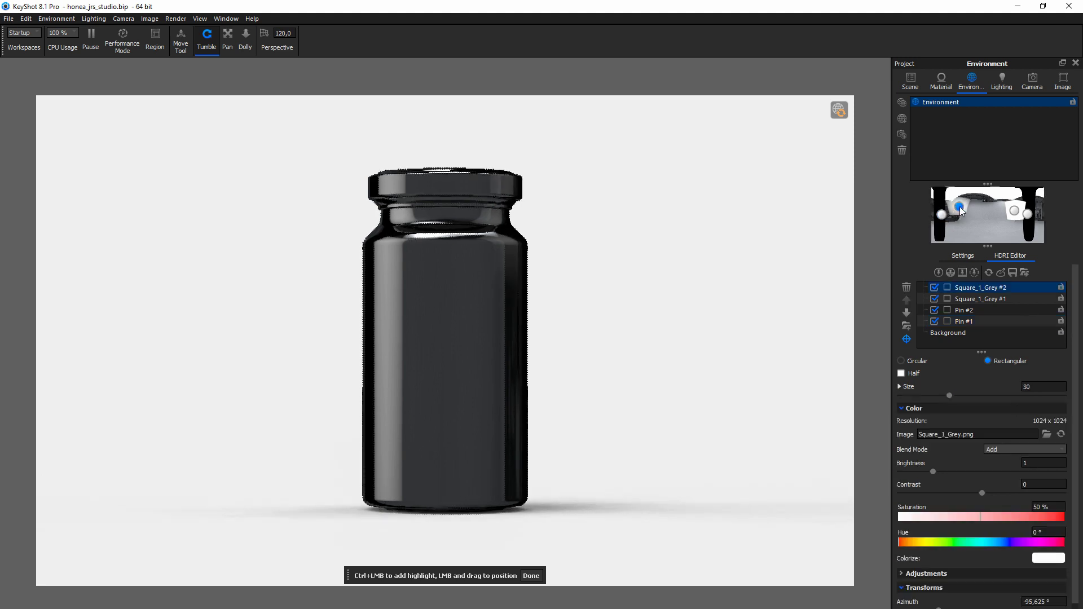
{"action": "left_click", "coordinate": [1023, 449]}
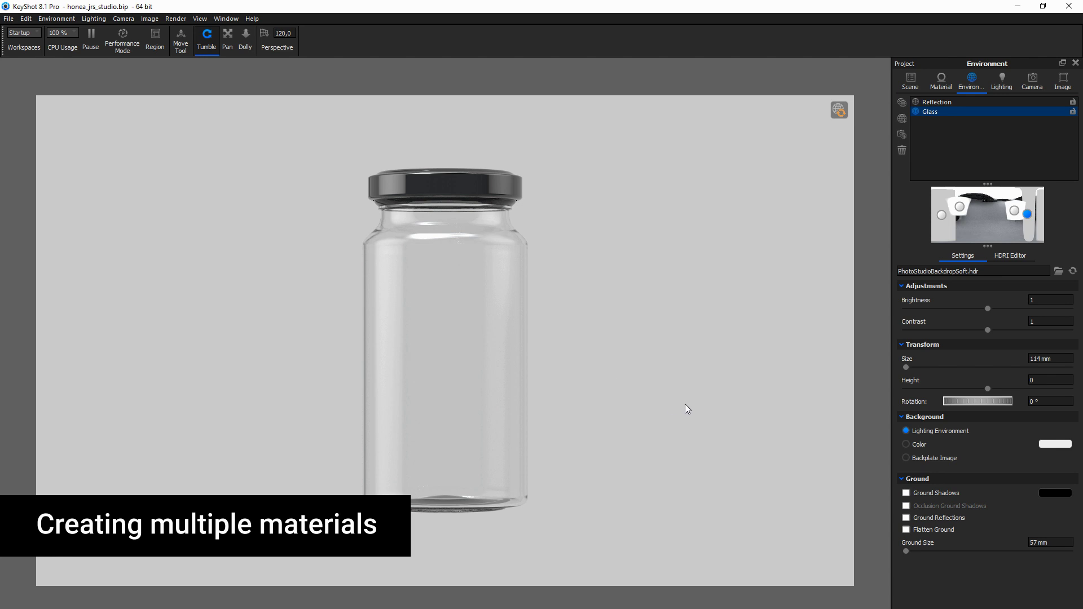
Step: Rename the sub-material to 'Glass'
{"action": "left_click", "coordinate": [911, 79]}
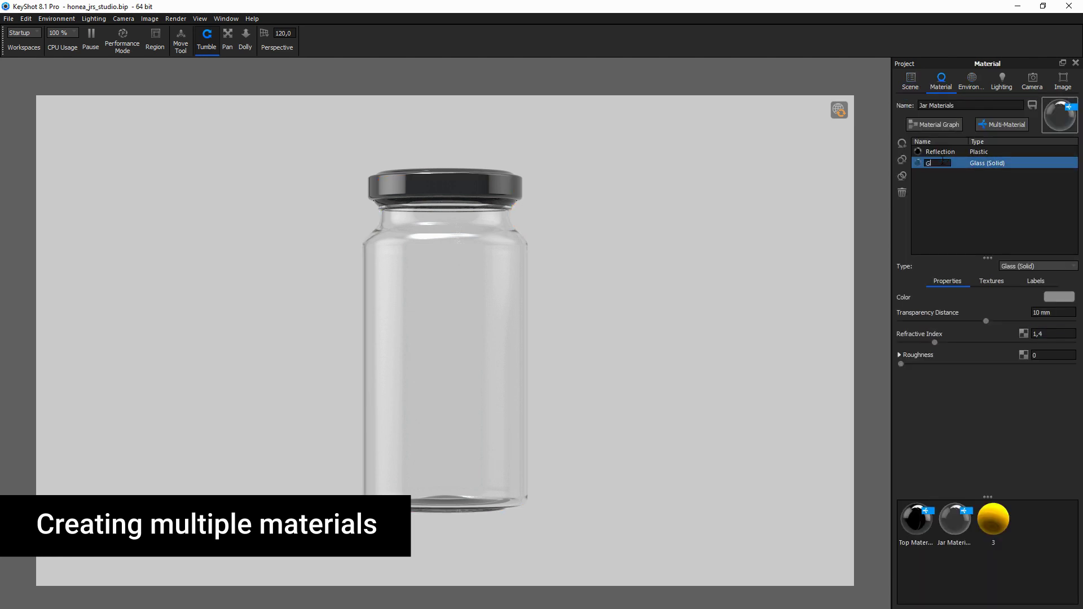
{"action": "type", "text": "lass"}
{"action": "key", "text": "Return"}
Step: Save the current view as a new camera named 'Front'
{"action": "left_click", "coordinate": [1030, 84]}
{"action": "left_click", "coordinate": [901, 117]}
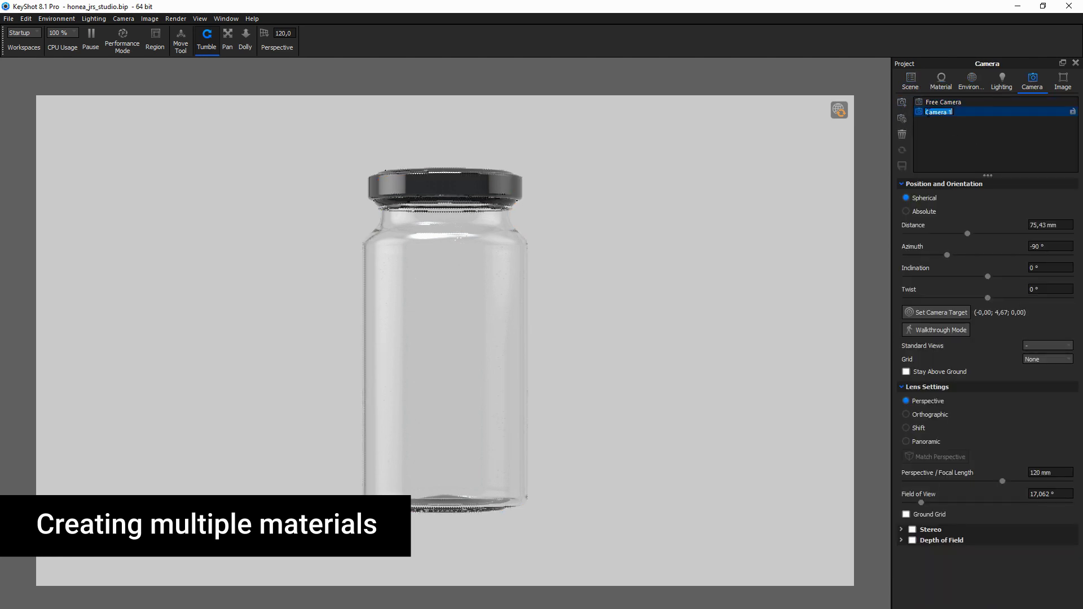
{"action": "type", "text": "Front"}
{"action": "key", "text": "Return"}
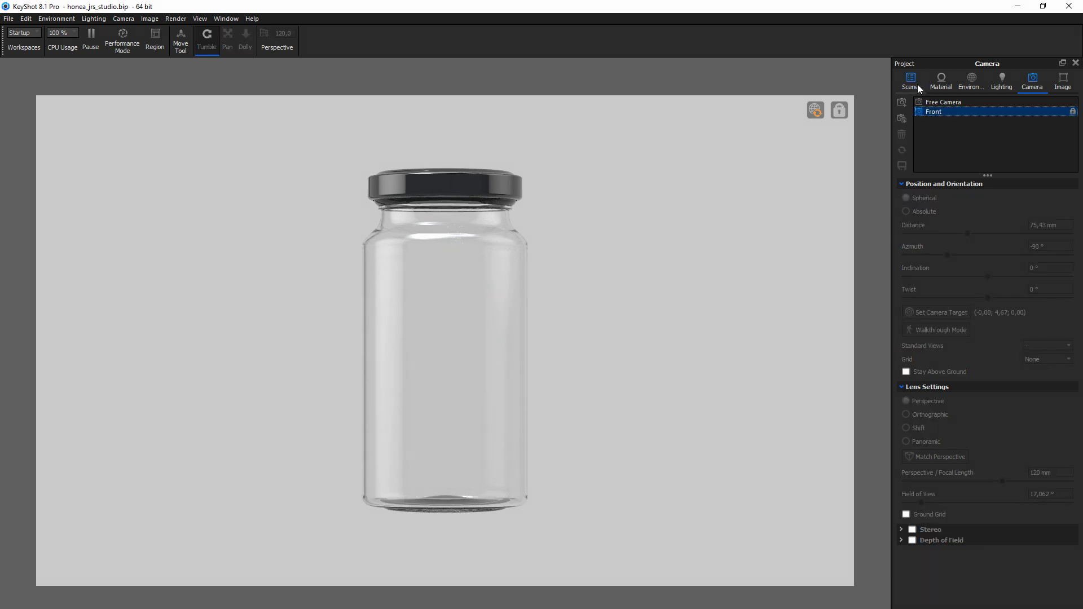
Step: Isolate Honey and give it a paler orange colour with 1 mm transparency distance
{"action": "left_click", "coordinate": [910, 81]}
{"action": "left_click", "coordinate": [967, 170]}
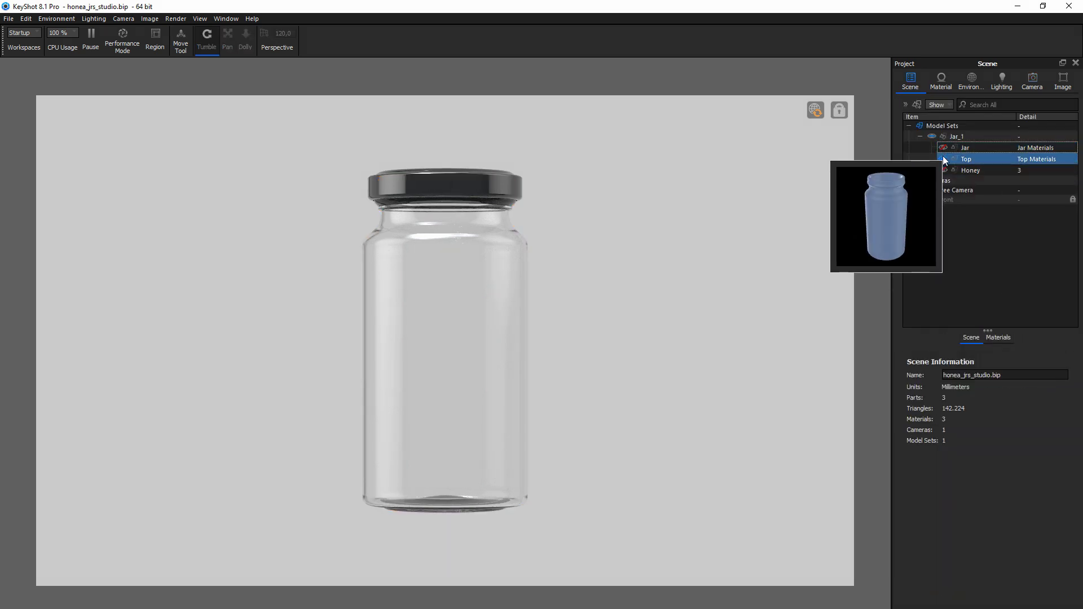
{"action": "double_click", "coordinate": [970, 170]}
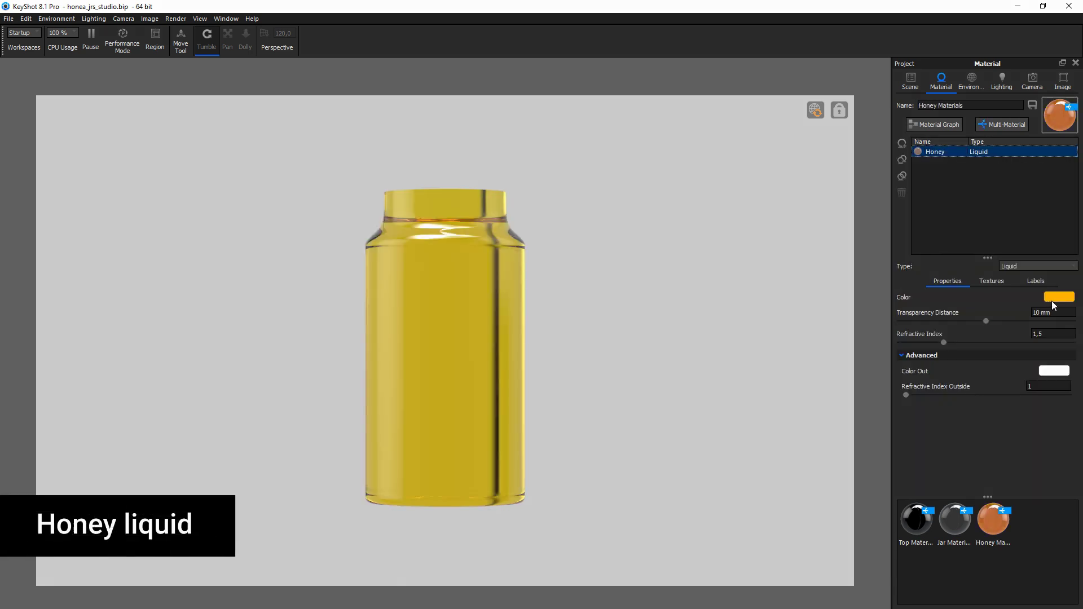
{"action": "left_click", "coordinate": [1052, 297]}
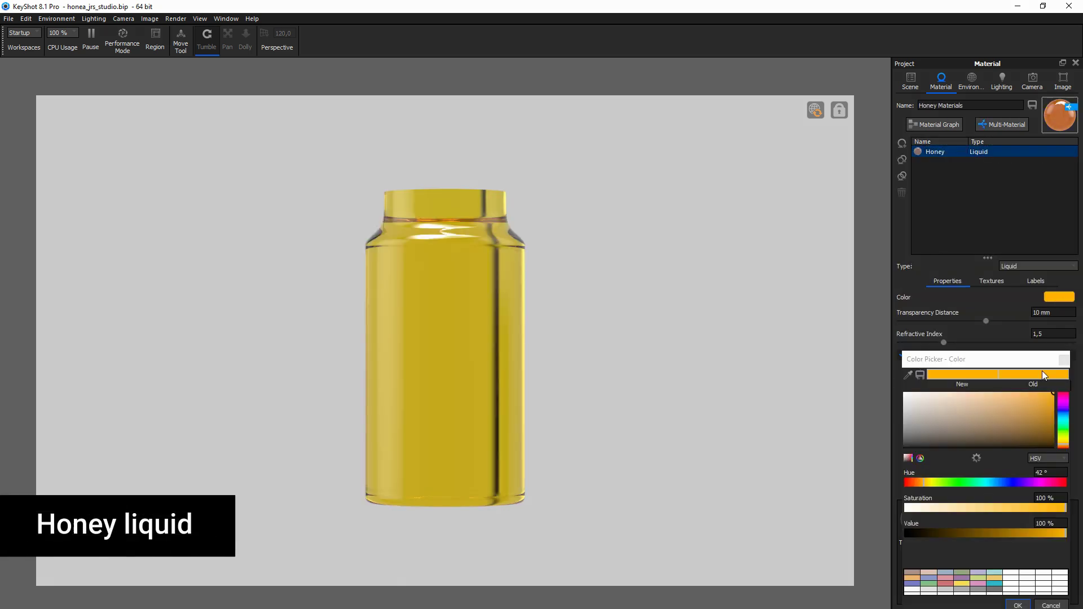
{"action": "double_click", "coordinate": [1044, 313]}
{"action": "type", "text": "1"}
{"action": "key", "text": "Return"}
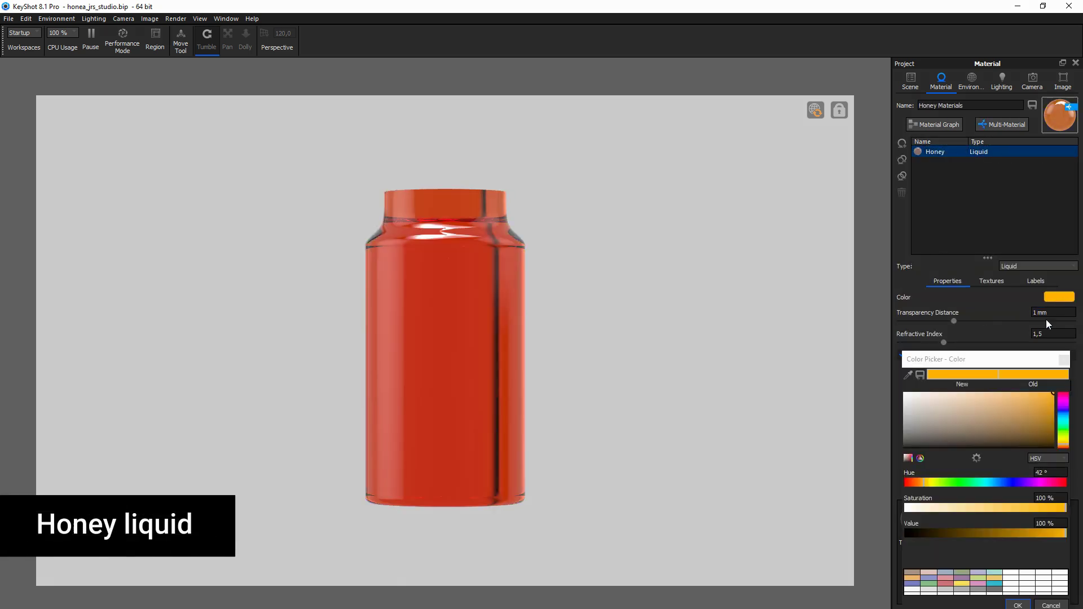
{"action": "left_click_drag", "start_coordinate": [1045, 391], "coordinate": [1009, 392]}
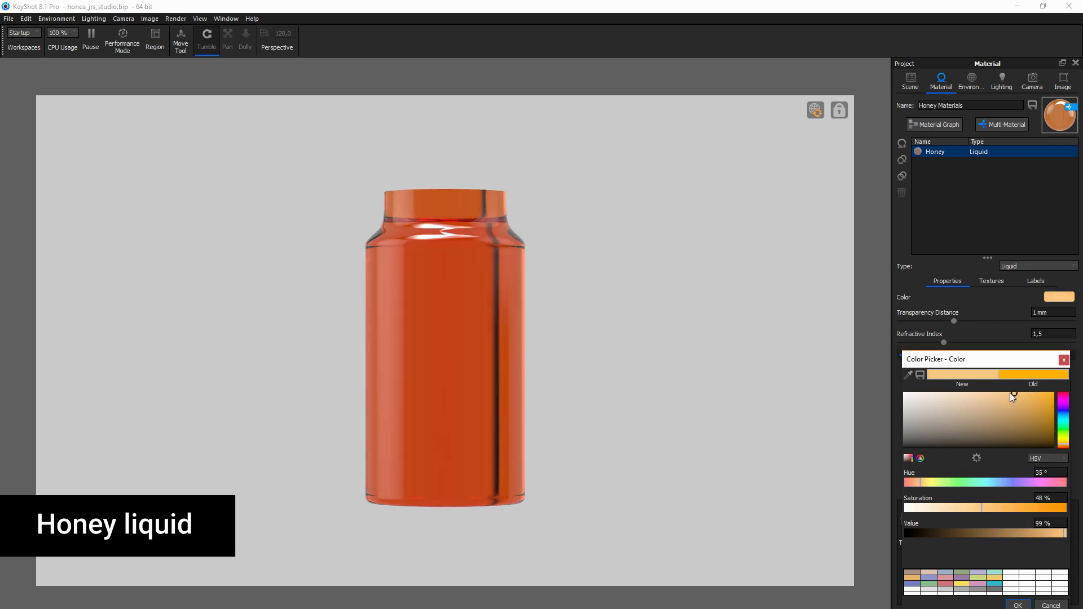
{"action": "left_click", "coordinate": [934, 124]}
Step: Connect a Bubbles node to the honey's geometry input and set bubble size to 0,04 mm
{"action": "right_click", "coordinate": [710, 418]}
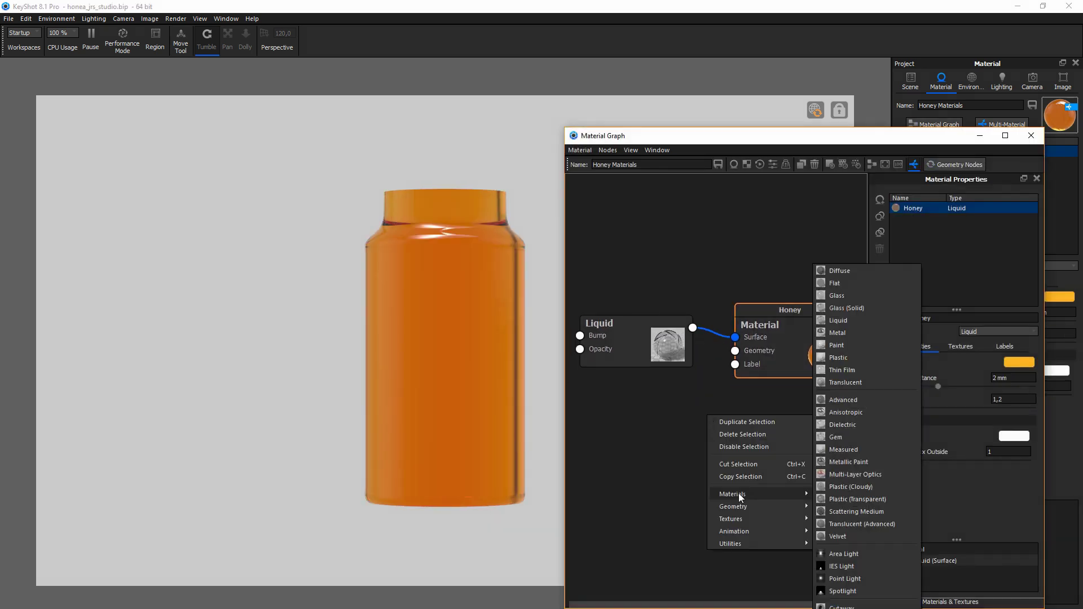
{"action": "left_click", "coordinate": [840, 505]}
{"action": "left_click_drag", "start_coordinate": [743, 429], "coordinate": [735, 351]}
{"action": "left_click_drag", "start_coordinate": [675, 441], "coordinate": [667, 415]}
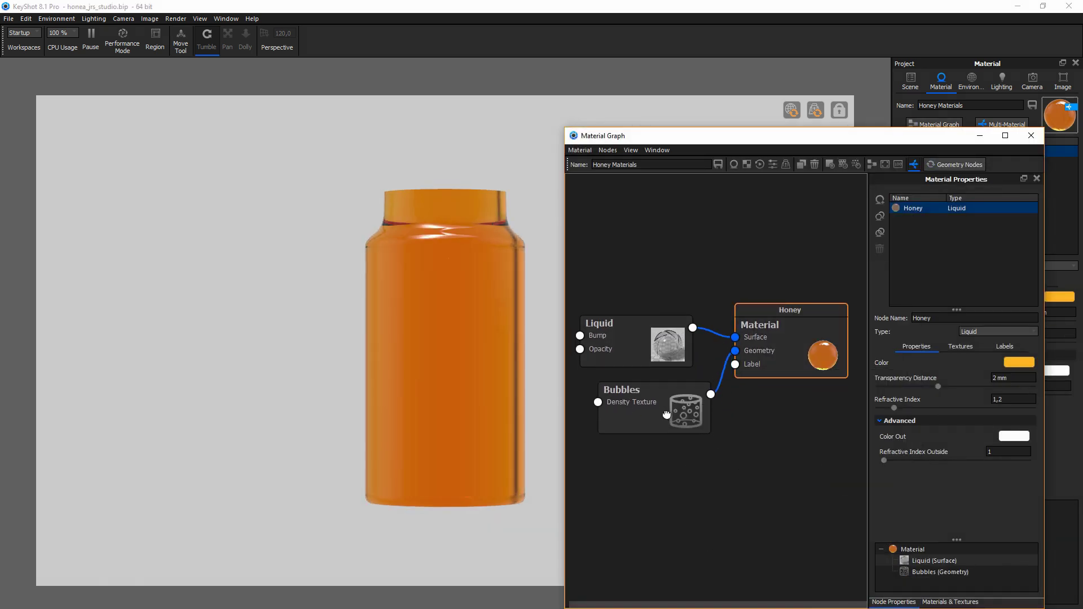
{"action": "left_click", "coordinate": [666, 415]}
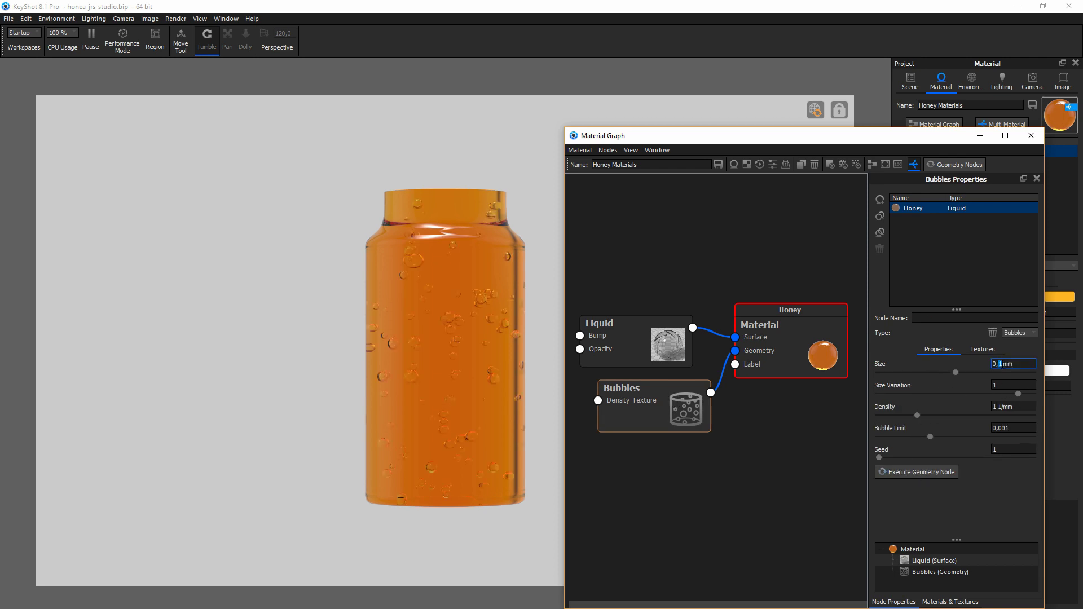
{"action": "type", "text": "4"}
{"action": "left_click", "coordinate": [921, 472]}
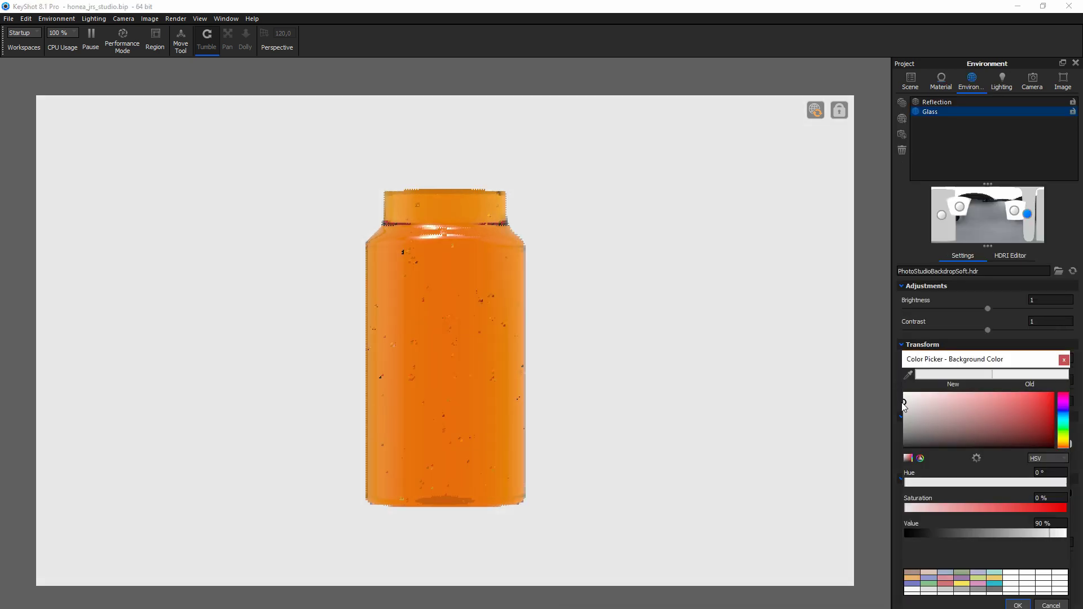
{"action": "left_click_drag", "start_coordinate": [904, 405], "coordinate": [902, 409]}
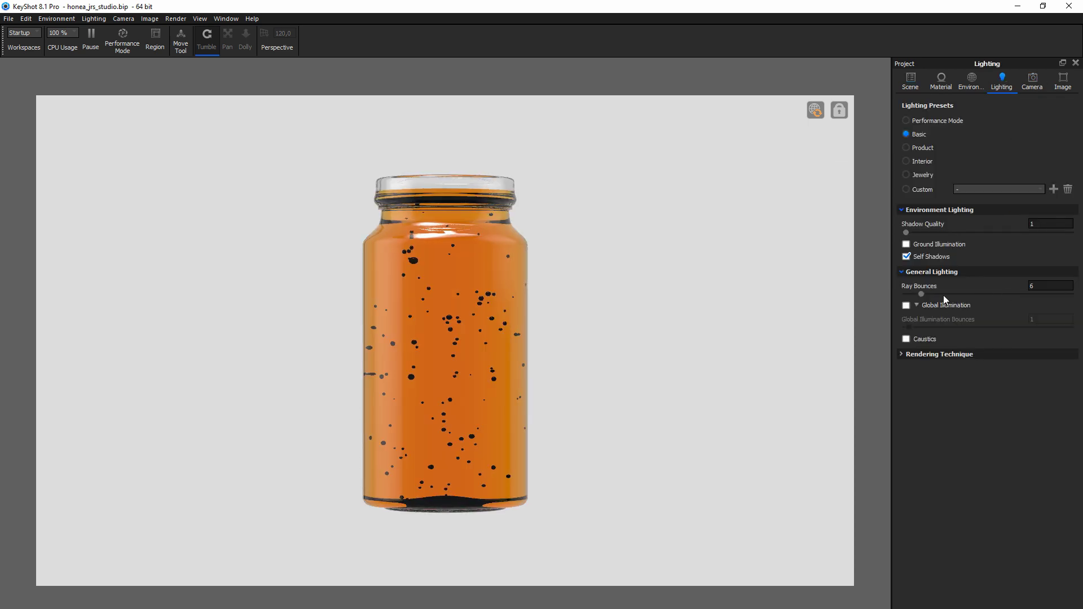
Step: Set ray bounces to 12 and the bump texture size to 3 mm
{"action": "type", "text": "12"}
{"action": "key", "text": "Return"}
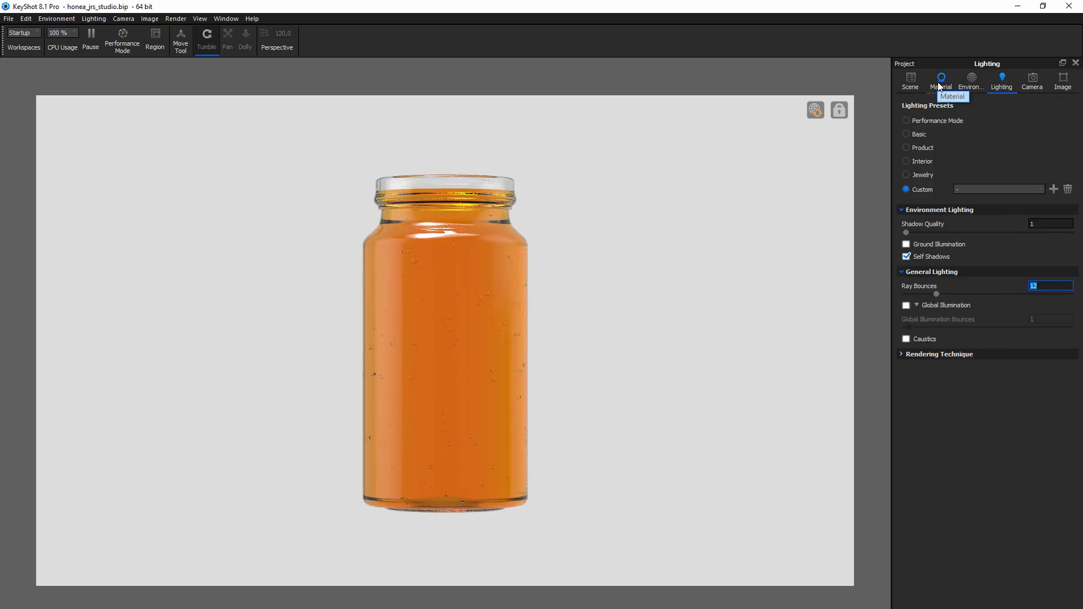
{"action": "left_click", "coordinate": [910, 82]}
{"action": "double_click", "coordinate": [1021, 160]}
{"action": "double_click", "coordinate": [936, 163]}
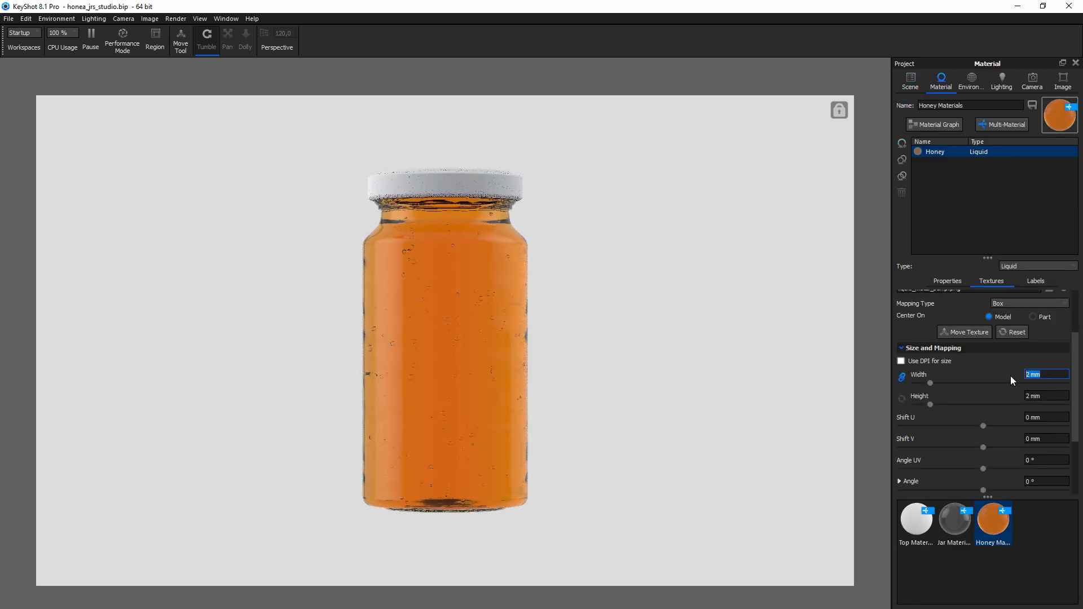
{"action": "type", "text": "3"}
{"action": "key", "text": "Return"}
Step: Toggle the honey's bump texture and add a new plastic sub-material
{"action": "scroll", "coordinate": [970, 367], "scroll_direction": "up", "scroll_amount": 3}
{"action": "left_click", "coordinate": [951, 295]}
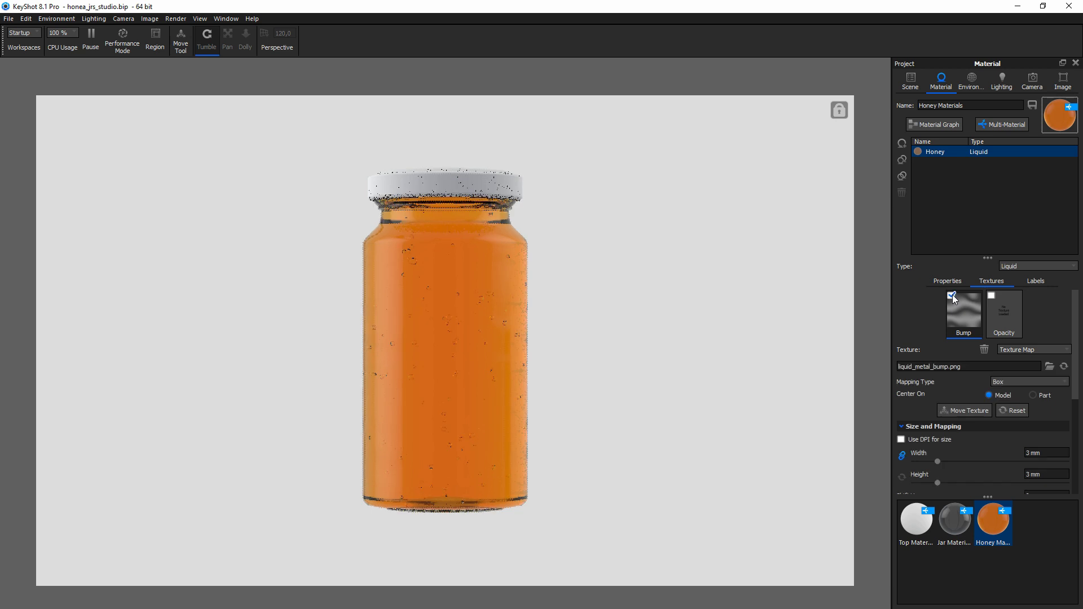
{"action": "left_click", "coordinate": [947, 281]}
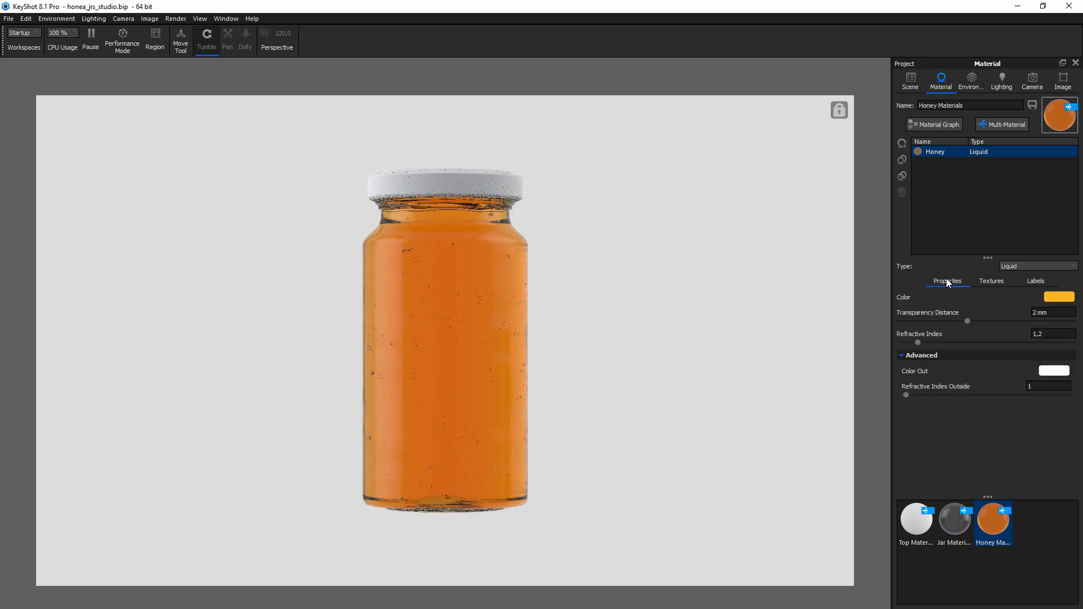
{"action": "left_click", "coordinate": [902, 145]}
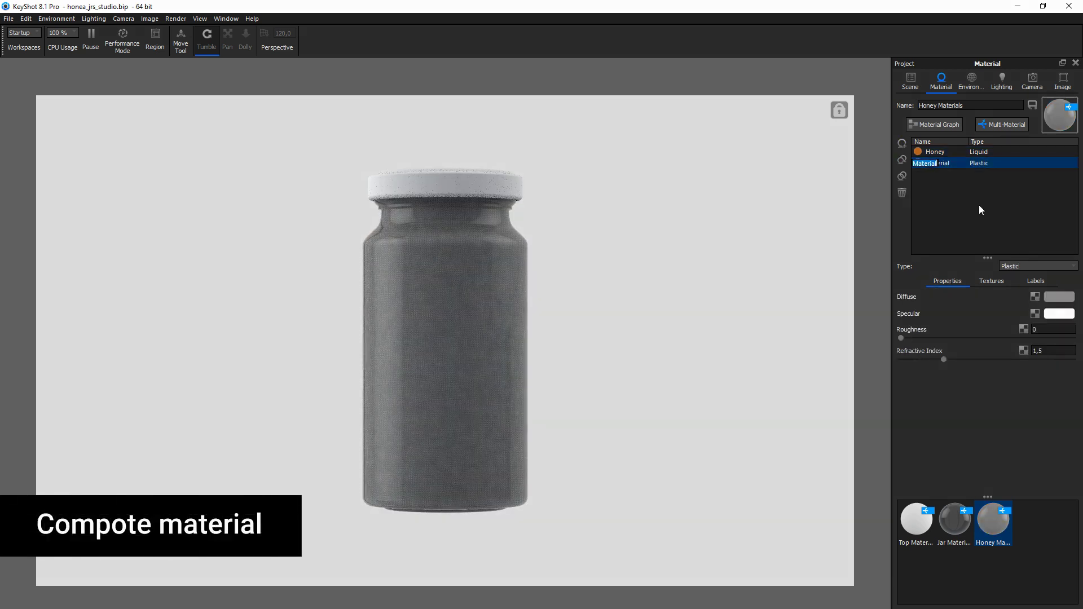
Step: Name the sub-material 'Marmelade', make it Advanced type with grey specular
{"action": "type", "text": "Marmelade"}
{"action": "key", "text": "Return"}
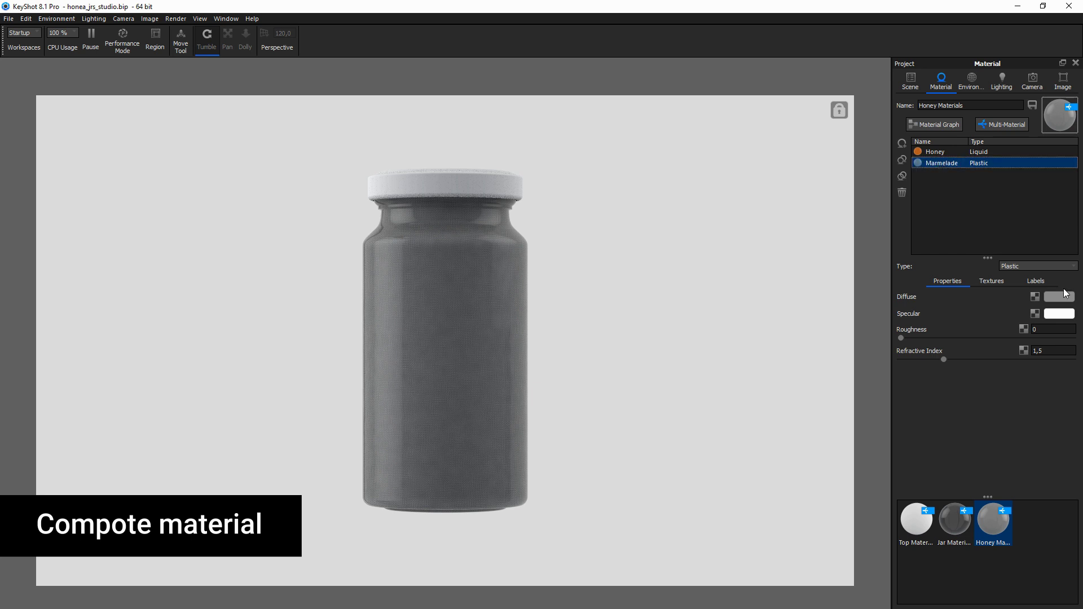
{"action": "left_click", "coordinate": [1038, 267]}
{"action": "left_click", "coordinate": [1014, 363]}
{"action": "left_click", "coordinate": [1053, 314]}
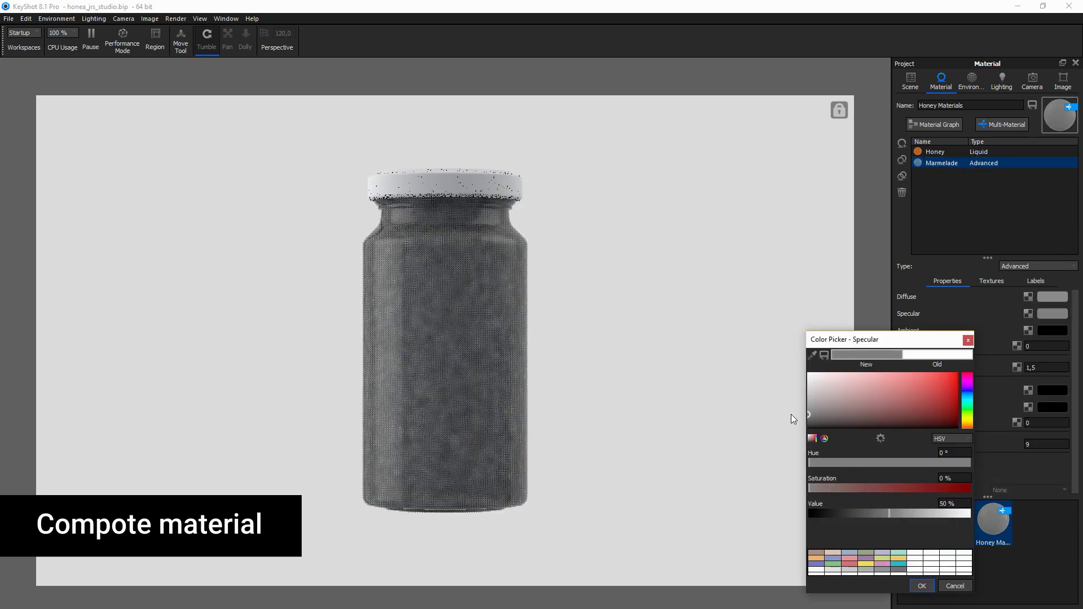
Step: Load cherry-diffuse-red.jpg as diffuse texture with Cylinder mapping centred on the part
{"action": "left_click", "coordinate": [991, 281]}
{"action": "double_click", "coordinate": [923, 311]}
{"action": "double_click", "coordinate": [729, 294]}
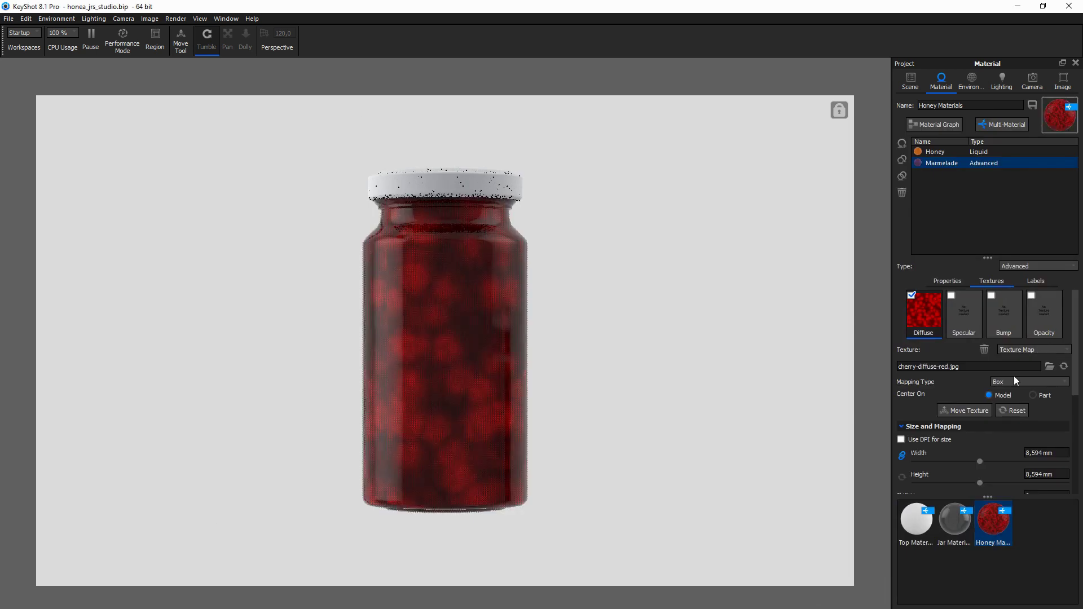
{"action": "left_click", "coordinate": [1011, 378]}
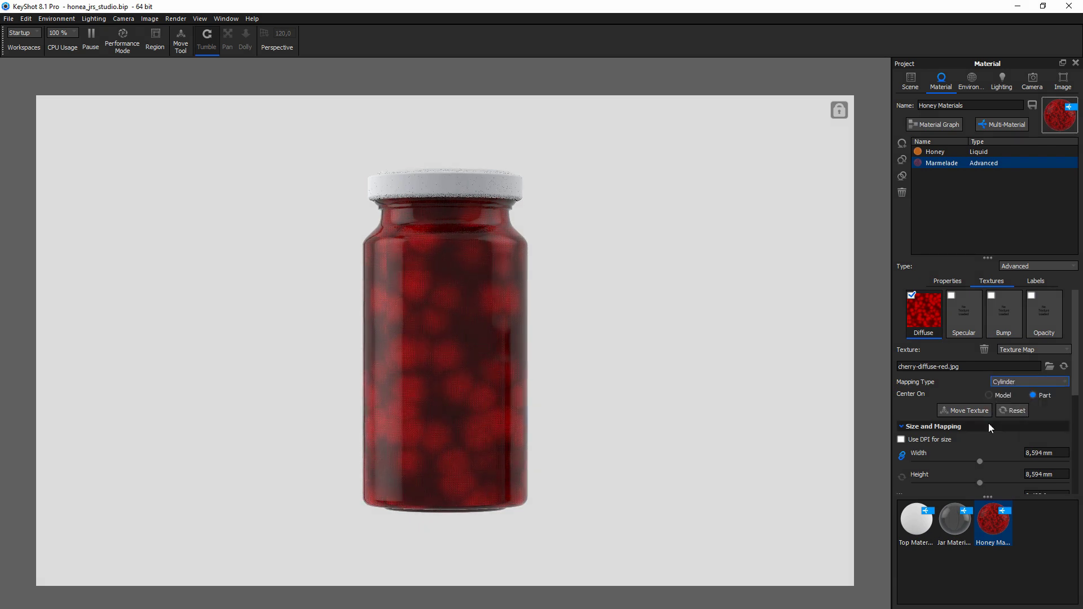
{"action": "left_click", "coordinate": [965, 411]}
{"action": "left_click", "coordinate": [556, 574]}
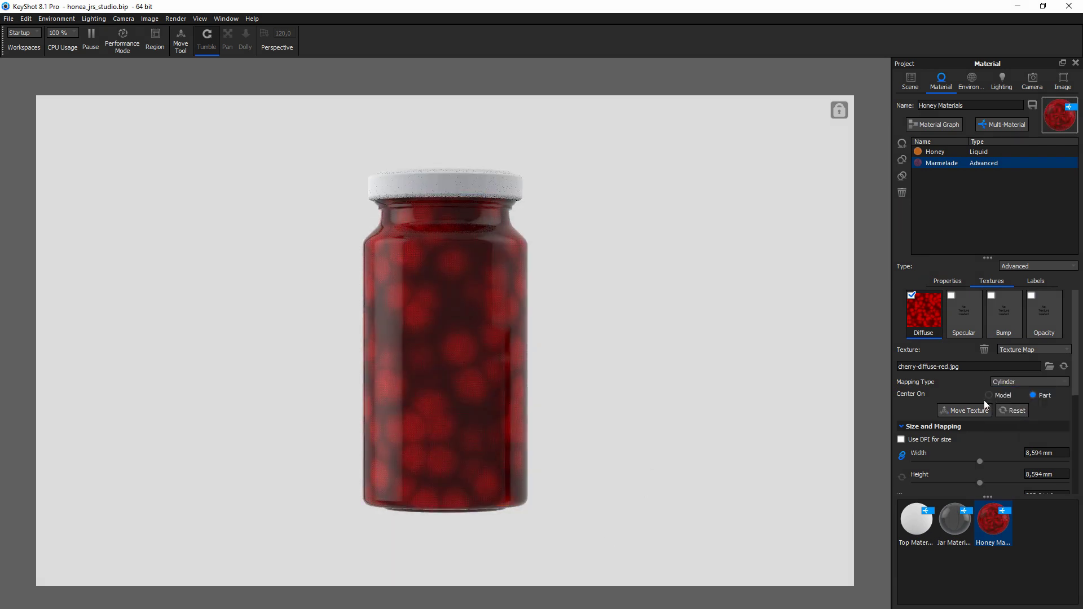
Step: Set the Marmelade bump height to 2 and add a new liquid material
{"action": "scroll", "coordinate": [984, 394], "scroll_direction": "down", "scroll_amount": 3}
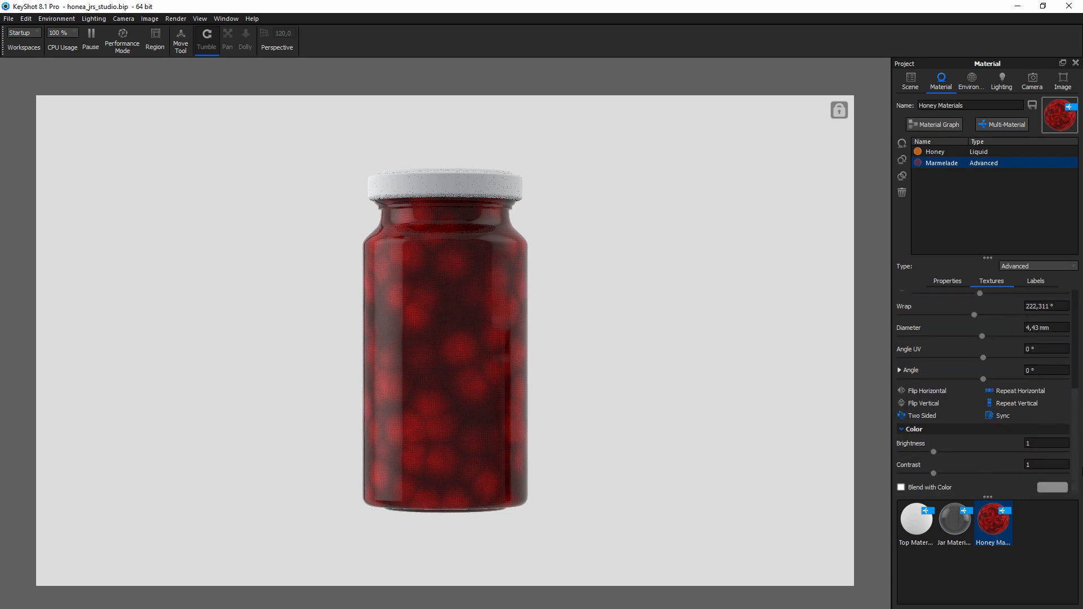
{"action": "scroll", "coordinate": [984, 395], "scroll_direction": "up", "scroll_amount": 3}
{"action": "left_click", "coordinate": [1003, 305]}
{"action": "scroll", "coordinate": [984, 394], "scroll_direction": "down", "scroll_amount": 3}
{"action": "triple_click", "coordinate": [1043, 456]}
{"action": "type", "text": "2"}
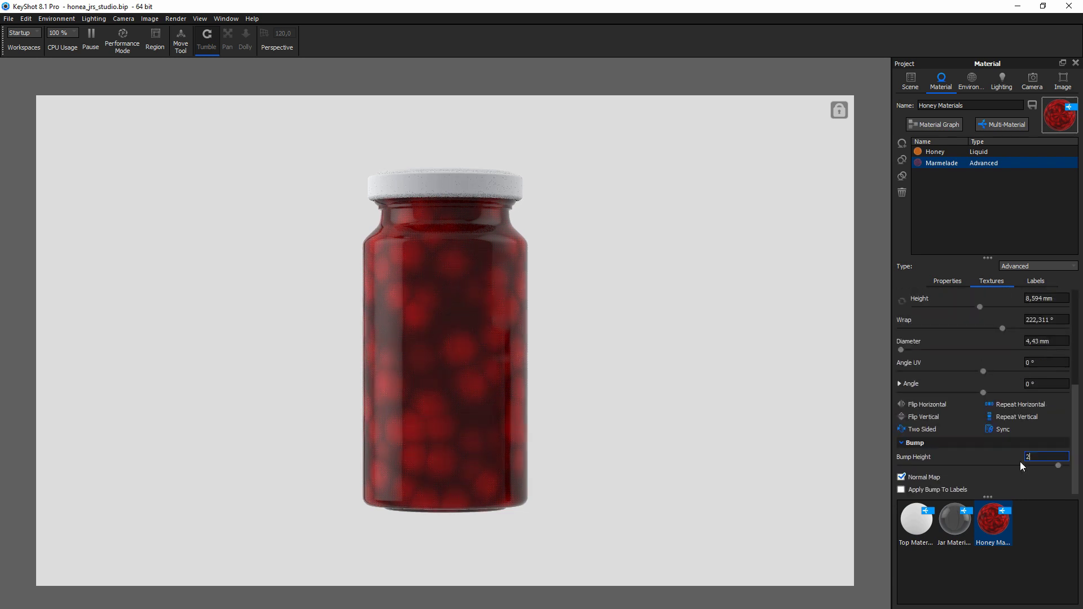
{"action": "key", "text": "Return"}
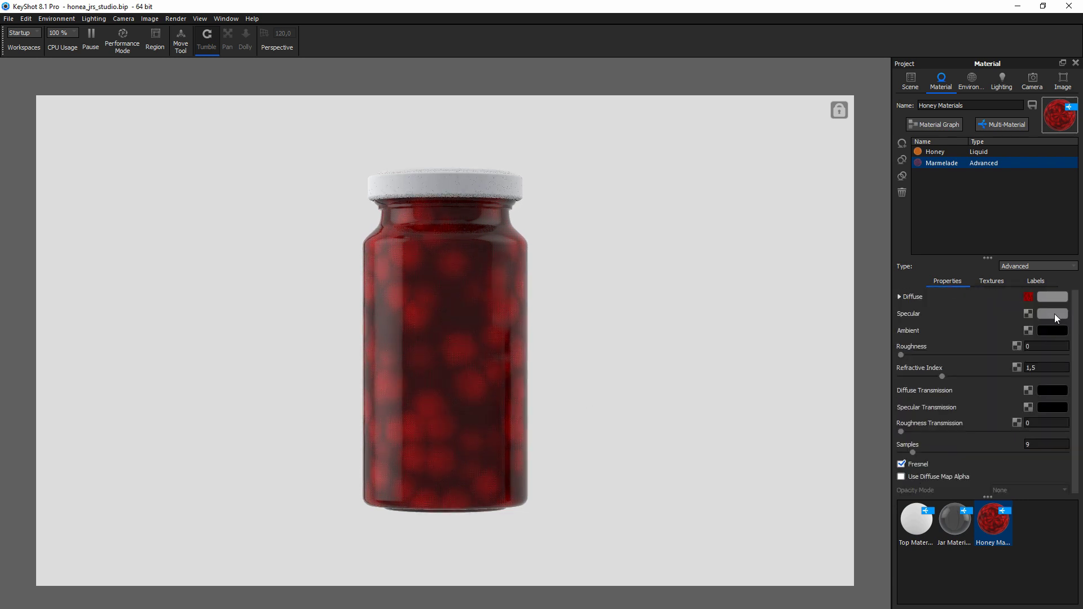
{"action": "left_click", "coordinate": [1052, 406]}
{"action": "left_click", "coordinate": [808, 416]}
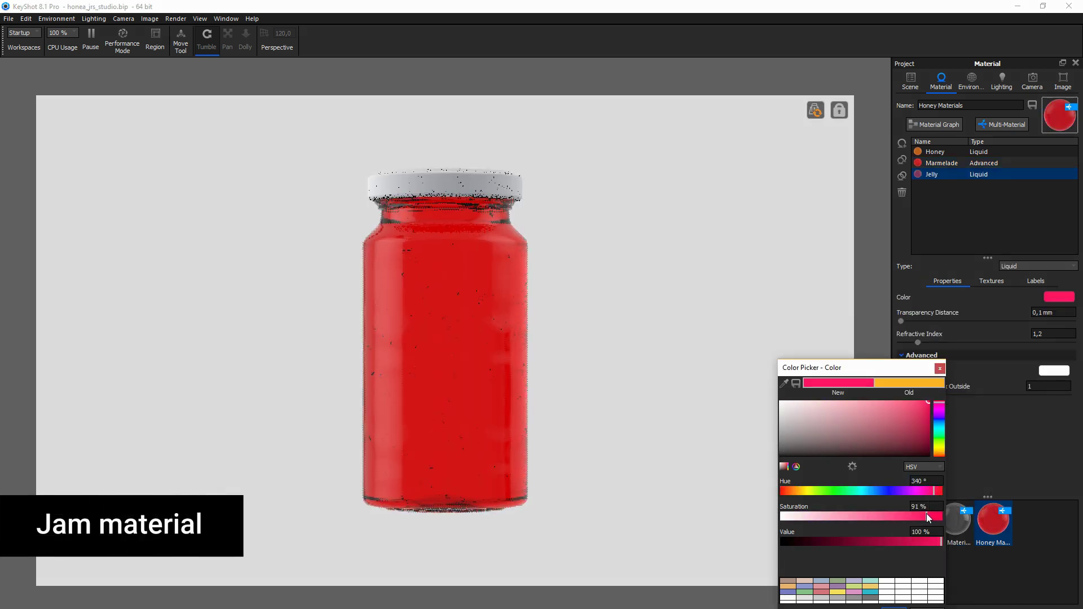
Step: Make the liquid vivid red and load Jelly_normal.png as its bump texture
{"action": "left_click_drag", "start_coordinate": [931, 540], "coordinate": [936, 518]}
{"action": "left_click", "coordinate": [939, 369]}
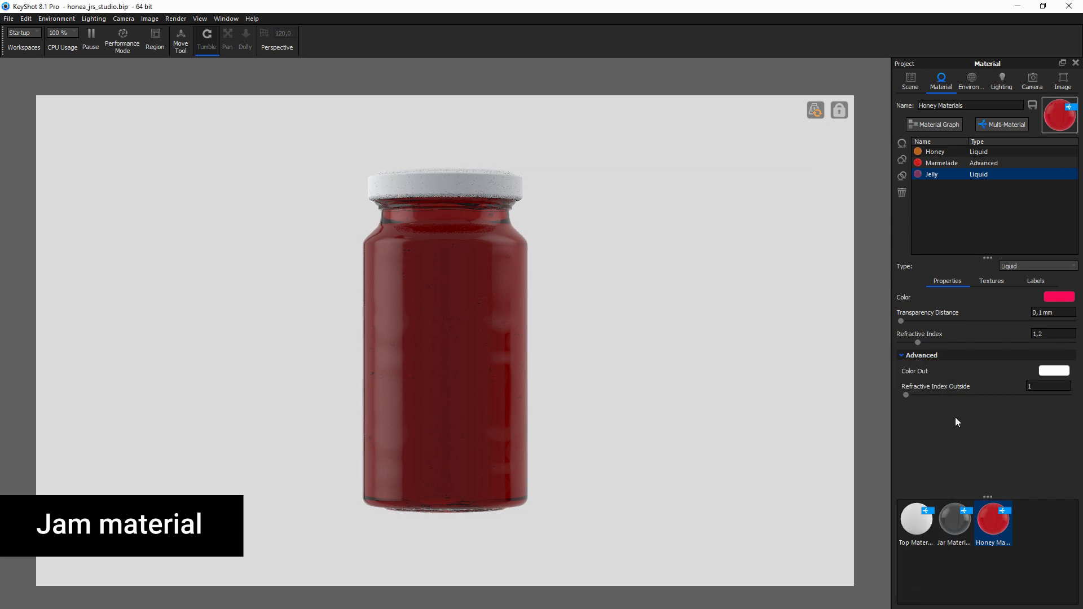
{"action": "left_click", "coordinate": [991, 280]}
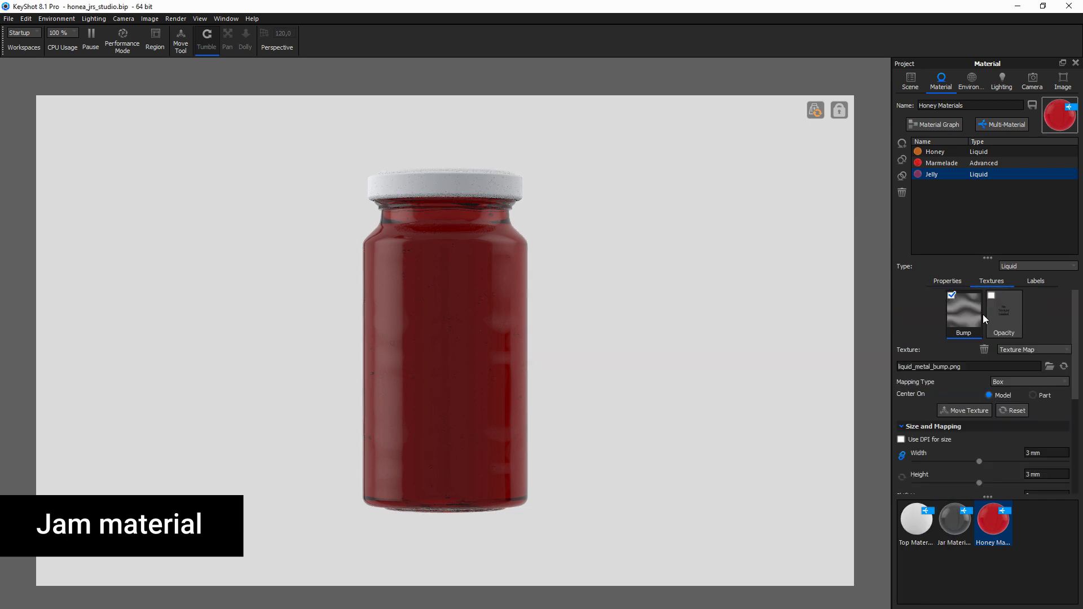
{"action": "left_click", "coordinate": [955, 295]}
{"action": "left_click", "coordinate": [991, 237]}
{"action": "left_click", "coordinate": [987, 547]}
Step: Map the bump texture cylindrically, centred on the part, at 3 mm size
{"action": "left_click", "coordinate": [1061, 382]}
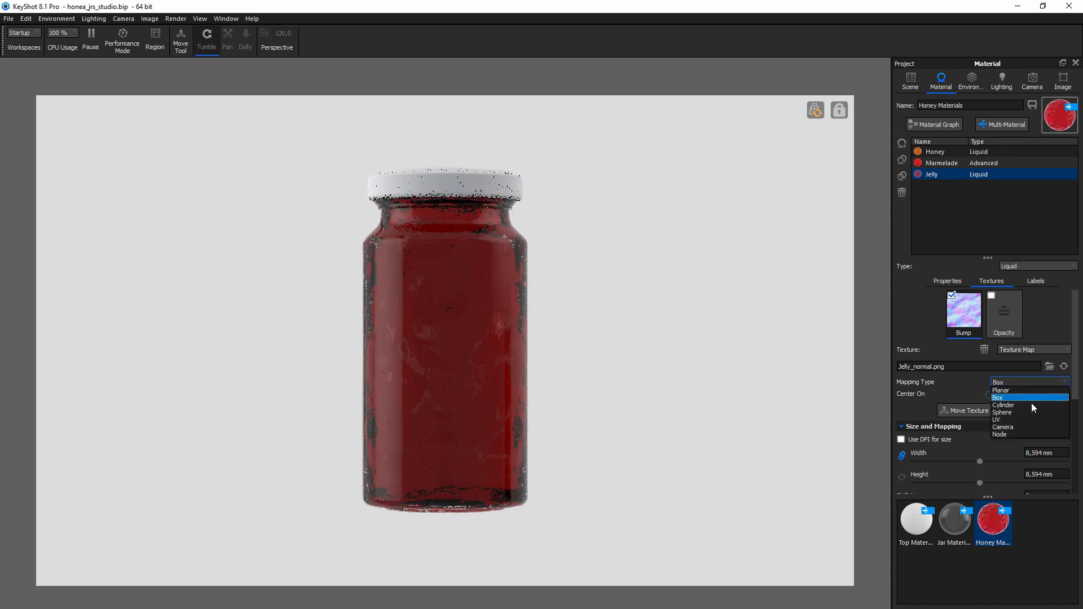
{"action": "left_click", "coordinate": [1010, 403]}
{"action": "left_click", "coordinate": [964, 410]}
{"action": "left_click", "coordinate": [560, 579]}
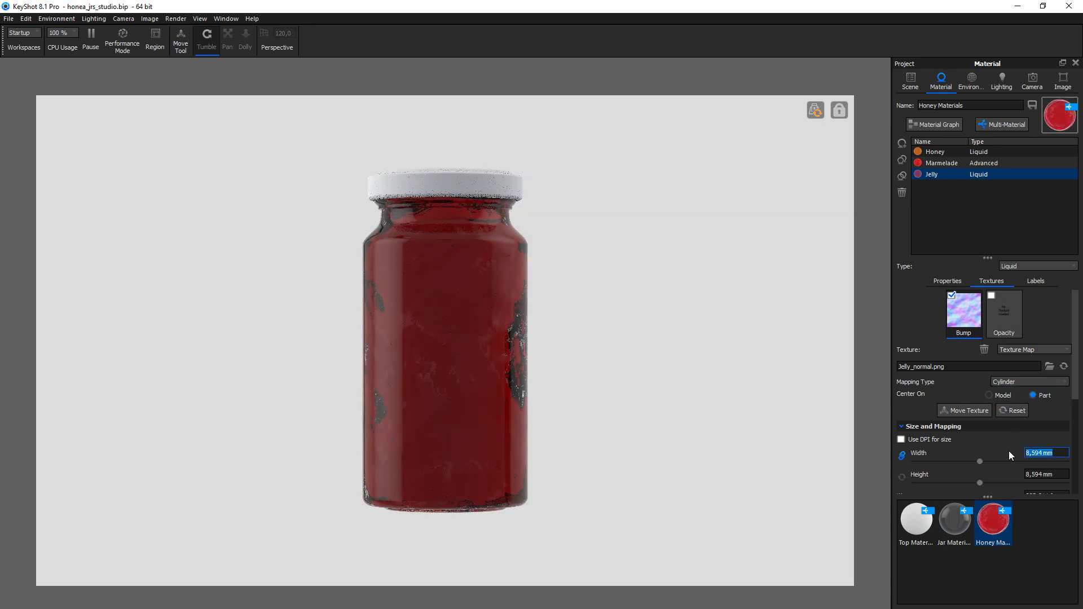
{"action": "type", "text": "3"}
{"action": "key", "text": "Return"}
Step: Lower the Jelly bump height by entering ,5
{"action": "scroll", "coordinate": [1041, 435], "scroll_direction": "down", "scroll_amount": 3}
{"action": "scroll", "coordinate": [1041, 435], "scroll_direction": "down", "scroll_amount": 2}
{"action": "double_click", "coordinate": [1047, 456]}
{"action": "type", "text": ","}
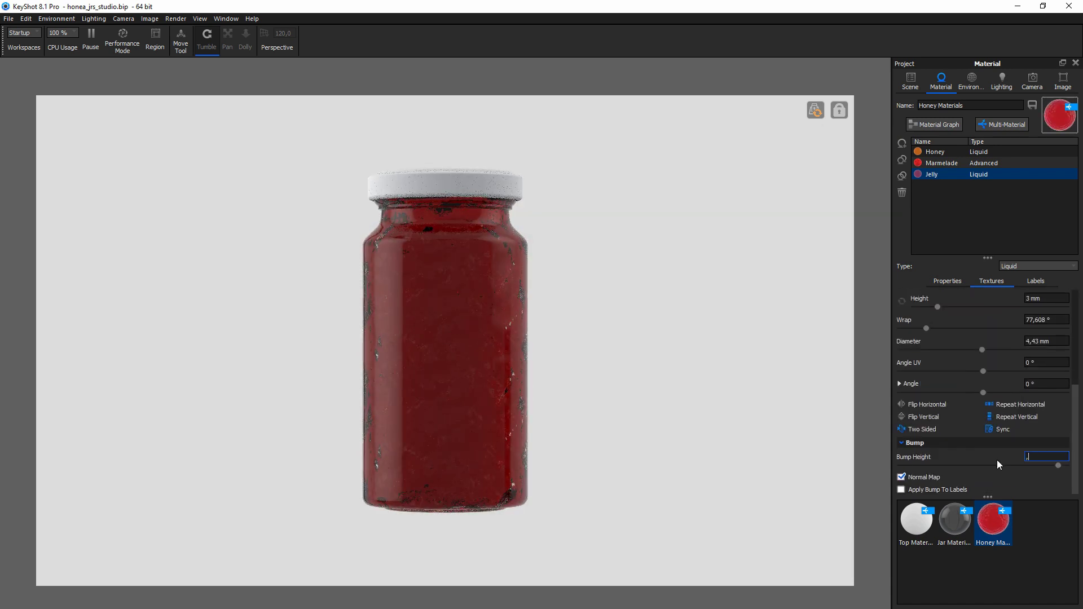
{"action": "type", "text": "5"}
{"action": "key", "text": "Return"}
{"action": "scroll", "coordinate": [1051, 461], "scroll_direction": "up", "scroll_amount": 10}
{"action": "scroll", "coordinate": [987, 395], "scroll_direction": "down", "scroll_amount": 2}
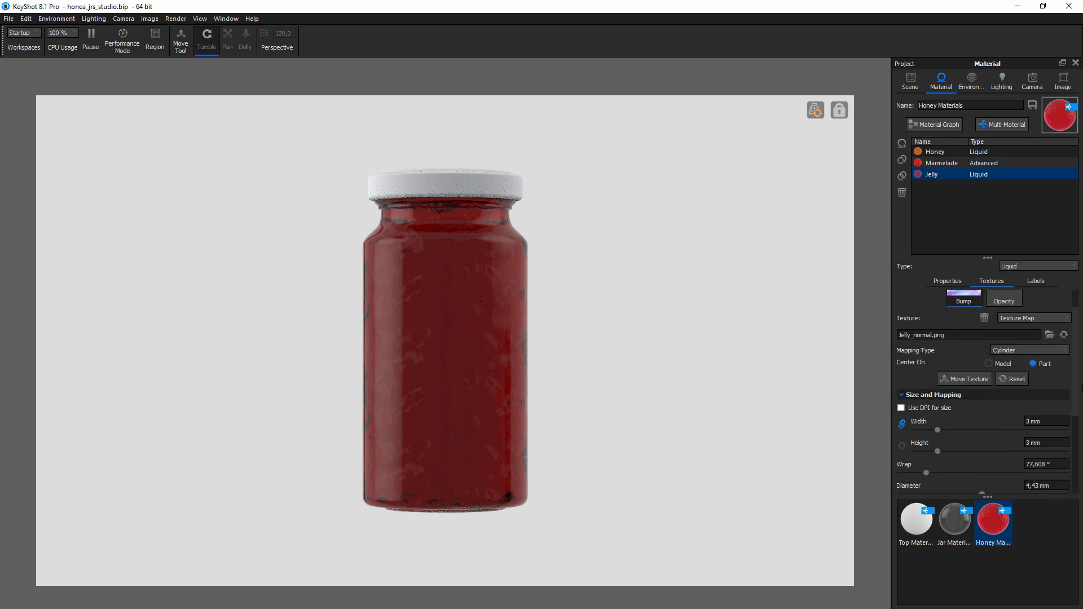
Step: Set the Jelly refractive index to 1,18
{"action": "left_click", "coordinate": [947, 281]}
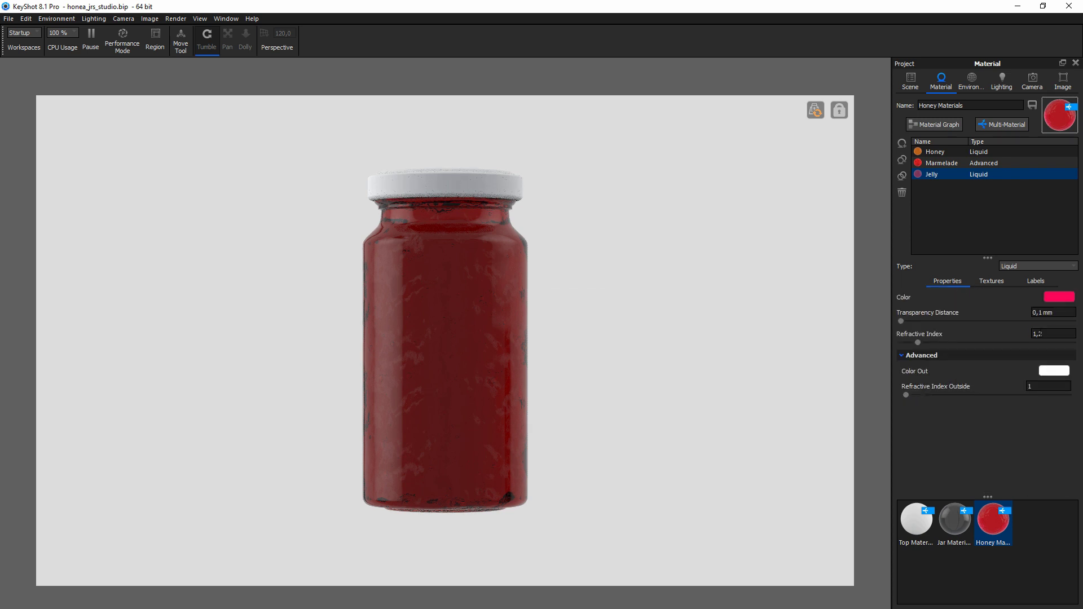
{"action": "key", "text": "Return"}
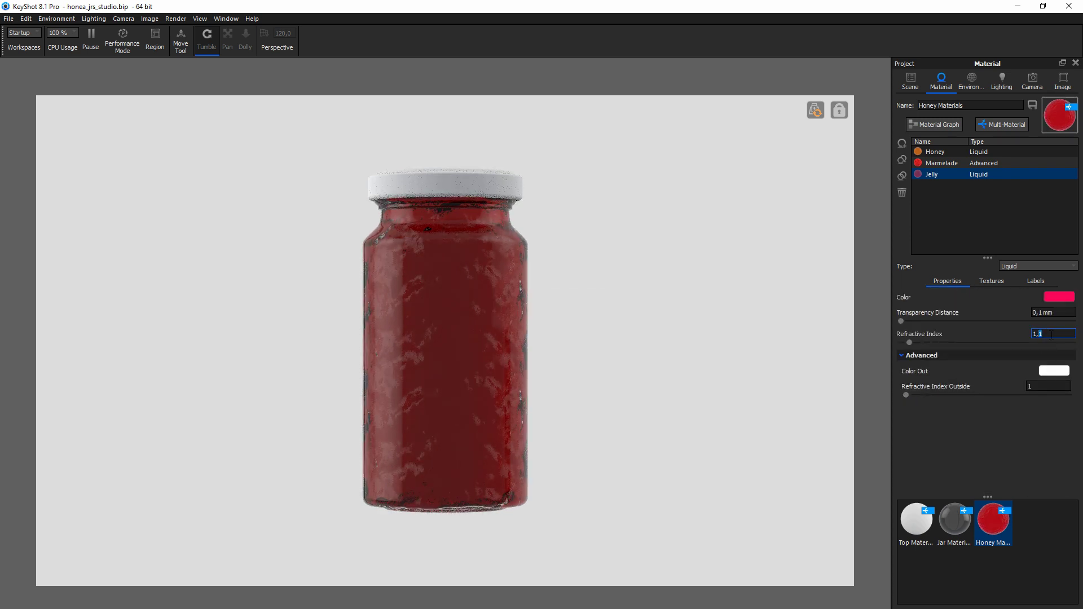
{"action": "type", "text": "25"}
{"action": "key", "text": "Return"}
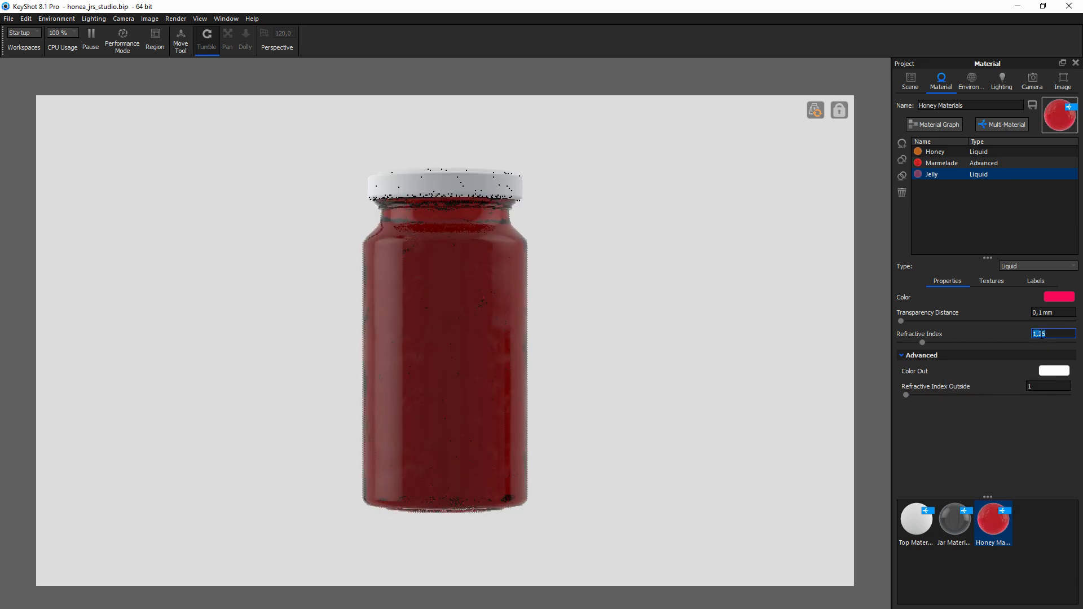
{"action": "left_click", "coordinate": [1043, 334]}
{"action": "type", "text": "1,1"}
{"action": "key", "text": "Return"}
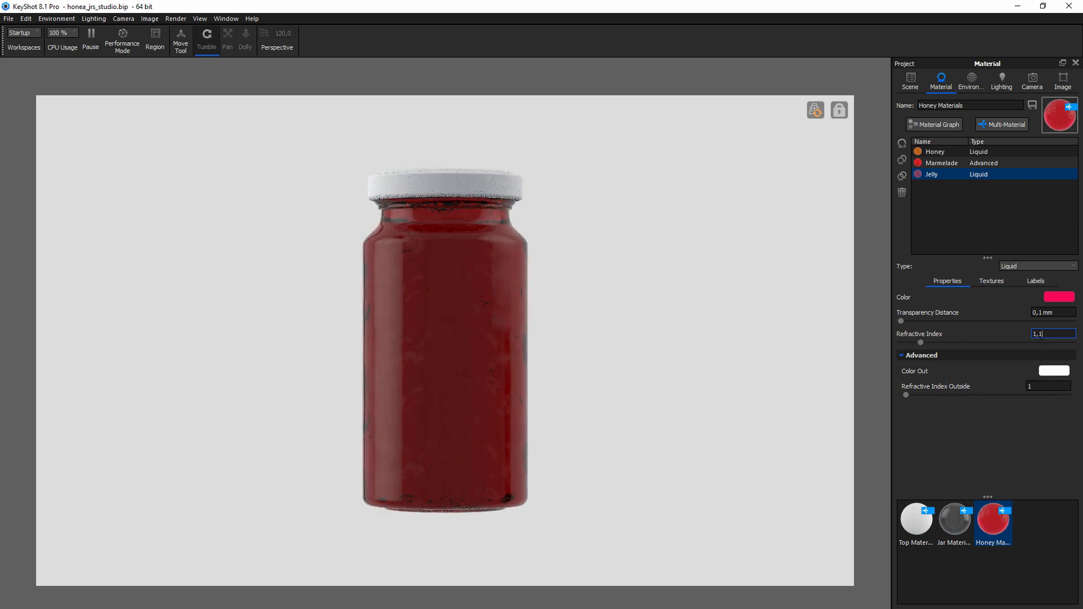
{"action": "type", "text": "8"}
{"action": "key", "text": "Return"}
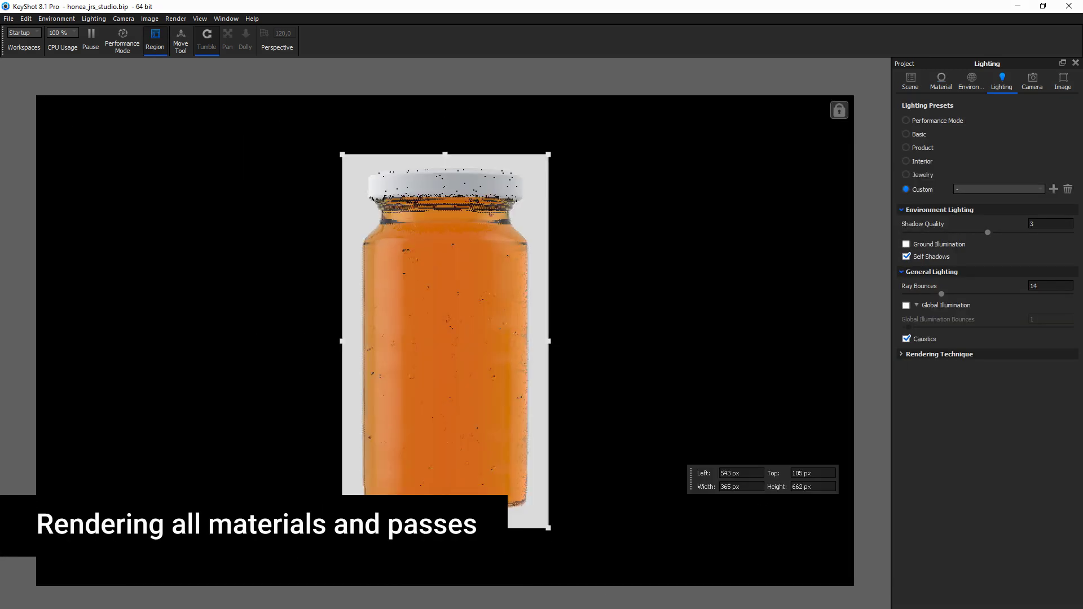
Step: Render the jar at 6667 × 4000 px output resolution with 24 samples
{"action": "key", "text": "ctrl+p"}
{"action": "left_click", "coordinate": [515, 262]}
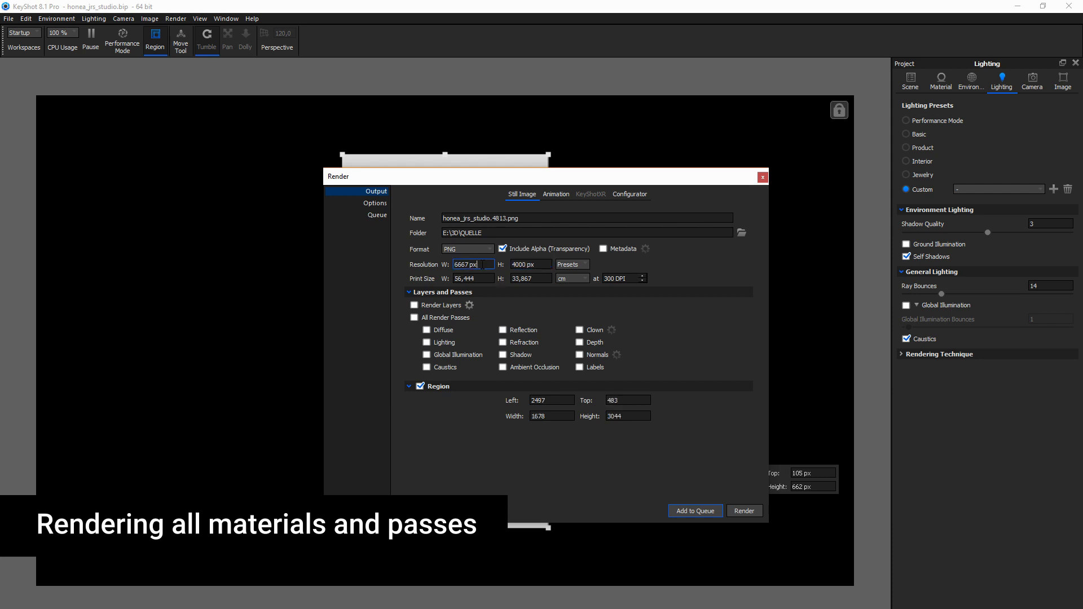
{"action": "left_click", "coordinate": [375, 203]}
{"action": "type", "text": "24"}
{"action": "key", "text": "Tab"}
{"action": "key", "text": "Tab"}
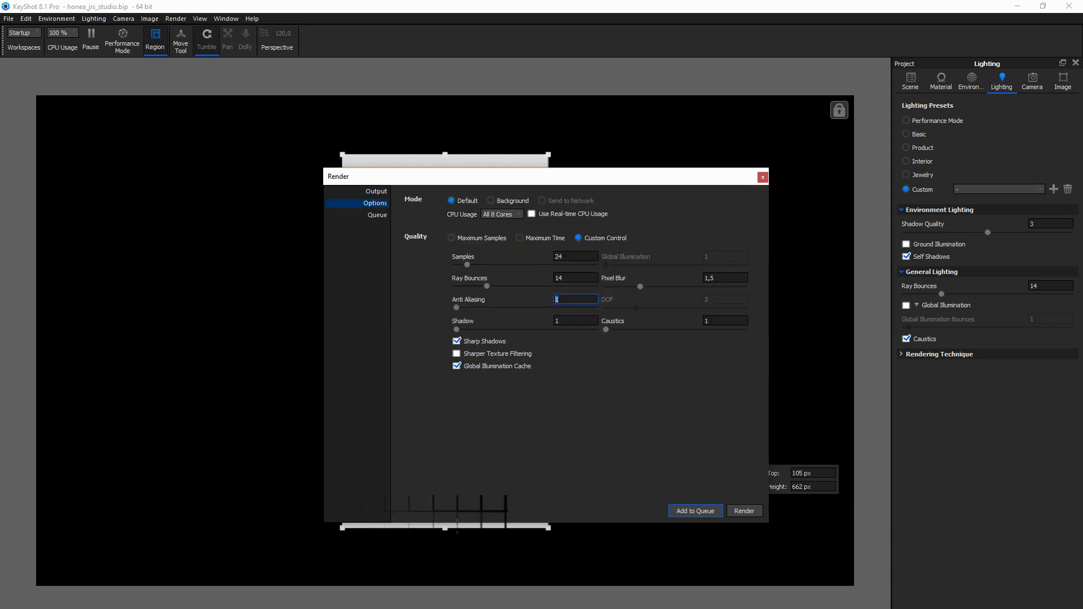
{"action": "mouse_move", "coordinate": [528, 183]}
{"action": "left_mouse_down"}
{"action": "mouse_move", "coordinate": [587, 228]}
{"action": "mouse_move", "coordinate": [567, 192]}
{"action": "left_mouse_up"}
{"action": "left_click", "coordinate": [436, 236]}
{"action": "left_click", "coordinate": [783, 519]}
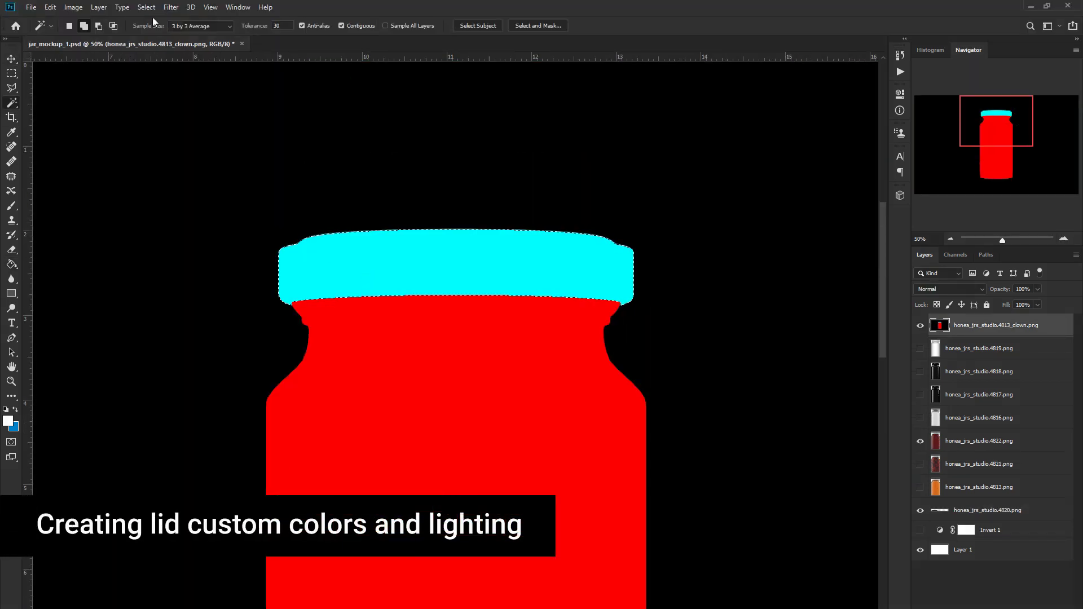
Step: Draw a blue rectangle over the lid as a clipped Multiply layer named COLOR
{"action": "left_click", "coordinate": [146, 6]}
{"action": "mouse_move", "coordinate": [289, 201]}
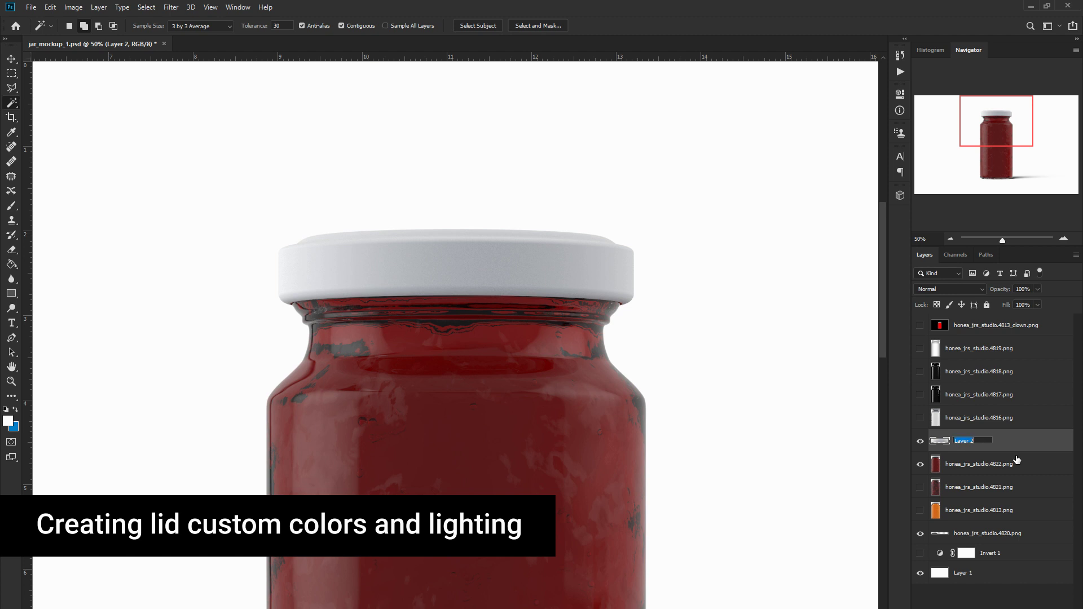
{"action": "left_click_drag", "start_coordinate": [242, 161], "coordinate": [682, 380]}
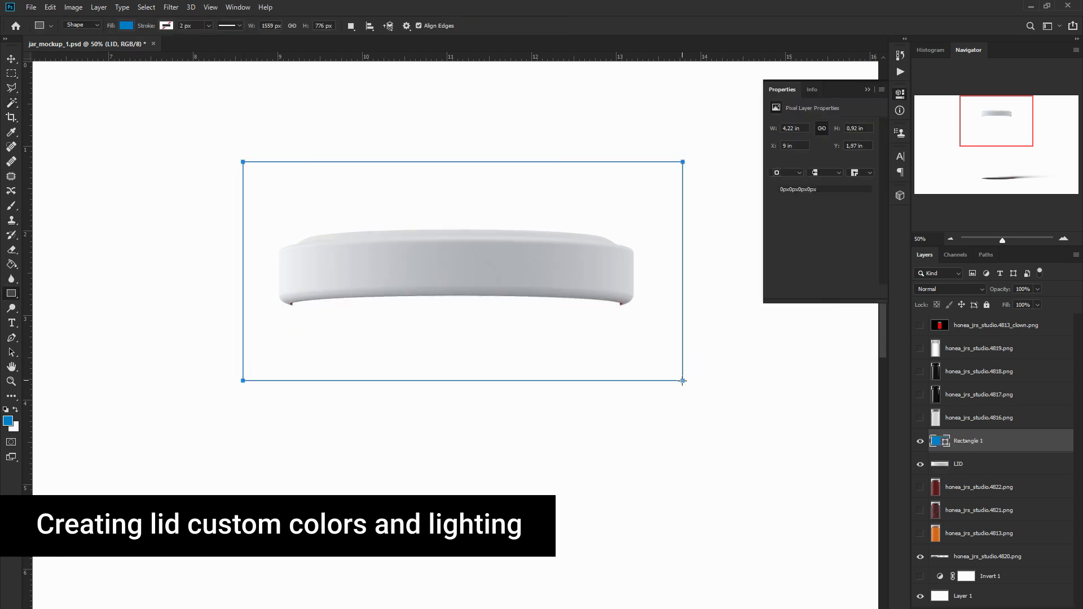
{"action": "double_click", "coordinate": [965, 440]}
{"action": "type", "text": "COLOR"}
{"action": "key", "text": "Return"}
{"action": "right_click", "coordinate": [990, 436]}
{"action": "left_click", "coordinate": [857, 578]}
{"action": "left_click", "coordinate": [950, 289]}
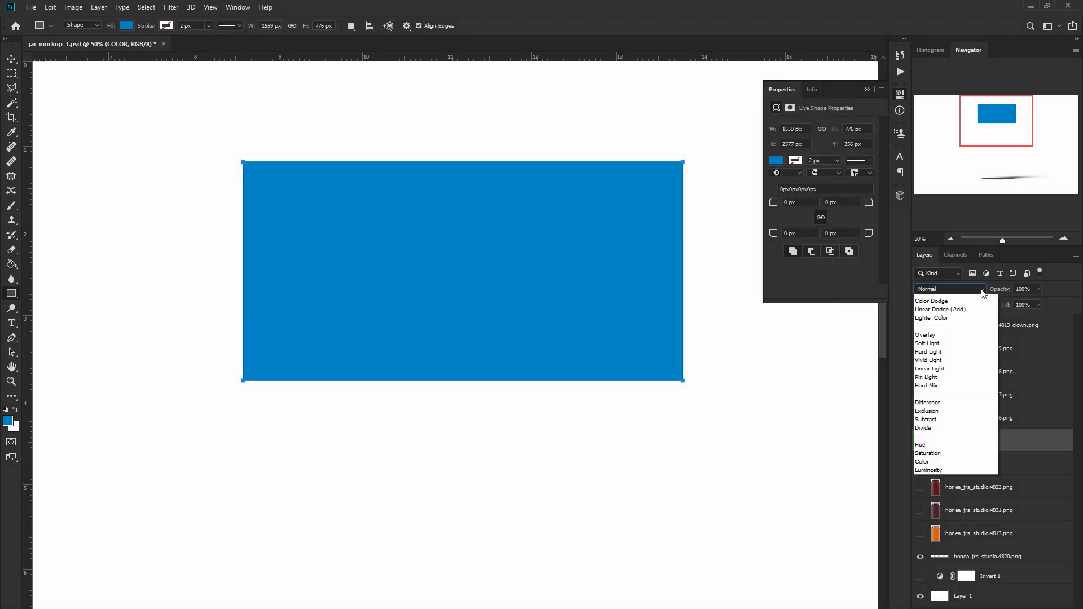
{"action": "left_click", "coordinate": [936, 317]}
{"action": "left_click", "coordinate": [941, 452], "text": "alt"}
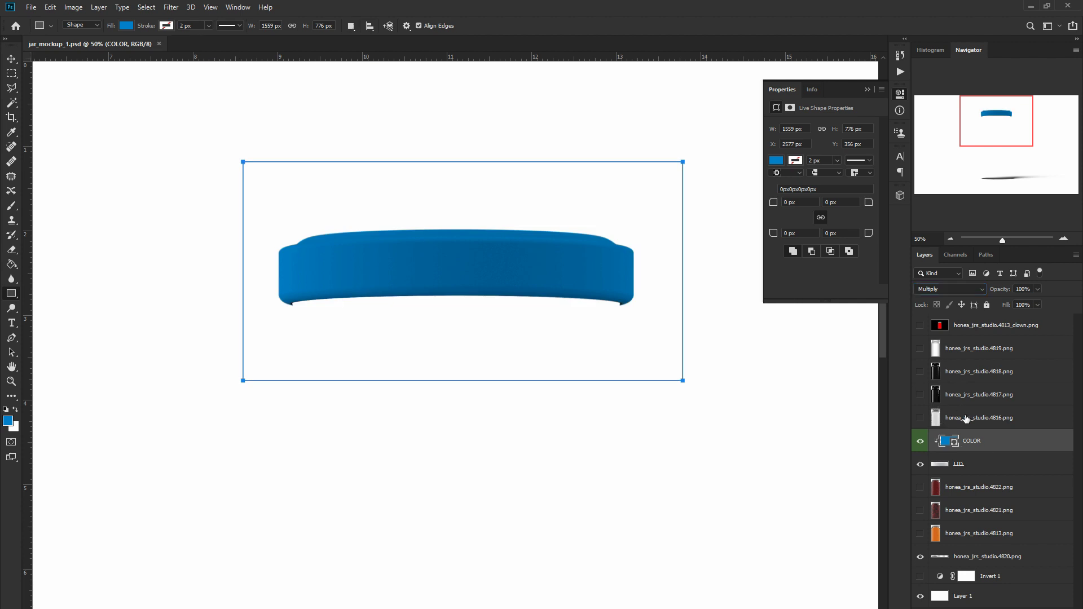
Step: Duplicate the glass jar render and delete all of the original except the lid
{"action": "left_click", "coordinate": [966, 419]}
{"action": "key", "text": "ctrl+j"}
{"action": "left_click", "coordinate": [920, 440]}
{"action": "key", "text": "m"}
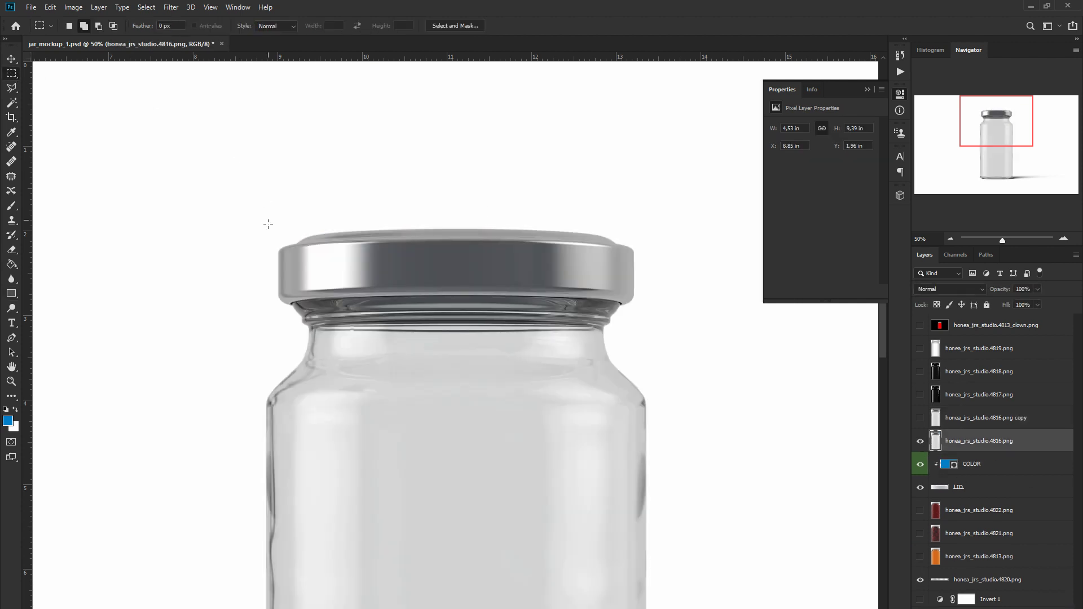
{"action": "left_click_drag", "start_coordinate": [259, 211], "coordinate": [648, 309]}
{"action": "key", "text": "ctrl+shift+i"}
{"action": "key", "text": "Delete"}
{"action": "key", "text": "ctrl+d"}
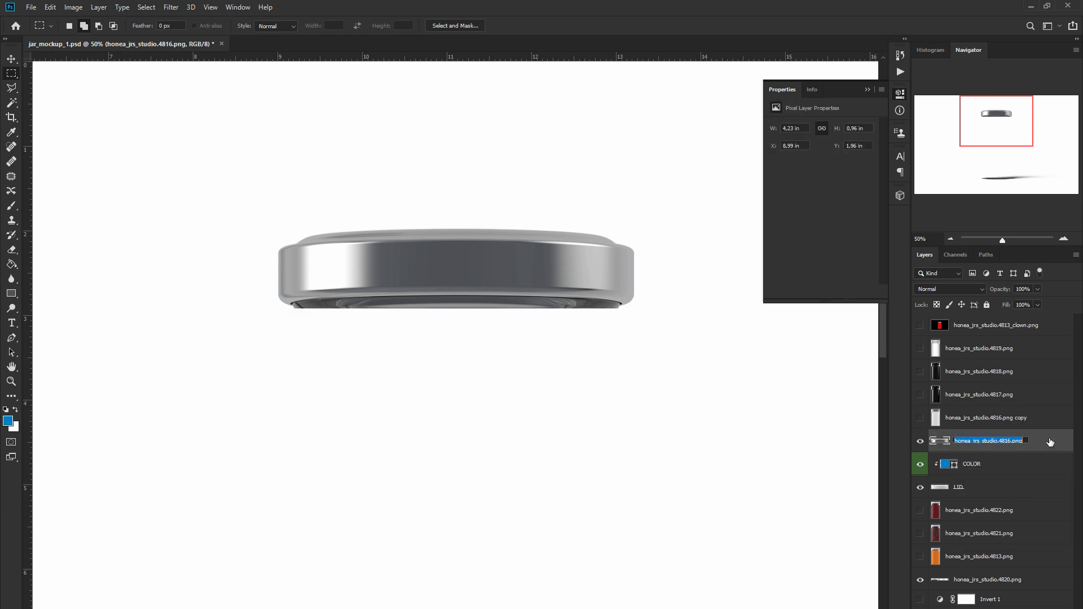
Step: Name the lid layer METALLIC, set it to Hard Light at 61%, and clip it to COLOR
{"action": "key", "text": "BackSpace"}
{"action": "type", "text": "C"}
{"action": "key", "text": "Return"}
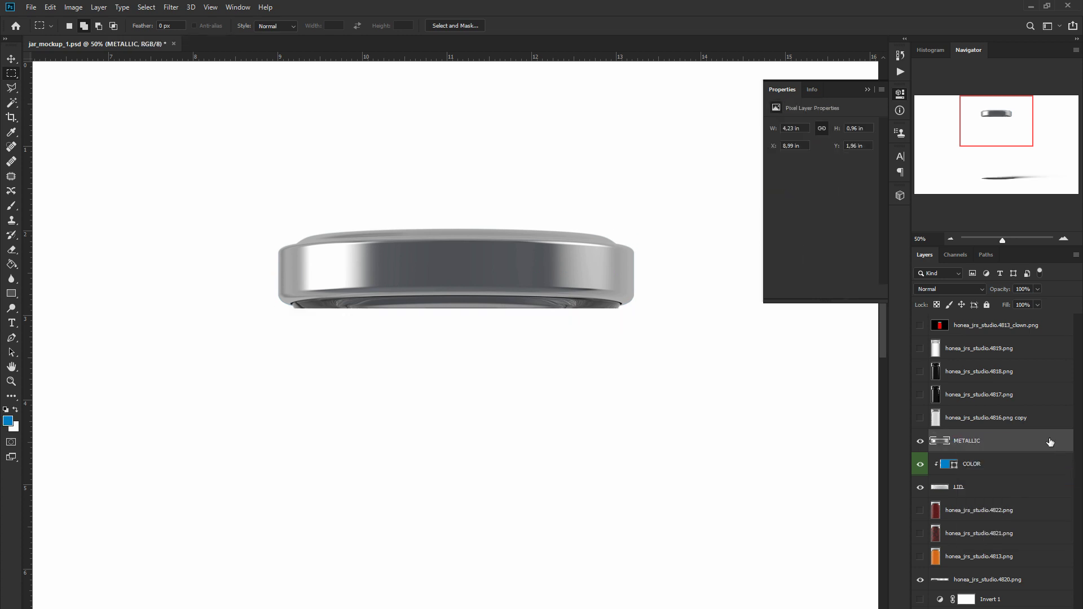
{"action": "left_click", "coordinate": [980, 292]}
{"action": "left_click", "coordinate": [931, 337]}
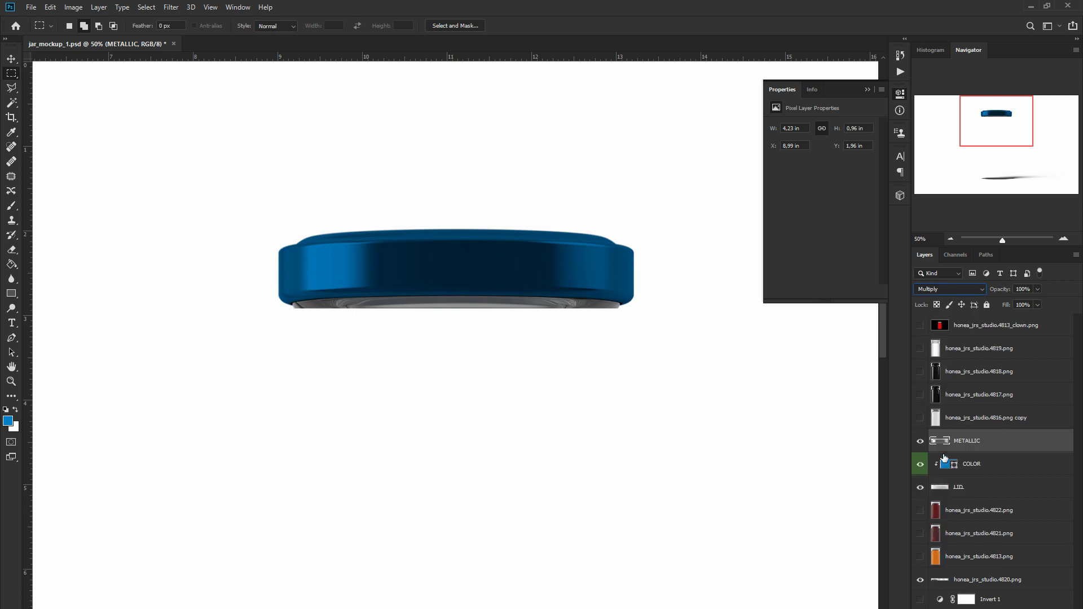
{"action": "left_click", "coordinate": [953, 289]}
{"action": "left_click", "coordinate": [929, 442]}
{"action": "key", "text": "6"}
{"action": "key", "text": "1"}
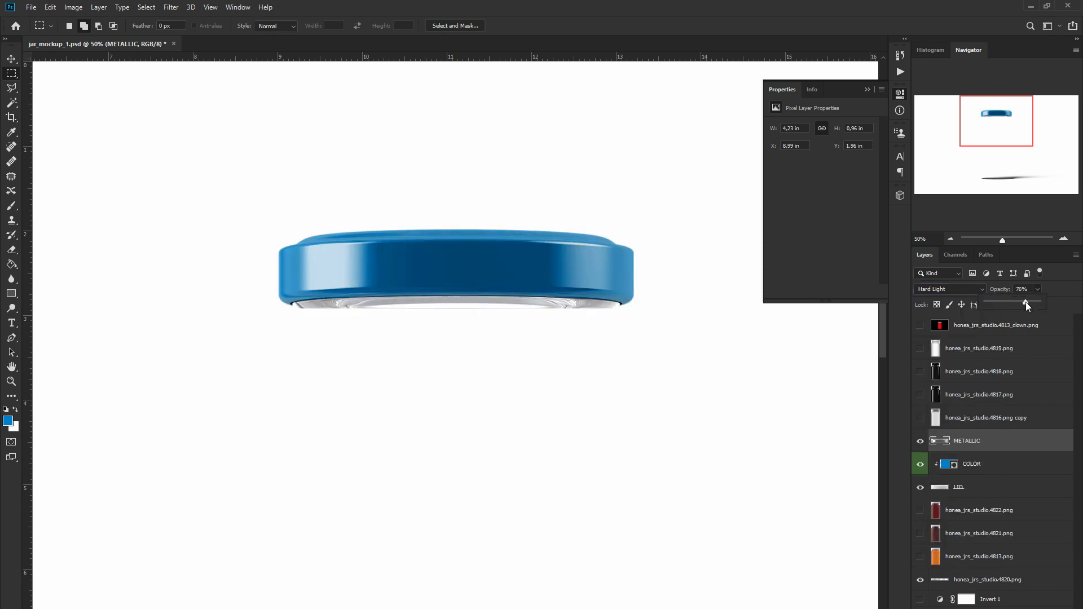
{"action": "left_click", "coordinate": [947, 451], "text": "alt"}
{"action": "right_click", "coordinate": [999, 443]}
{"action": "left_click", "coordinate": [879, 597]}
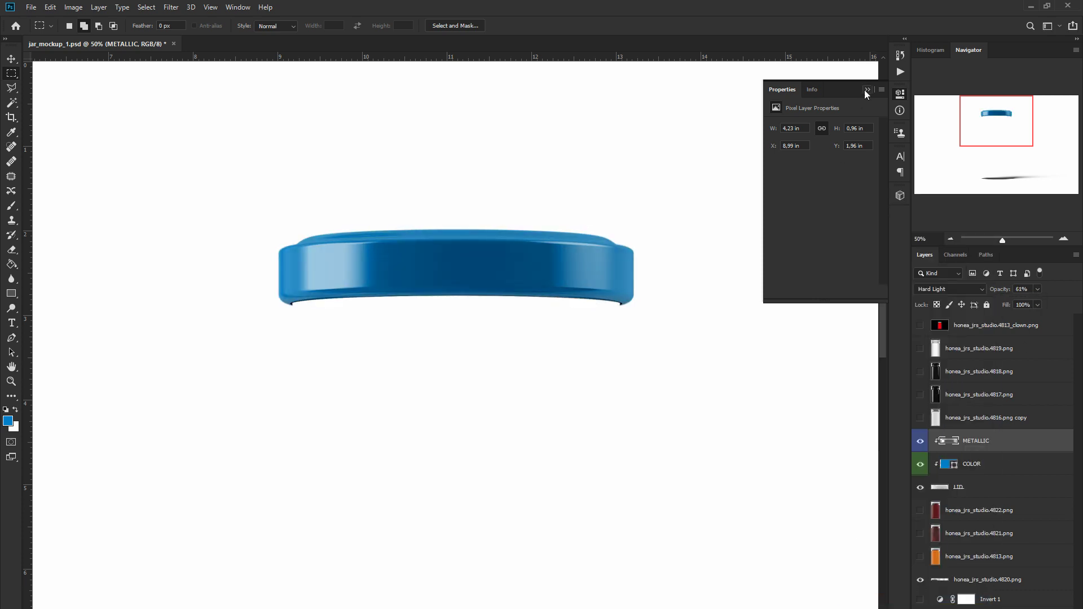
Step: Copy the 4817 render above METALLIC, apply its mask, and make it a Screen layer named LIGHTING
{"action": "mouse_move", "coordinate": [994, 399]}
{"action": "left_mouse_down", "text": "alt"}
{"action": "mouse_move", "coordinate": [959, 435]}
{"action": "mouse_move", "coordinate": [967, 446]}
{"action": "left_mouse_up", "text": "alt"}
{"action": "right_click", "coordinate": [966, 447]}
{"action": "left_click", "coordinate": [993, 462]}
{"action": "double_click", "coordinate": [1034, 440]}
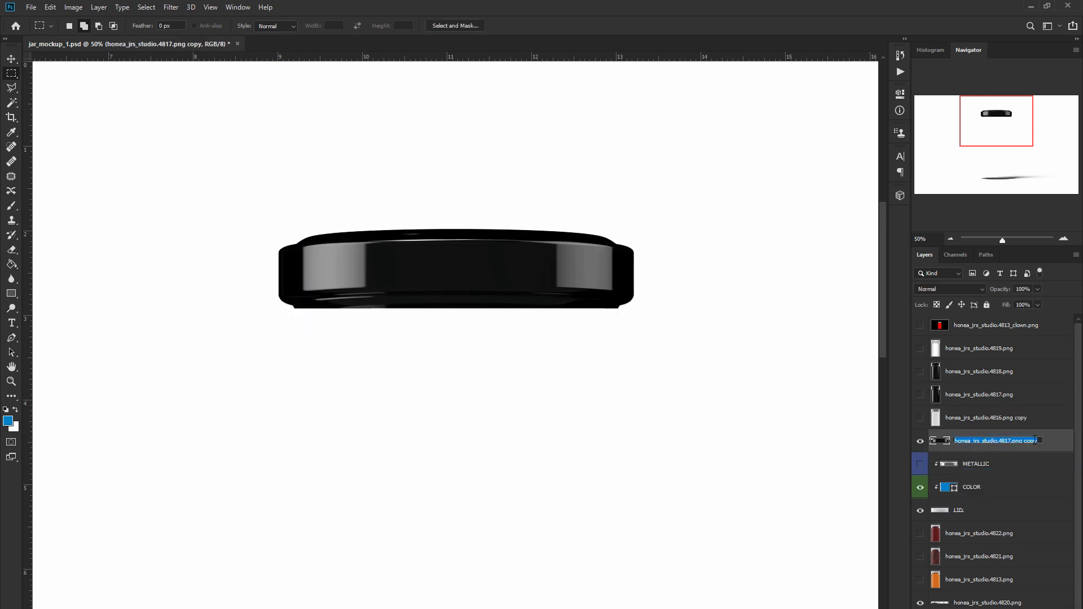
{"action": "type", "text": "LIGHTING"}
{"action": "key", "text": "Return"}
{"action": "key", "text": "alt+shift+s"}
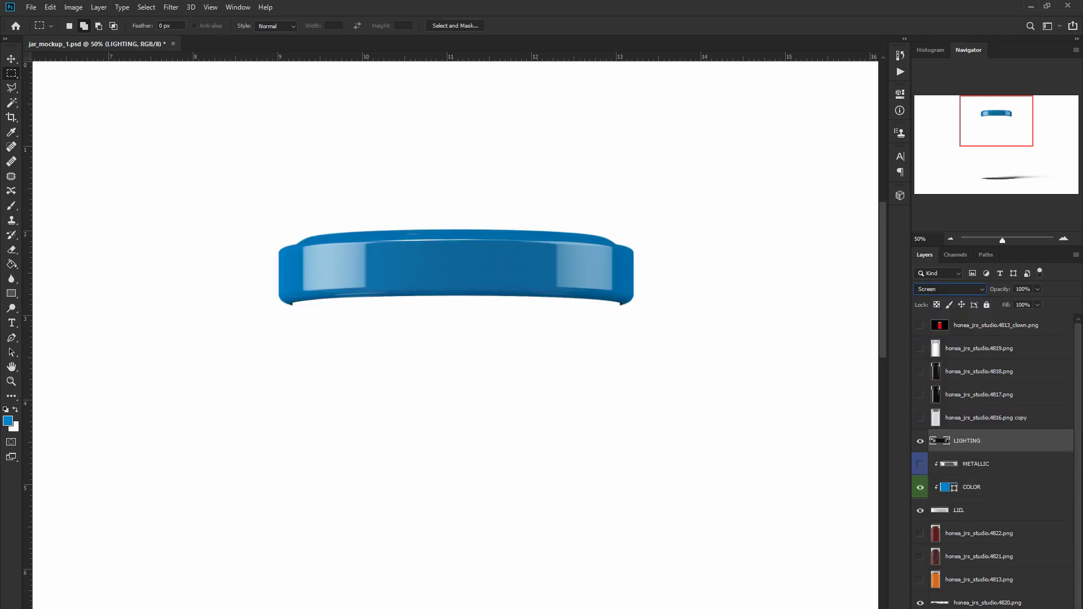
Step: Add a clipped Levels adjustment and shift the lid's midtone brightness
{"action": "key", "text": "ctrl+i"}
{"action": "right_click", "coordinate": [983, 446]}
{"action": "left_click", "coordinate": [1009, 491]}
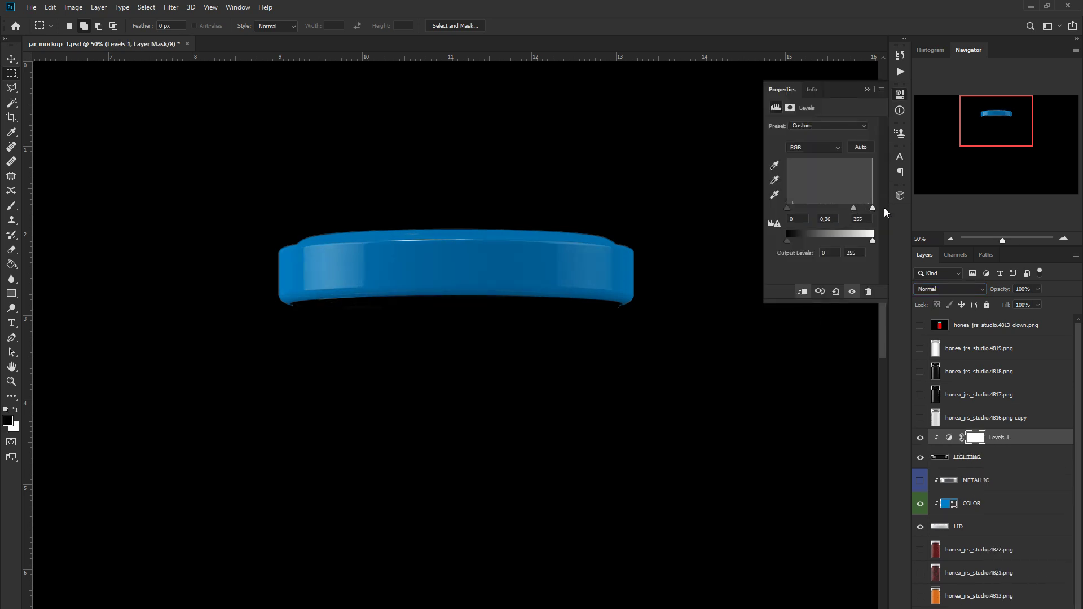
{"action": "left_click_drag", "start_coordinate": [853, 209], "coordinate": [840, 208]}
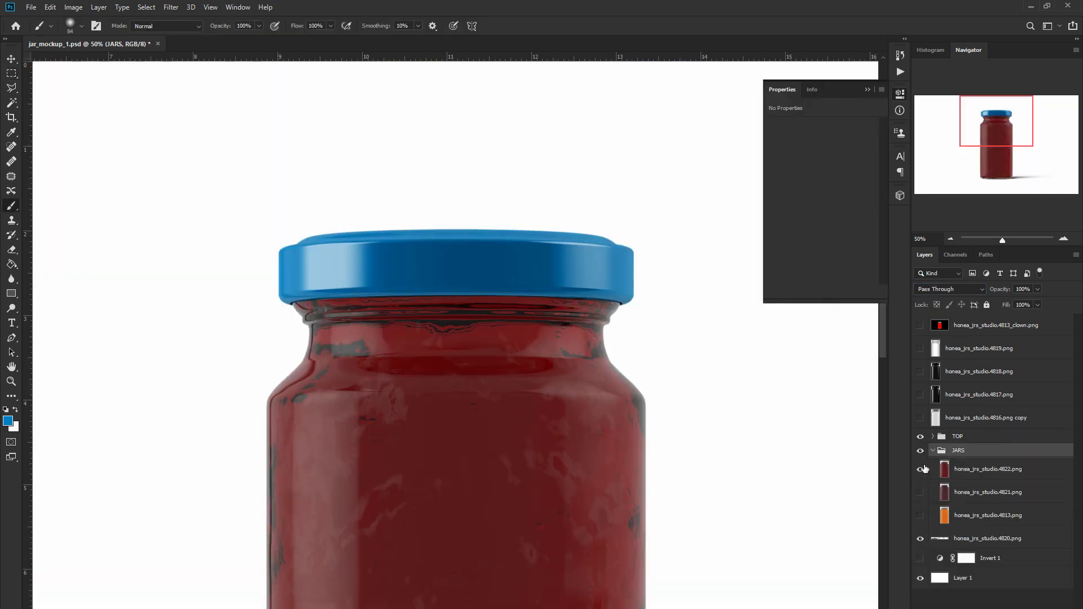
Step: Rename the red jar's layer to JAM
{"action": "left_click_drag", "start_coordinate": [1010, 139], "coordinate": [1010, 176]}
{"action": "double_click", "coordinate": [987, 472]}
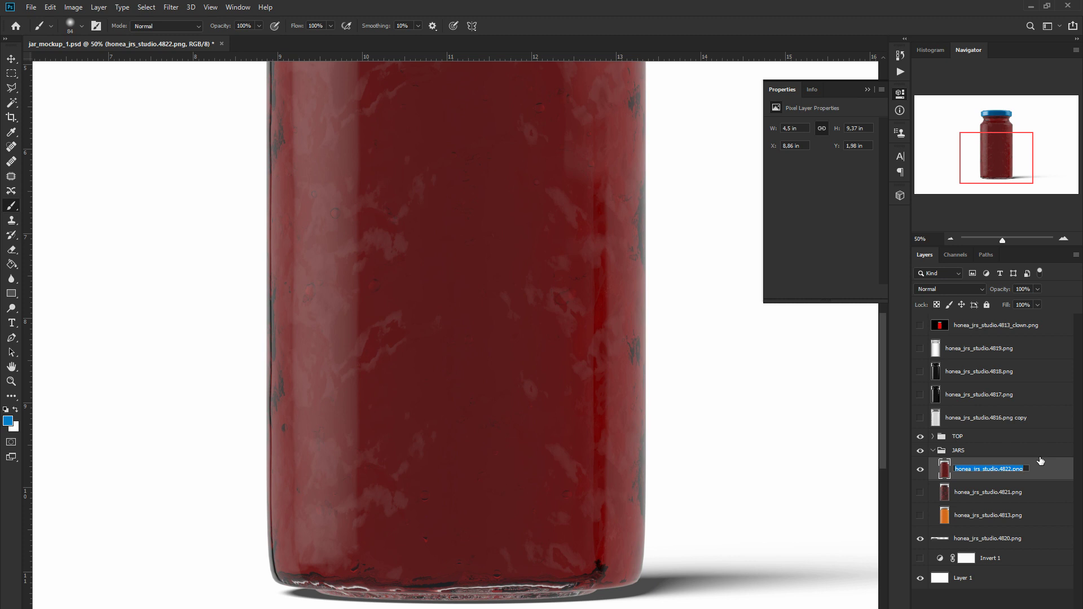
{"action": "type", "text": "JAM"}
{"action": "key", "text": "Return"}
{"action": "left_click", "coordinate": [951, 238]}
{"action": "left_click", "coordinate": [950, 239]}
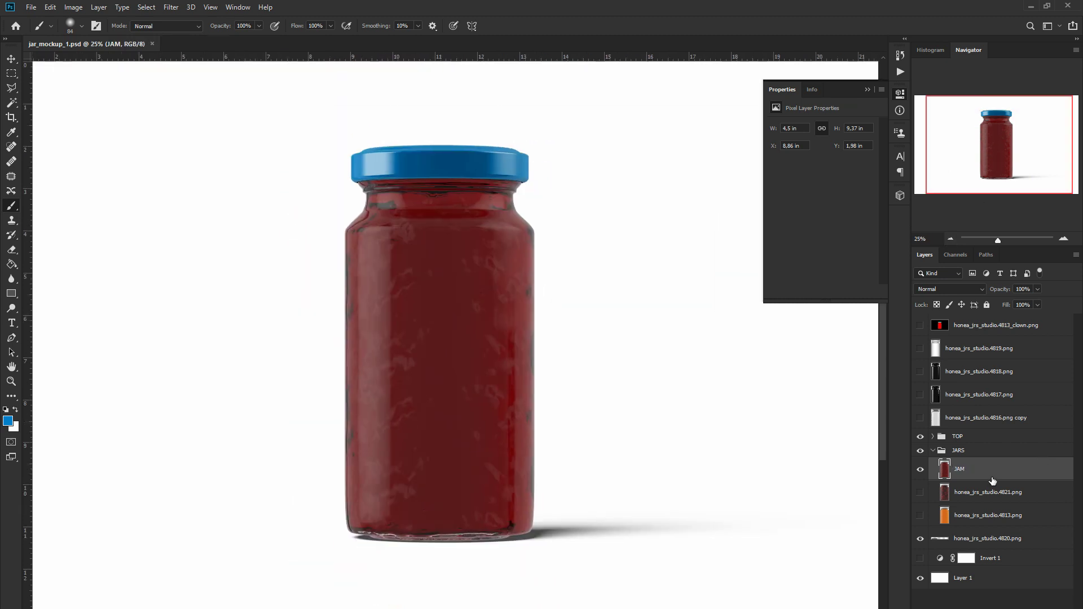
{"action": "right_click", "coordinate": [993, 480]}
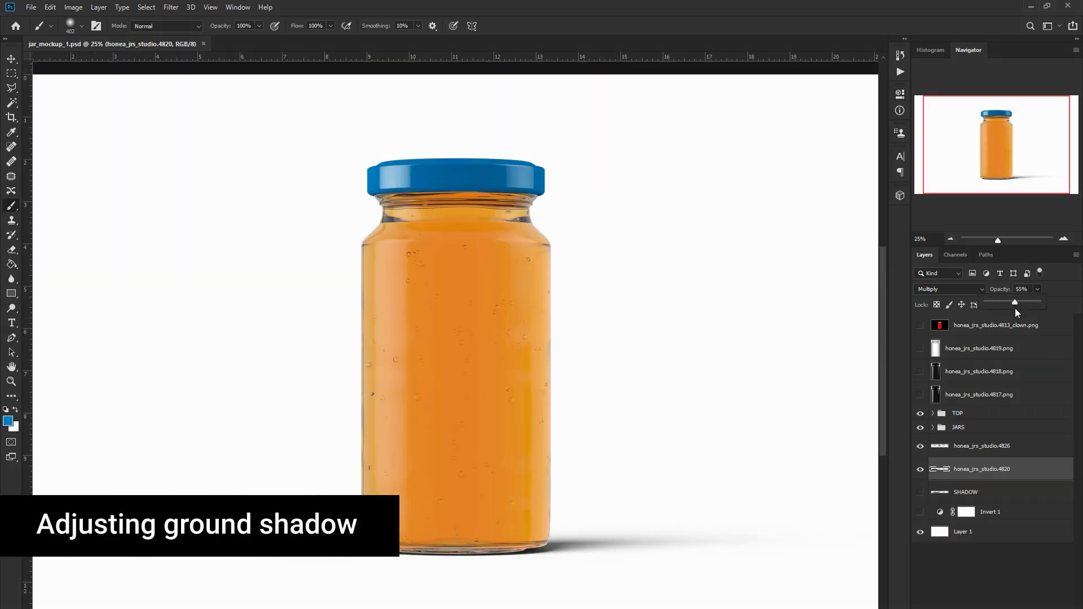
Step: Fade the floor shadow with a painted mask and raise the 4826 shadow layer's opacity
{"action": "key", "text": "g"}
{"action": "key", "text": "d"}
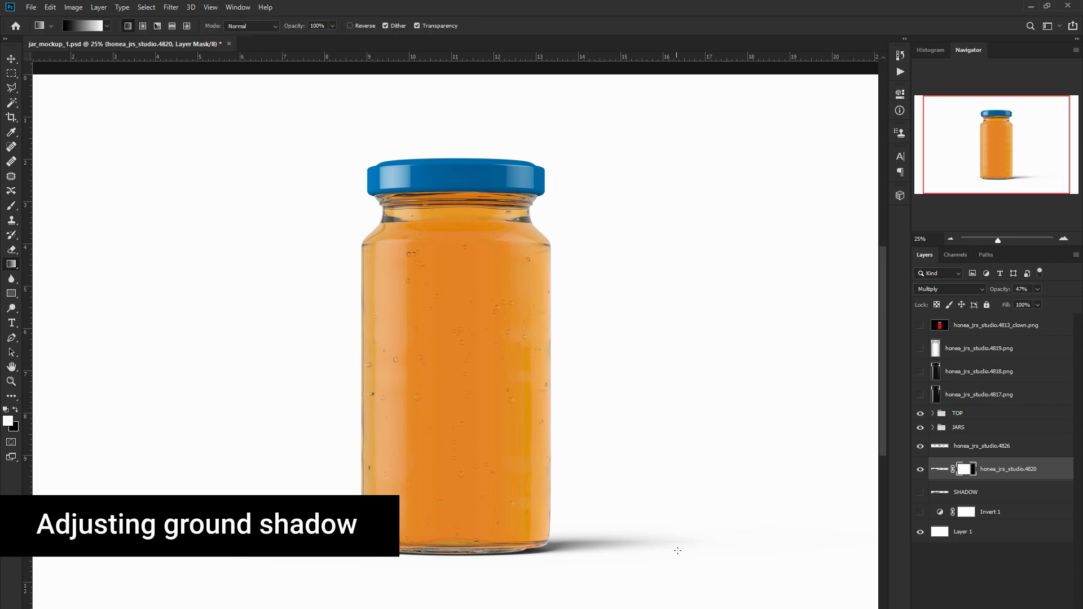
{"action": "left_click_drag", "start_coordinate": [677, 551], "coordinate": [541, 533]}
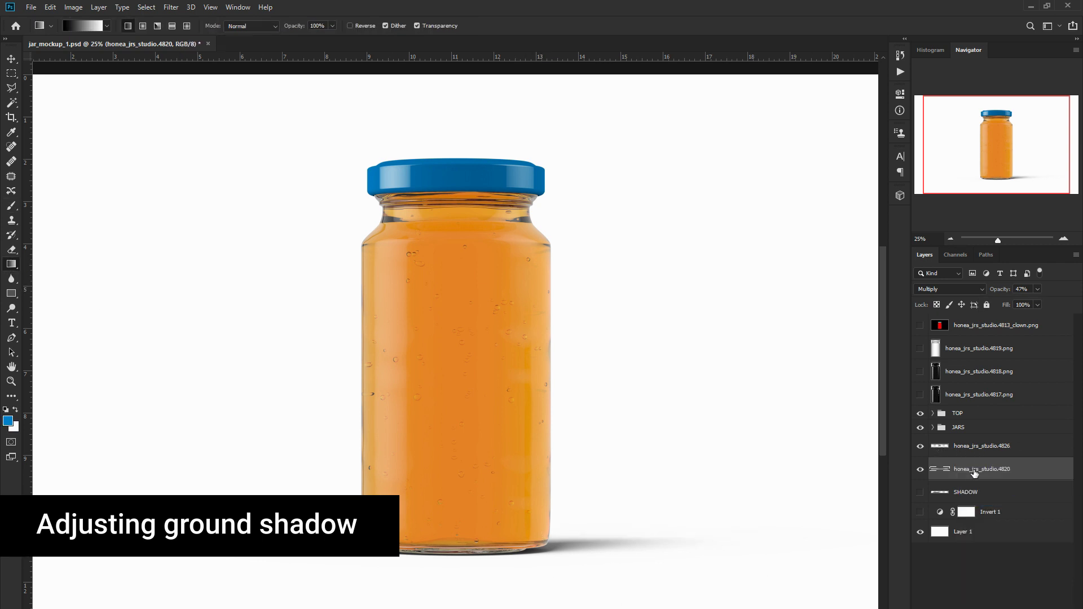
{"action": "key", "text": "ctrl+shift+z"}
{"action": "key", "text": "b"}
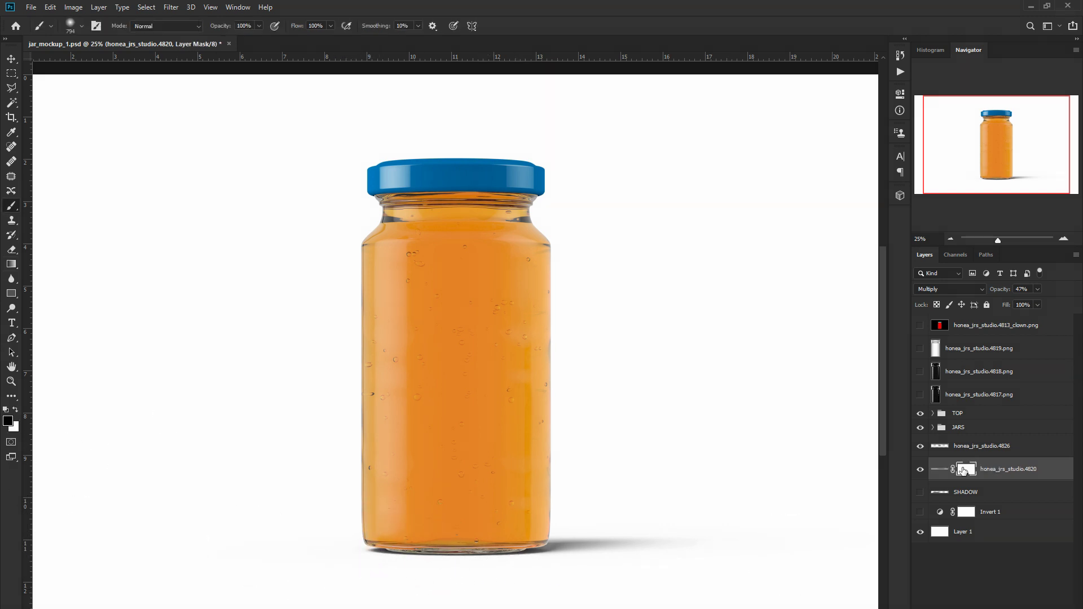
{"action": "left_click", "coordinate": [920, 470]}
{"action": "left_click", "coordinate": [920, 470]}
{"action": "left_click_drag", "start_coordinate": [411, 557], "coordinate": [458, 566]}
{"action": "left_click", "coordinate": [971, 449]}
{"action": "left_click_drag", "start_coordinate": [1037, 289], "coordinate": [1030, 304]}
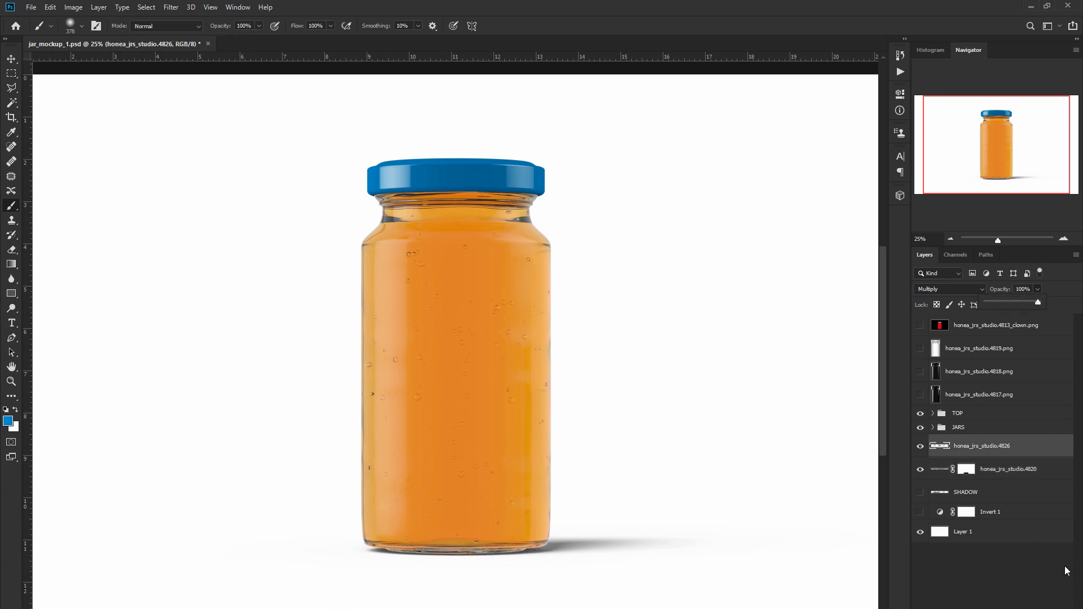
Step: Delete the 4820 layer's mask and merge the three shadow layers into one
{"action": "left_click", "coordinate": [966, 469]}
{"action": "right_click", "coordinate": [967, 469]}
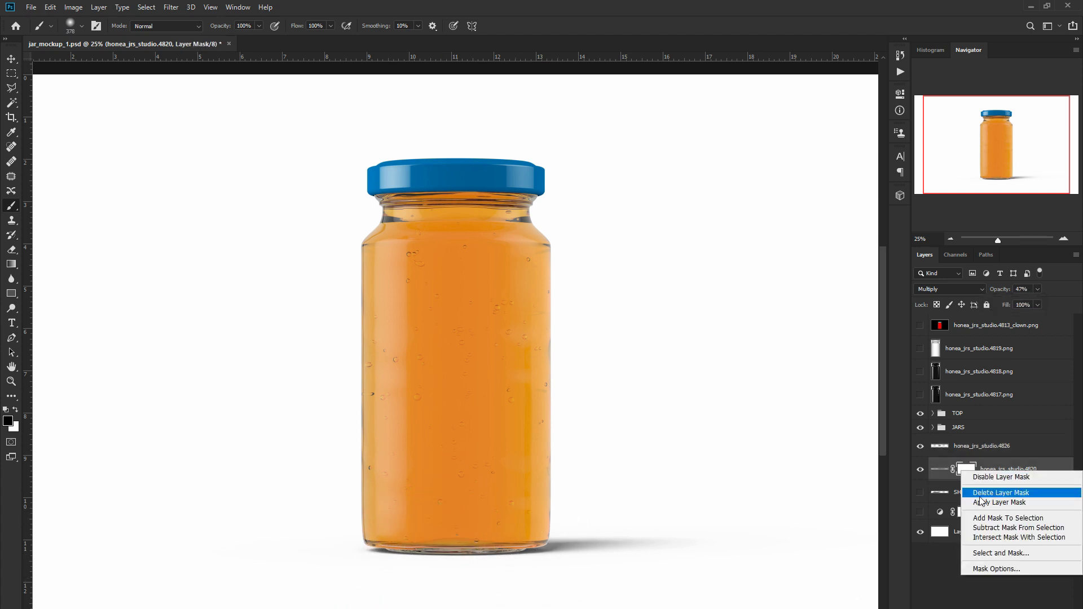
{"action": "left_click", "coordinate": [959, 507]}
{"action": "right_click", "coordinate": [939, 493]}
{"action": "left_click", "coordinate": [846, 566]}
Step: Apply a Gaussian Blur with radius 6 to the merged shadow
{"action": "left_click", "coordinate": [171, 7]}
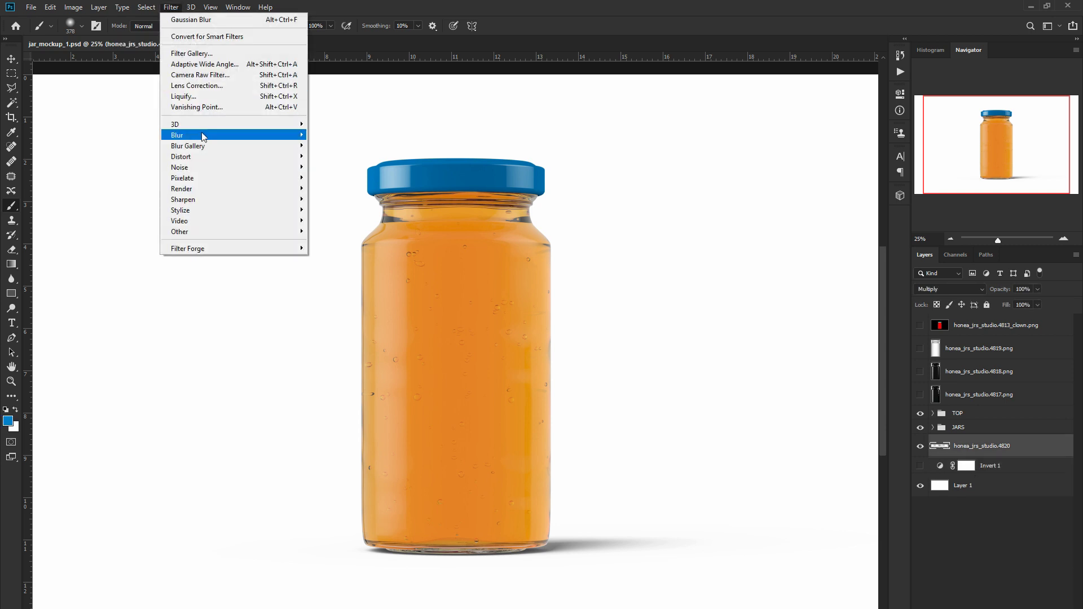
{"action": "left_click", "coordinate": [338, 182]}
{"action": "type", "text": "6"}
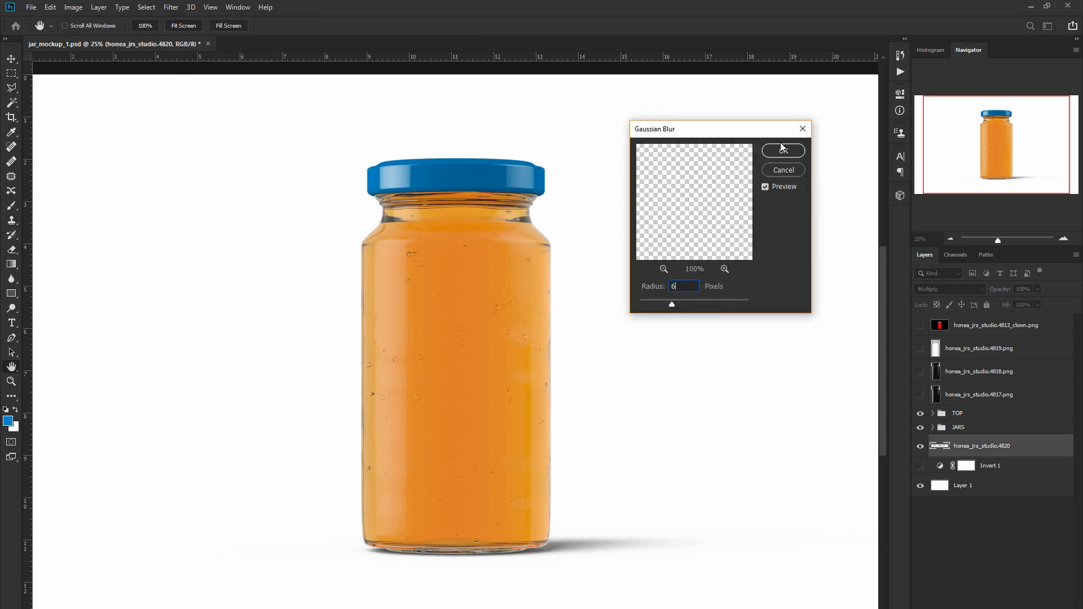
{"action": "left_click", "coordinate": [783, 150]}
{"action": "left_click", "coordinate": [11, 279]}
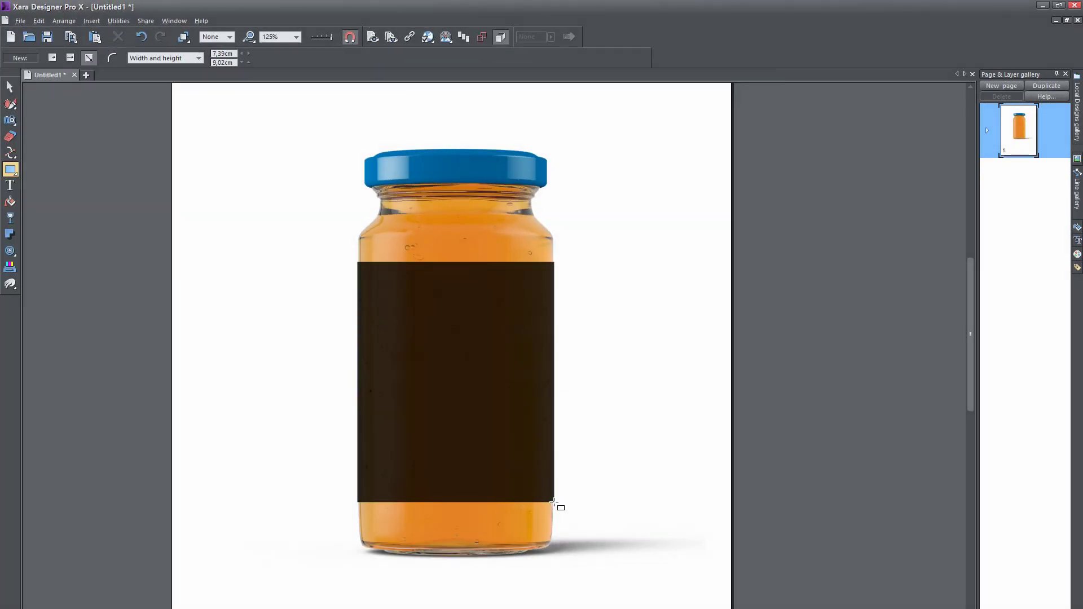
Step: Draw a 16-point star on the black label, shrink it, and pull its inner points into a ring
{"action": "left_click_drag", "start_coordinate": [438, 326], "coordinate": [496, 282]}
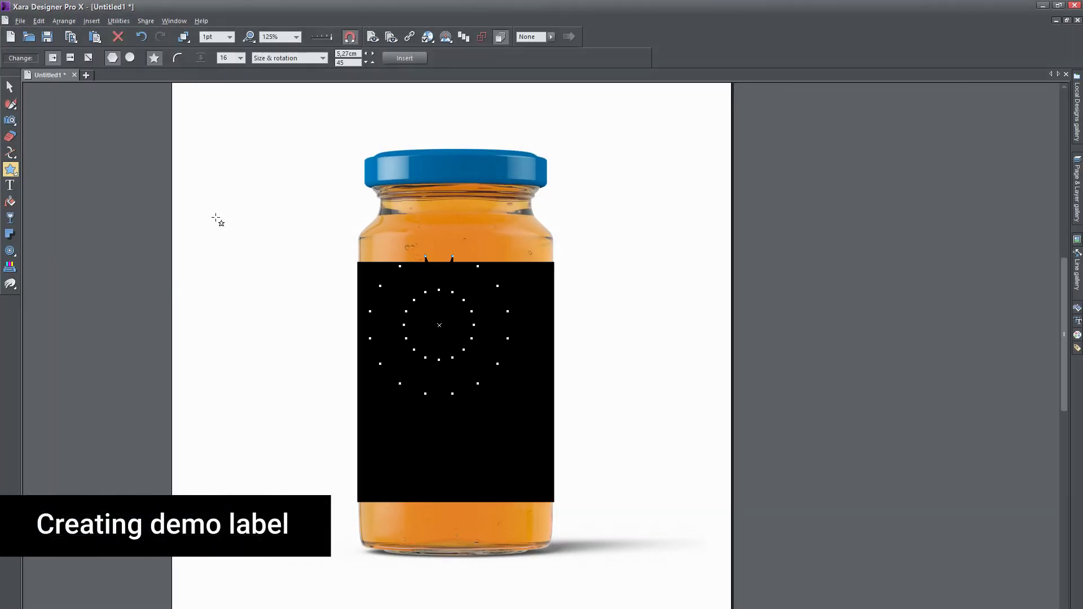
{"action": "left_click", "coordinate": [9, 87]}
{"action": "left_click_drag", "start_coordinate": [370, 257], "coordinate": [417, 282]}
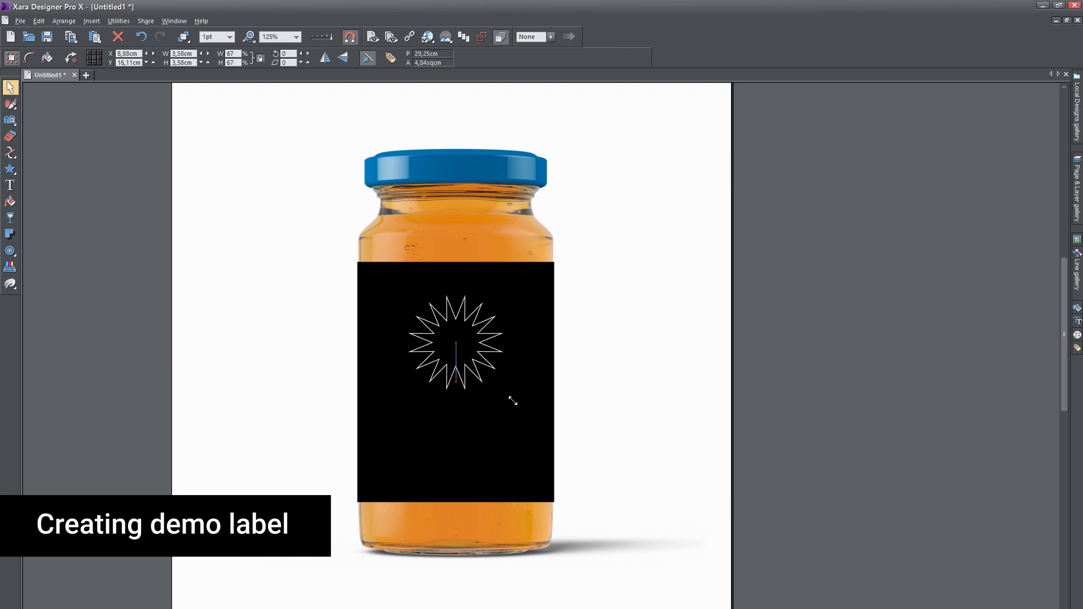
{"action": "scroll", "coordinate": [465, 313], "scroll_direction": "up", "scroll_amount": 2}
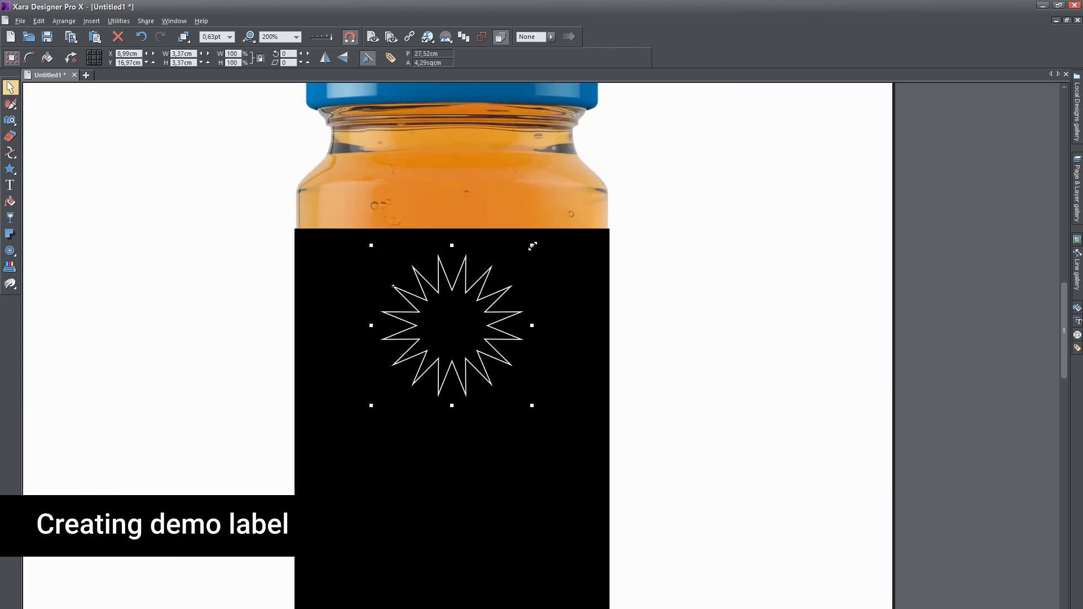
{"action": "left_click", "coordinate": [10, 169]}
{"action": "mouse_move", "coordinate": [476, 299]}
{"action": "left_mouse_down"}
{"action": "mouse_move", "coordinate": [491, 302]}
{"action": "mouse_move", "coordinate": [434, 333]}
{"action": "mouse_move", "coordinate": [412, 330]}
{"action": "mouse_move", "coordinate": [448, 320]}
{"action": "mouse_move", "coordinate": [436, 306]}
{"action": "left_mouse_up"}
{"action": "left_click", "coordinate": [11, 88]}
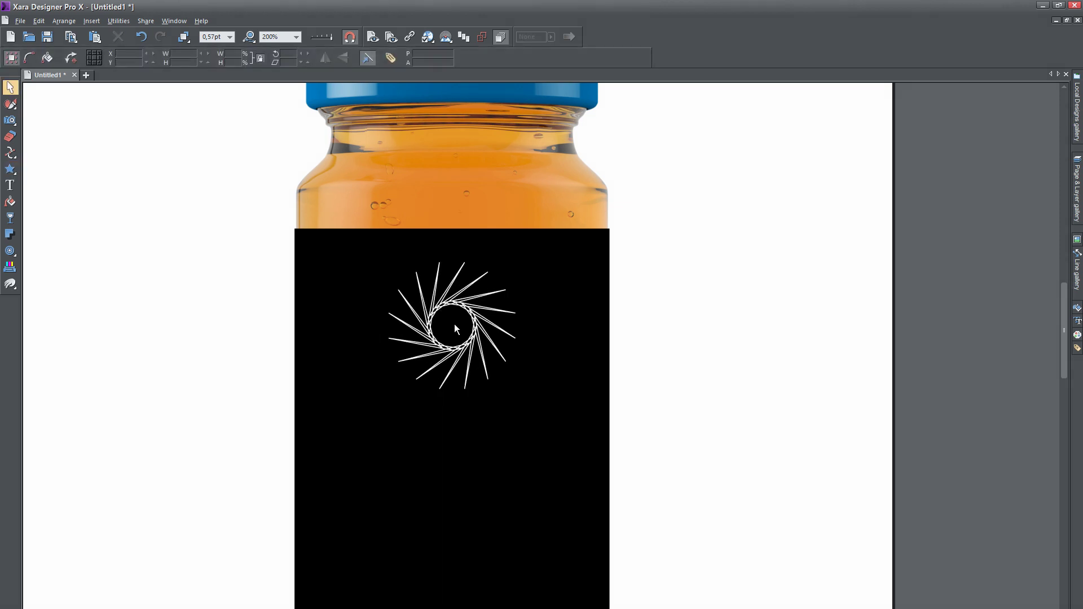
{"action": "scroll", "coordinate": [455, 324], "scroll_direction": "down", "scroll_amount": 1}
Step: Place a letter D at the star's centre in a bold serif font
{"action": "key", "text": "F8"}
{"action": "left_click", "coordinate": [463, 309]}
{"action": "type", "text": "D"}
{"action": "key", "text": "Escape"}
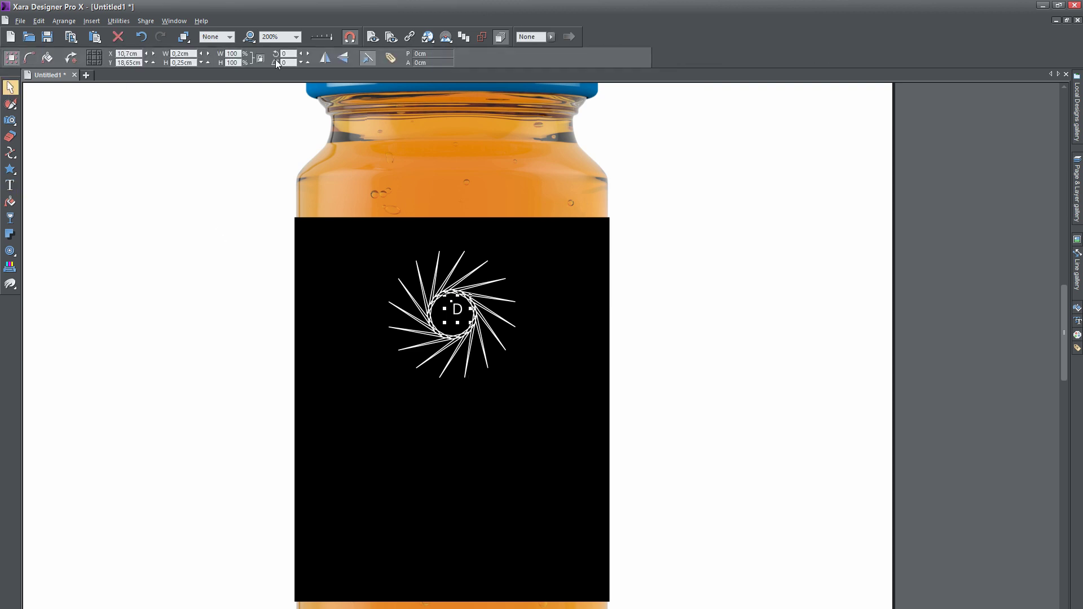
{"action": "left_click", "coordinate": [226, 58]}
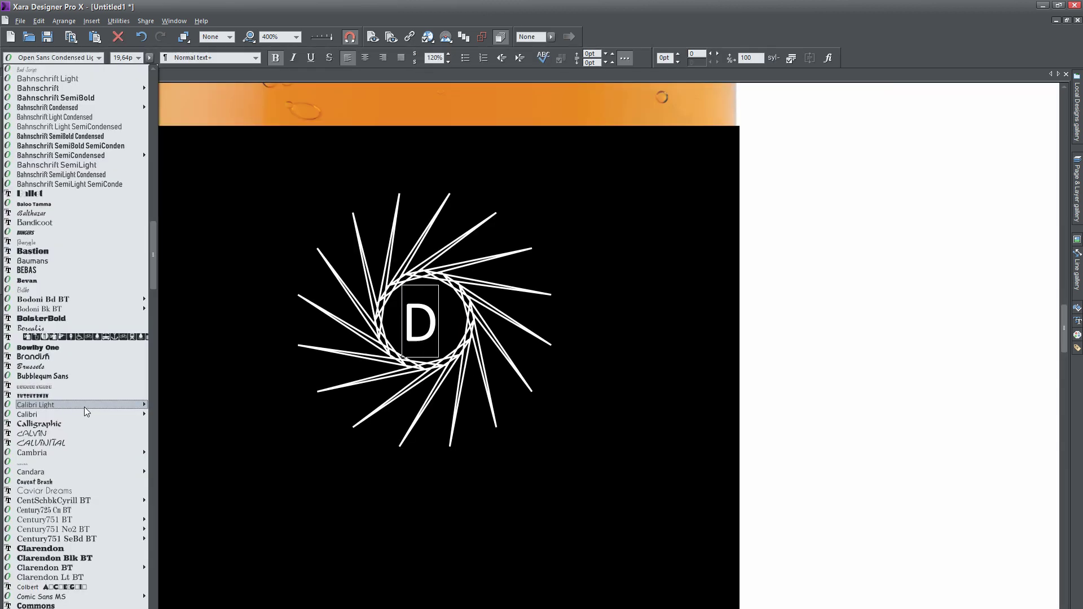
{"action": "left_click", "coordinate": [79, 309]}
{"action": "left_click", "coordinate": [691, 323]}
{"action": "scroll", "coordinate": [439, 309], "scroll_direction": "up", "scroll_amount": 2}
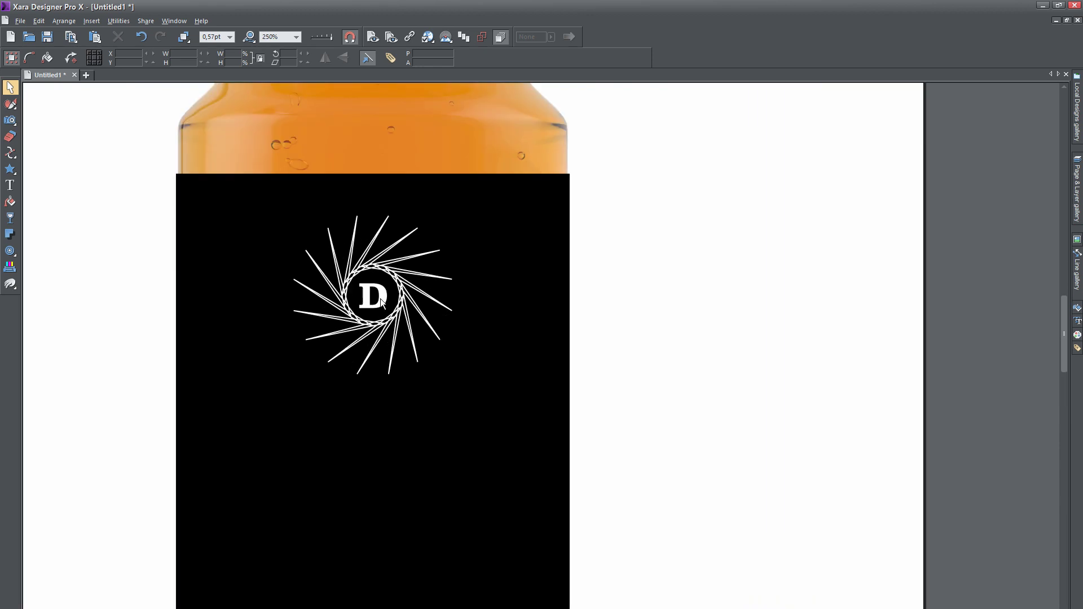
{"action": "scroll", "coordinate": [390, 306], "scroll_direction": "down", "scroll_amount": 2}
Step: Nudge the star logo up and centre the word 'sweet' beneath it
{"action": "left_click_drag", "start_coordinate": [375, 349], "coordinate": [375, 341]}
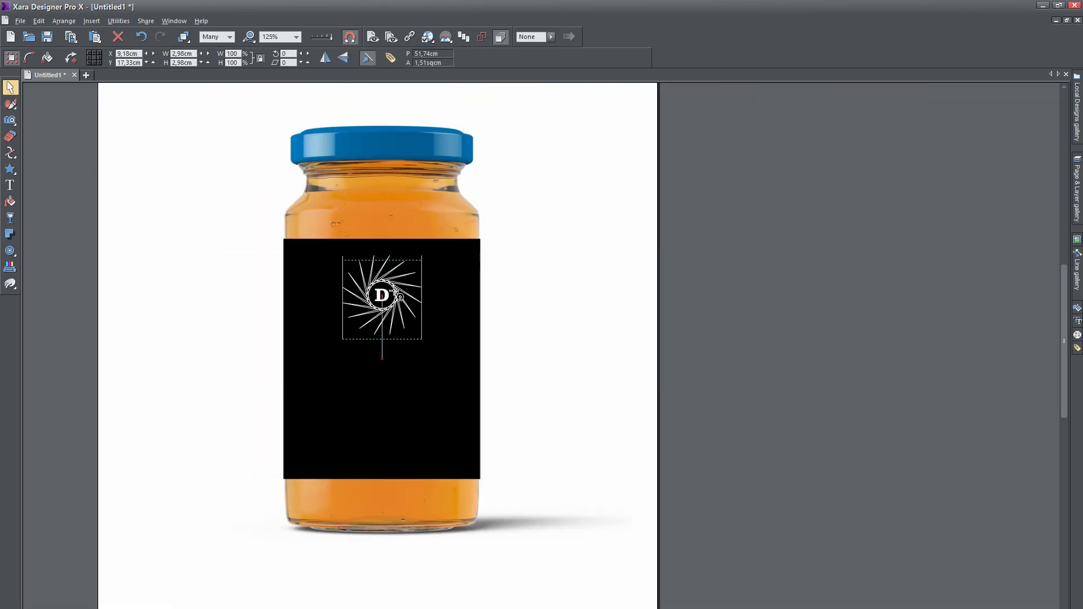
{"action": "key", "text": "F8"}
{"action": "left_click", "coordinate": [326, 361]}
{"action": "type", "text": "sweet"}
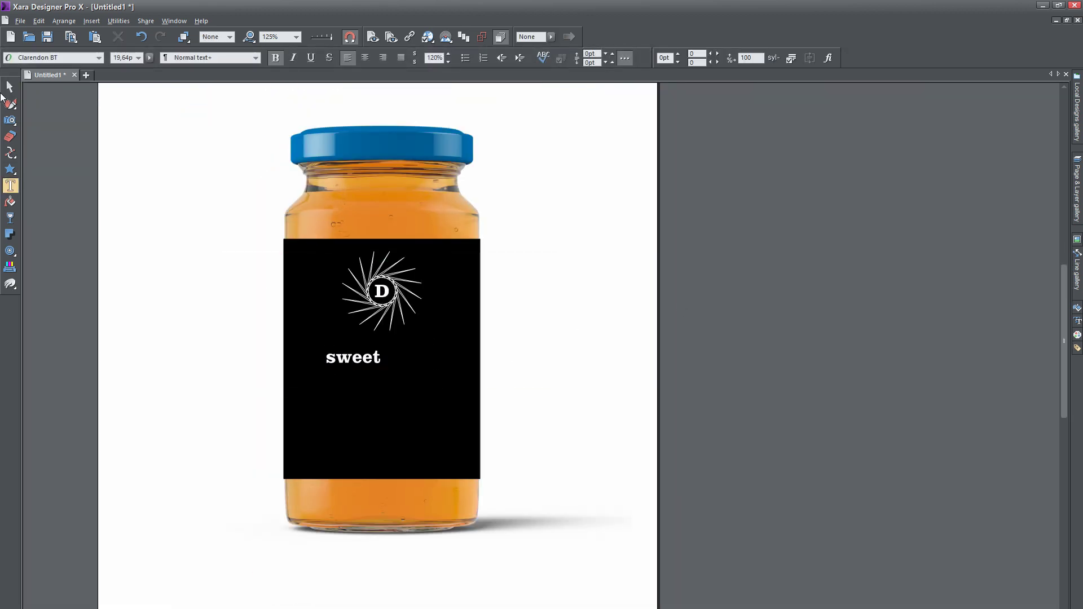
{"action": "left_click", "coordinate": [9, 87]}
{"action": "left_click_drag", "start_coordinate": [353, 356], "coordinate": [381, 356]}
Step: Duplicate 'sweet' into a second line reading 'MOCKUP' set in Raleway Black
{"action": "key", "text": "ctrl+d"}
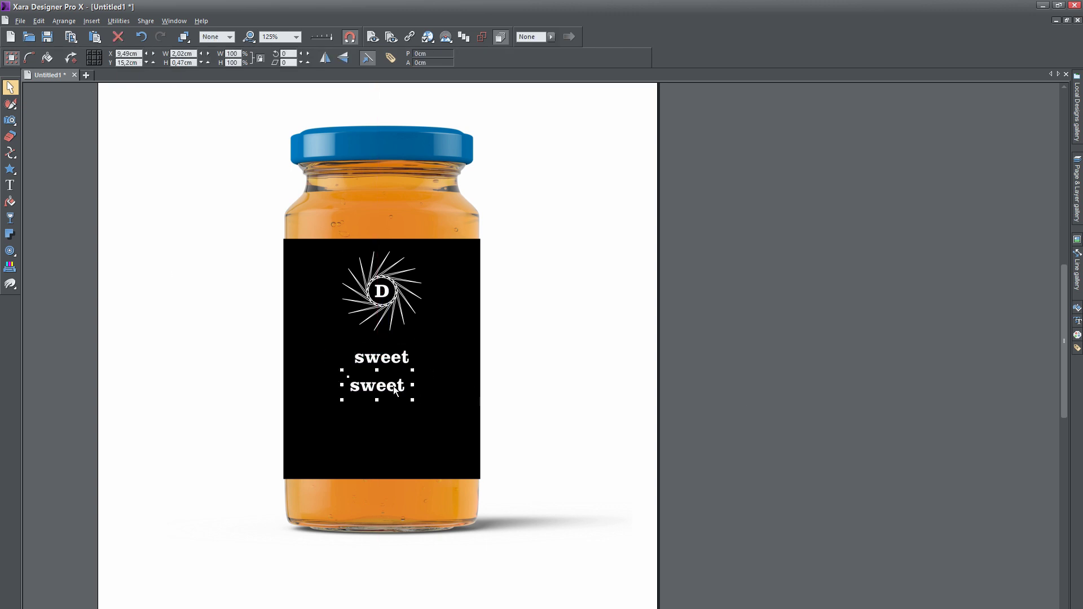
{"action": "key", "text": "F8"}
{"action": "left_click", "coordinate": [377, 386]}
{"action": "double_click", "coordinate": [378, 386]}
{"action": "type", "text": "MOCKUP"}
{"action": "double_click", "coordinate": [428, 378]}
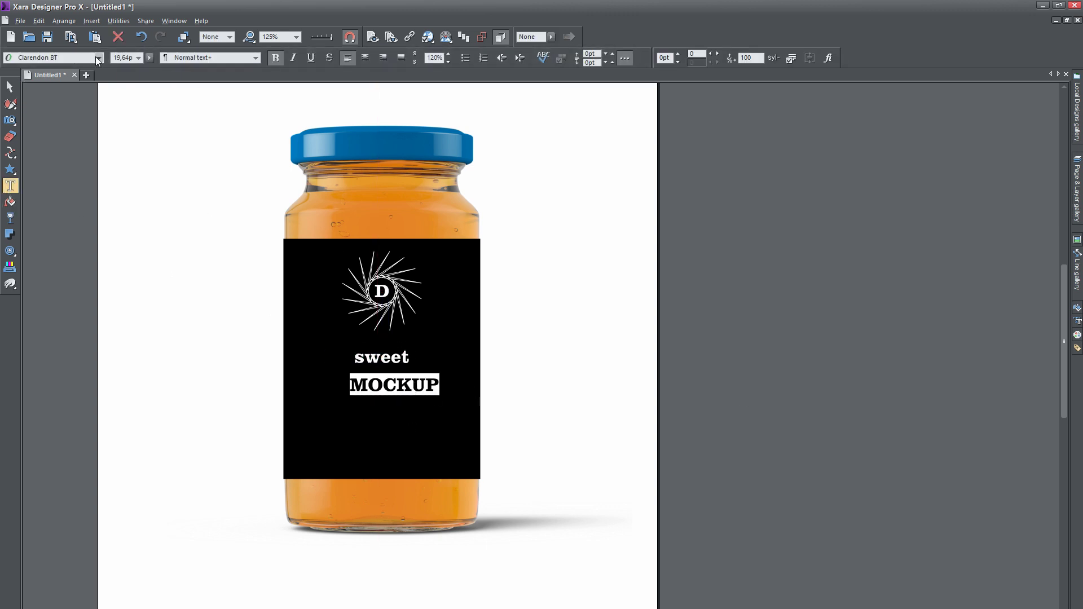
{"action": "left_click", "coordinate": [97, 58]}
{"action": "scroll", "coordinate": [73, 282], "scroll_direction": "down", "scroll_amount": 10}
{"action": "scroll", "coordinate": [40, 291], "scroll_direction": "down", "scroll_amount": 10}
{"action": "left_click", "coordinate": [39, 289]}
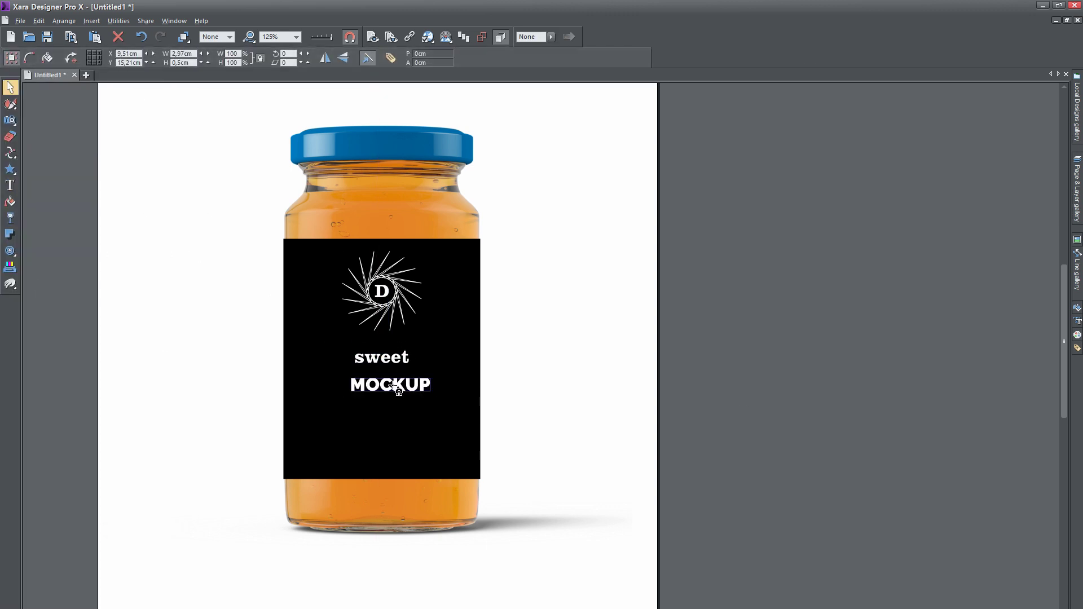
Step: Rotate the sunburst logo slightly, to about -3°
{"action": "key", "text": "F2"}
{"action": "scroll", "coordinate": [357, 311], "scroll_direction": "up", "scroll_amount": 1}
{"action": "left_click", "coordinate": [357, 311]}
{"action": "left_click_drag", "start_coordinate": [416, 260], "coordinate": [423, 271]}
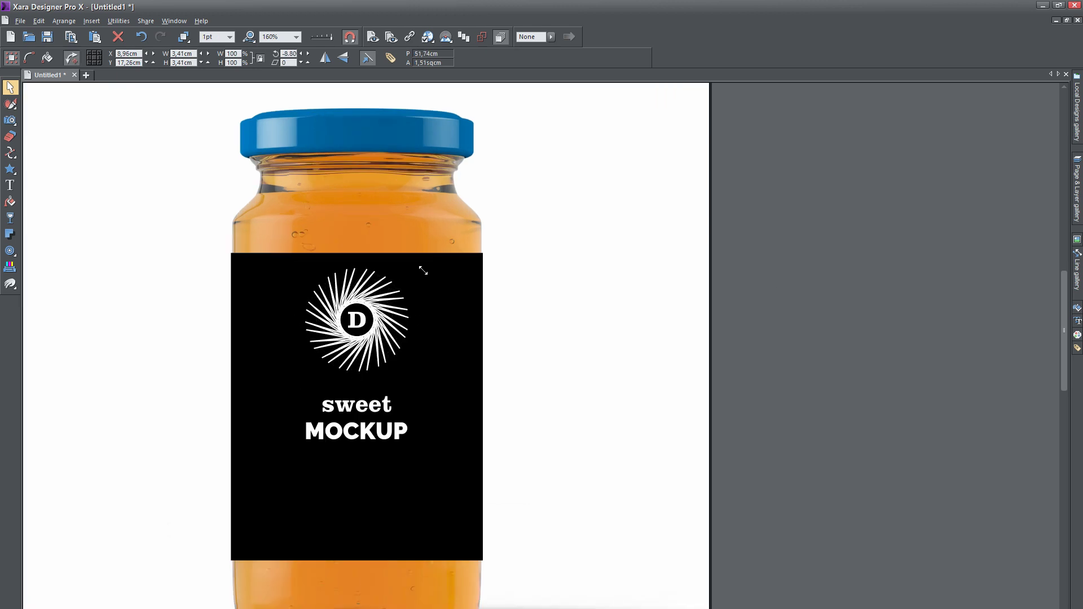
{"action": "key", "text": "Escape"}
{"action": "scroll", "coordinate": [356, 271], "scroll_direction": "down", "scroll_amount": 1}
{"action": "scroll", "coordinate": [355, 271], "scroll_direction": "up", "scroll_amount": 1}
{"action": "scroll", "coordinate": [353, 269], "scroll_direction": "up", "scroll_amount": 2}
{"action": "left_click", "coordinate": [351, 267]}
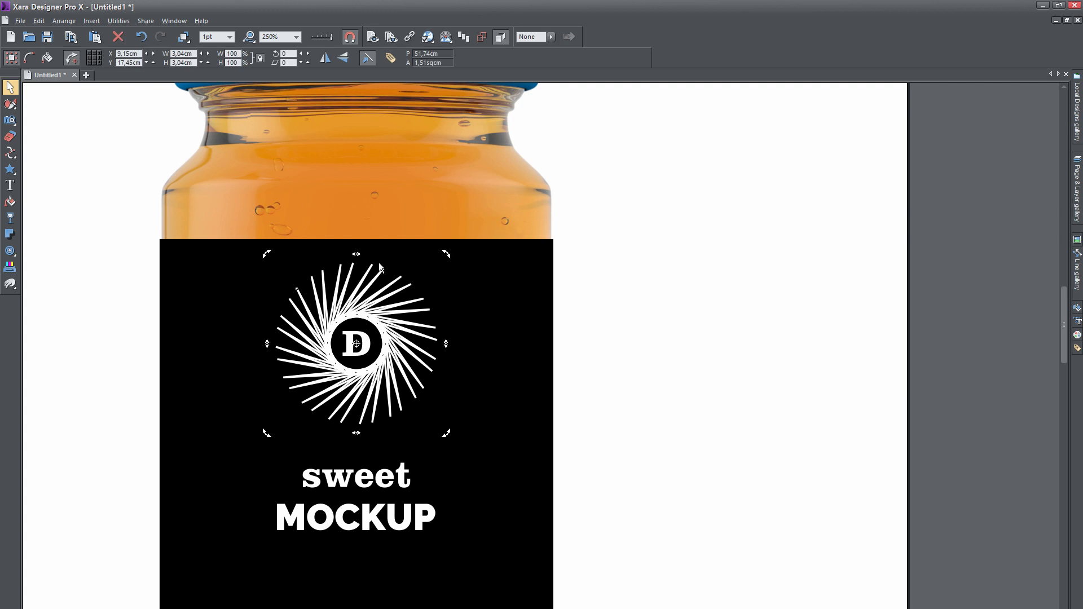
{"action": "left_click_drag", "start_coordinate": [445, 254], "coordinate": [452, 257]}
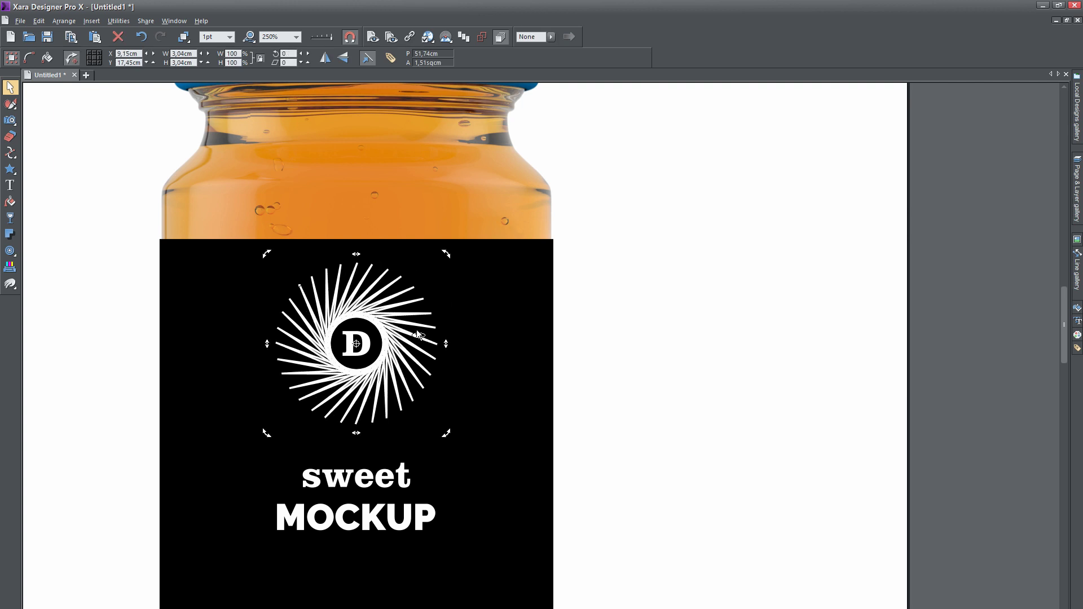
{"action": "scroll", "coordinate": [417, 335], "scroll_direction": "down", "scroll_amount": 1}
Step: Try reshaping a logo spoke node with the Shape Editor, then undo the change
{"action": "left_click", "coordinate": [1029, 124]}
{"action": "left_click", "coordinate": [64, 23]}
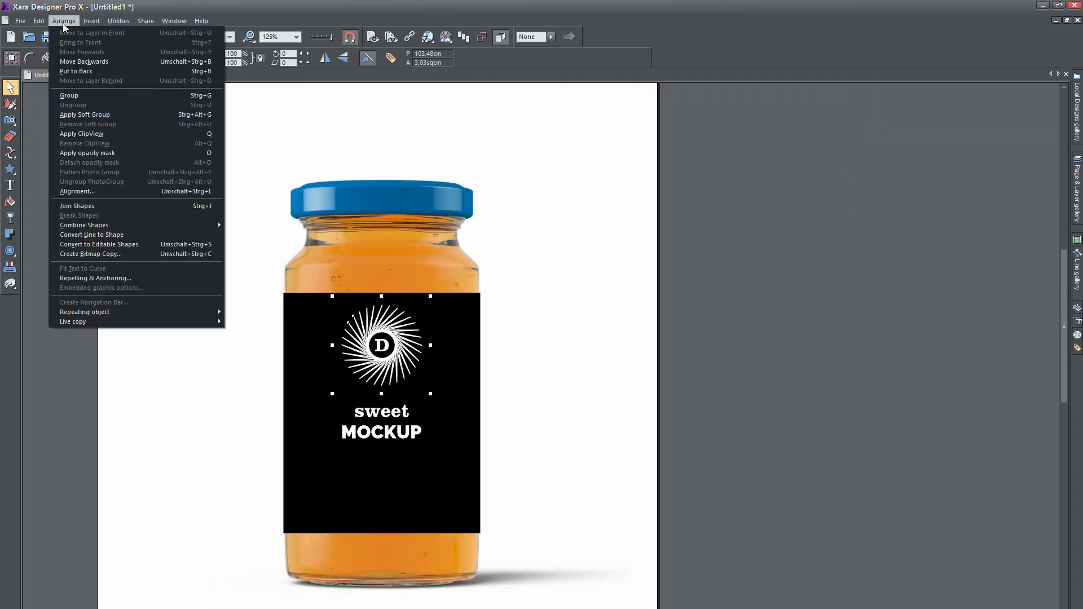
{"action": "key", "text": "Escape"}
{"action": "scroll", "coordinate": [390, 359], "scroll_direction": "up", "scroll_amount": 2}
{"action": "scroll", "coordinate": [389, 358], "scroll_direction": "up", "scroll_amount": 3}
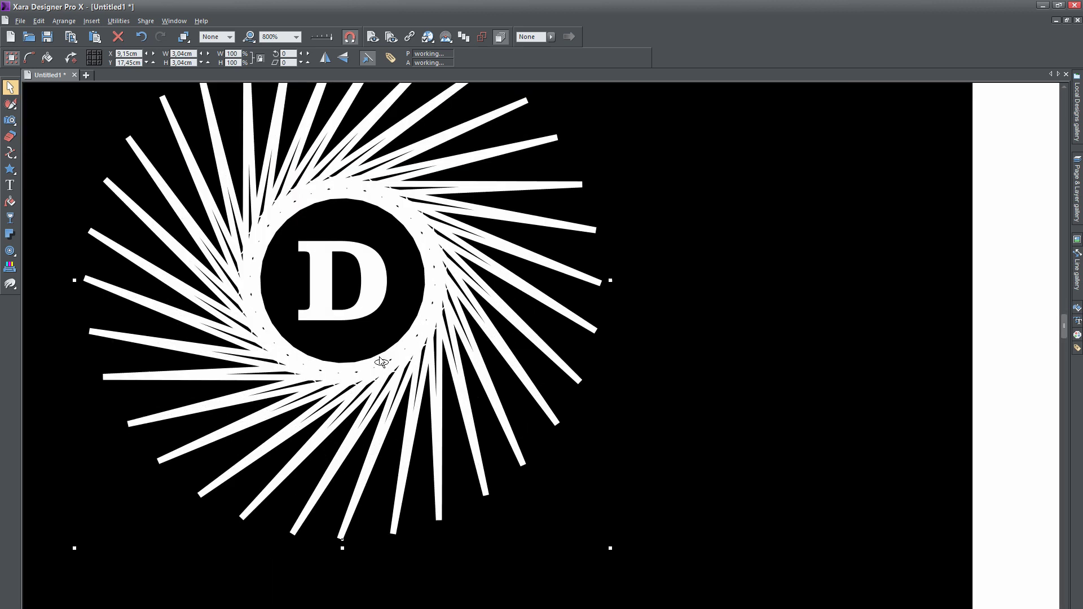
{"action": "left_click", "coordinate": [10, 156]}
{"action": "scroll", "coordinate": [335, 167], "scroll_direction": "up", "scroll_amount": 1}
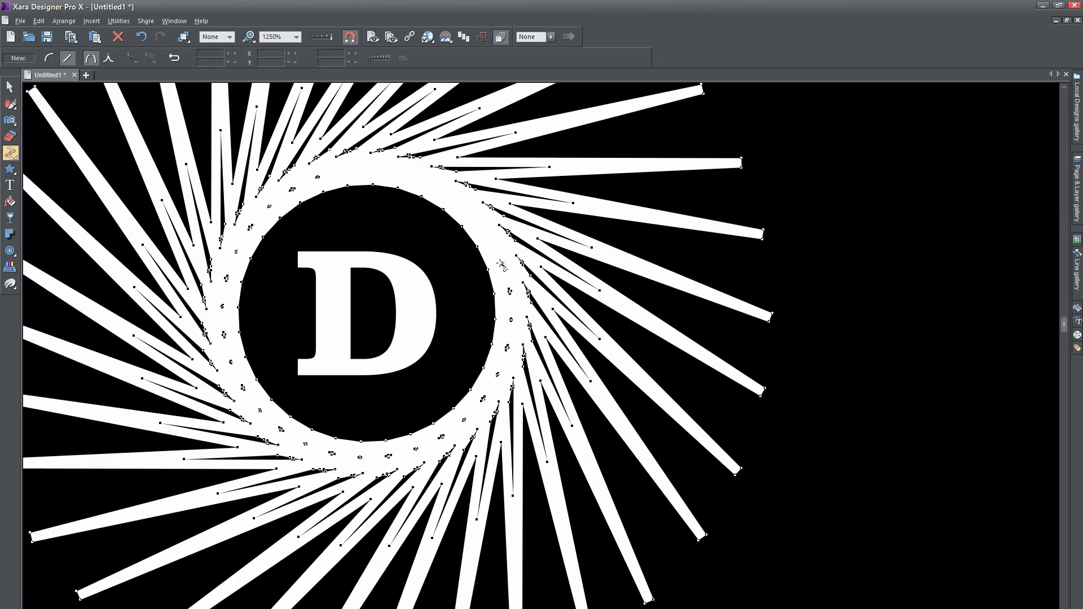
{"action": "scroll", "coordinate": [310, 359], "scroll_direction": "left", "scroll_amount": 2}
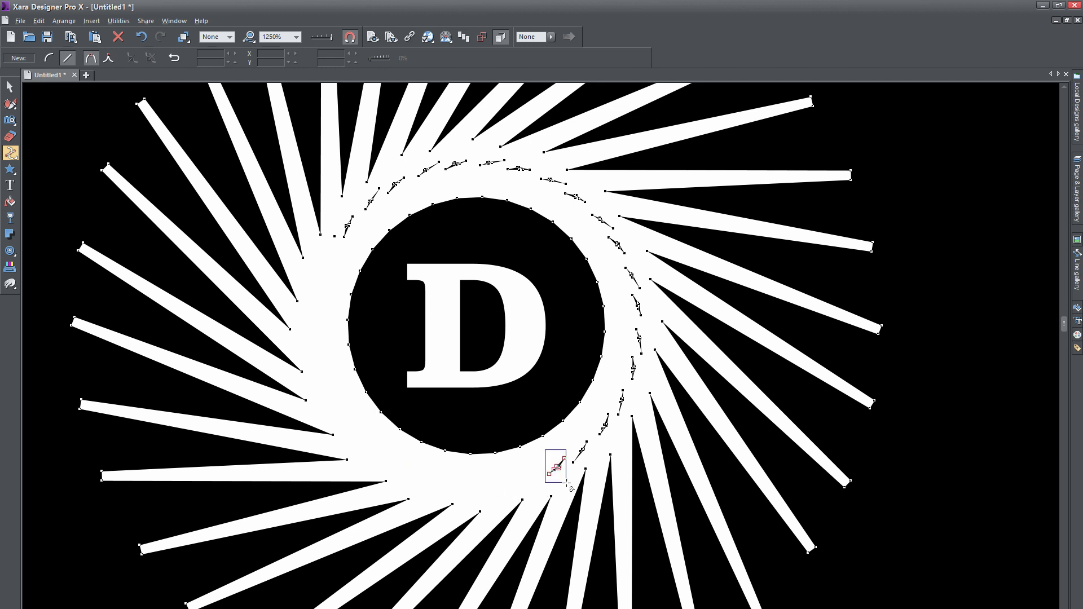
{"action": "left_click_drag", "start_coordinate": [566, 483], "coordinate": [566, 483]}
{"action": "key", "text": "ctrl+z"}
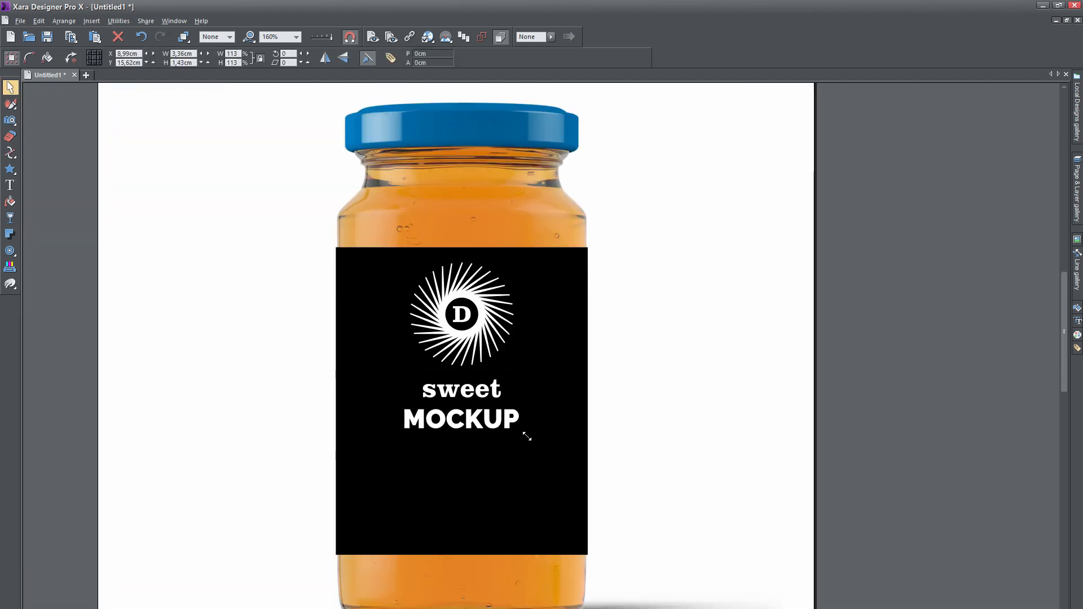
{"action": "scroll", "coordinate": [564, 440], "scroll_direction": "down", "scroll_amount": 3}
Step: Draw a 2pt horizontal divider line under MOCKUP
{"action": "left_click", "coordinate": [50, 153]}
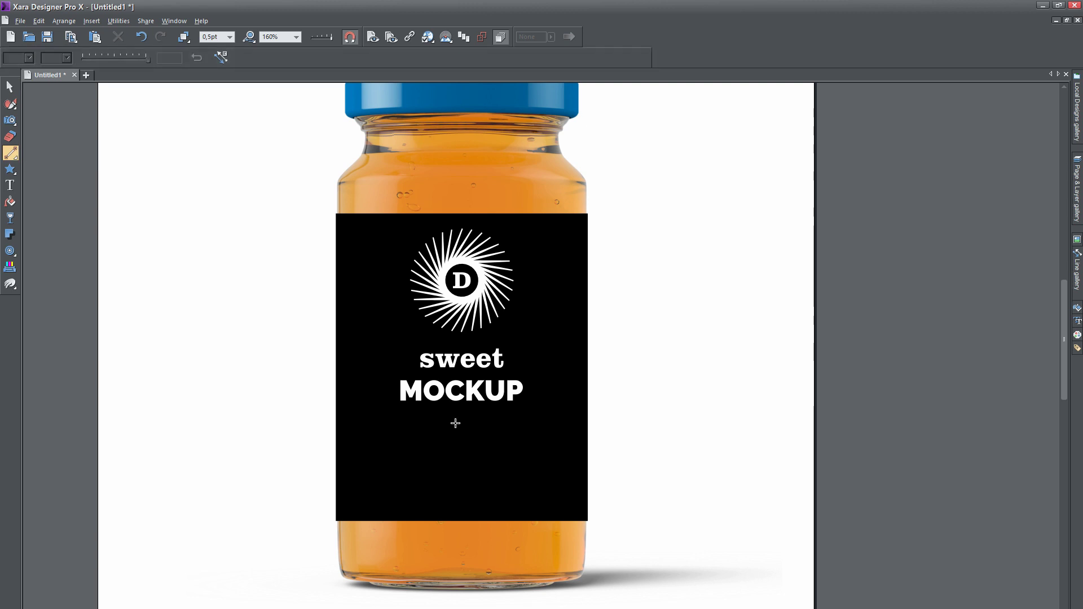
{"action": "left_click_drag", "start_coordinate": [370, 423], "coordinate": [557, 423]}
{"action": "left_click", "coordinate": [229, 37]}
{"action": "left_click", "coordinate": [215, 79]}
{"action": "left_click", "coordinate": [9, 86]}
{"action": "scroll", "coordinate": [483, 435], "scroll_direction": "down", "scroll_amount": 2}
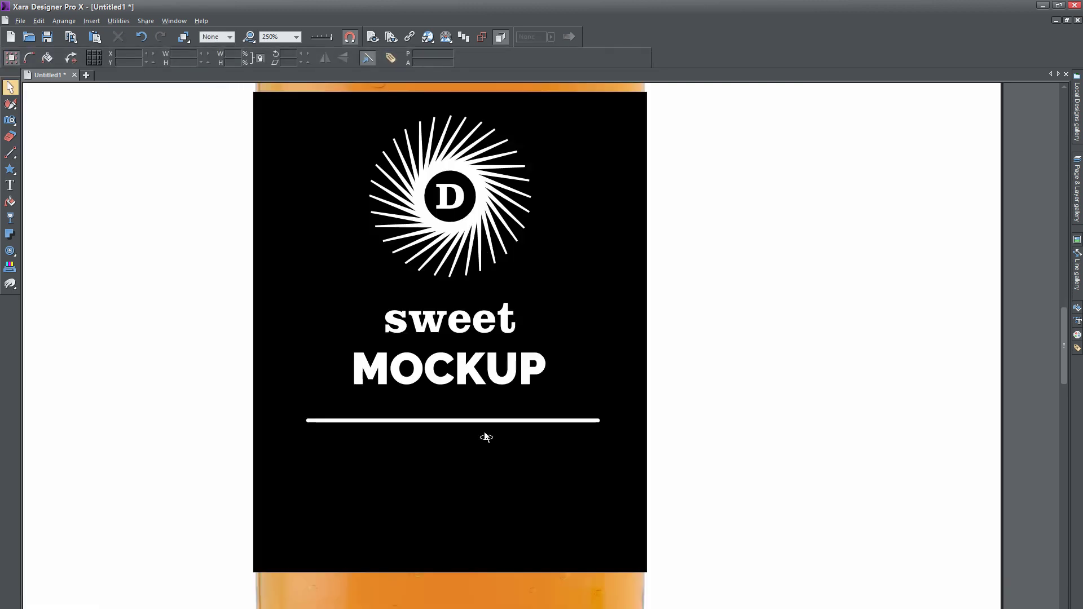
{"action": "left_click", "coordinate": [485, 423]}
{"action": "scroll", "coordinate": [773, 464], "scroll_direction": "down", "scroll_amount": 3, "text": "ctrl"}
{"action": "scroll", "coordinate": [711, 483], "scroll_direction": "up", "scroll_amount": 2, "text": "ctrl"}
{"action": "left_click", "coordinate": [527, 430]}
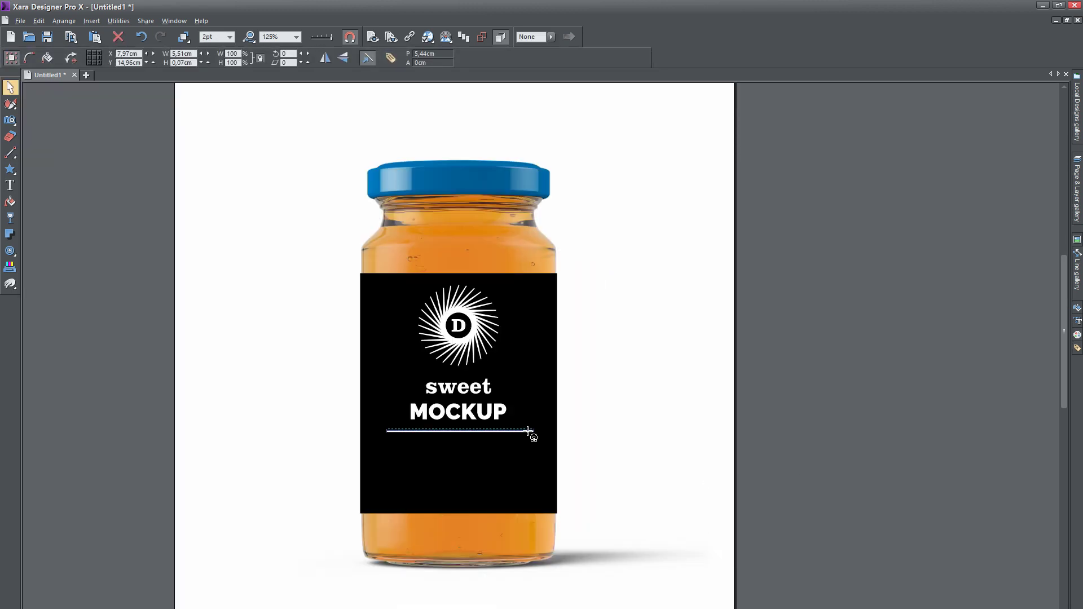
{"action": "left_click", "coordinate": [636, 404]}
{"action": "scroll", "coordinate": [640, 423], "scroll_direction": "up", "scroll_amount": 1, "text": "ctrl"}
Step: Draw a white box at the label's bottom and centre it horizontally on the black label
{"action": "left_click", "coordinate": [13, 169]}
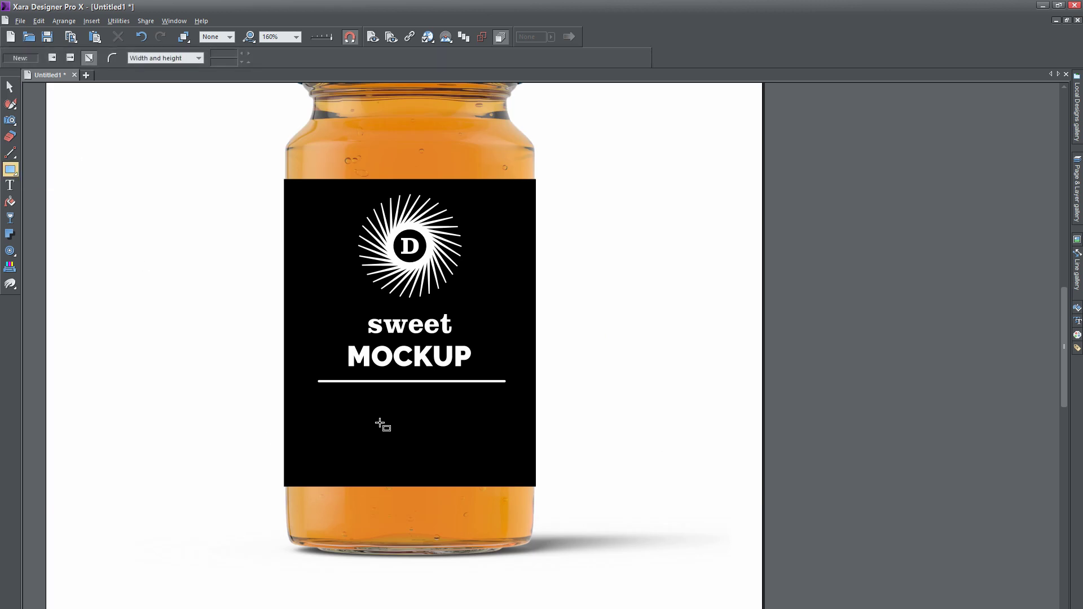
{"action": "left_click_drag", "start_coordinate": [383, 425], "coordinate": [441, 486]}
{"action": "key", "text": "F2"}
{"action": "left_click", "coordinate": [500, 316], "text": "shift"}
{"action": "key", "text": "ctrl+shift+l"}
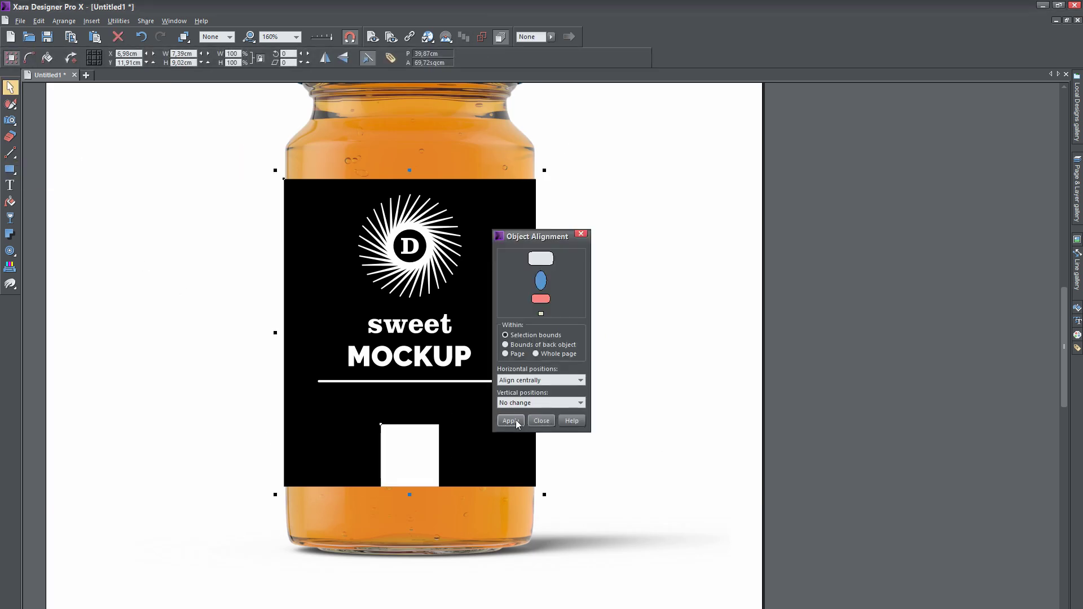
{"action": "left_click", "coordinate": [516, 424]}
{"action": "scroll", "coordinate": [497, 430], "scroll_direction": "up", "scroll_amount": 1, "text": "ctrl"}
{"action": "left_click", "coordinate": [411, 409]}
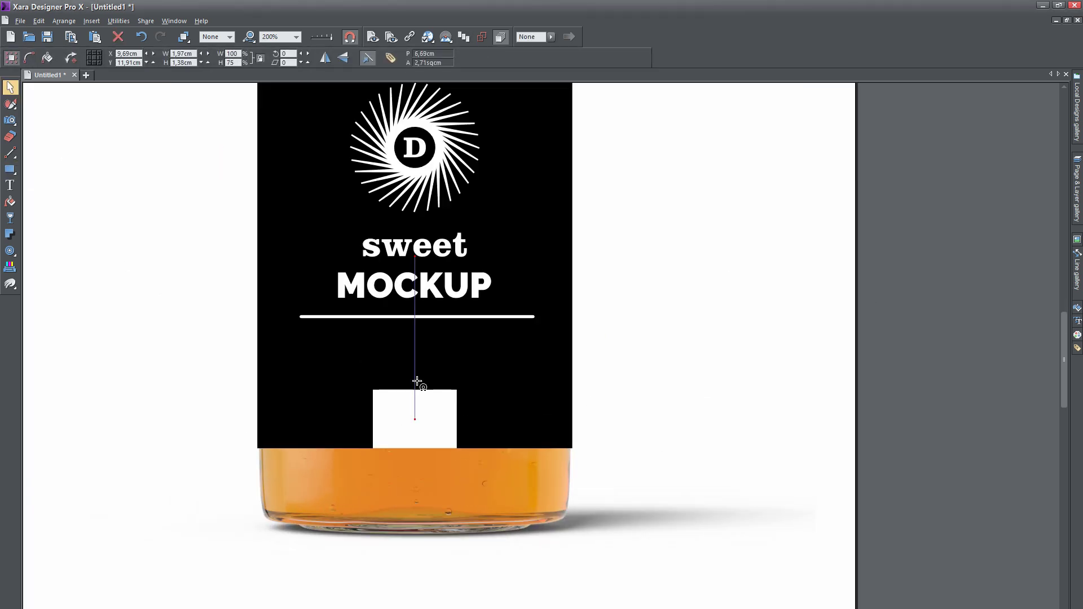
Step: Paste '250g' into the white box and set it in Roboto Medium
{"action": "key", "text": "F8"}
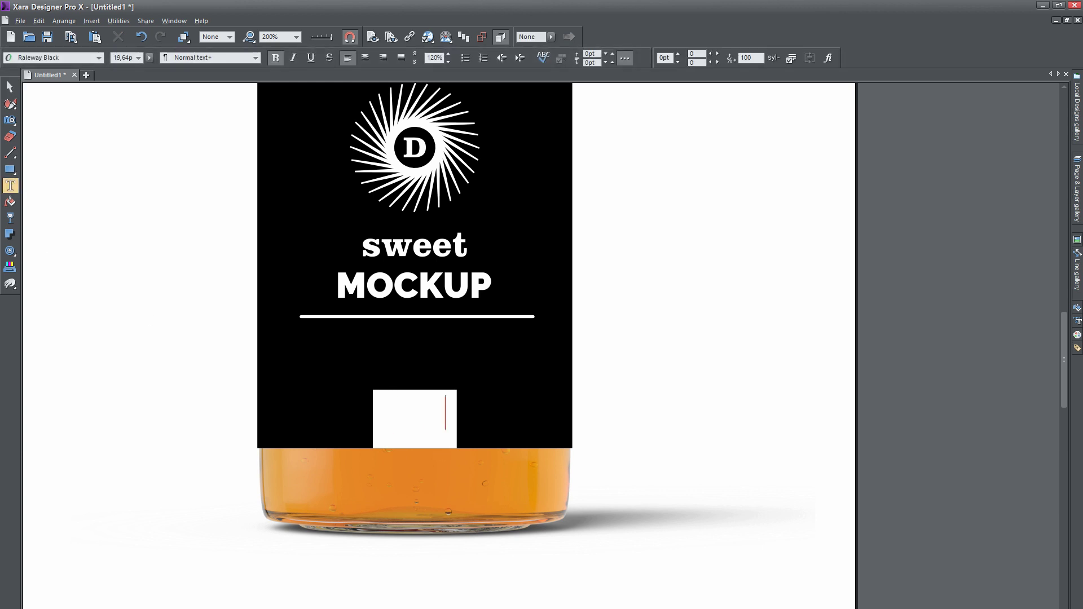
{"action": "type", "text": "250g"}
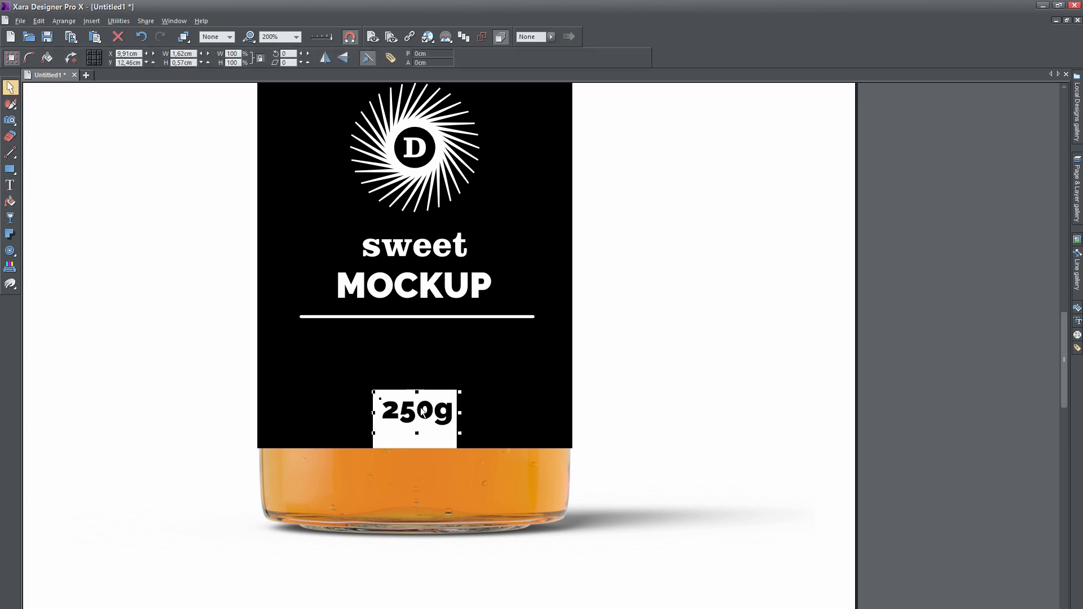
{"action": "double_click", "coordinate": [415, 401]}
{"action": "left_click", "coordinate": [98, 57]}
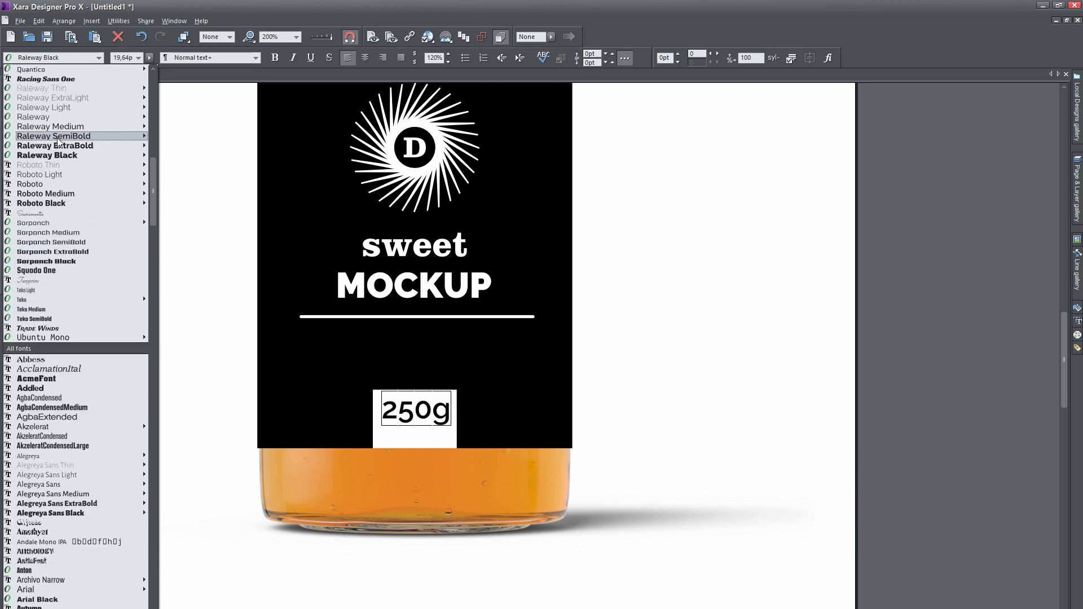
{"action": "left_click", "coordinate": [85, 194]}
{"action": "left_click", "coordinate": [8, 88]}
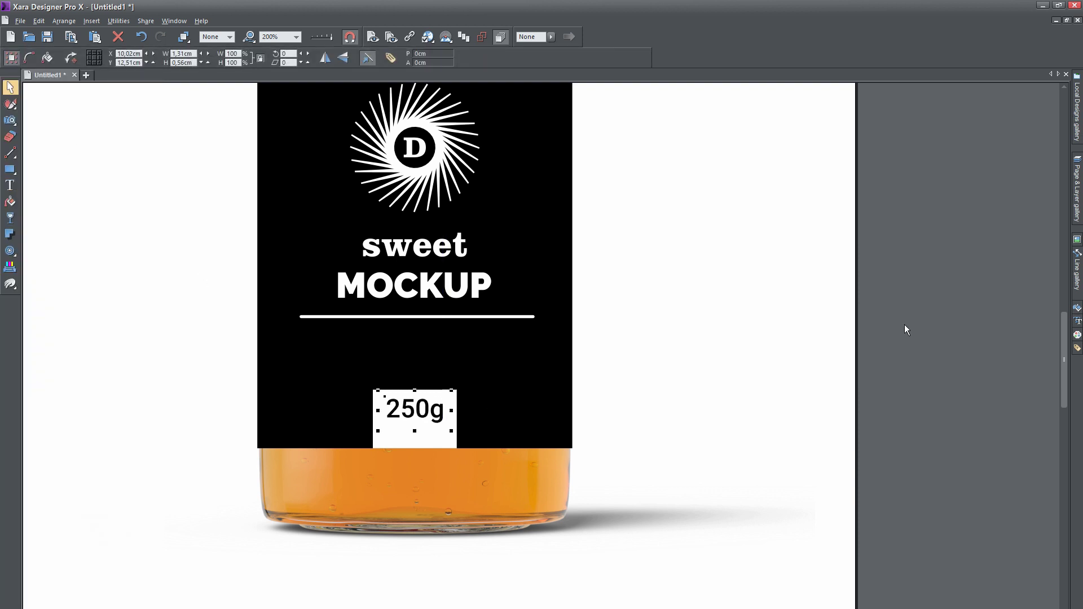
{"action": "scroll", "coordinate": [485, 420], "scroll_direction": "down", "scroll_amount": 5}
{"action": "scroll", "coordinate": [465, 408], "scroll_direction": "up", "scroll_amount": 4}
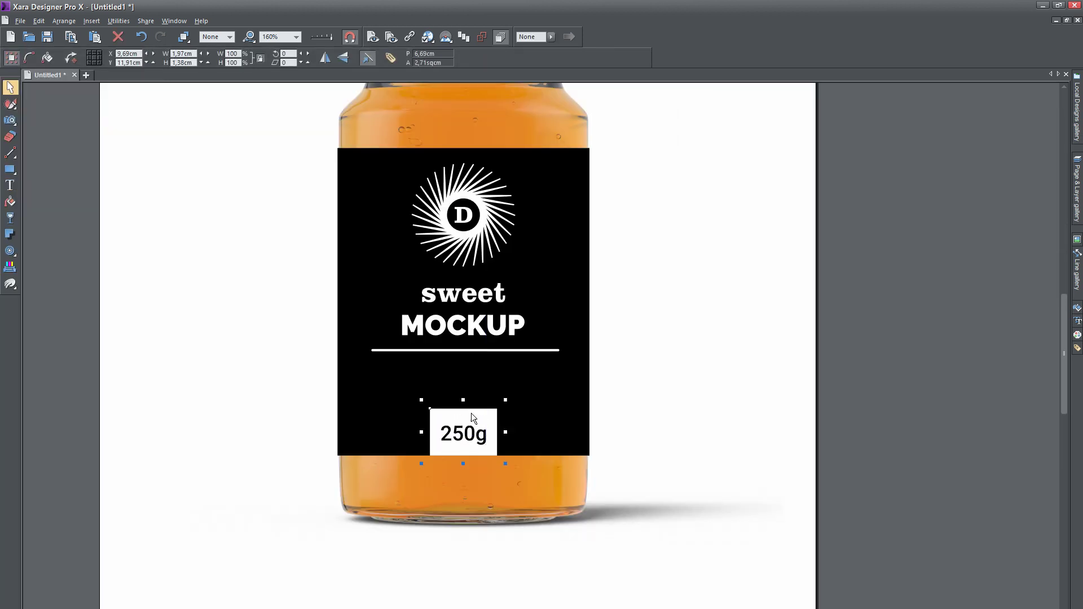
{"action": "left_click", "coordinate": [696, 455]}
{"action": "scroll", "coordinate": [638, 409], "scroll_direction": "down", "scroll_amount": 2}
{"action": "scroll", "coordinate": [637, 408], "scroll_direction": "up", "scroll_amount": 1}
Step: Add a small placeholder paragraph text block under the divider line
{"action": "left_click", "coordinate": [10, 185]}
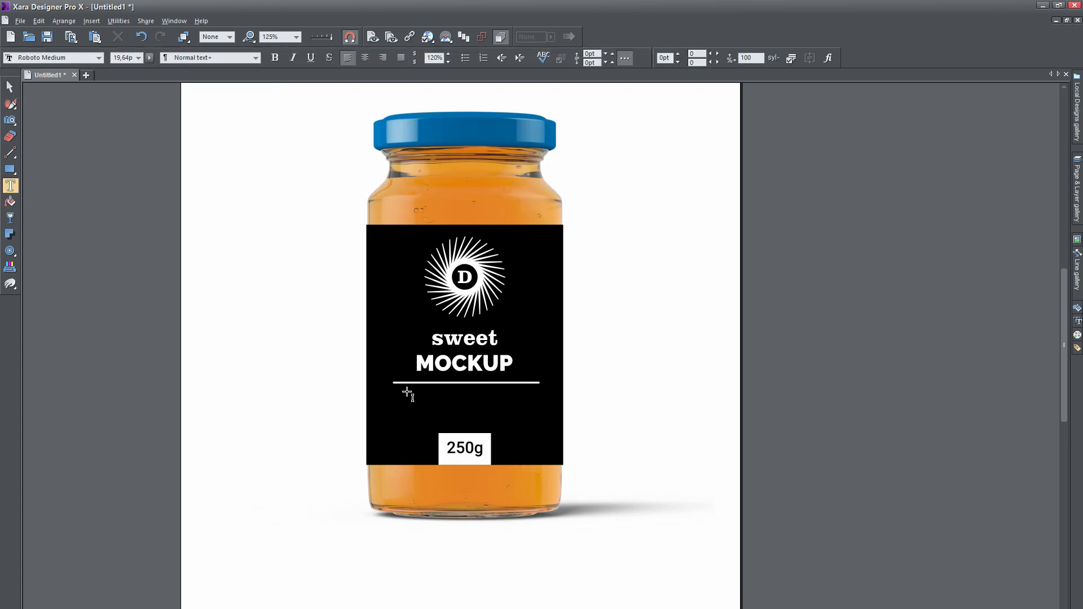
{"action": "left_click_drag", "start_coordinate": [406, 409], "coordinate": [393, 413]}
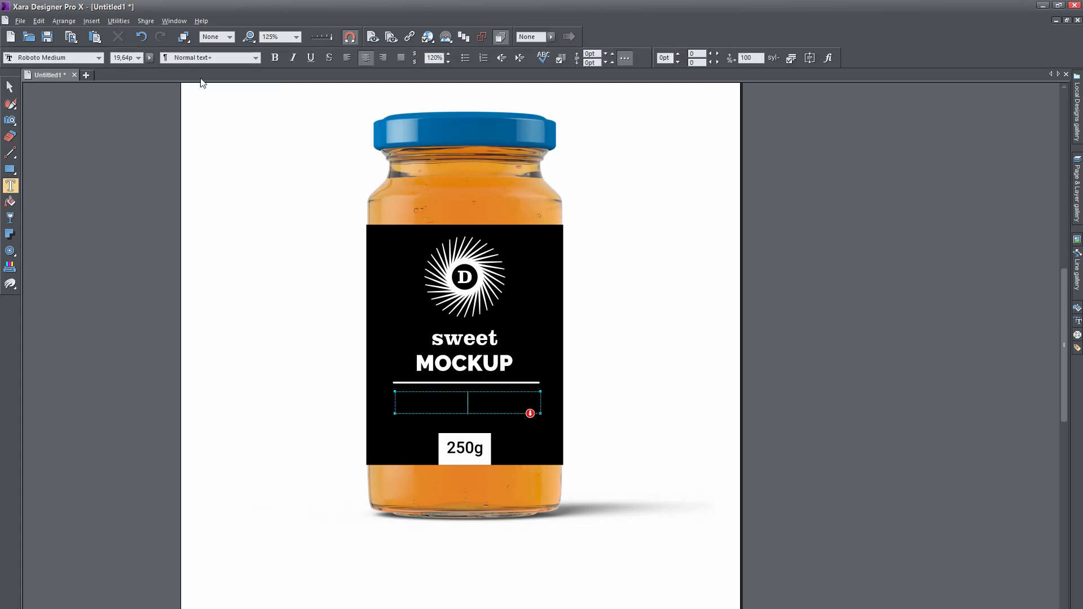
{"action": "left_click", "coordinate": [138, 58]}
{"action": "left_click", "coordinate": [127, 85]}
{"action": "key", "text": "ctrl+v"}
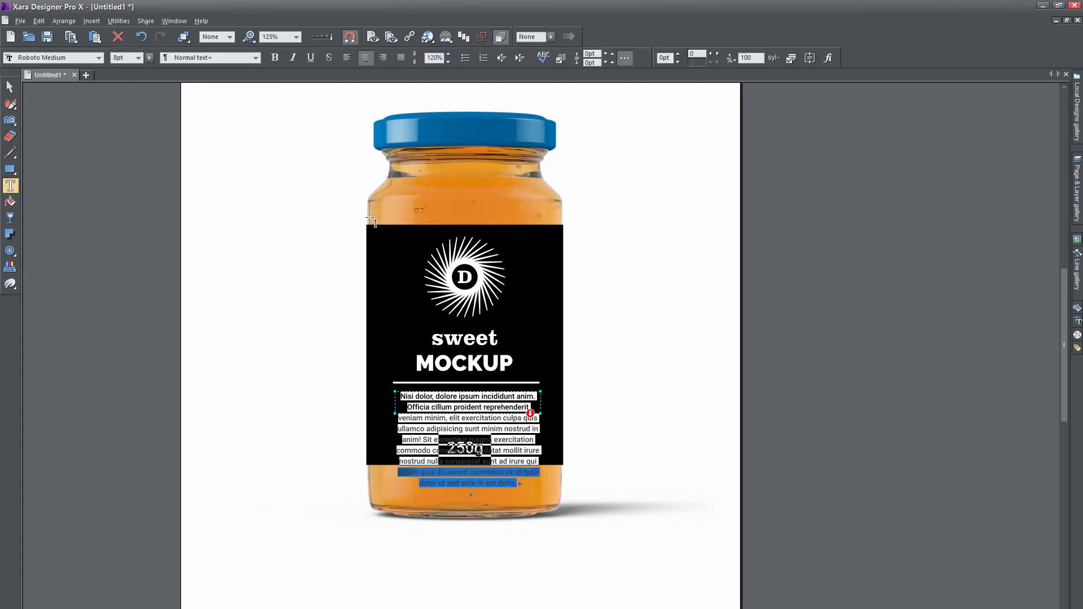
{"action": "key", "text": "Return"}
{"action": "key", "text": "Return"}
{"action": "key", "text": "Return"}
{"action": "scroll", "coordinate": [539, 420], "scroll_direction": "up", "scroll_amount": 1}
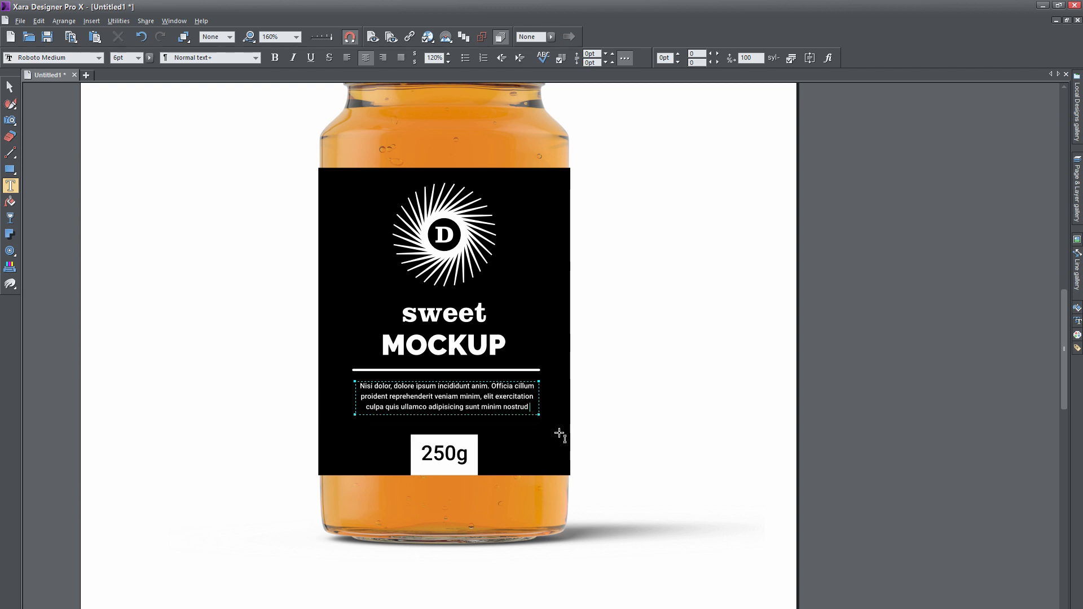
{"action": "key", "text": "F2"}
{"action": "scroll", "coordinate": [492, 398], "scroll_direction": "down", "scroll_amount": 2}
{"action": "scroll", "coordinate": [493, 398], "scroll_direction": "up", "scroll_amount": 2}
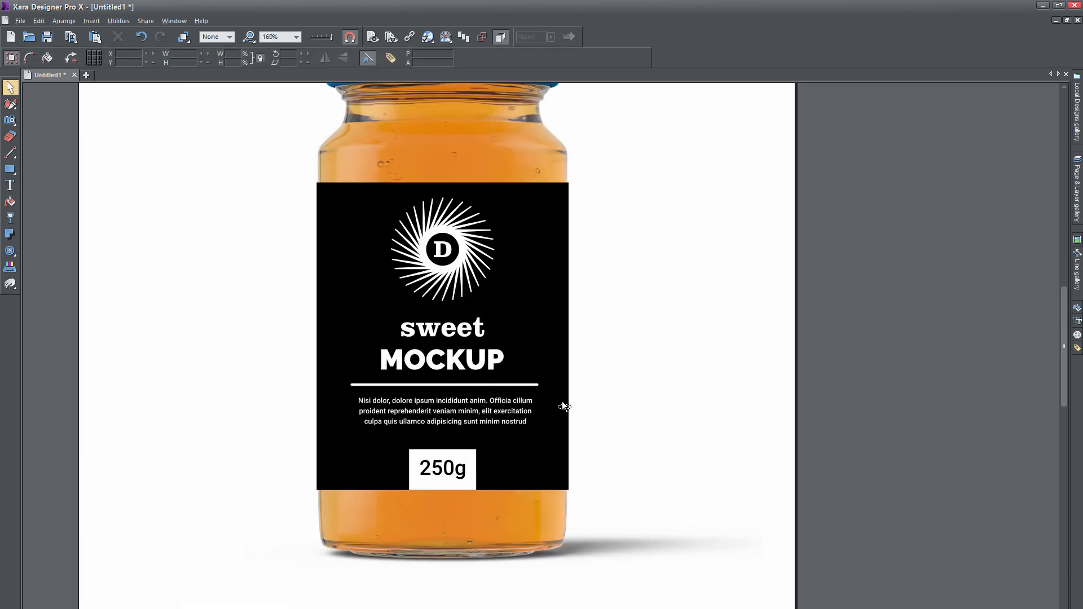
{"action": "scroll", "coordinate": [561, 406], "scroll_direction": "down", "scroll_amount": 1}
Step: Centre all label elements horizontally and move the label to the page centre
{"action": "left_click_drag", "start_coordinate": [335, 223], "coordinate": [667, 488]}
{"action": "key", "text": "ctrl+shift+l"}
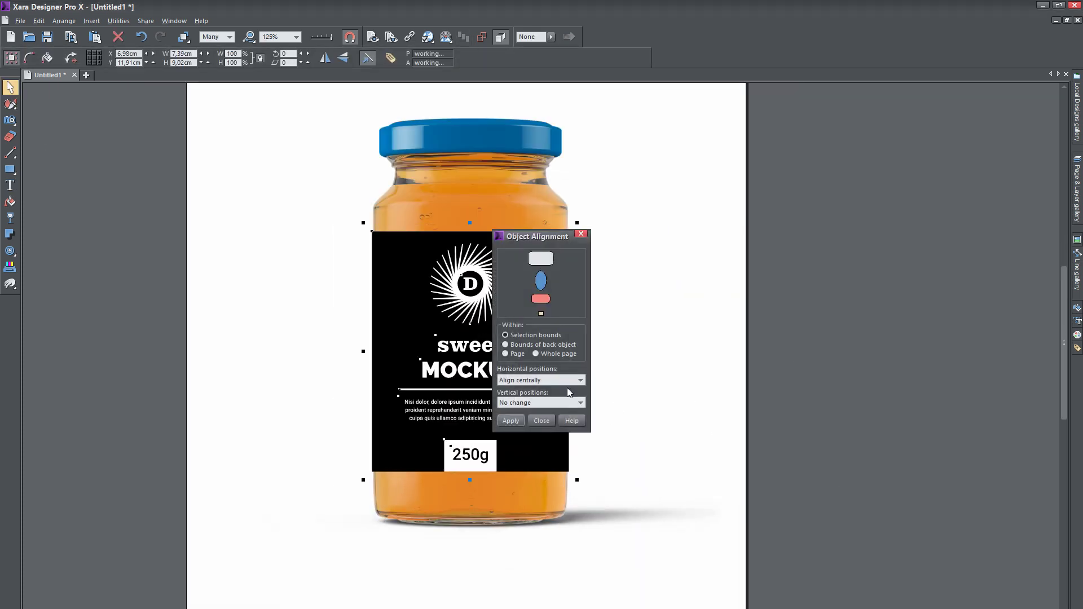
{"action": "left_click", "coordinate": [512, 424]}
{"action": "scroll", "coordinate": [513, 453], "scroll_direction": "down", "scroll_amount": 2}
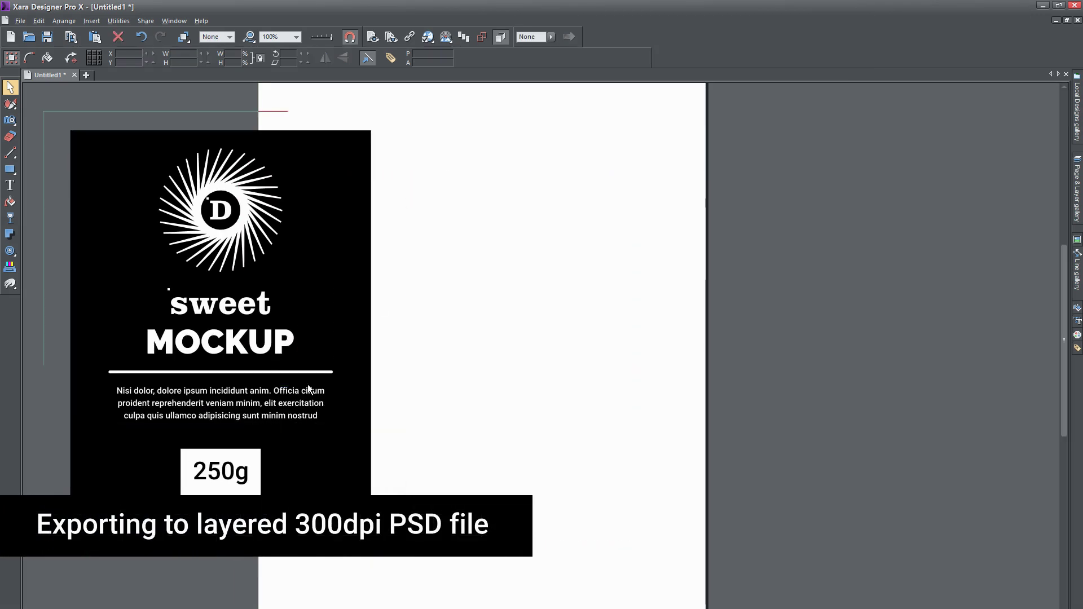
{"action": "left_click_drag", "start_coordinate": [318, 450], "coordinate": [584, 447]}
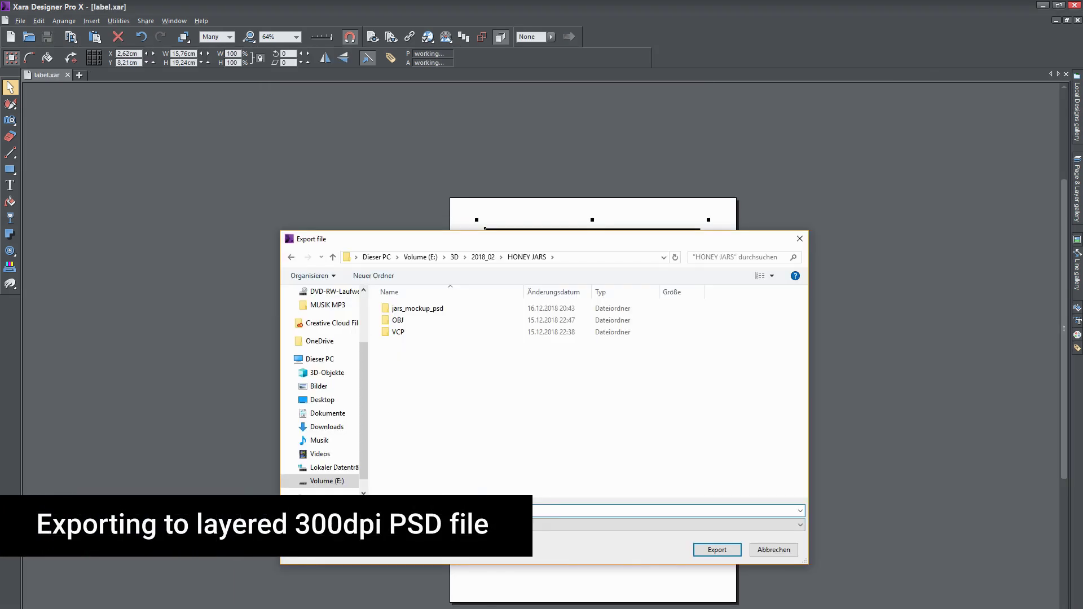
Step: Export the label as a layered PSD at 300 dpi
{"action": "left_click", "coordinate": [716, 556]}
{"action": "left_click", "coordinate": [564, 295]}
{"action": "left_click", "coordinate": [548, 356]}
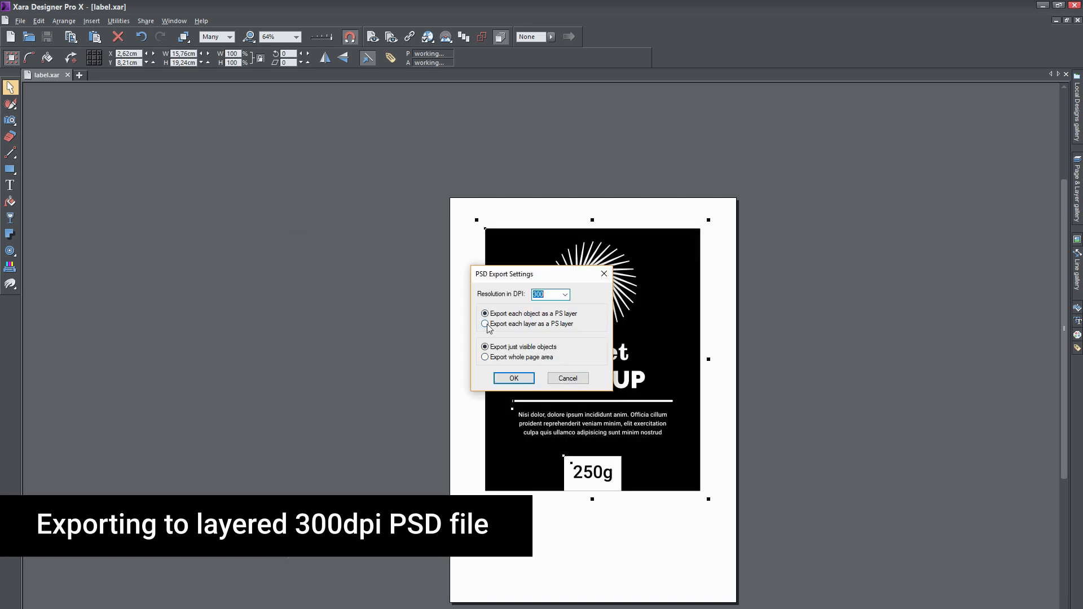
{"action": "left_click", "coordinate": [514, 377]}
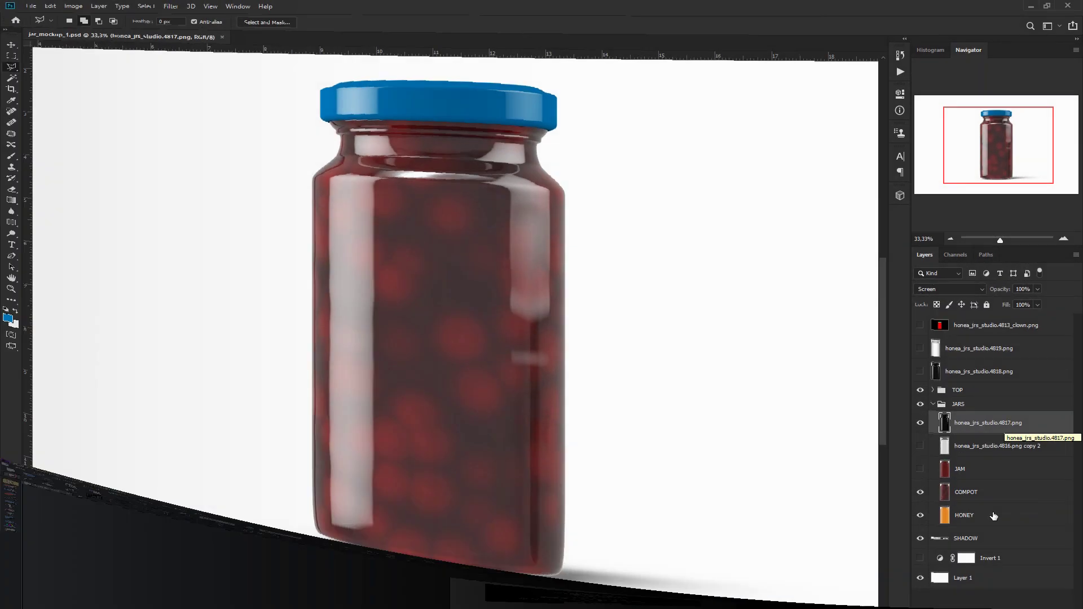
Step: In Photoshop, darken the jar with a clipped Levels layer, show HONEY, and add a darker duplicate
{"action": "left_click", "coordinate": [802, 292]}
{"action": "left_click_drag", "start_coordinate": [834, 211], "coordinate": [837, 204]}
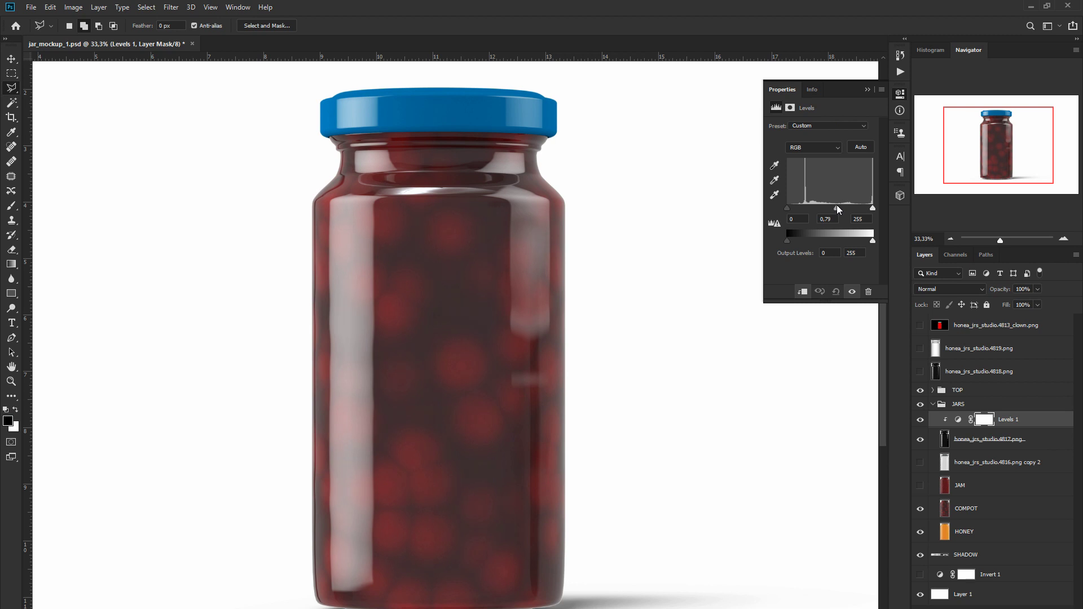
{"action": "left_click", "coordinate": [920, 509]}
{"action": "left_click", "coordinate": [987, 439], "text": "shift"}
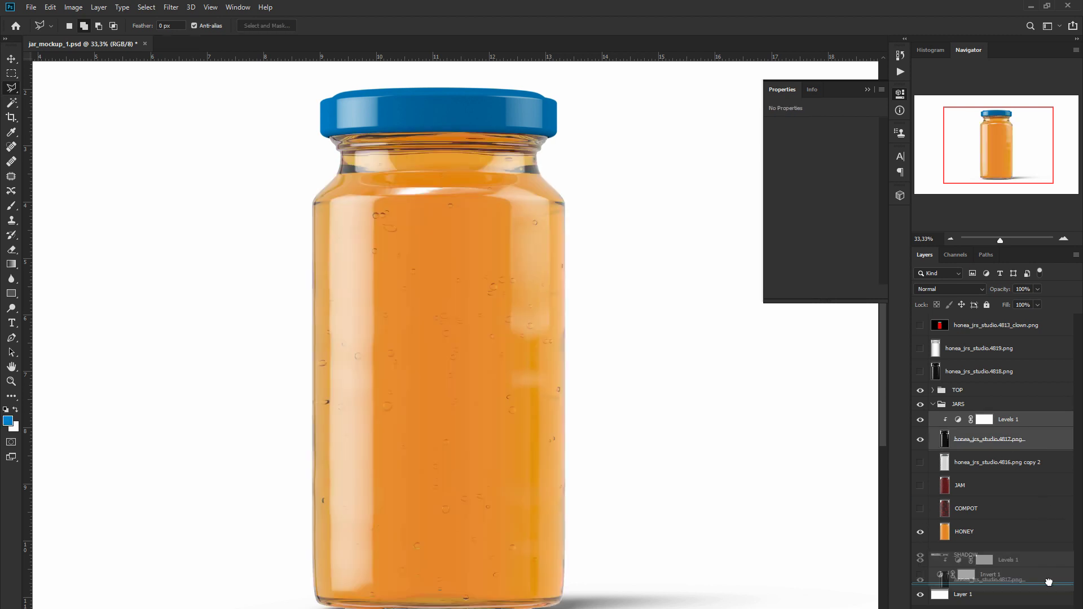
{"action": "key", "text": "ctrl+j"}
{"action": "left_click", "coordinate": [1013, 419]}
{"action": "left_click_drag", "start_coordinate": [837, 209], "coordinate": [858, 210]}
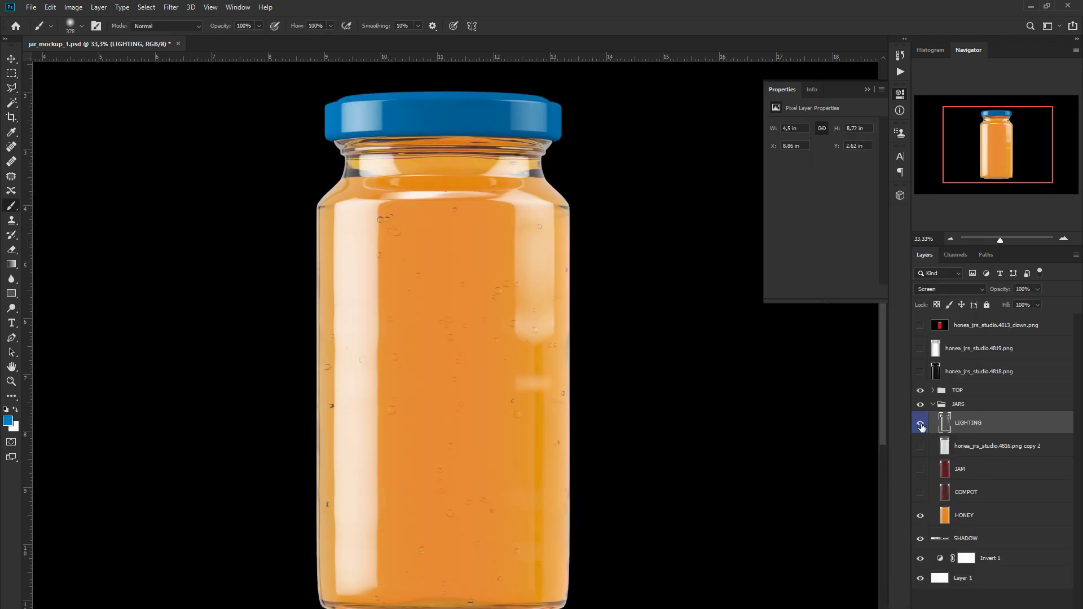
Step: Try adding a mask to the LIGHTING layer, then undo it
{"action": "double_click", "coordinate": [921, 427]}
{"action": "left_click", "coordinate": [958, 601]}
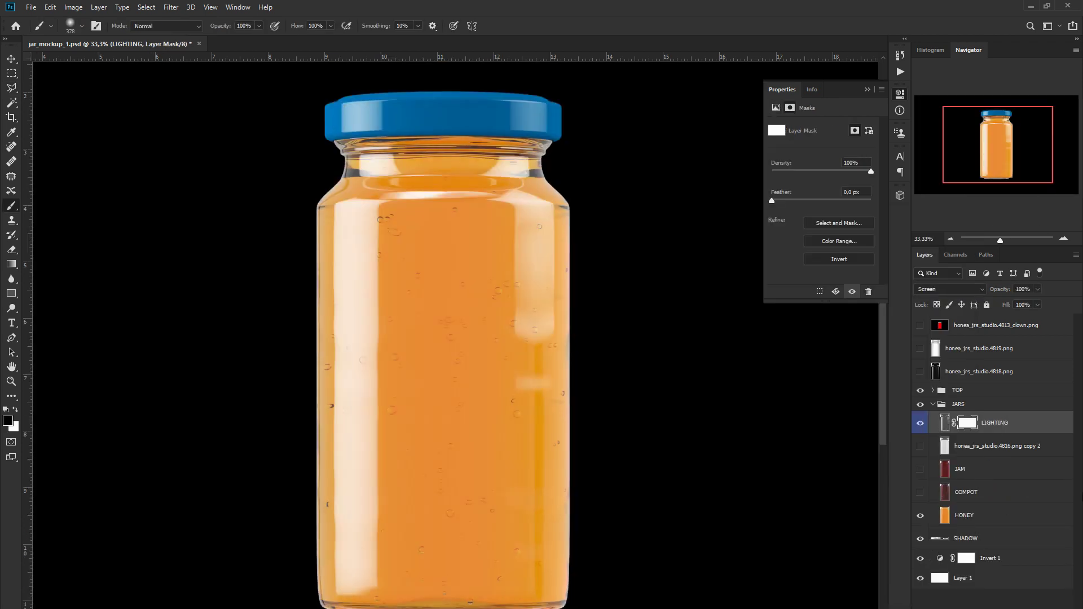
{"action": "key", "text": "bracketleft"}
{"action": "key", "text": "bracketleft"}
{"action": "key", "text": "bracketleft"}
{"action": "key", "text": "ctrl+z"}
Step: Hide the Invert 1 adjustment for a white background and recolour the lid light gold
{"action": "left_click", "coordinate": [920, 558]}
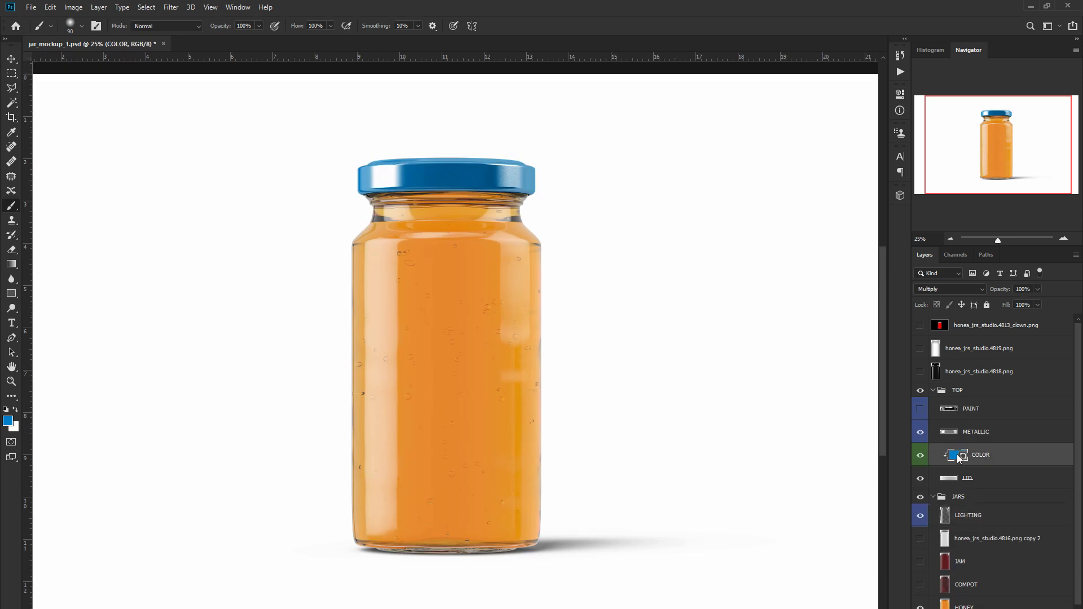
{"action": "left_click_drag", "start_coordinate": [657, 408], "coordinate": [609, 391]}
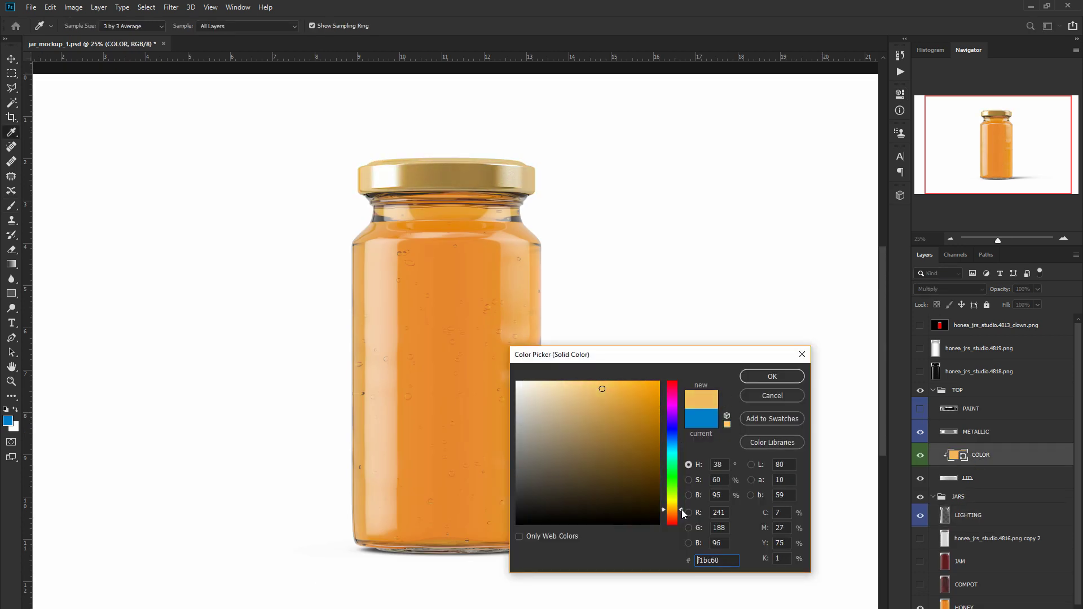
{"action": "left_click_drag", "start_coordinate": [603, 389], "coordinate": [605, 387]}
{"action": "key", "text": "Return"}
Step: Stretch the grid rectangle from the lid to below the jar base and past its sides
{"action": "key", "text": "b"}
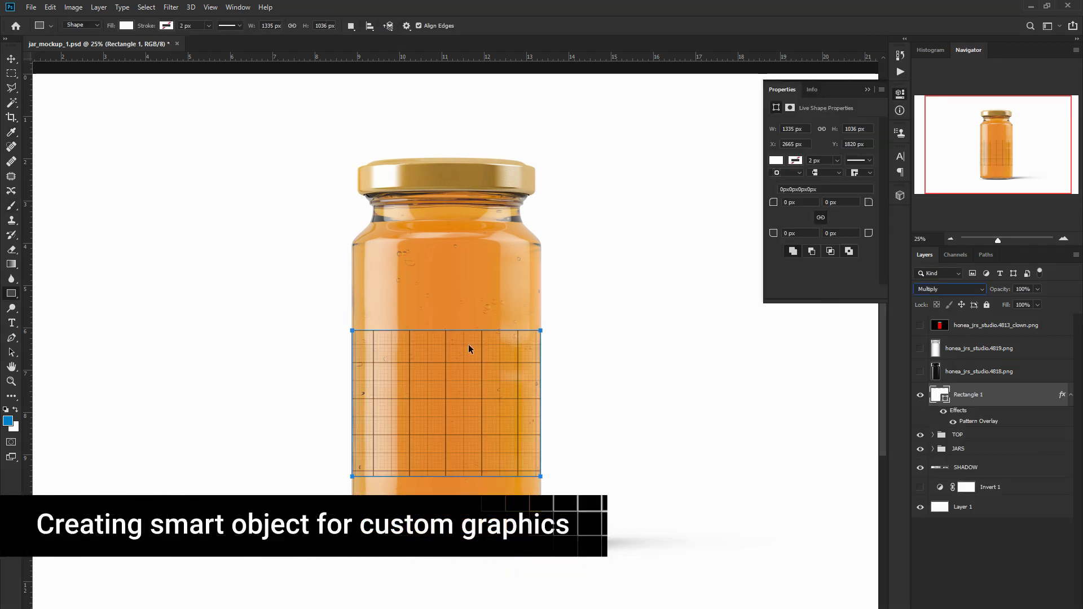
{"action": "left_click_drag", "start_coordinate": [456, 329], "coordinate": [456, 159]}
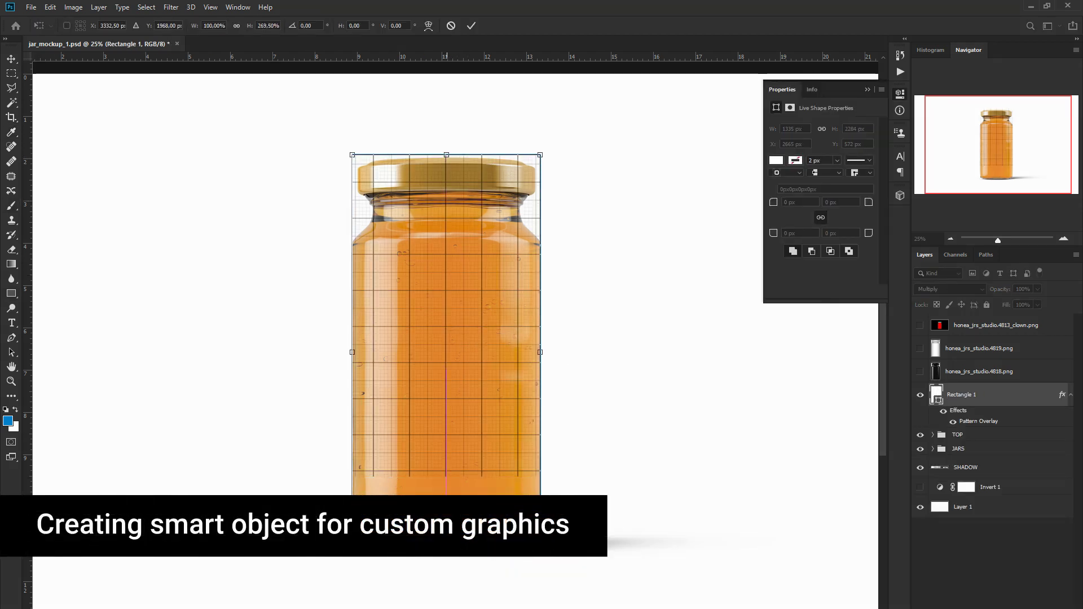
{"action": "left_click_drag", "start_coordinate": [446, 475], "coordinate": [446, 558]}
{"action": "left_click_drag", "start_coordinate": [540, 357], "coordinate": [584, 357]}
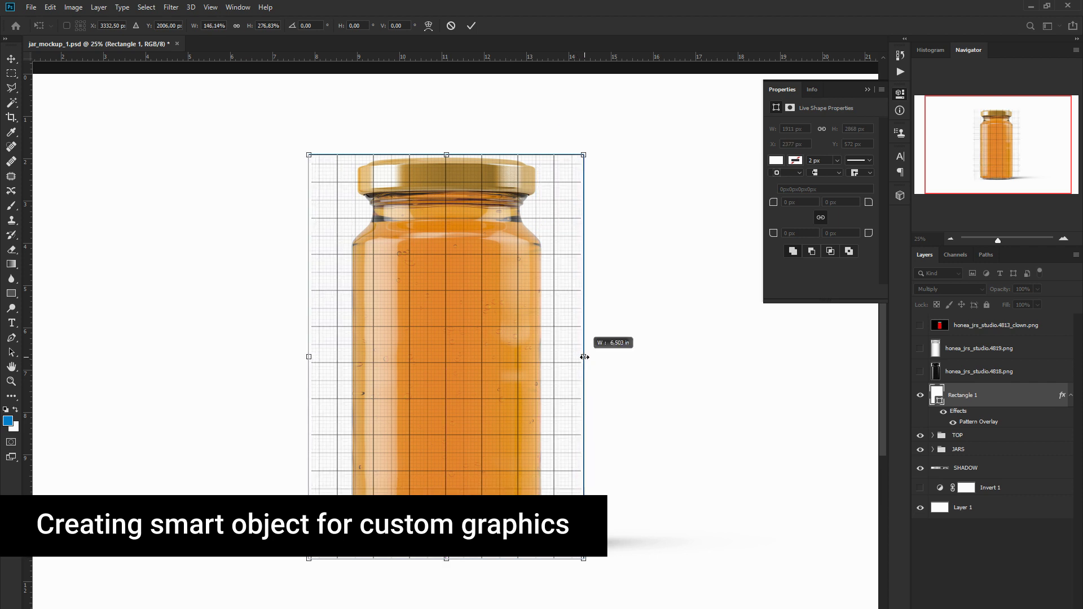
{"action": "left_click", "coordinate": [471, 25]}
Step: Convert the rectangle to a smart object named DESIGN with Multiply blending
{"action": "right_click", "coordinate": [1030, 396]}
{"action": "left_click", "coordinate": [929, 361]}
{"action": "double_click", "coordinate": [963, 394]}
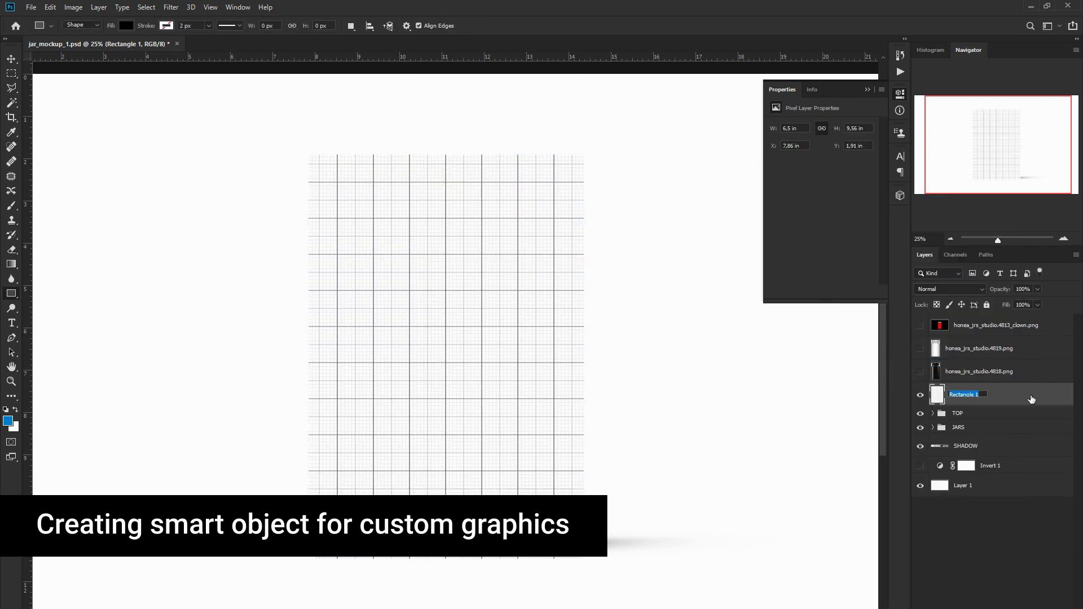
{"action": "type", "text": "DESIGN"}
{"action": "right_click", "coordinate": [1031, 399]}
{"action": "left_click", "coordinate": [897, 353]}
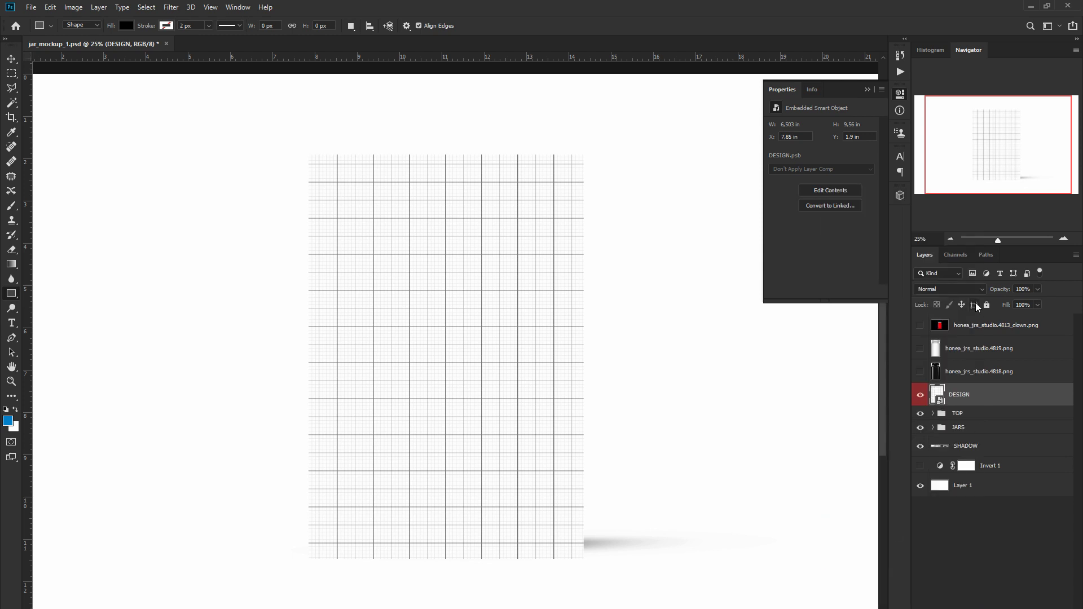
{"action": "key", "text": "shift+alt+m"}
Step: Place guides at the jar's left and right edges
{"action": "key", "text": "ctrl+t"}
{"action": "left_click_drag", "start_coordinate": [27, 375], "coordinate": [361, 344]}
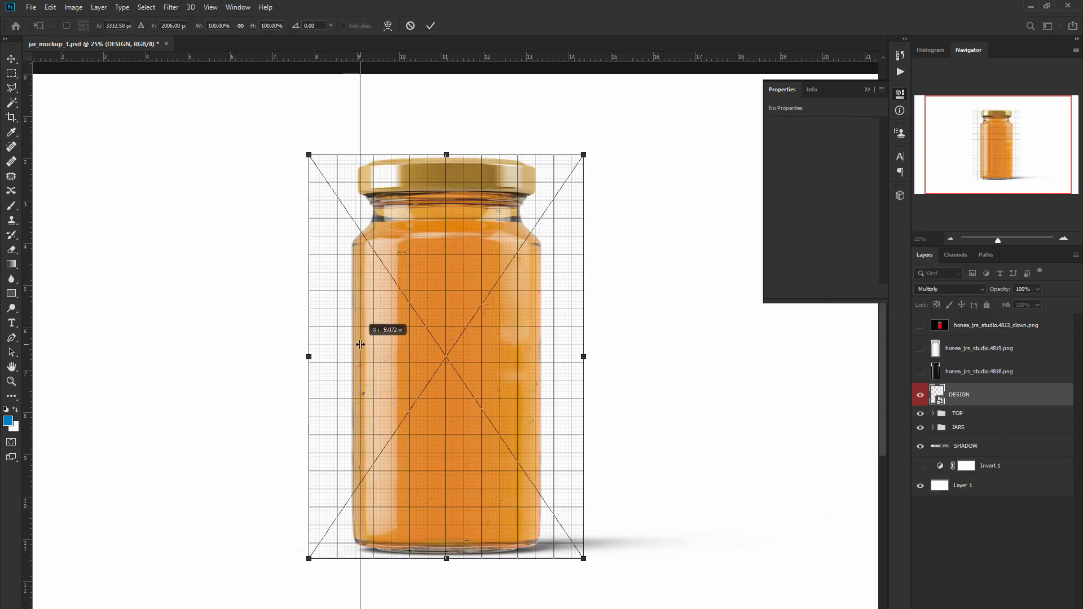
{"action": "left_click_drag", "start_coordinate": [28, 376], "coordinate": [532, 340]}
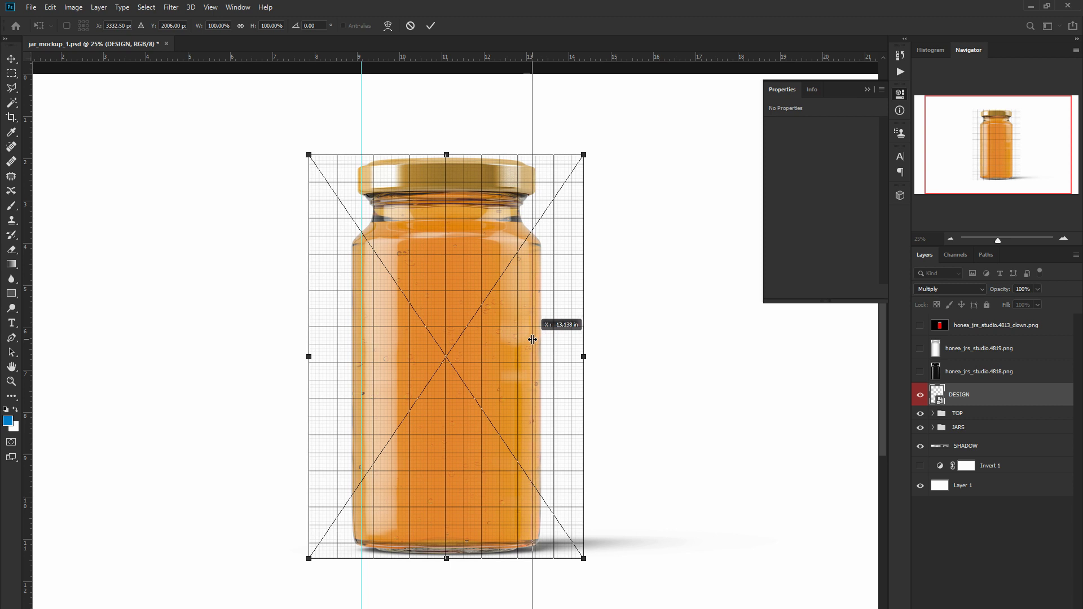
{"action": "left_click_drag", "start_coordinate": [532, 339], "coordinate": [532, 339]}
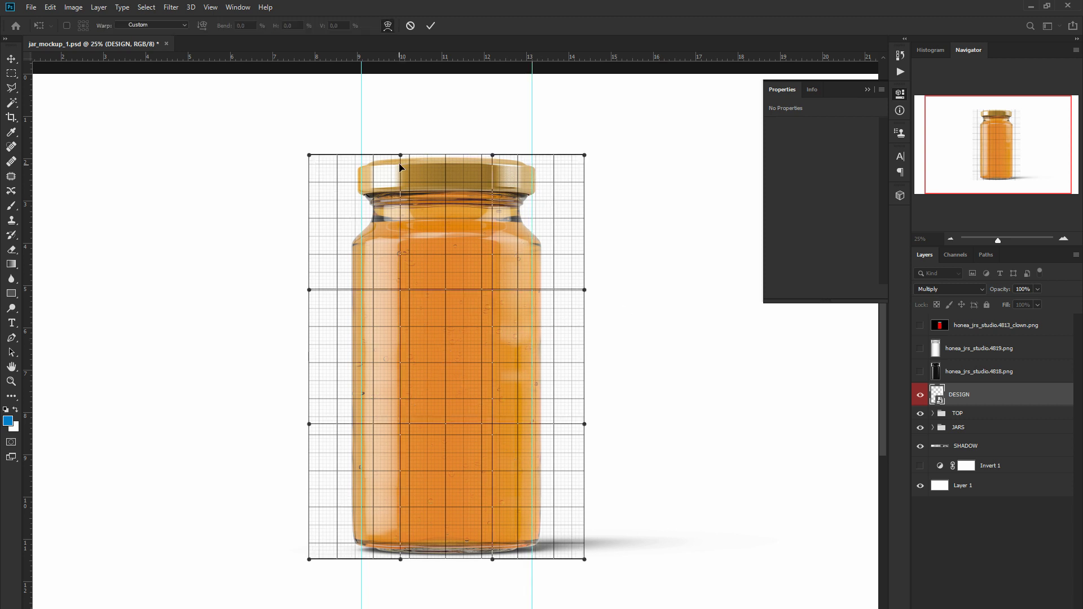
Step: Warp the DESIGN grid so its top, bottom and sides follow the jar's curved body
{"action": "left_click_drag", "start_coordinate": [399, 165], "coordinate": [361, 156]}
{"action": "left_click_drag", "start_coordinate": [495, 154], "coordinate": [531, 154]}
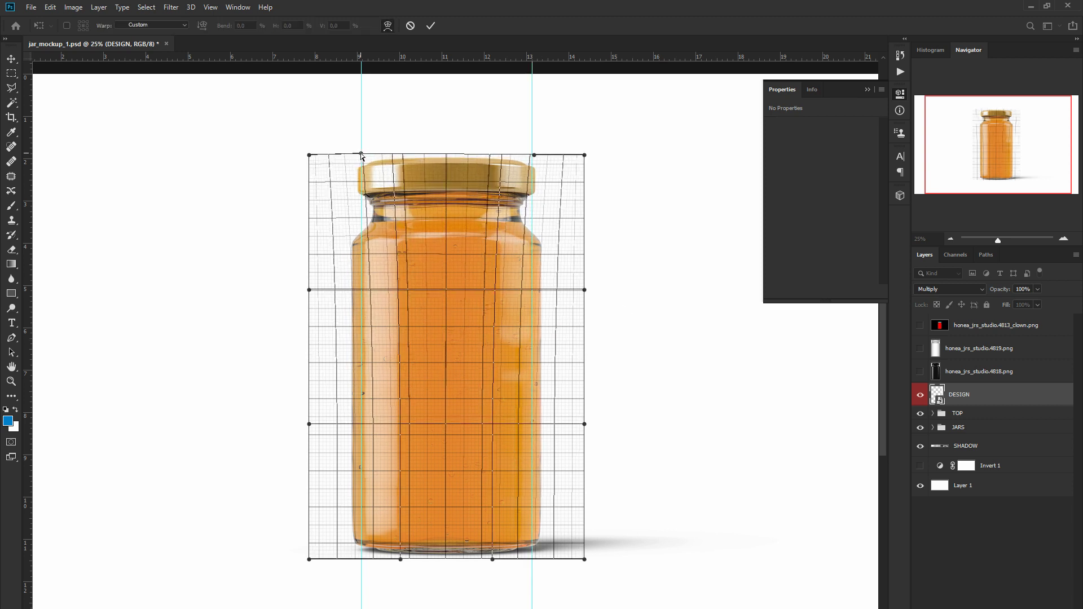
{"action": "left_click_drag", "start_coordinate": [400, 559], "coordinate": [361, 559]}
{"action": "left_click_drag", "start_coordinate": [492, 559], "coordinate": [532, 559]}
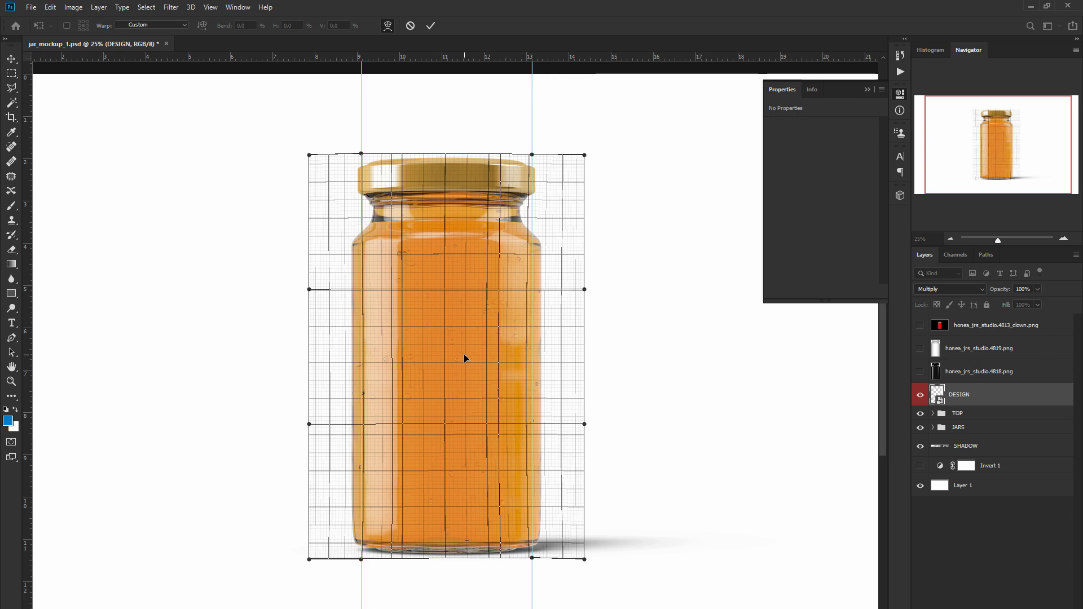
{"action": "left_click_drag", "start_coordinate": [584, 559], "coordinate": [546, 548]}
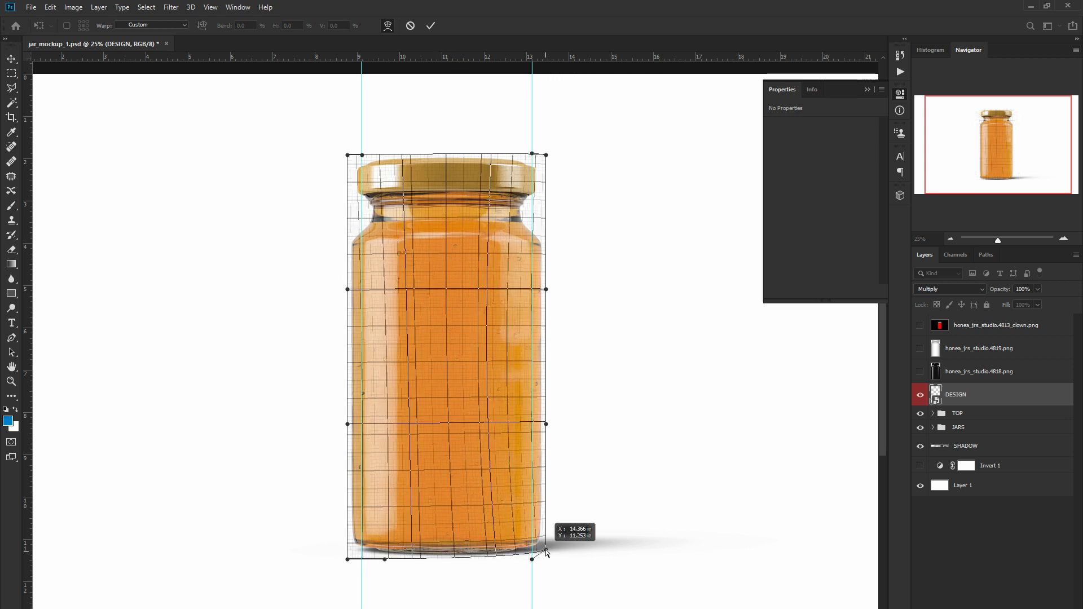
{"action": "left_click_drag", "start_coordinate": [348, 559], "coordinate": [349, 550]}
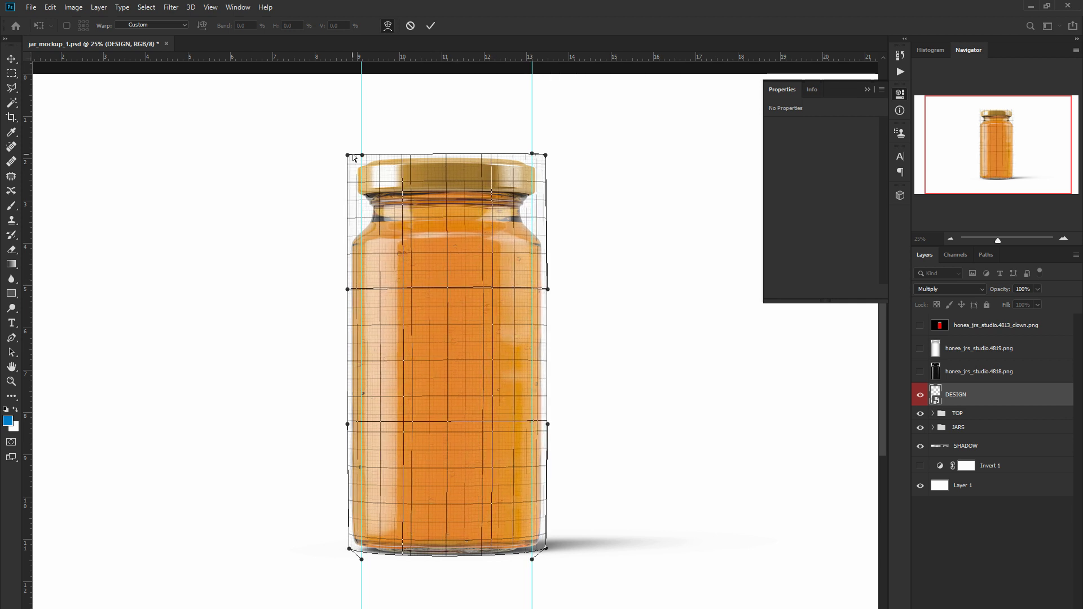
Step: Commit the warp, clear guides, and mask DESIGN to the expanded jar selection
{"action": "left_click", "coordinate": [431, 26]}
{"action": "left_click", "coordinate": [210, 7]}
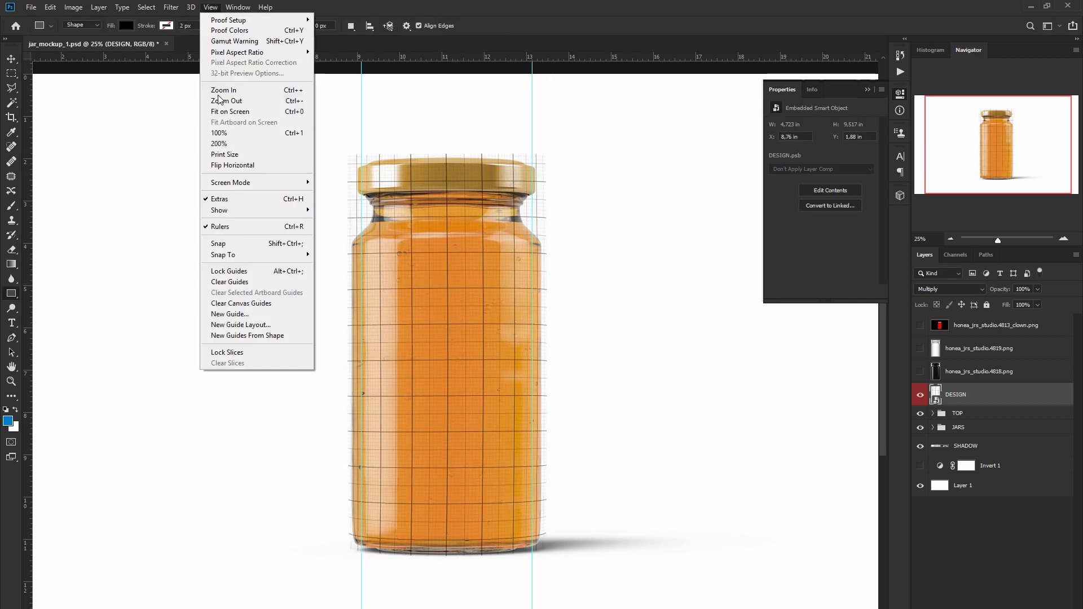
{"action": "left_click", "coordinate": [243, 282]}
{"action": "left_click", "coordinate": [933, 427]}
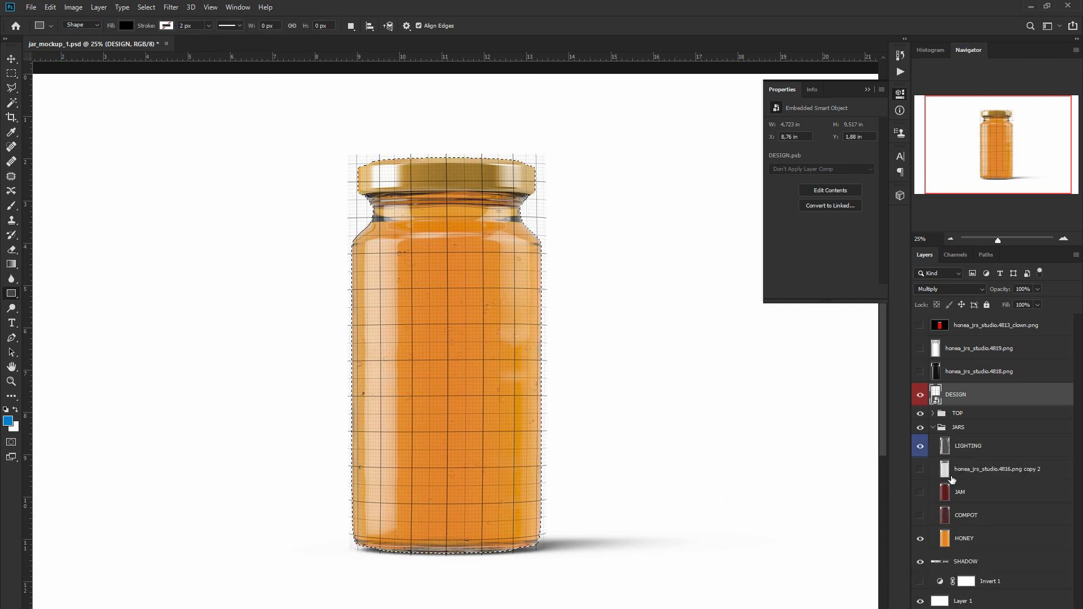
{"action": "left_click", "coordinate": [146, 7]}
{"action": "left_click", "coordinate": [278, 189]}
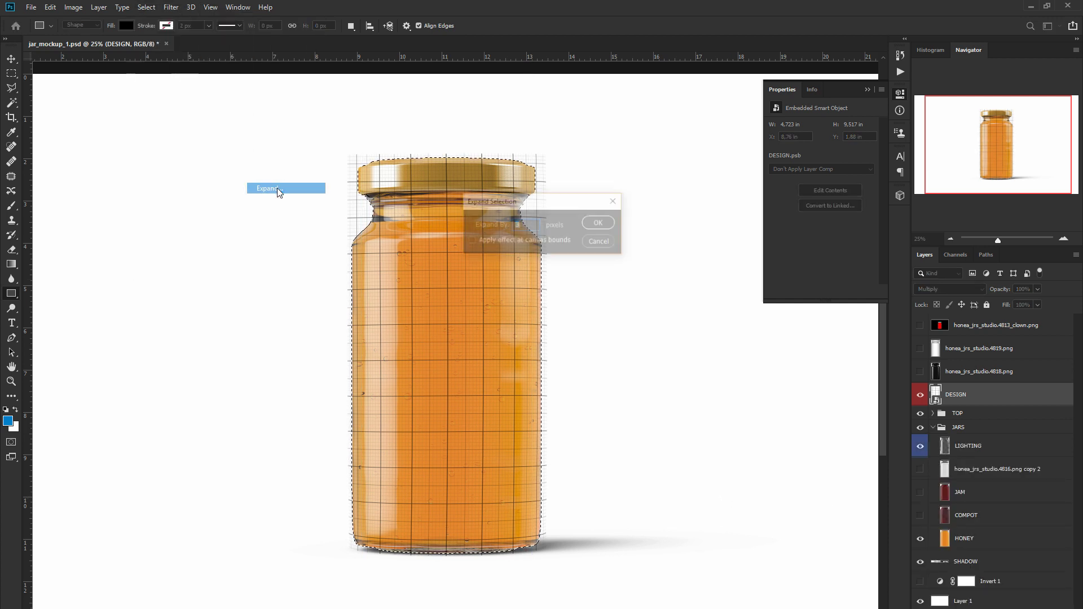
{"action": "left_click", "coordinate": [598, 223]}
{"action": "left_click", "coordinate": [957, 396]}
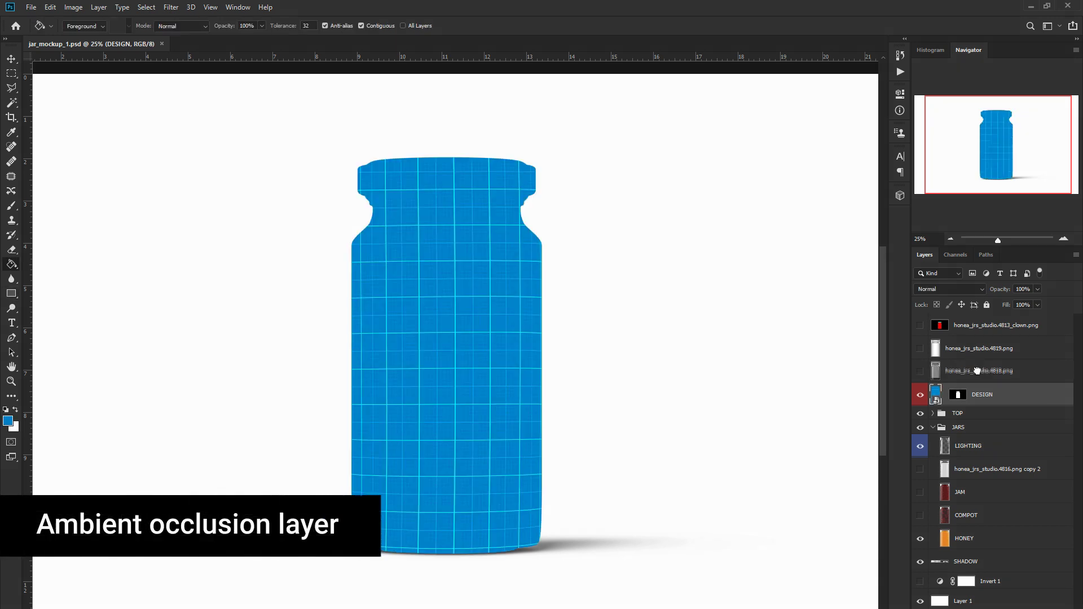
Step: Duplicate the shading layer in Linear Burn, lighten it with Levels, and merge down
{"action": "left_click", "coordinate": [950, 289]}
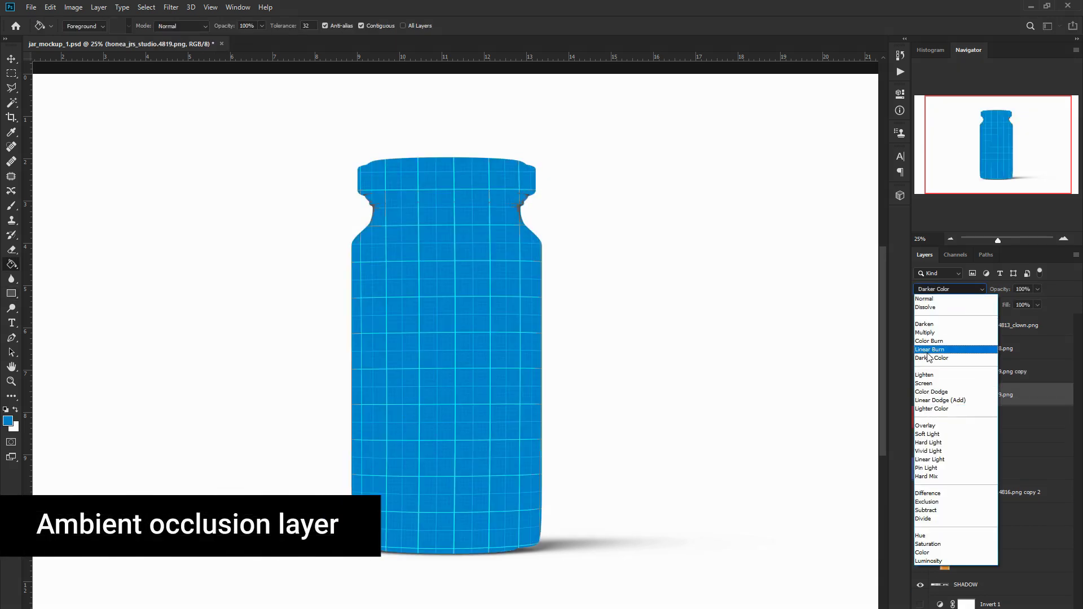
{"action": "left_click", "coordinate": [948, 346]}
{"action": "left_click", "coordinate": [1010, 500]}
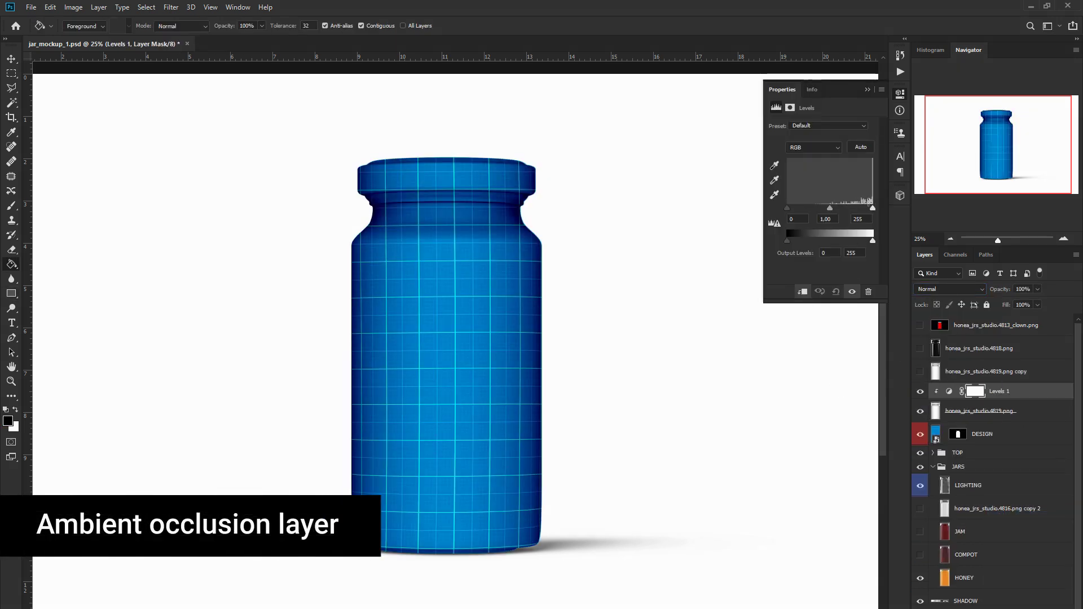
{"action": "left_click_drag", "start_coordinate": [829, 207], "coordinate": [811, 208]}
{"action": "right_click", "coordinate": [992, 390]}
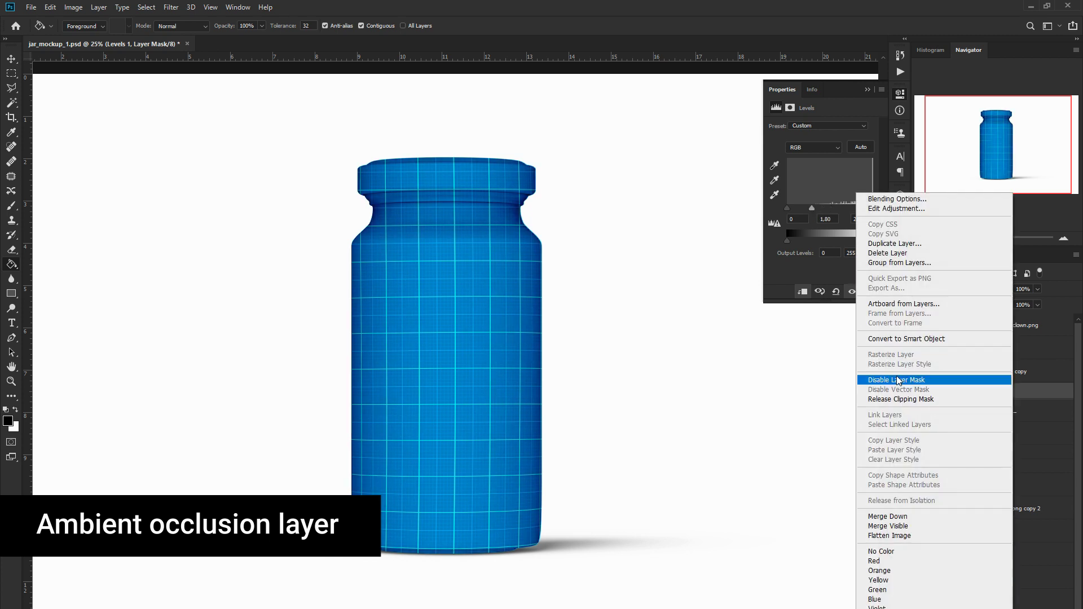
{"action": "left_click", "coordinate": [888, 516]}
{"action": "key", "text": "ctrl+plus"}
Step: Set the shading layer's opacity to 70 and rename it AO
{"action": "left_click", "coordinate": [1020, 288]}
{"action": "type", "text": "70"}
{"action": "key", "text": "Return"}
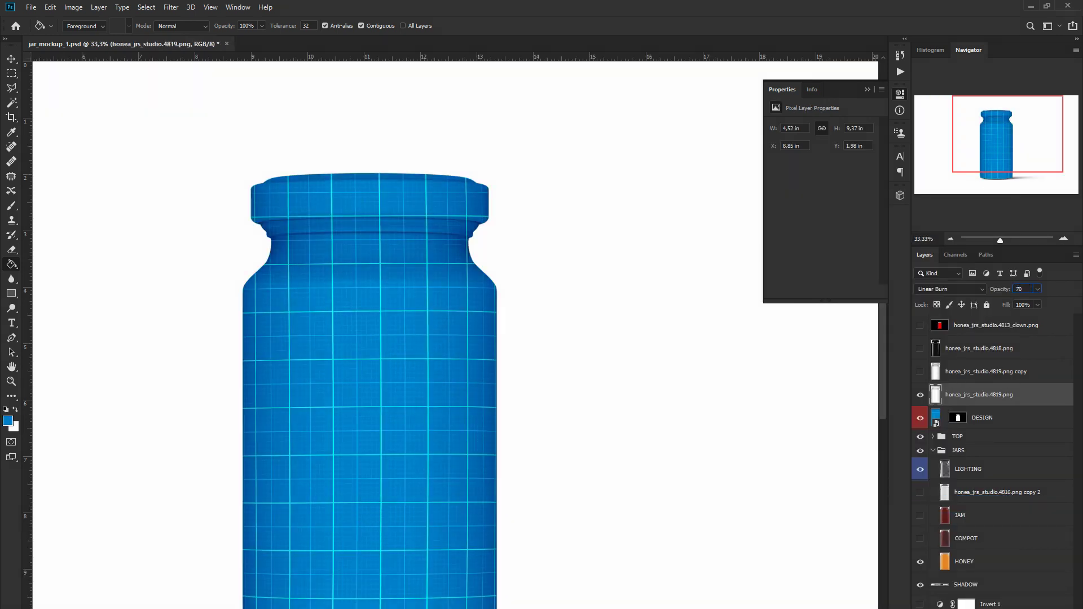
{"action": "right_click", "coordinate": [993, 394]}
{"action": "left_click", "coordinate": [891, 512]}
{"action": "double_click", "coordinate": [978, 394]}
{"action": "type", "text": "AO"}
{"action": "key", "text": "Return"}
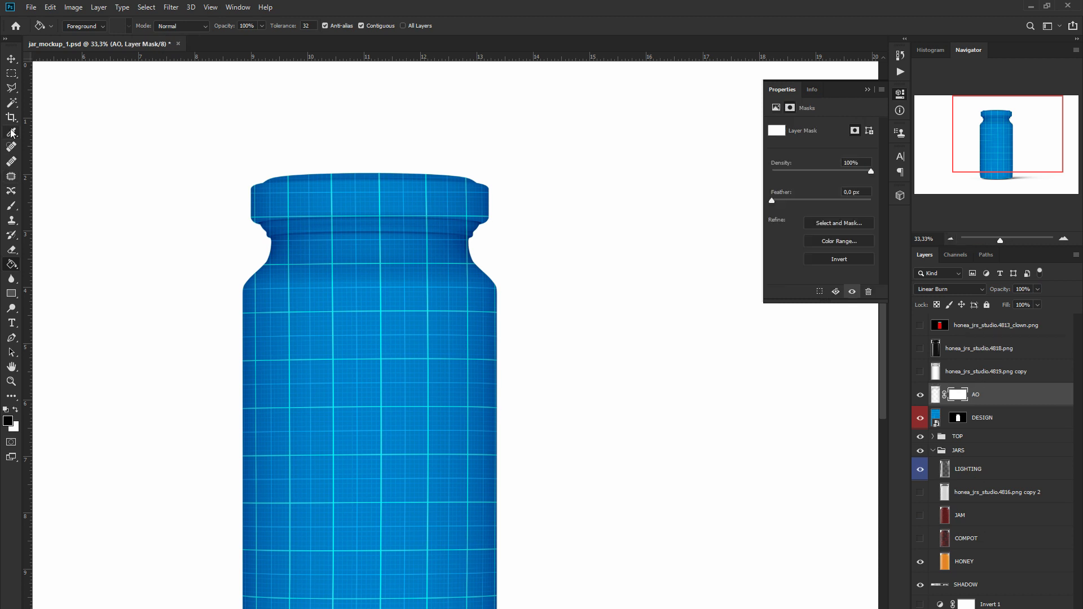
Step: Paint out the AO darkening on the cap and below the neck, then apply the mask
{"action": "left_click", "coordinate": [11, 205]}
{"action": "left_click_drag", "start_coordinate": [303, 190], "coordinate": [406, 196]}
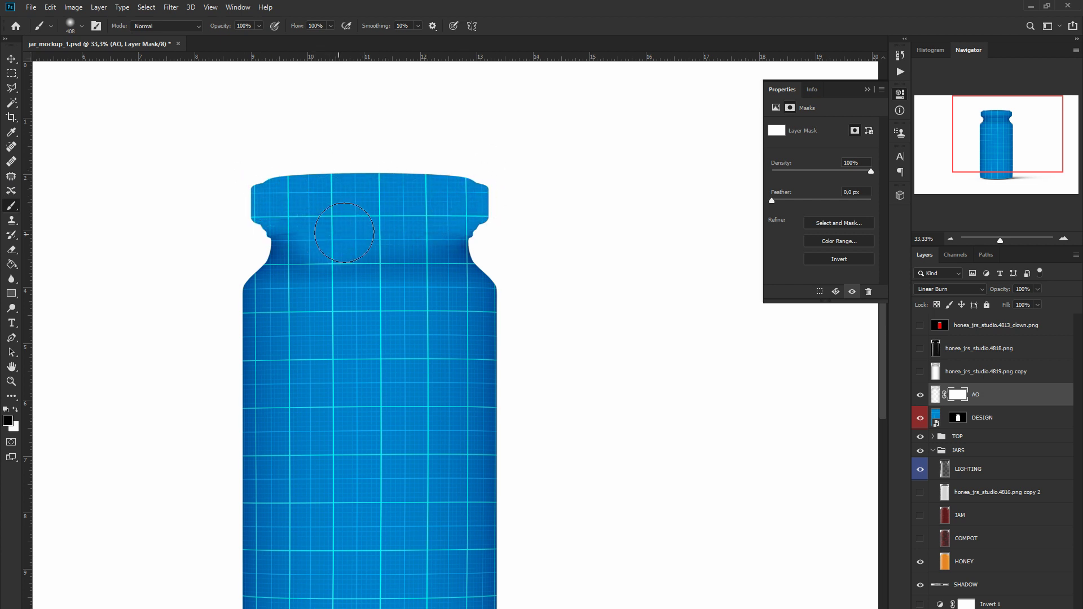
{"action": "left_click_drag", "start_coordinate": [388, 203], "coordinate": [352, 287]}
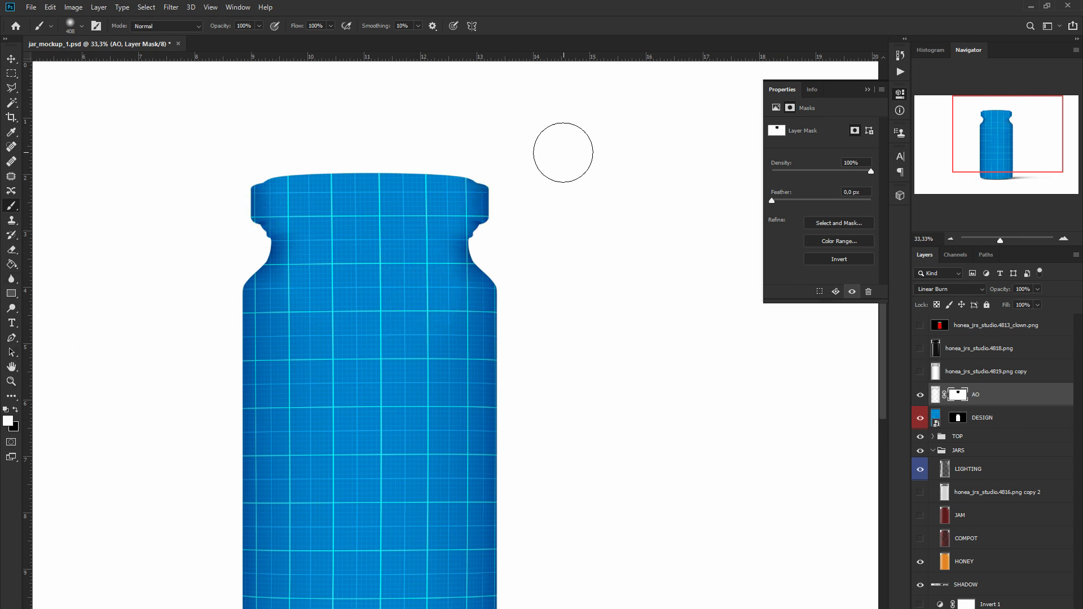
{"action": "left_click", "coordinate": [952, 240]}
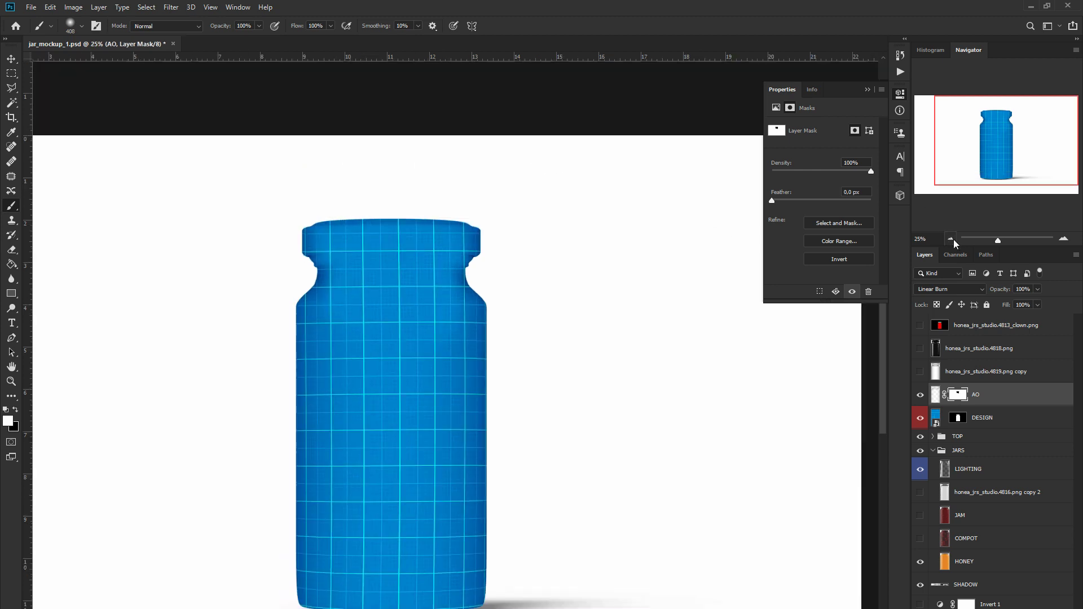
{"action": "left_click_drag", "start_coordinate": [963, 399], "coordinate": [990, 413]}
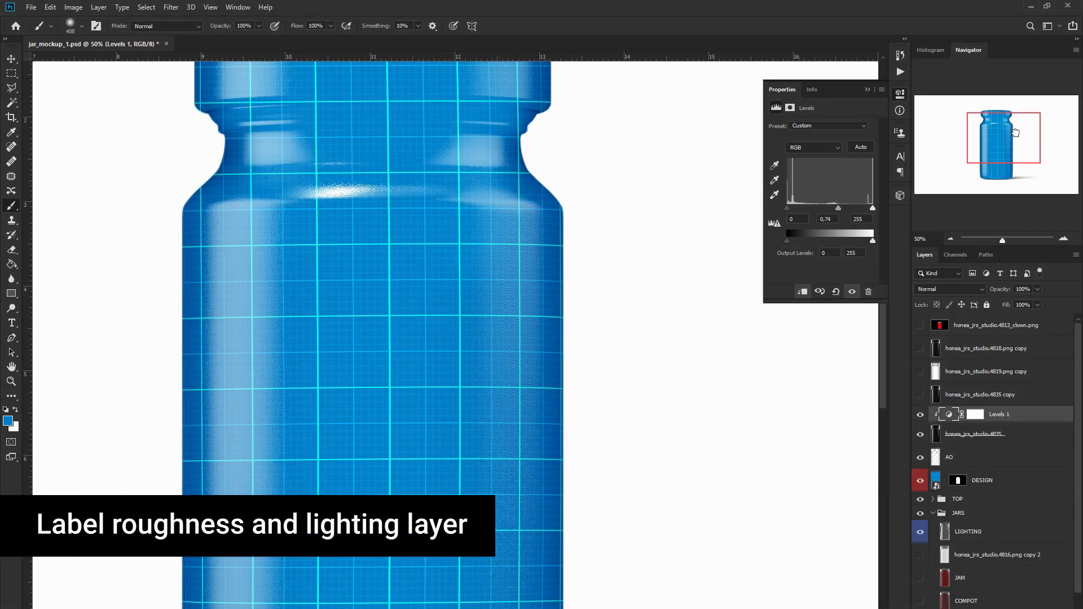
Step: Duplicate the lighting and Levels layers and darken the copy's midtones
{"action": "left_click", "coordinate": [1027, 433], "text": "shift"}
{"action": "key", "text": "ctrl+j"}
{"action": "left_click", "coordinate": [975, 414]}
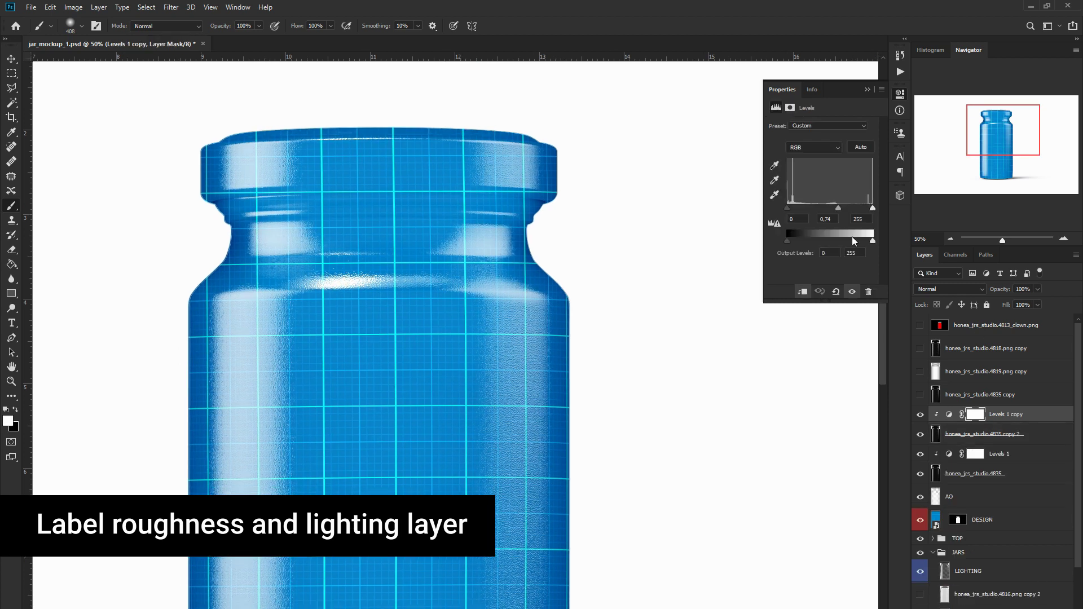
{"action": "left_click_drag", "start_coordinate": [843, 206], "coordinate": [850, 208]}
{"action": "left_click_drag", "start_coordinate": [1022, 157], "coordinate": [1018, 171]}
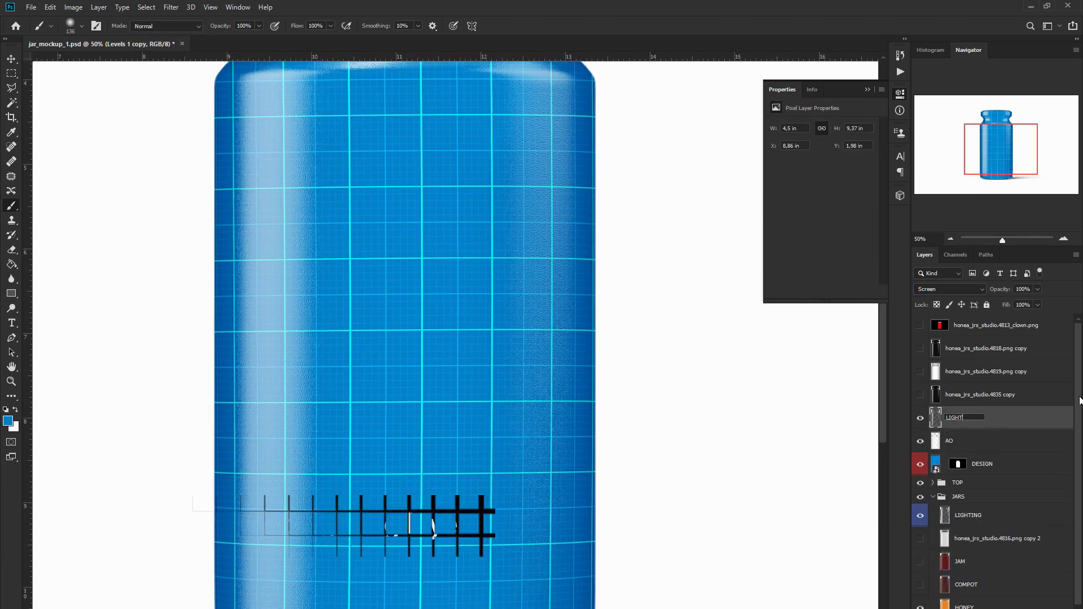
Step: Group the LIGHTING, AO and DESIGN layers into a DESIGN group
{"action": "right_click", "coordinate": [1015, 418]}
{"action": "key", "text": "Escape"}
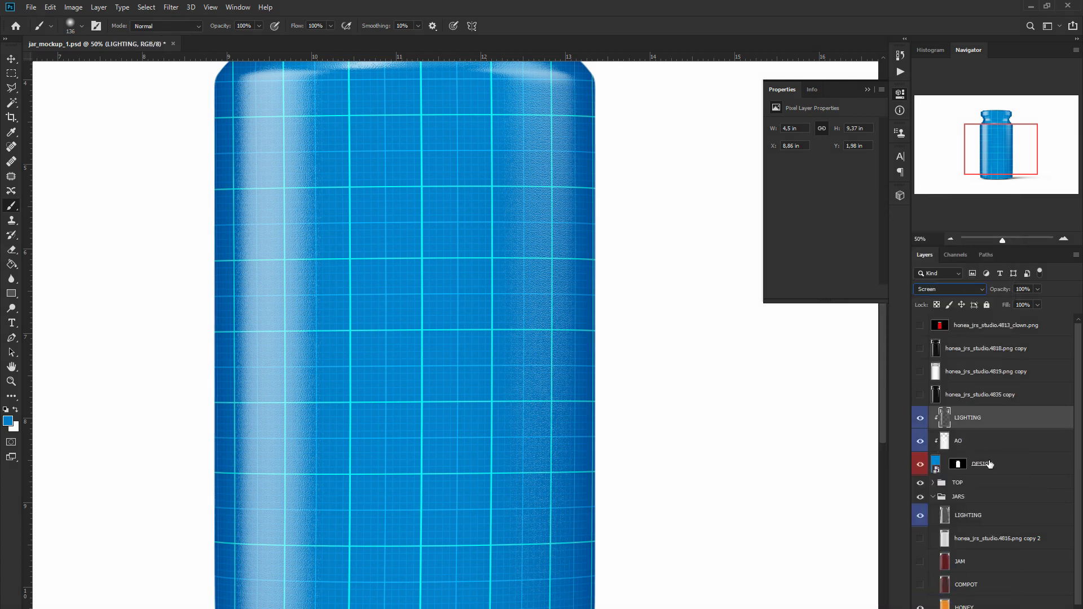
{"action": "key", "text": "ctrl+g"}
Step: Paint black on the LIGHTING mask to remove stray highlights along the jar's edges
{"action": "left_click", "coordinate": [956, 234]}
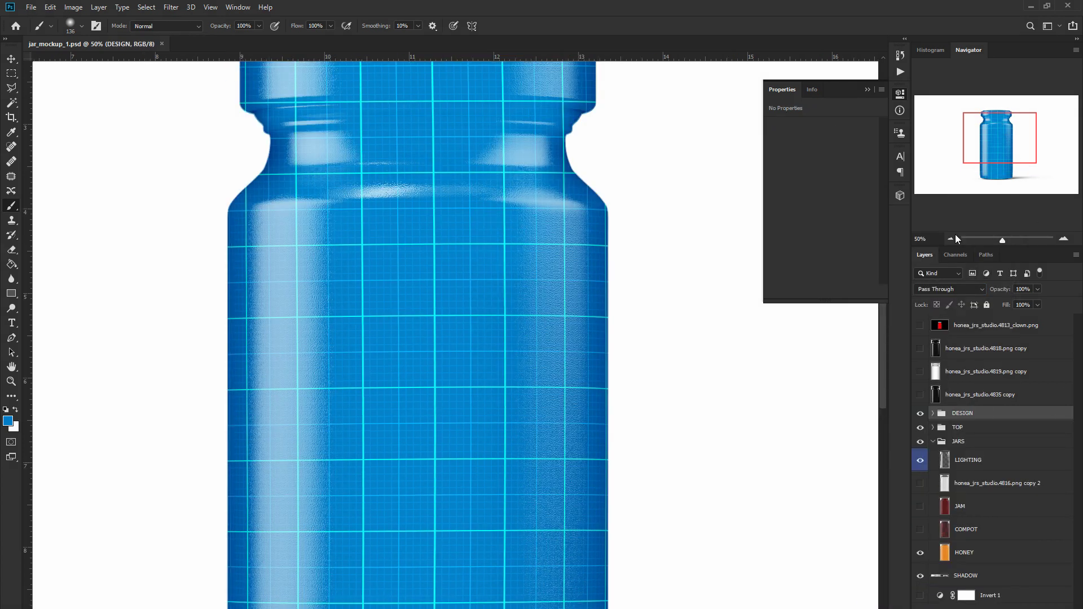
{"action": "left_click", "coordinate": [933, 413]}
{"action": "left_click", "coordinate": [976, 432]}
{"action": "left_click", "coordinate": [1063, 239]}
{"action": "left_click", "coordinate": [1063, 238]}
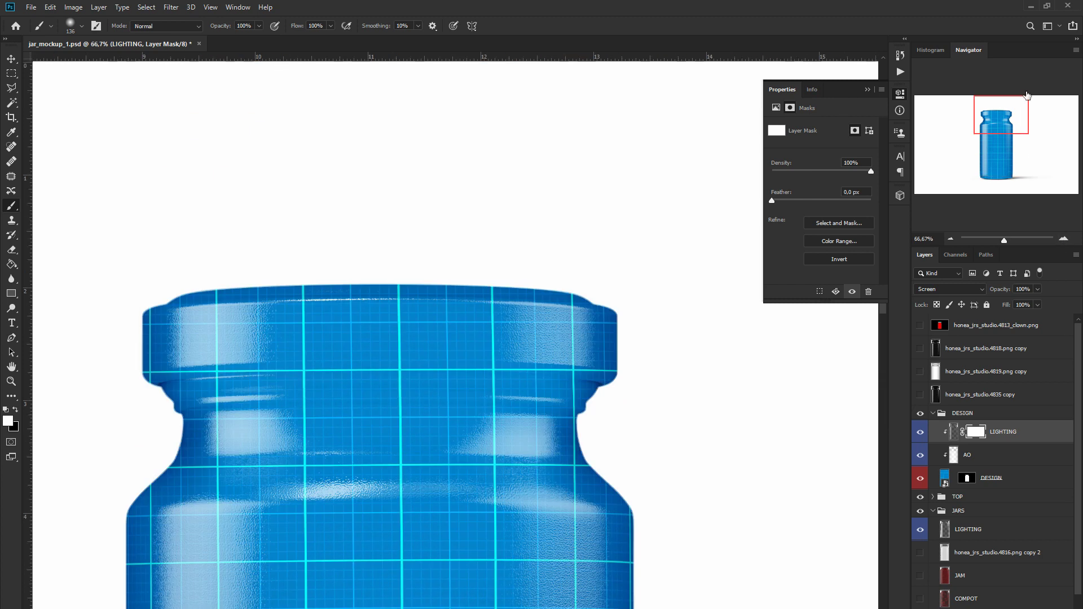
{"action": "key", "text": "x"}
{"action": "left_click_drag", "start_coordinate": [606, 279], "coordinate": [655, 553]}
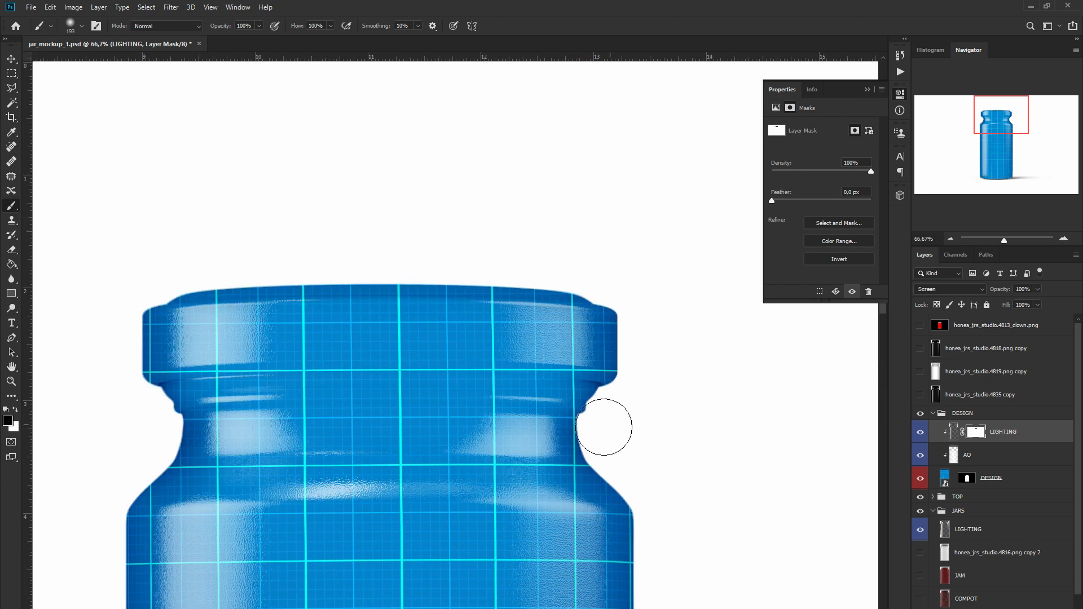
{"action": "left_click", "coordinate": [1013, 173]}
{"action": "left_click_drag", "start_coordinate": [1013, 174], "coordinate": [1009, 177]}
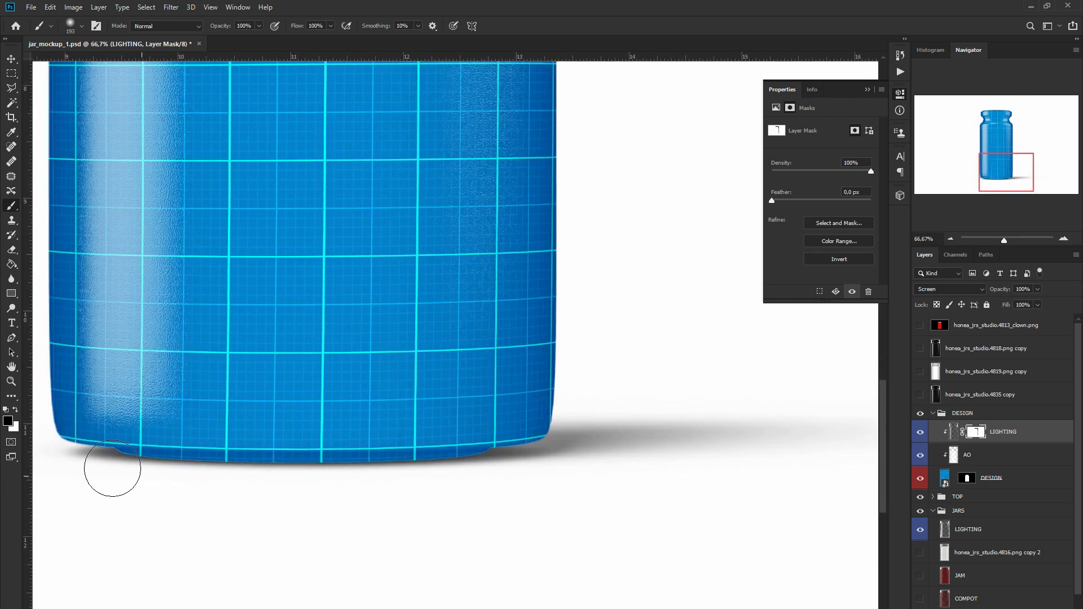
{"action": "left_click", "coordinate": [972, 174]}
{"action": "scroll", "coordinate": [559, 244], "scroll_direction": "up", "scroll_amount": 5}
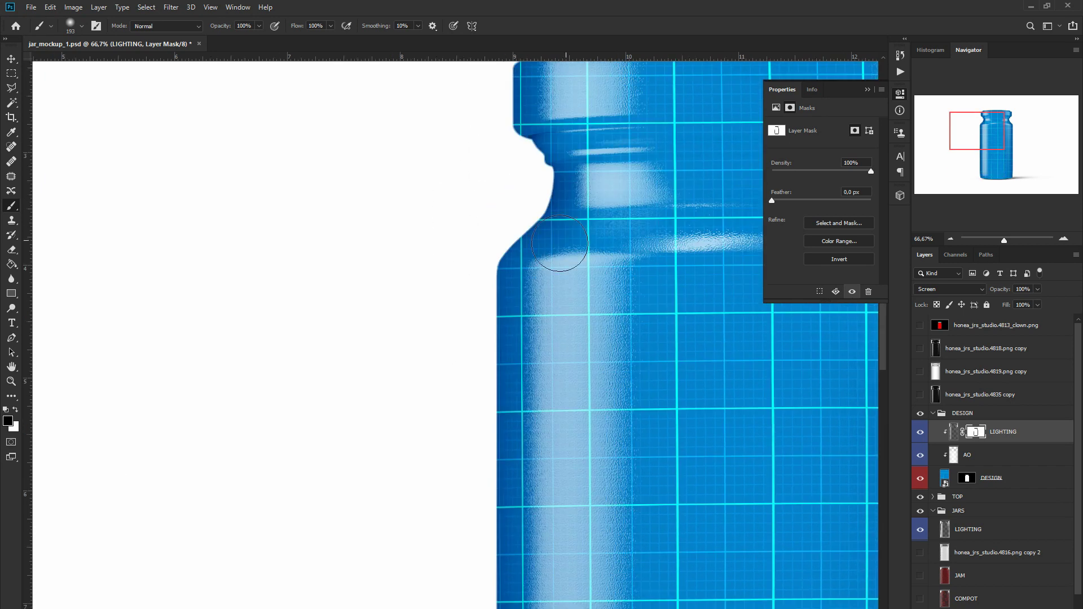
{"action": "left_click_drag", "start_coordinate": [957, 141], "coordinate": [960, 125]}
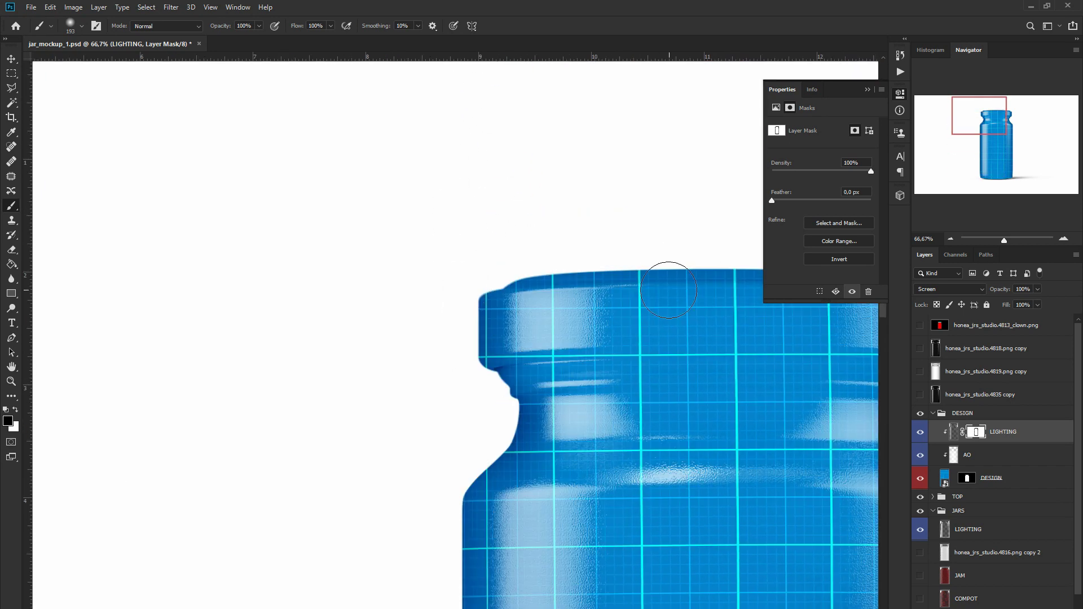
{"action": "left_click", "coordinate": [951, 239]}
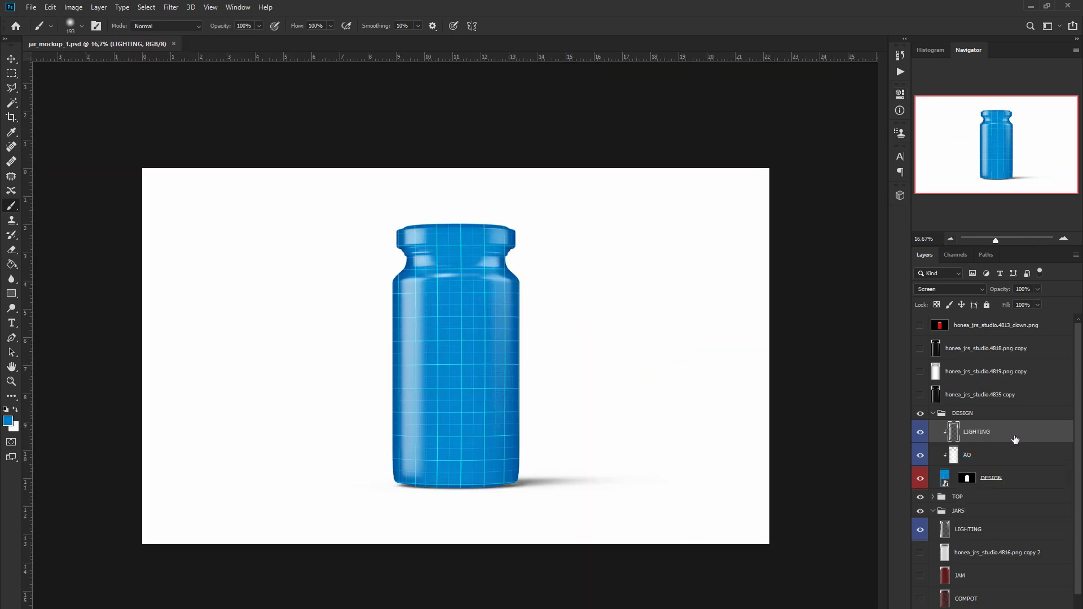
Step: Scale the black label in DESIGN to about 74%, shift it down, and save
{"action": "double_click", "coordinate": [943, 478]}
{"action": "left_click_drag", "start_coordinate": [630, 143], "coordinate": [591, 264]}
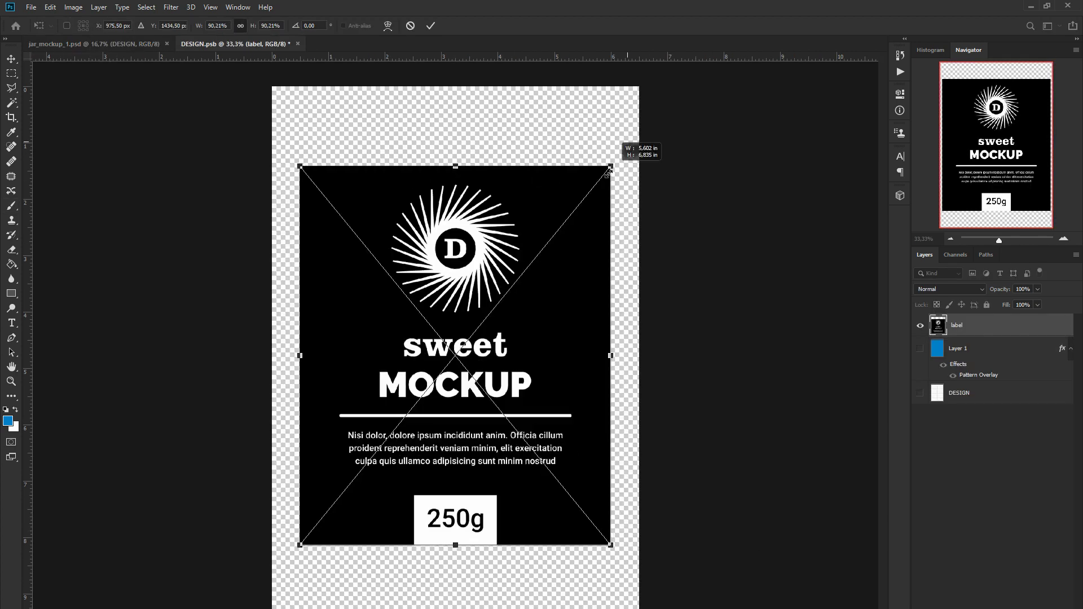
{"action": "left_click_drag", "start_coordinate": [529, 402], "coordinate": [521, 403]}
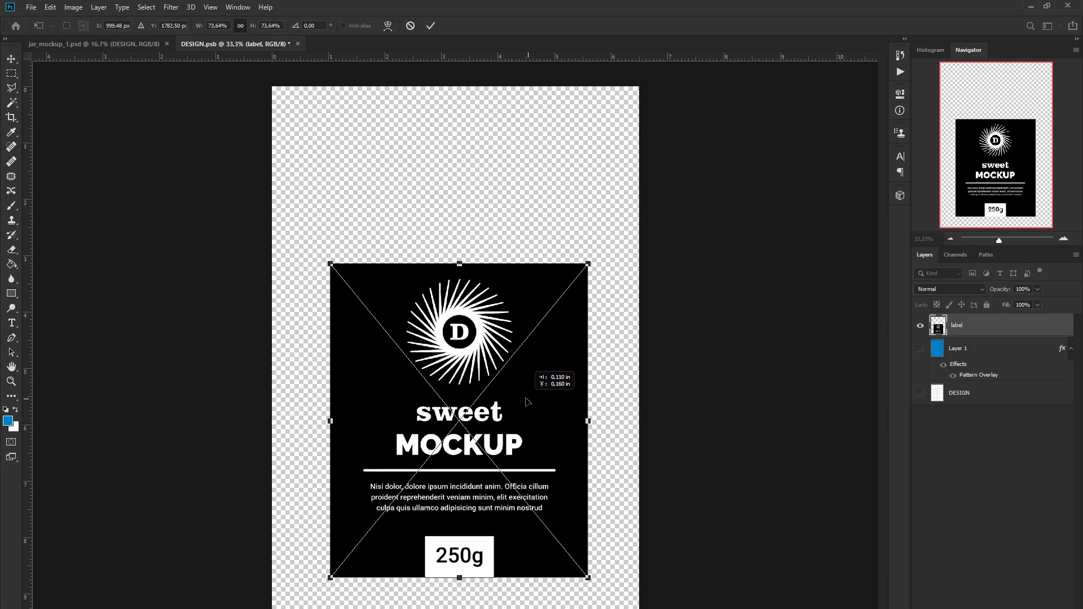
{"action": "left_click", "coordinate": [210, 7]}
{"action": "left_click", "coordinate": [225, 231]}
{"action": "key", "text": "Return"}
{"action": "key", "text": "ctrl+s"}
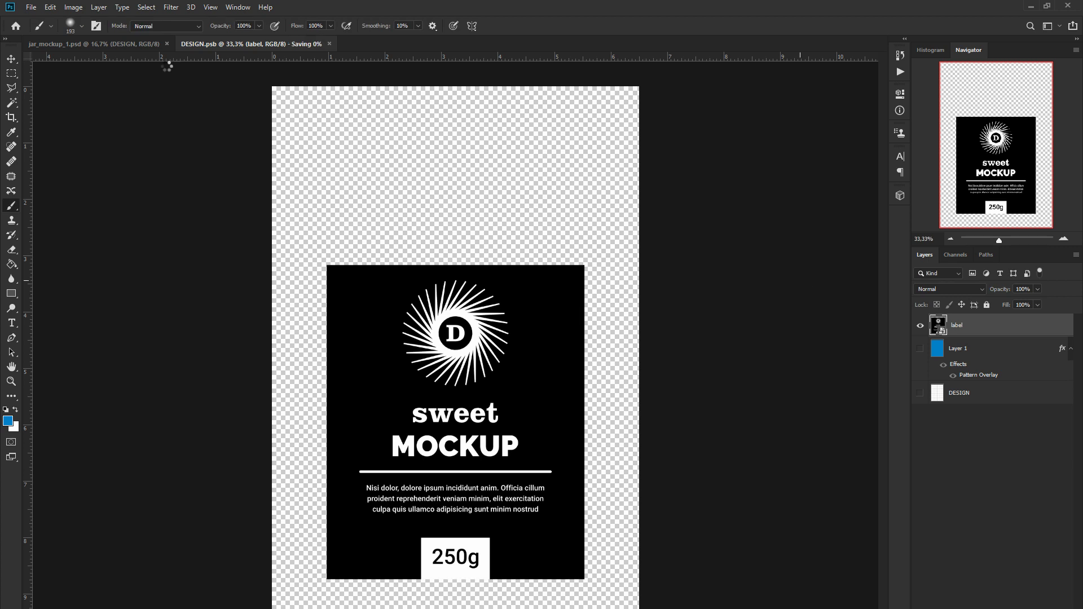
Step: Lower the label LIGHTING layer's opacity on the honey jar mockup
{"action": "left_click", "coordinate": [129, 43]}
{"action": "key", "text": "ctrl+plus"}
{"action": "key", "text": "ctrl+plus"}
{"action": "left_click", "coordinate": [977, 432]}
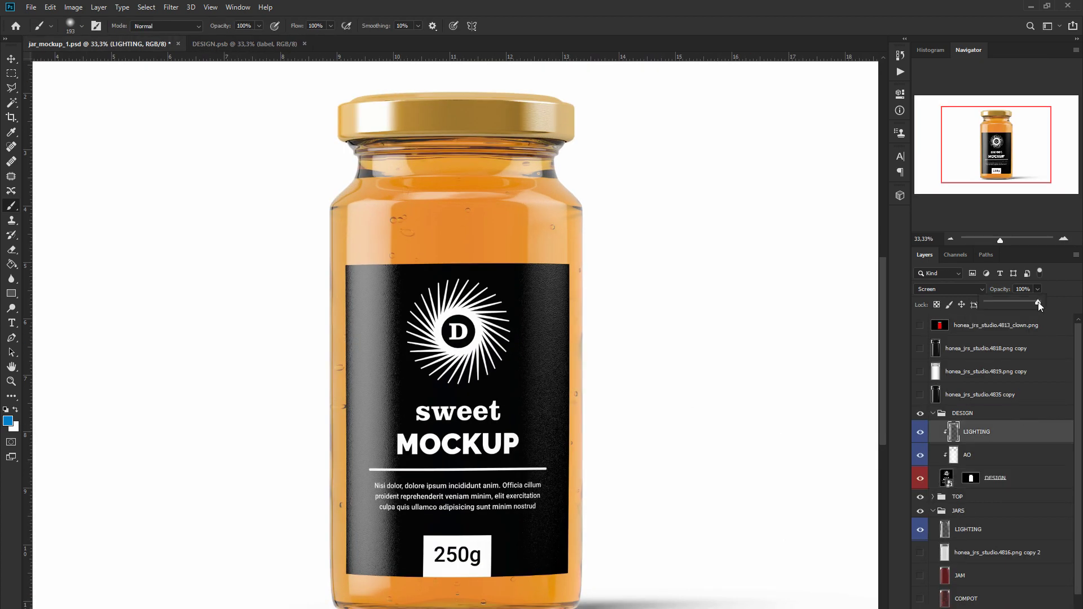
{"action": "left_click_drag", "start_coordinate": [1037, 289], "coordinate": [1027, 303]}
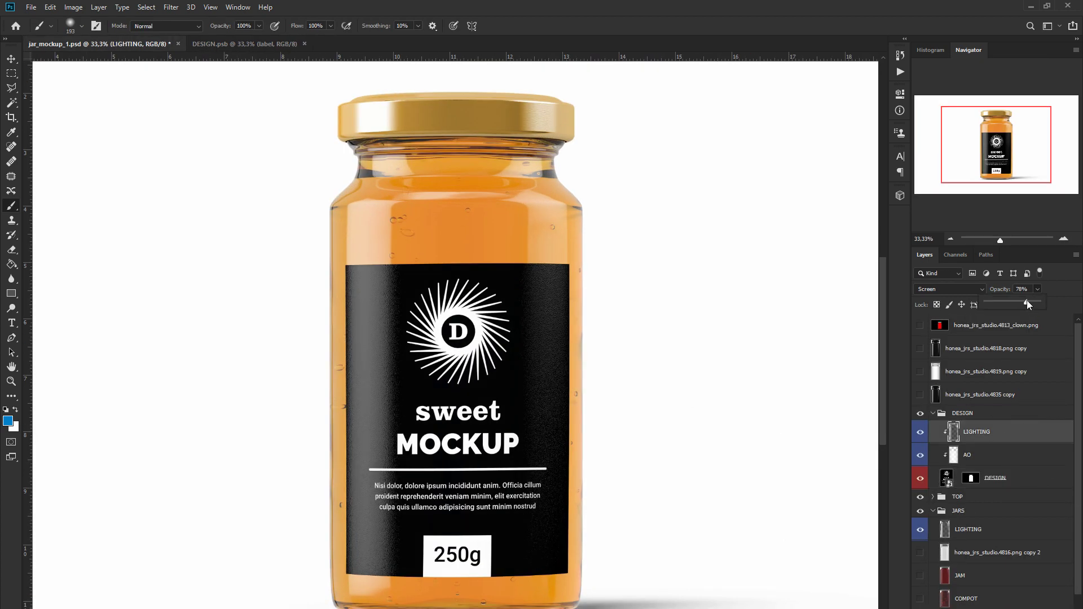
{"action": "left_click", "coordinate": [987, 456]}
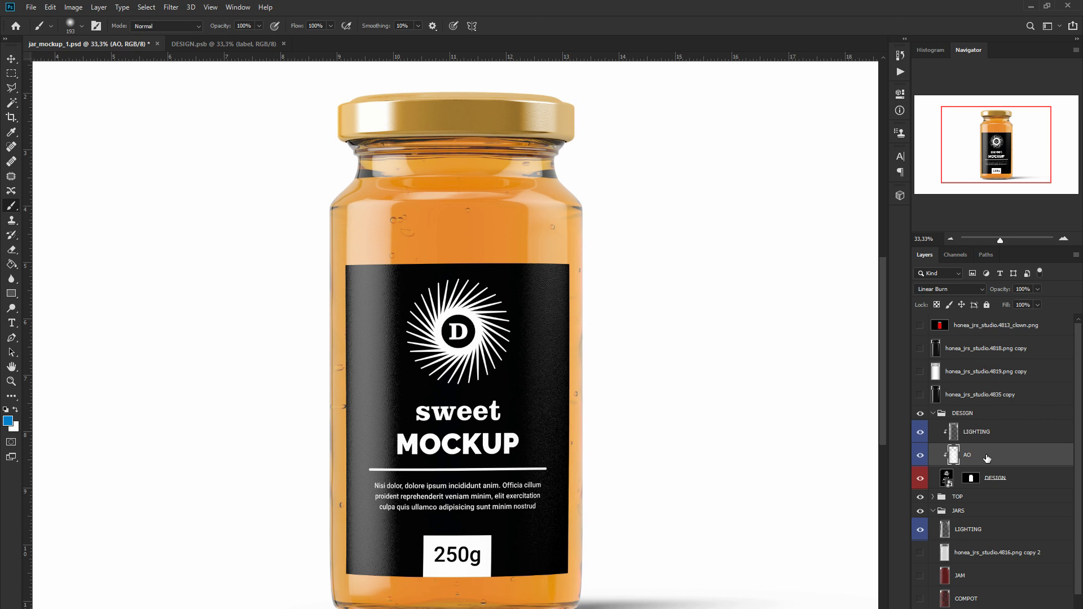
{"action": "left_click", "coordinate": [950, 238]}
{"action": "left_click", "coordinate": [949, 237]}
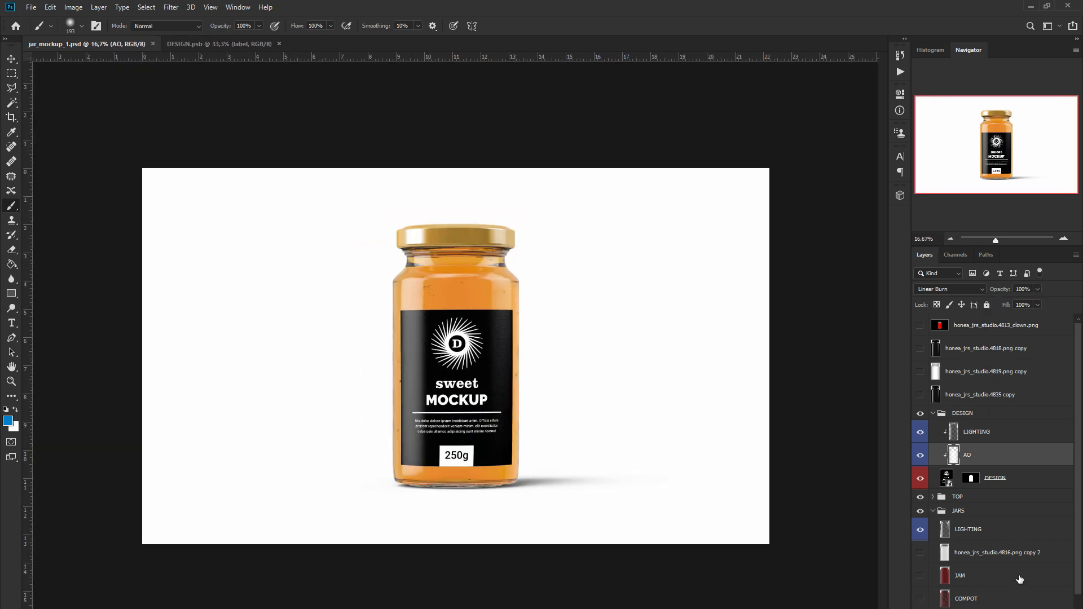
Step: Narrow the top seal-strip layer in DESIGN above the label and check it on the jar
{"action": "left_click", "coordinate": [232, 44]}
{"action": "key", "text": "v"}
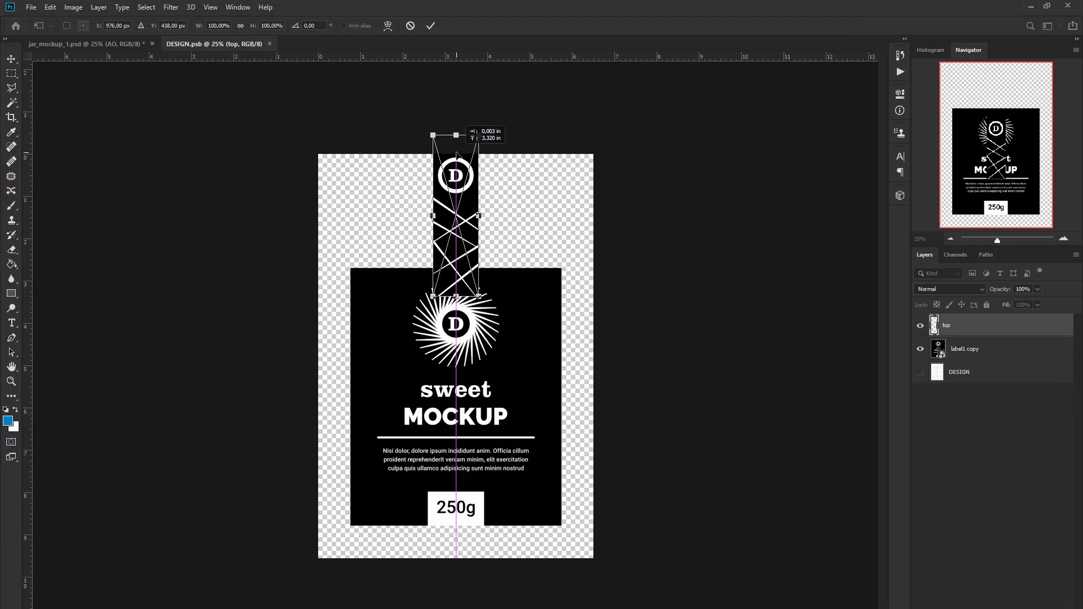
{"action": "left_click_drag", "start_coordinate": [457, 133], "coordinate": [379, 133]}
{"action": "key", "text": "Return"}
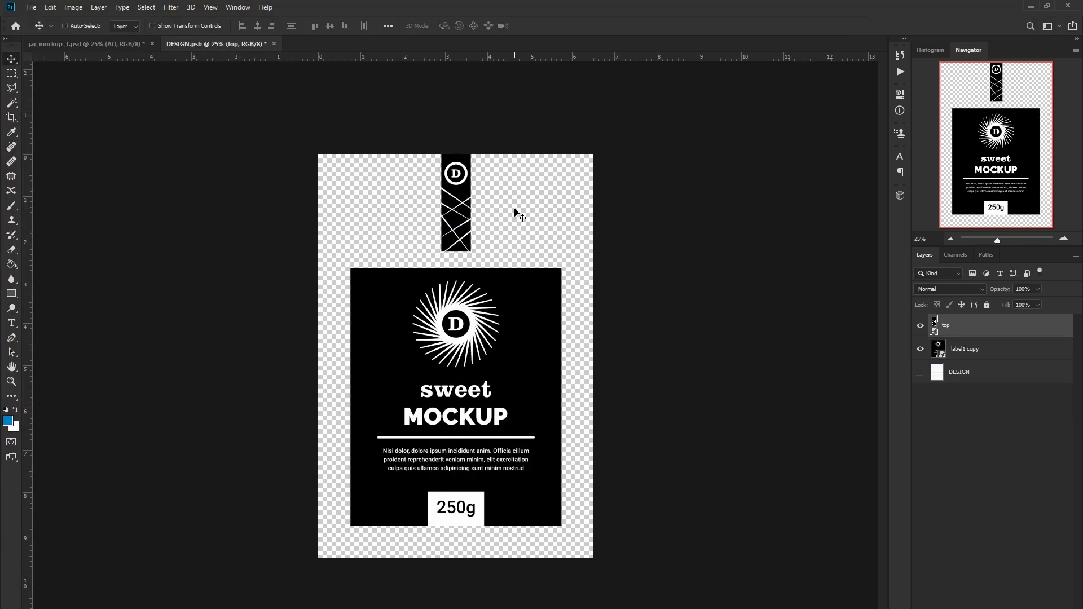
{"action": "left_click", "coordinate": [114, 45]}
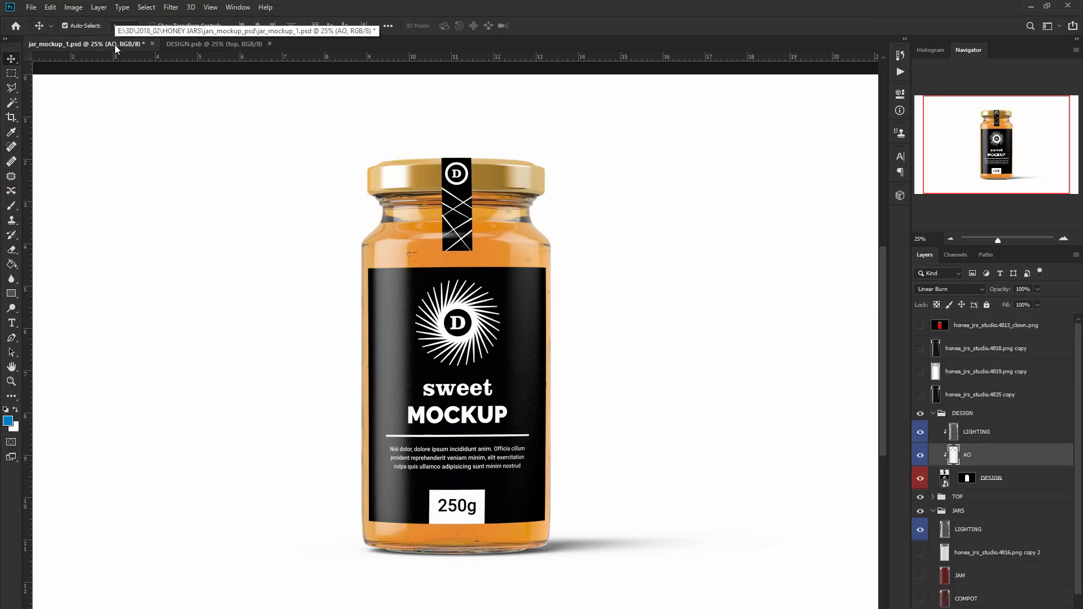
Step: Shorten the seal strip so it runs over the lid, save, and review the jar mockup
{"action": "left_click", "coordinate": [188, 42]}
{"action": "key", "text": "ctrl+t"}
{"action": "left_click_drag", "start_coordinate": [473, 258], "coordinate": [474, 267]}
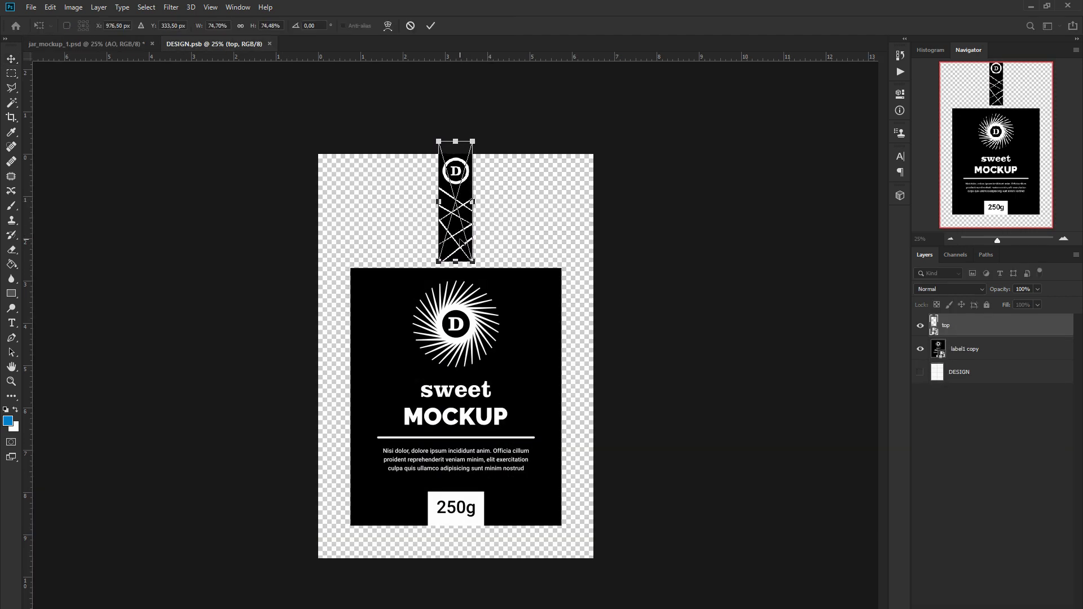
{"action": "left_click", "coordinate": [430, 25]}
{"action": "key", "text": "ctrl+s"}
{"action": "key", "text": "ctrl+Tab"}
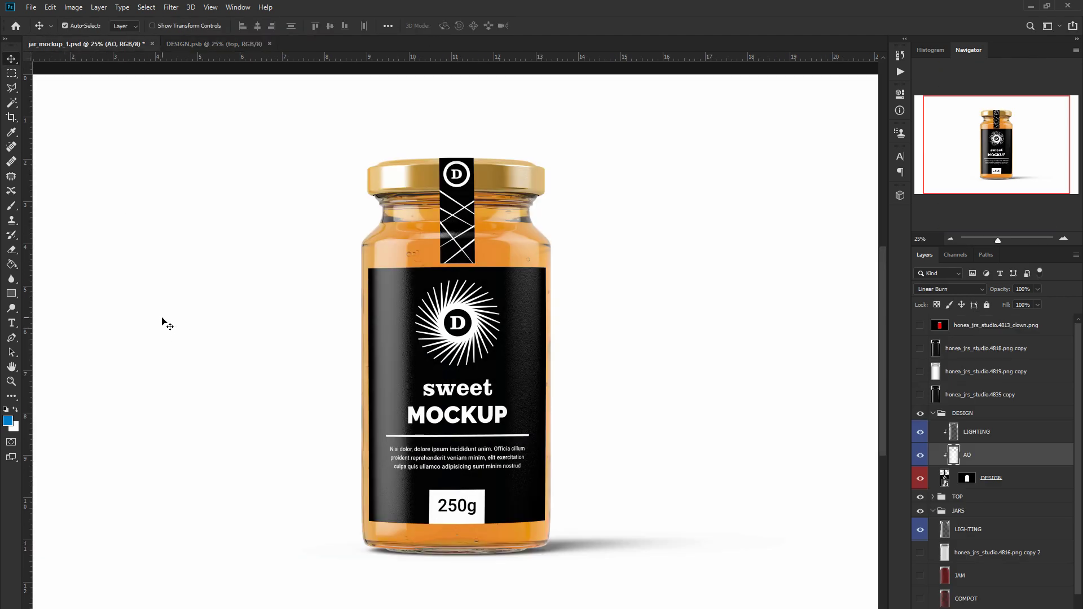
{"action": "left_click", "coordinate": [951, 239]}
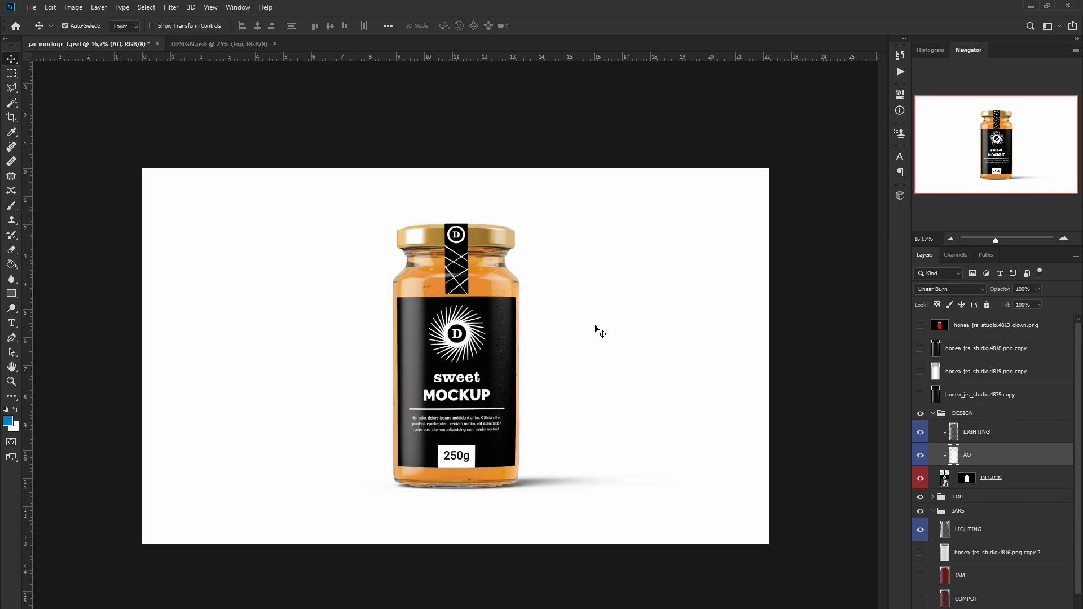
{"action": "double_click", "coordinate": [534, 314]}
Step: Put an orange-brown rectangle behind the whole label artwork, save, and check it on the jar
{"action": "key", "text": "u"}
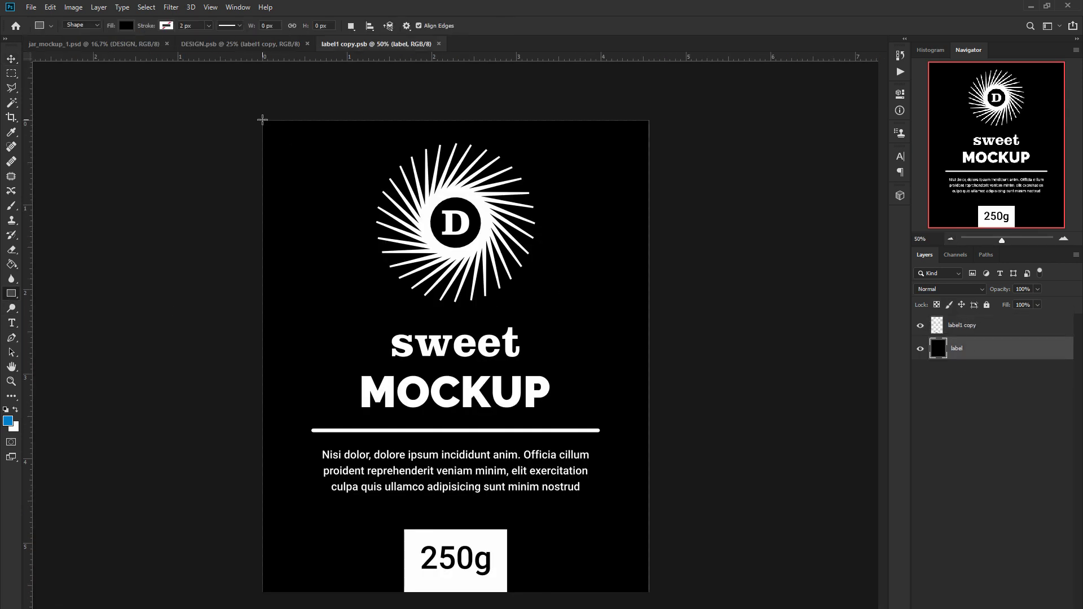
{"action": "left_click_drag", "start_coordinate": [259, 116], "coordinate": [654, 596]}
{"action": "left_click_drag", "start_coordinate": [936, 361], "coordinate": [941, 353]}
{"action": "double_click", "coordinate": [939, 348]}
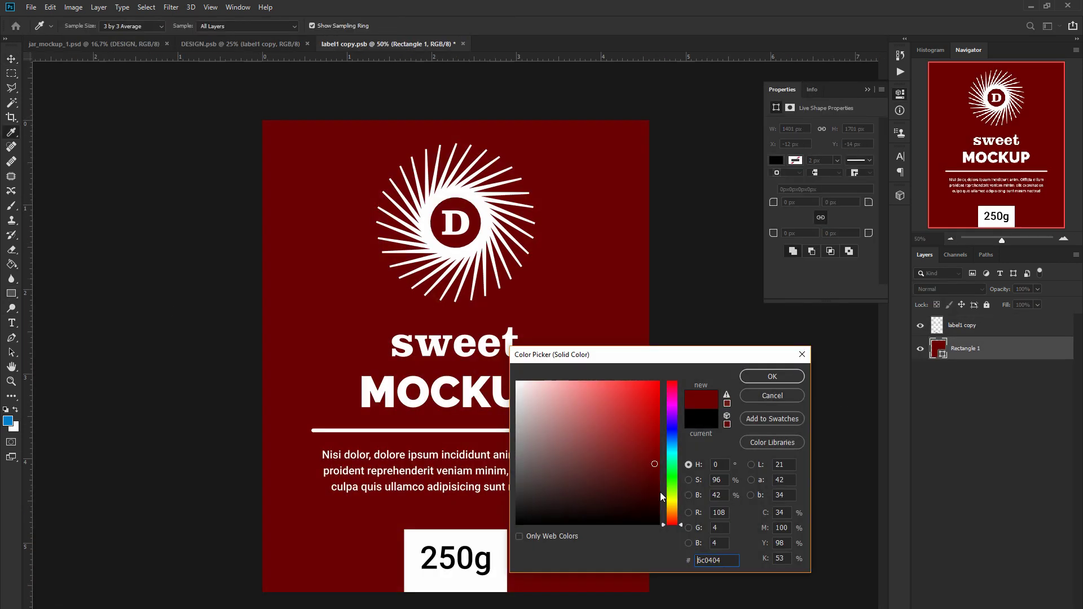
{"action": "left_click_drag", "start_coordinate": [660, 492], "coordinate": [668, 428]}
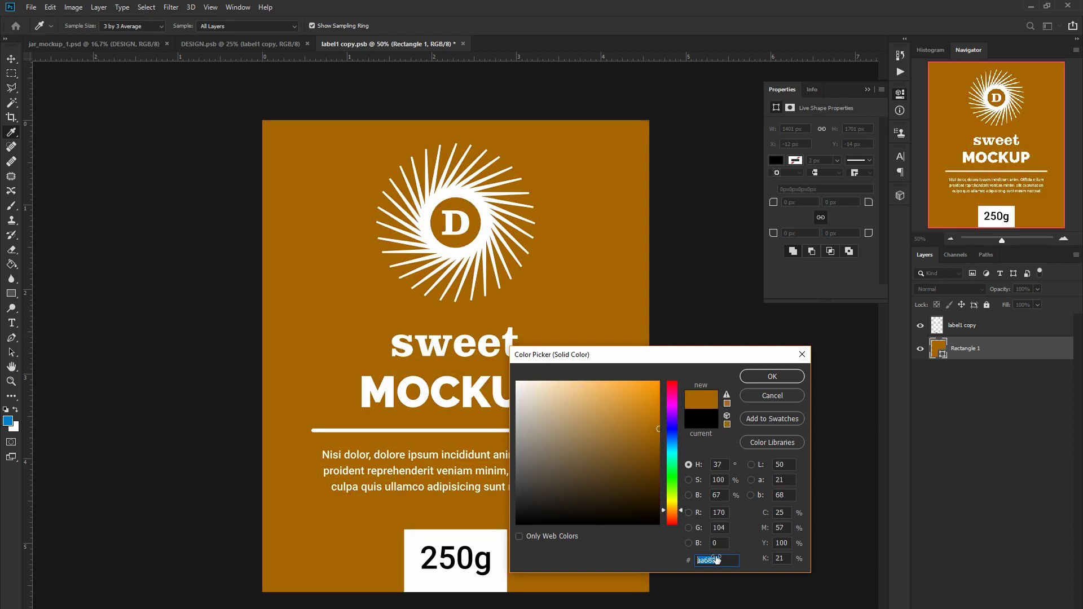
{"action": "key", "text": "Return"}
{"action": "key", "text": "ctrl+s"}
{"action": "key", "text": "ctrl+w"}
{"action": "left_click", "coordinate": [130, 45]}
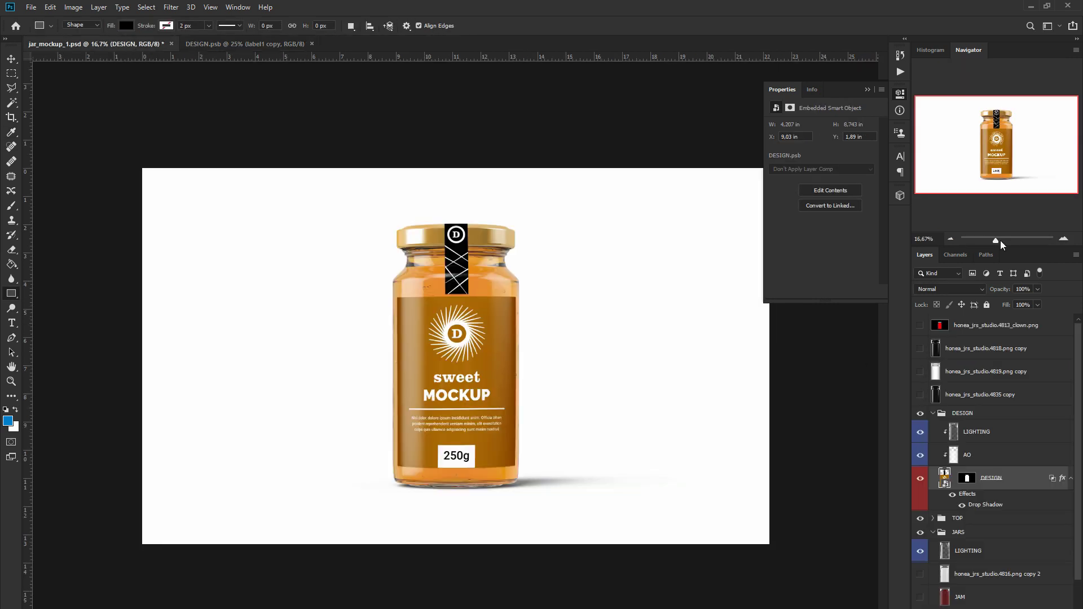
{"action": "key", "text": "ctrl+plus"}
Step: Brighten the label background orange, slightly raise the shading opacity, and save the mockup
{"action": "left_click", "coordinate": [260, 44]}
{"action": "double_click", "coordinate": [939, 348]}
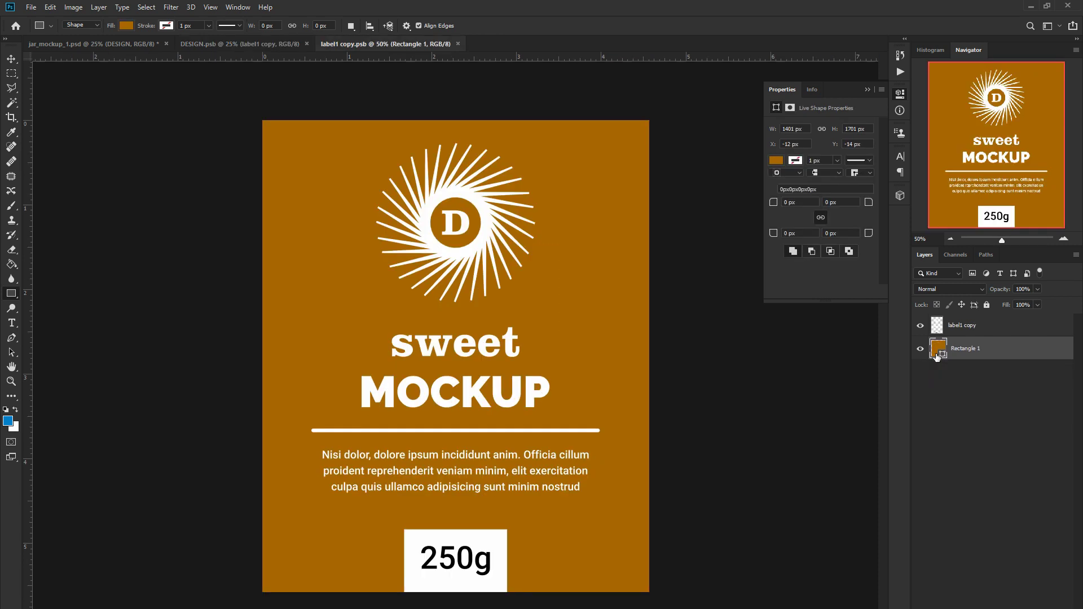
{"action": "left_click", "coordinate": [649, 394]}
{"action": "key", "text": "Return"}
{"action": "left_click", "coordinate": [227, 44]}
{"action": "key", "text": "ctrl+s"}
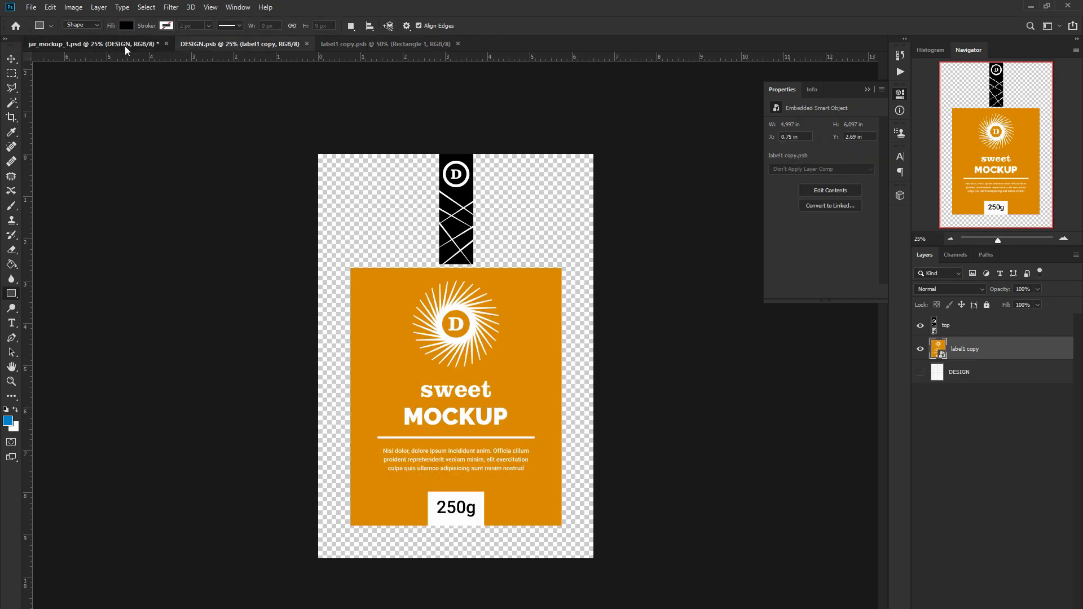
{"action": "left_click", "coordinate": [124, 45]}
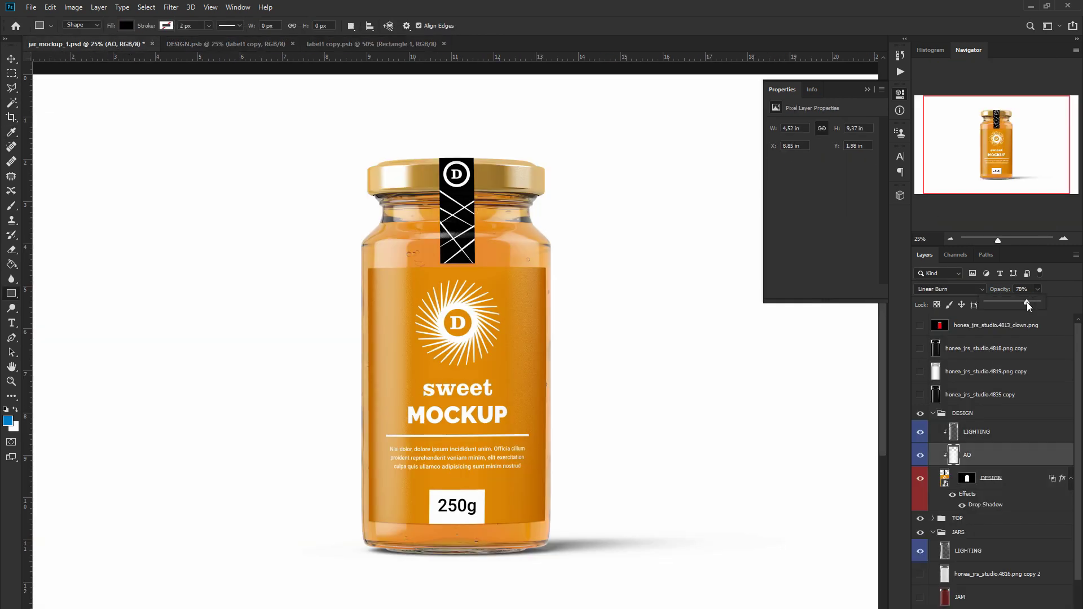
{"action": "left_click_drag", "start_coordinate": [1000, 304], "coordinate": [1002, 304]}
{"action": "key", "text": "ctrl+s"}
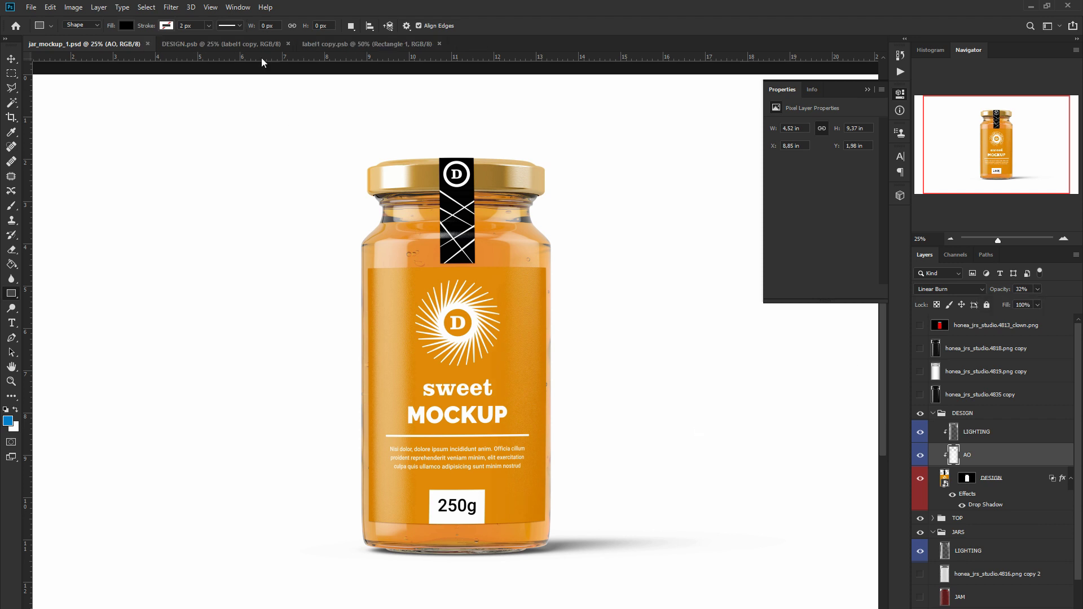
Step: Hide the seal strip's black Layer 3 and draw a full-size orange backing shape, then save
{"action": "left_click", "coordinate": [225, 44]}
{"action": "double_click", "coordinate": [938, 348]}
{"action": "left_click", "coordinate": [920, 348]}
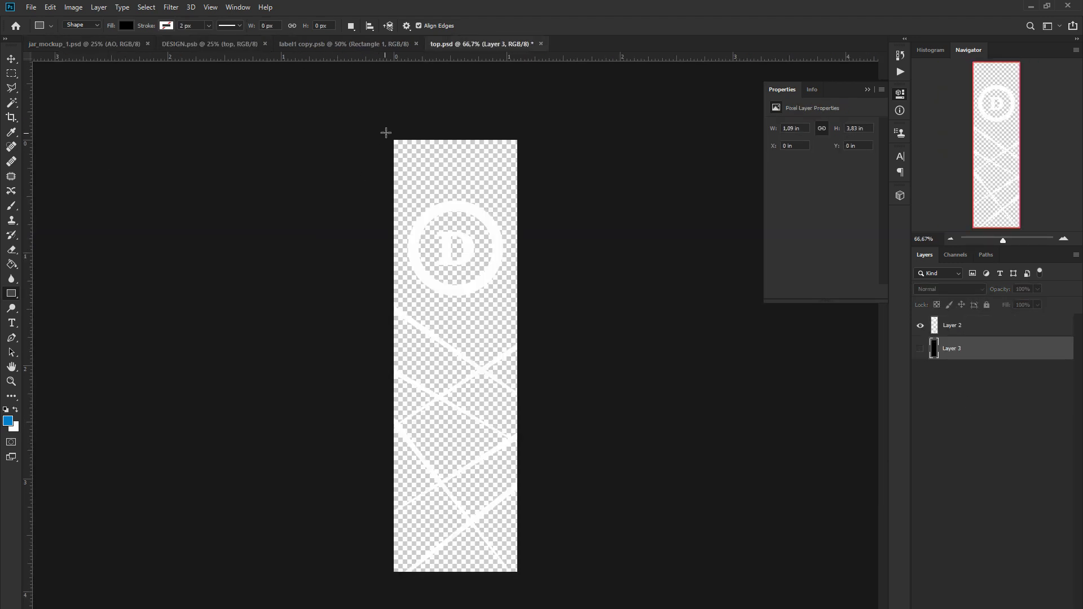
{"action": "left_click_drag", "start_coordinate": [386, 133], "coordinate": [531, 584]}
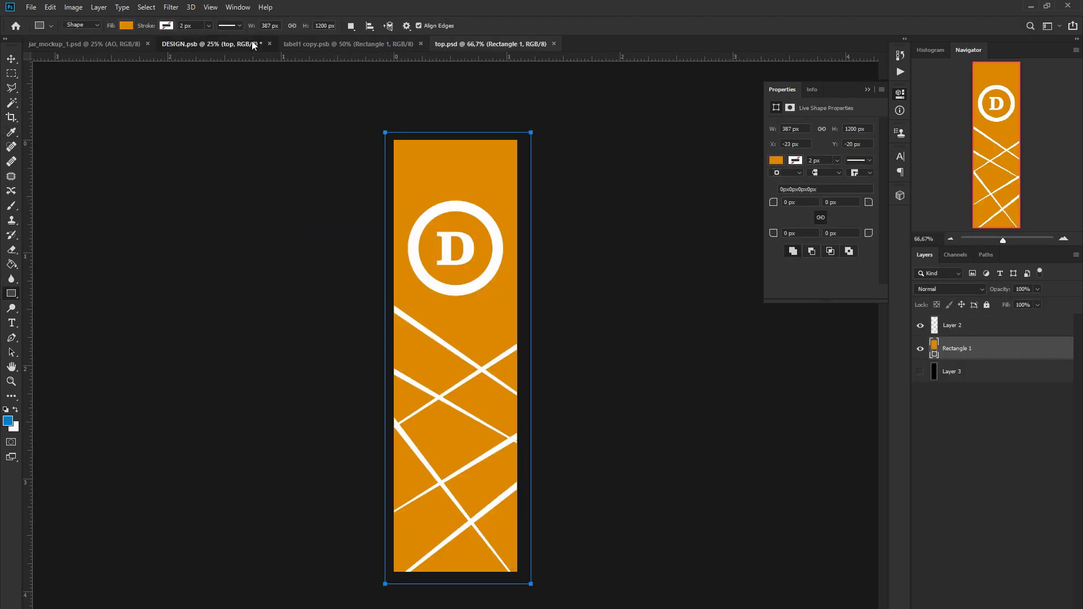
{"action": "left_click", "coordinate": [253, 45]}
{"action": "key", "text": "ctrl+s"}
{"action": "left_click", "coordinate": [91, 44]}
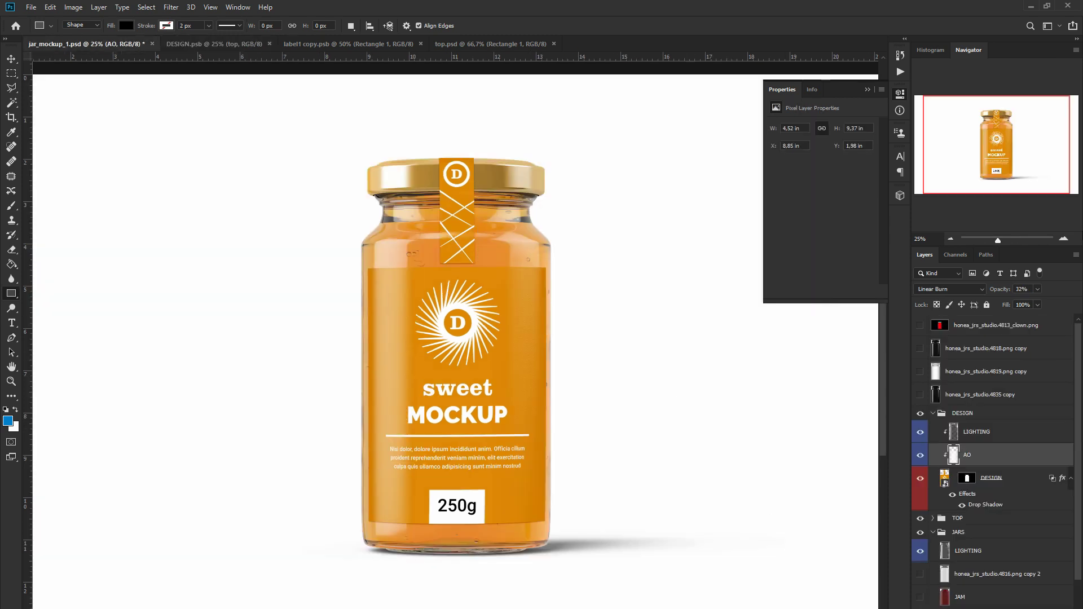
Step: Inspect the updated jar, collapsing the label's effects list and zooming out to the whole canvas
{"action": "left_click", "coordinate": [1065, 240]}
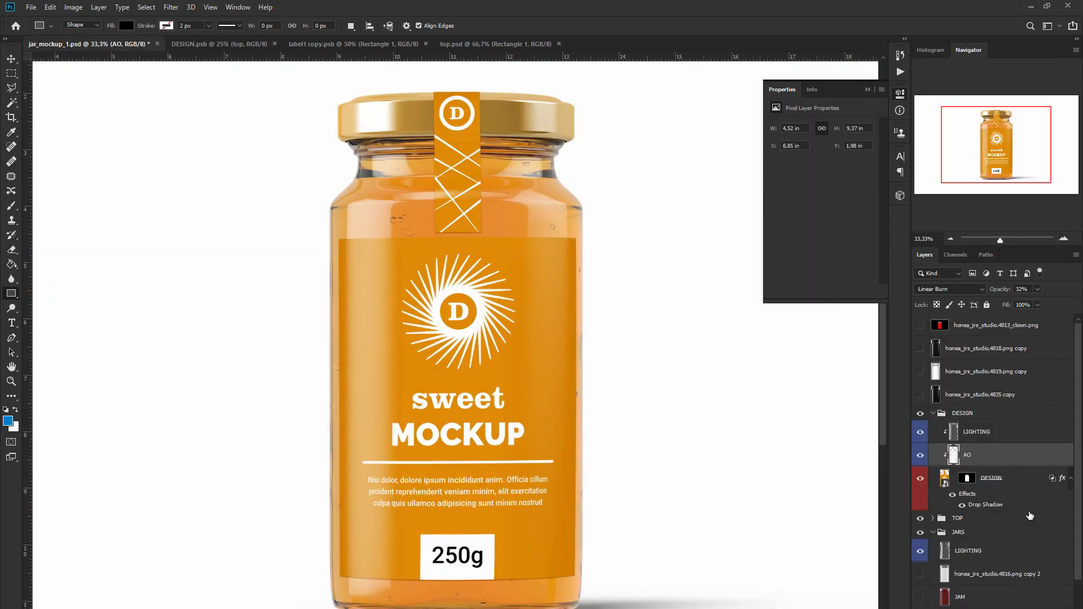
{"action": "left_click", "coordinate": [1071, 478]}
{"action": "left_click", "coordinate": [950, 239]}
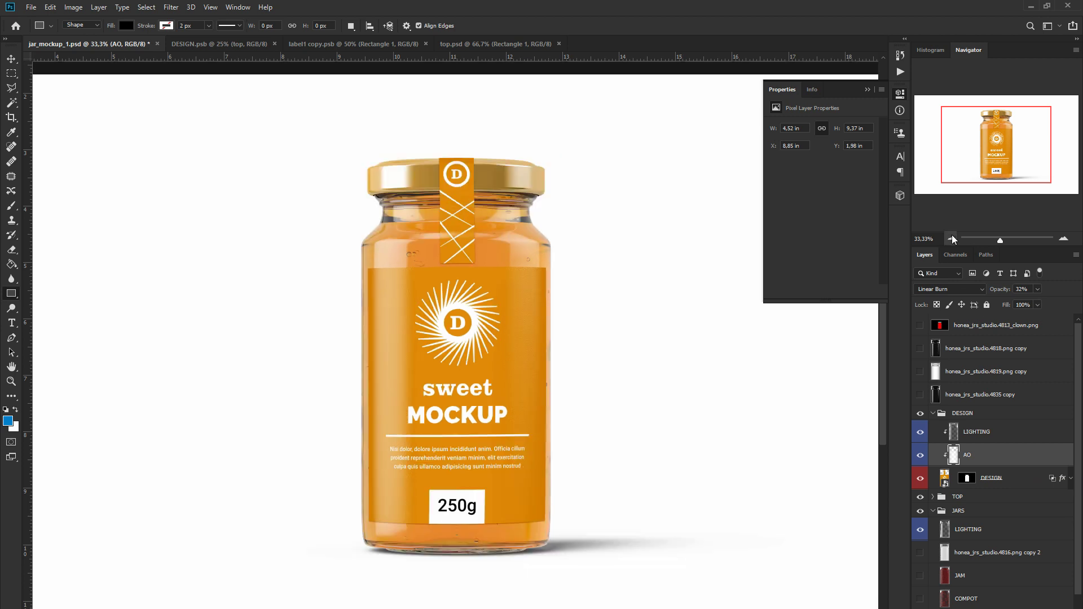
{"action": "key", "text": "v"}
{"action": "scroll", "coordinate": [1078, 542], "scroll_direction": "down", "scroll_amount": 2}
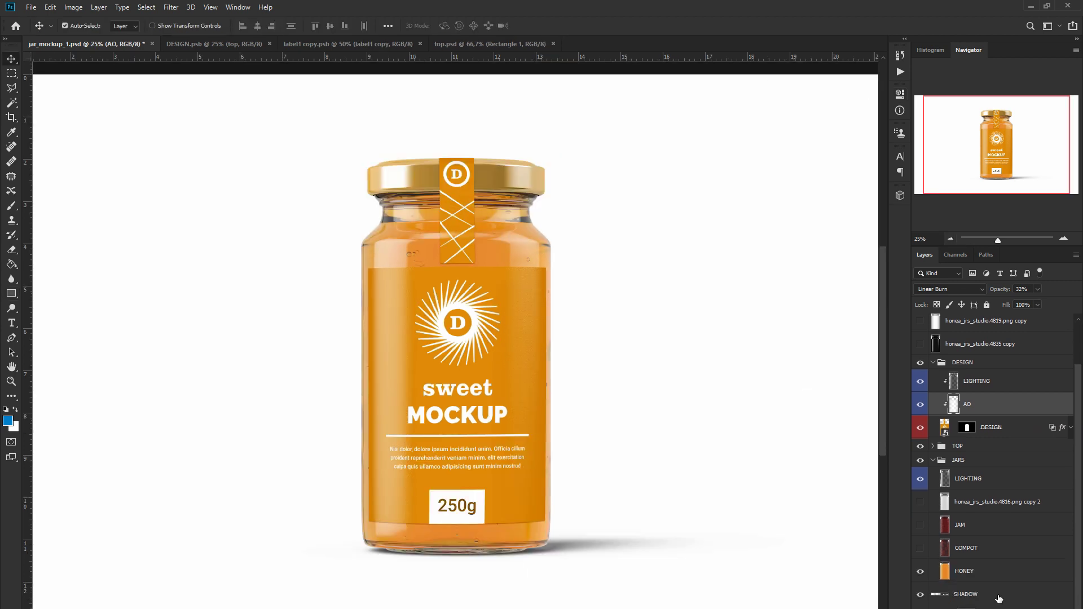
{"action": "left_click", "coordinate": [951, 239]}
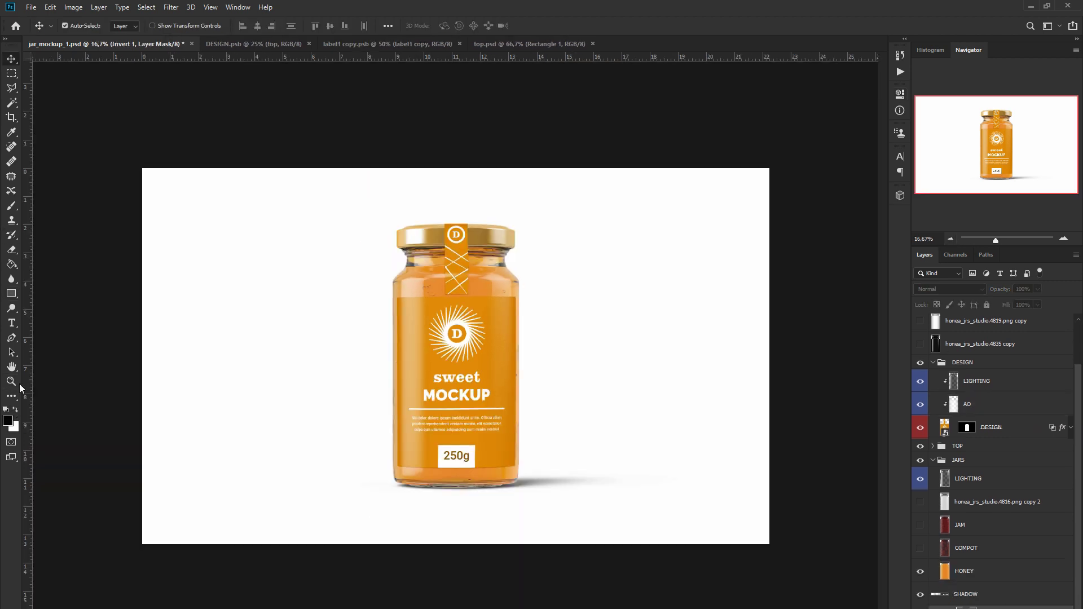
Step: Fill a full-canvas backdrop with honey orange sampled from the jar and raise SHADOW opacity to 83%
{"action": "key", "text": "u"}
{"action": "left_click_drag", "start_coordinate": [144, 172], "coordinate": [793, 551]}
{"action": "left_click", "coordinate": [776, 160]}
{"action": "left_click", "coordinate": [482, 286]}
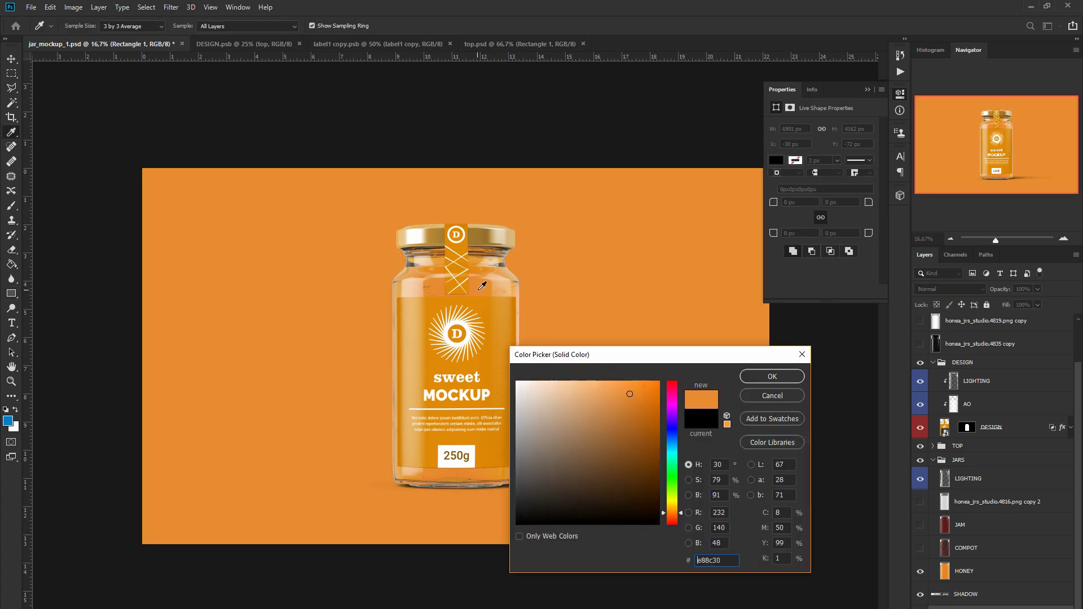
{"action": "left_click", "coordinate": [772, 376]}
{"action": "left_click", "coordinate": [978, 594]}
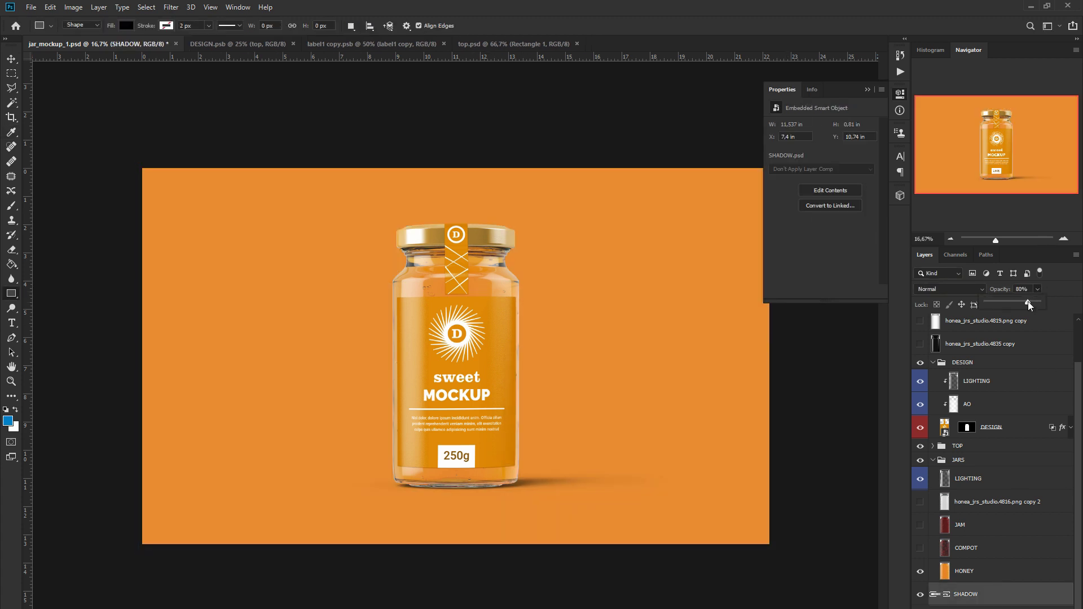
{"action": "left_click_drag", "start_coordinate": [1026, 303], "coordinate": [1030, 303]}
{"action": "key", "text": "ctrl+s"}
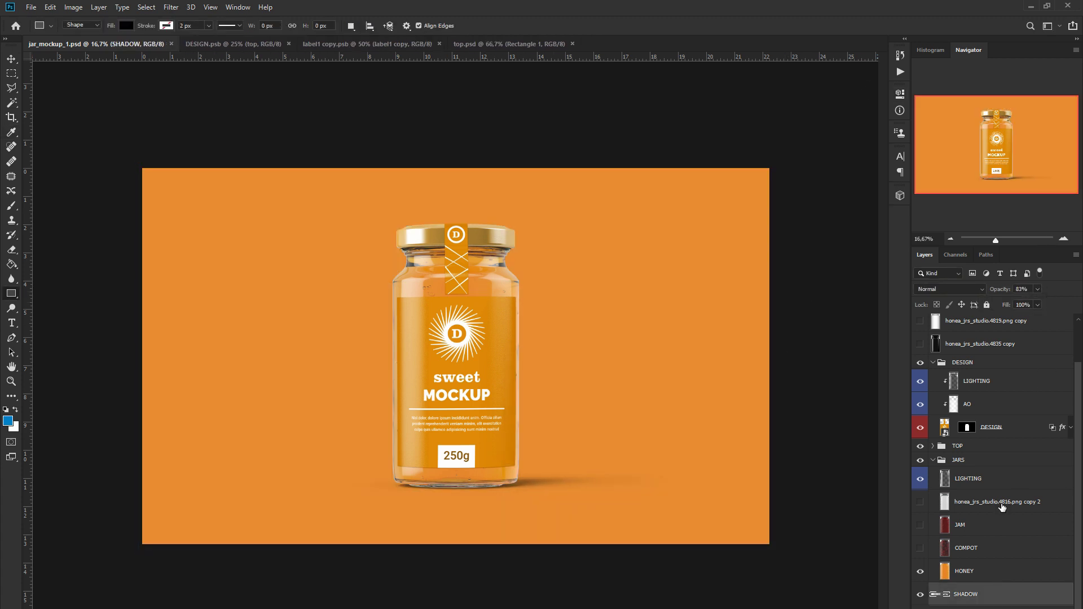
Step: Add a dark floor rectangle across the lower canvas blended in Overlay mode
{"action": "mouse_move", "coordinate": [137, 415]}
{"action": "left_mouse_down"}
{"action": "mouse_move", "coordinate": [784, 511]}
{"action": "mouse_move", "coordinate": [777, 551]}
{"action": "left_mouse_up"}
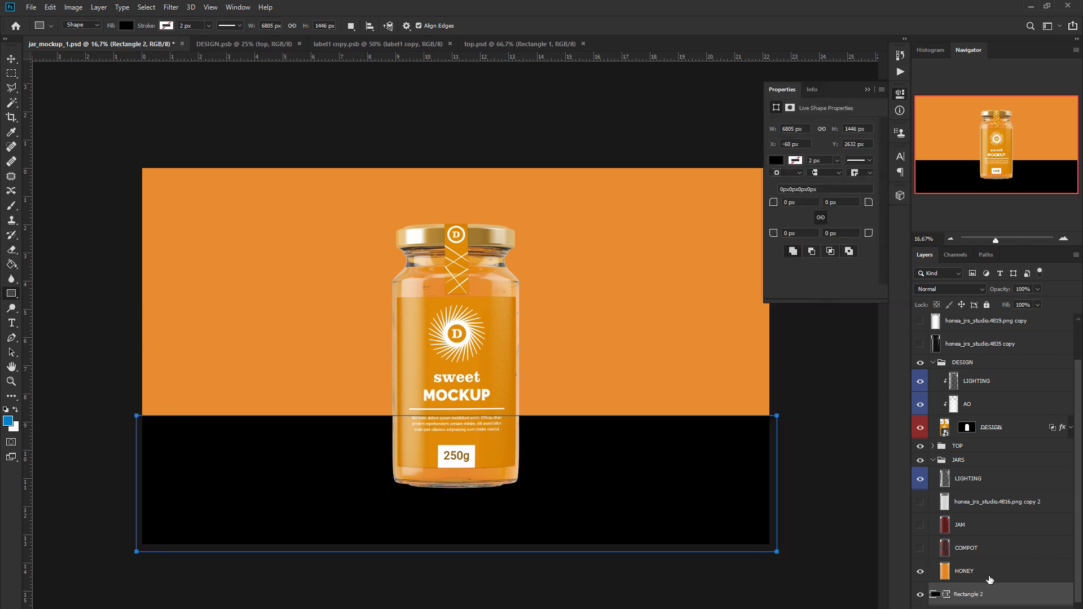
{"action": "left_click", "coordinate": [950, 289]}
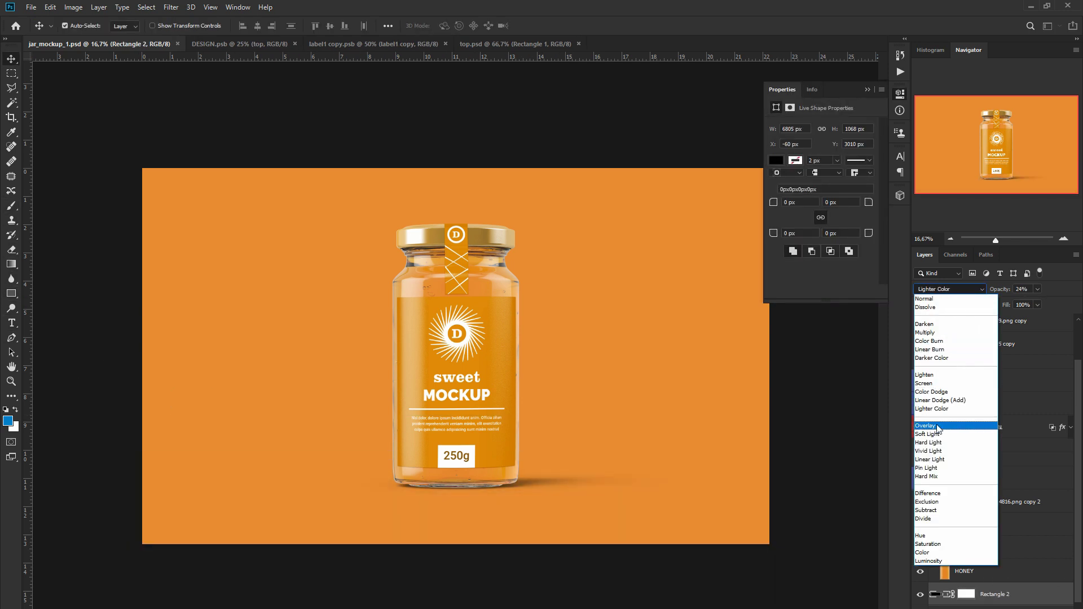
{"action": "left_click", "coordinate": [935, 426]}
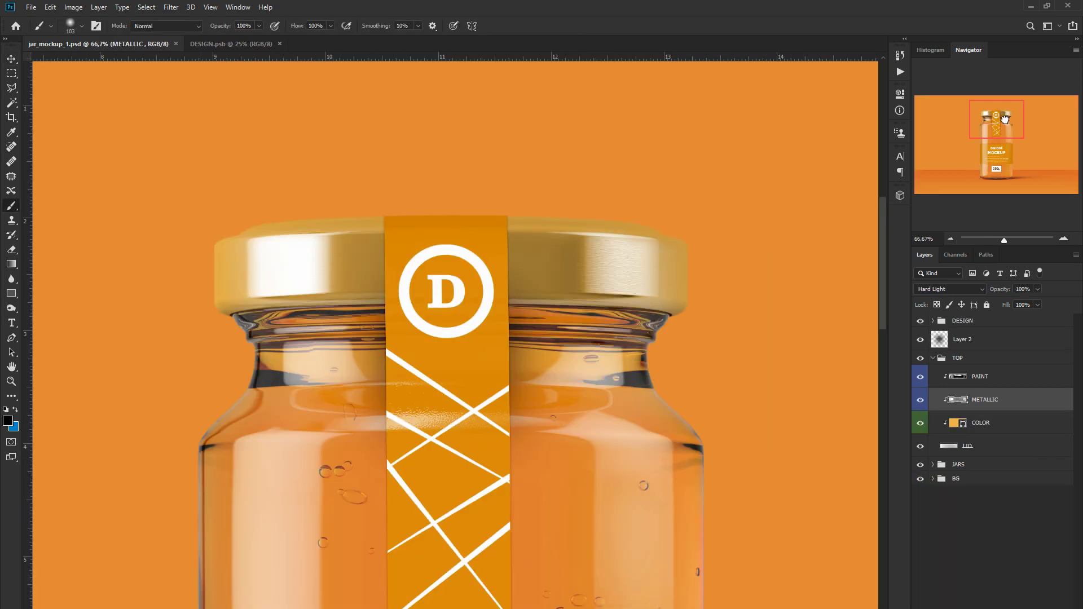
{"action": "left_click_drag", "start_coordinate": [1005, 119], "coordinate": [1004, 129]}
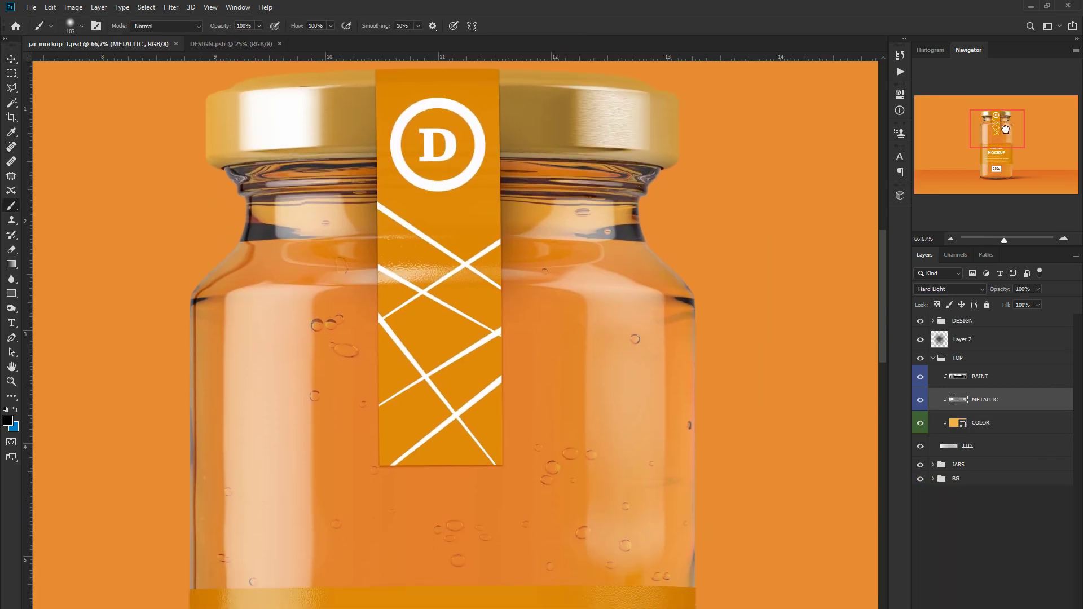
{"action": "left_click_drag", "start_coordinate": [1005, 129], "coordinate": [1005, 164]}
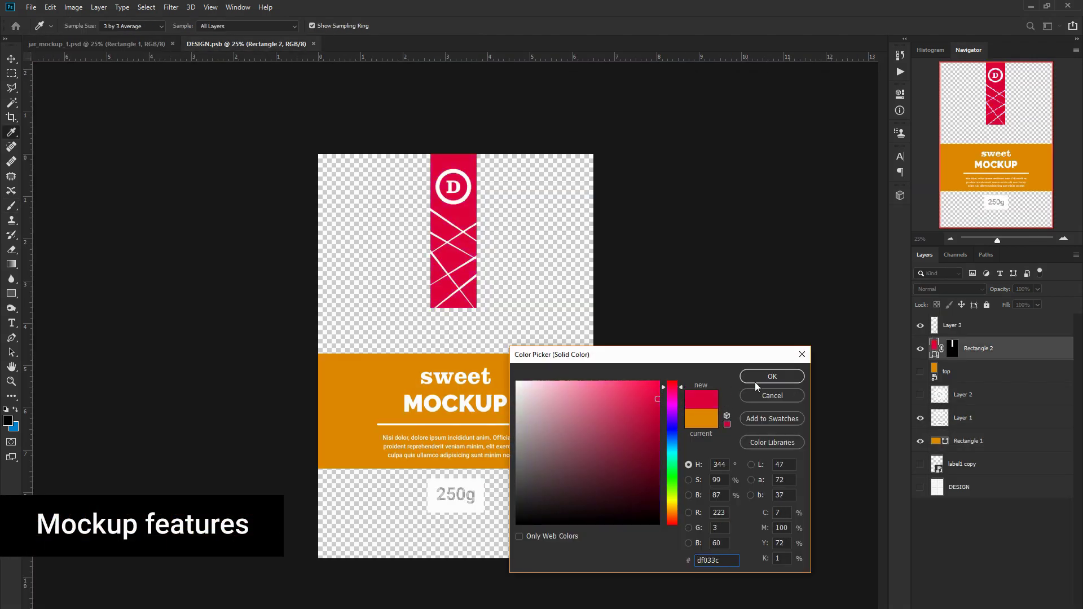
Step: Confirm the red seal strip and set the background to pink
{"action": "left_click", "coordinate": [772, 376]}
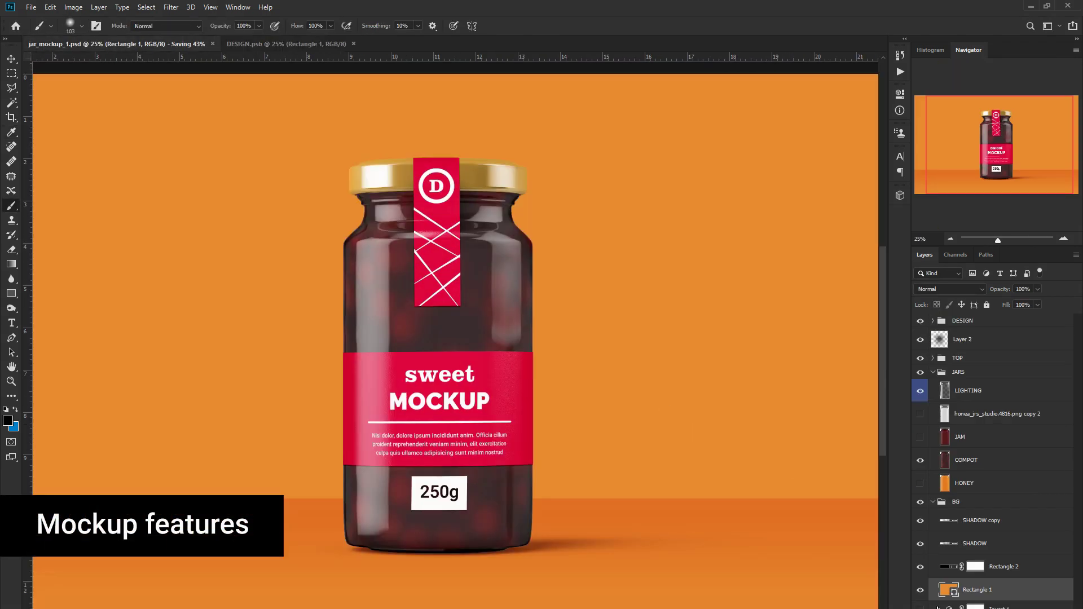
{"action": "double_click", "coordinate": [945, 589]}
{"action": "left_click", "coordinate": [440, 395]}
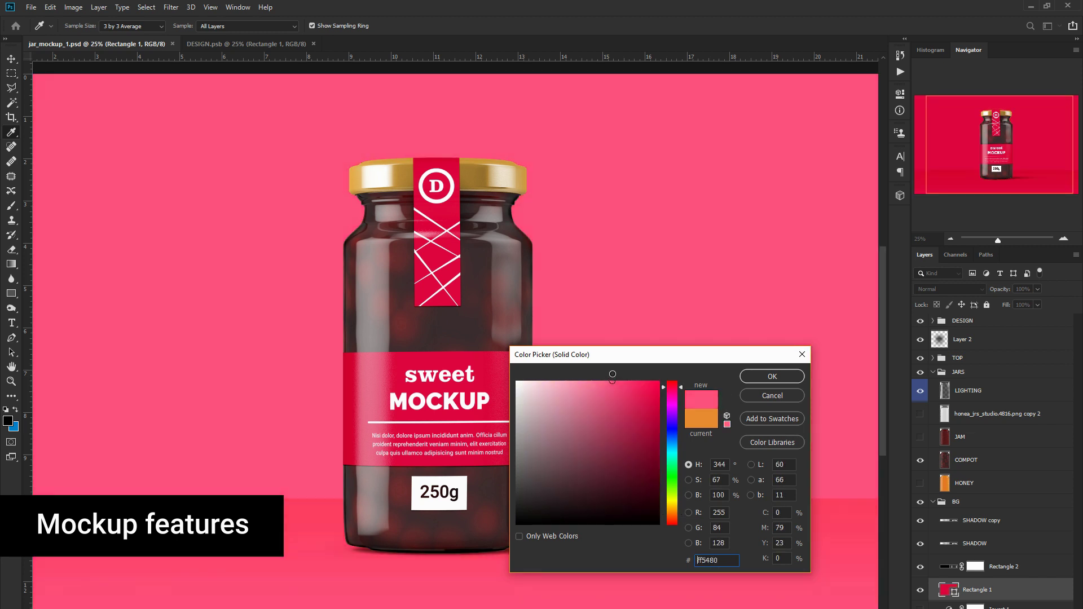
Step: Turn the lid red without its metallic finish and swap the COMPOT contents for JAM
{"action": "left_click", "coordinate": [933, 358]}
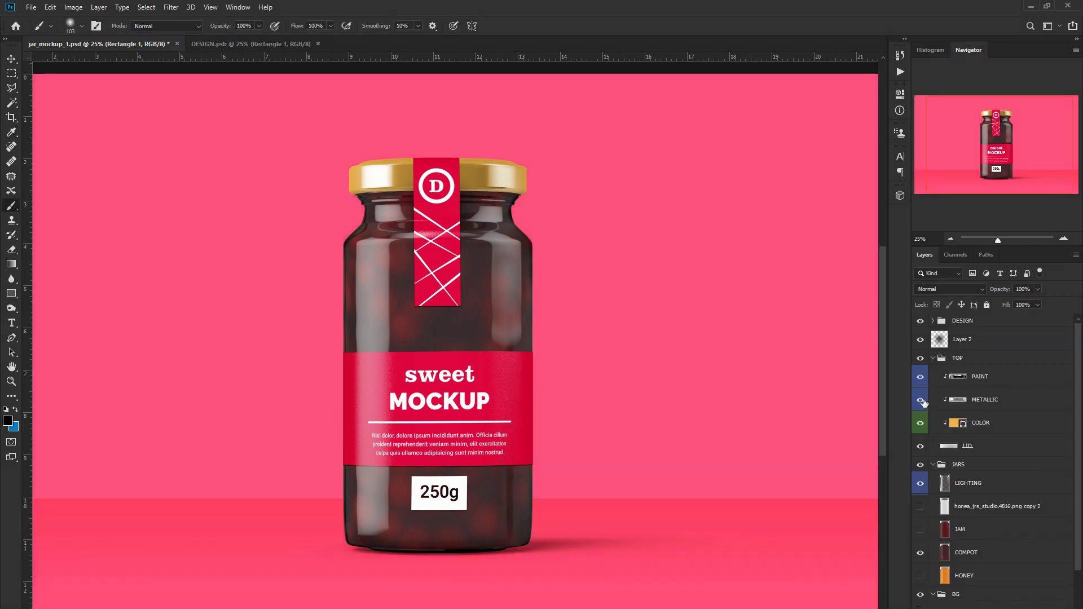
{"action": "left_click", "coordinate": [919, 399]}
{"action": "double_click", "coordinate": [953, 422]}
{"action": "key", "text": "Return"}
{"action": "key", "text": "ctrl+s"}
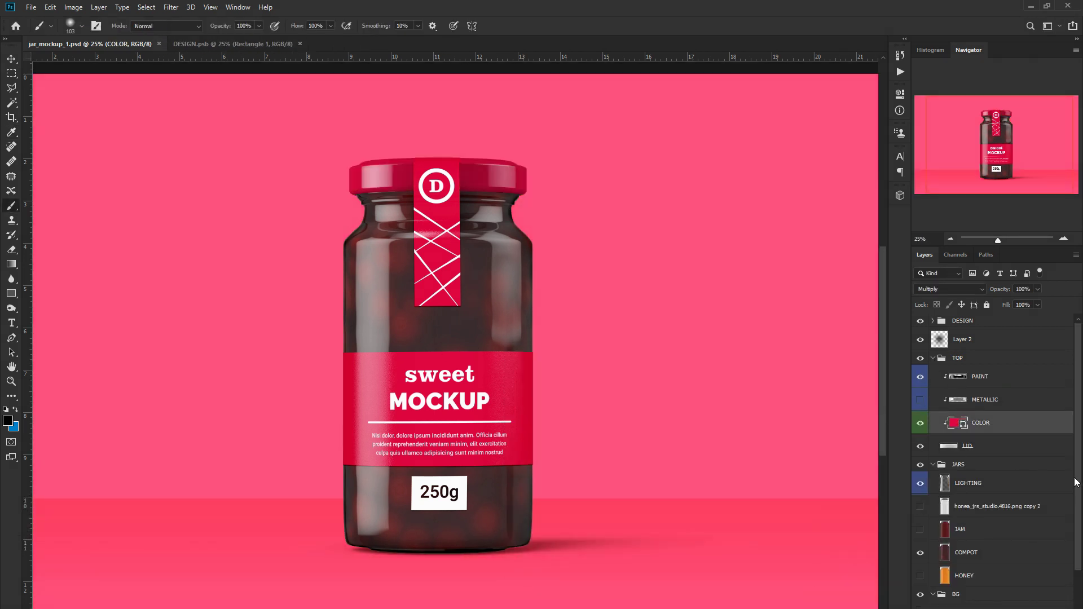
{"action": "left_click", "coordinate": [920, 553]}
{"action": "left_click", "coordinate": [920, 529]}
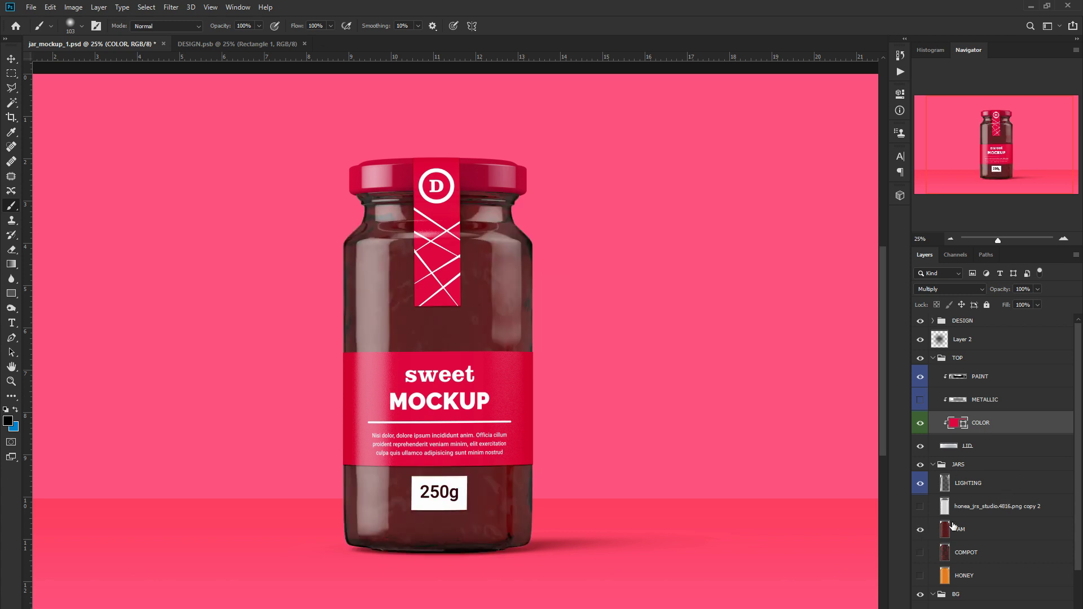
Step: Recolour the seal strip and label band purple in DESIGN
{"action": "left_click", "coordinate": [264, 44]}
{"action": "double_click", "coordinate": [934, 347]}
{"action": "left_click", "coordinate": [672, 443]}
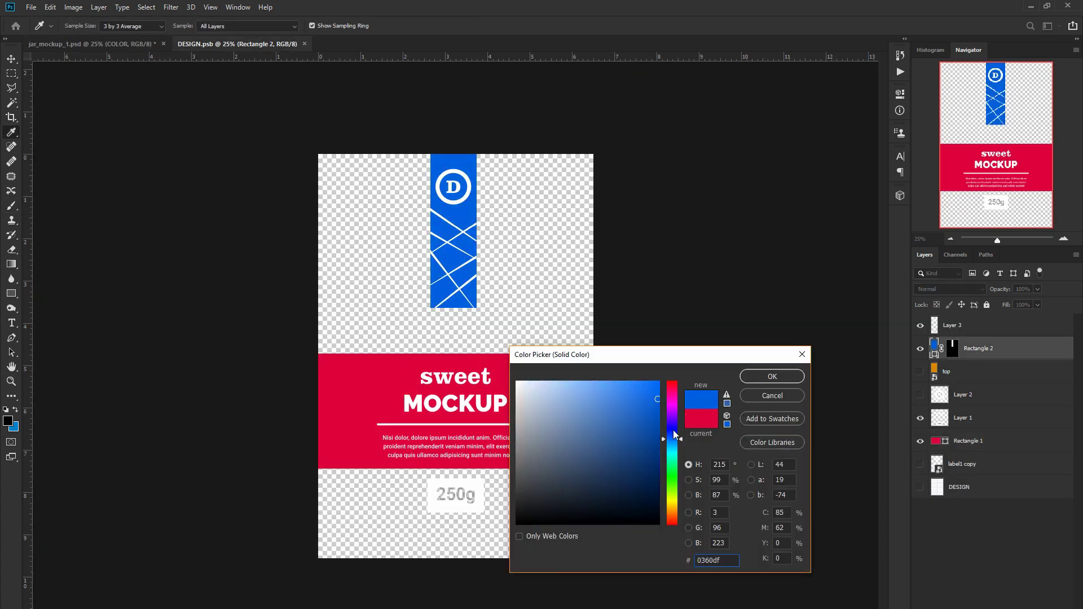
{"action": "left_click_drag", "start_coordinate": [672, 430], "coordinate": [673, 415]}
{"action": "left_click", "coordinate": [772, 376]}
{"action": "double_click", "coordinate": [935, 441]}
{"action": "type", "text": "7f03df"}
{"action": "left_click", "coordinate": [772, 376]}
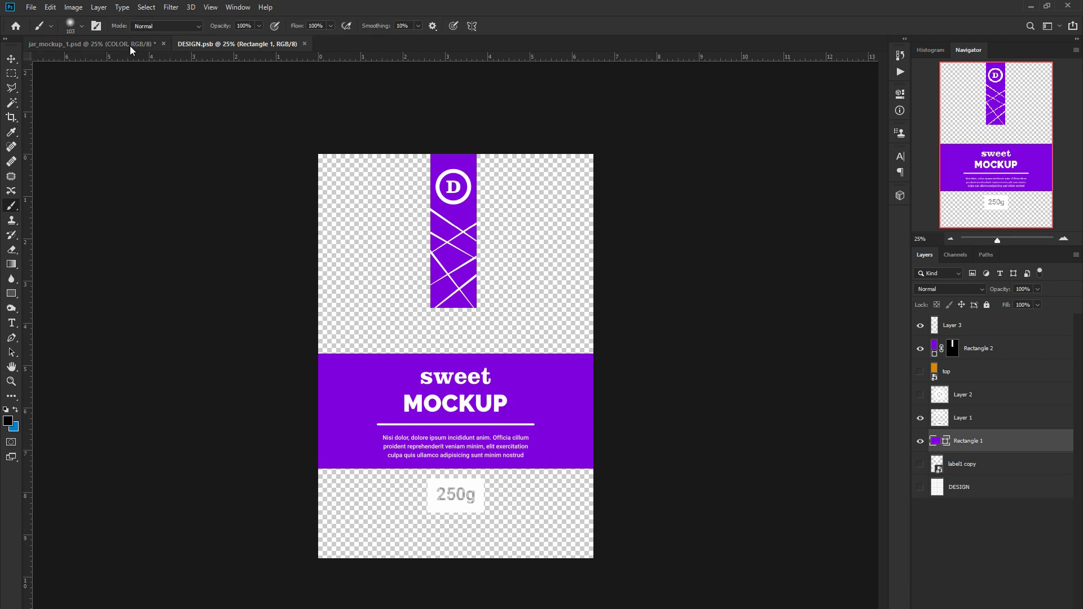
Step: Make the lid and background the same purple and save the mockup
{"action": "key", "text": "ctrl+Tab"}
{"action": "double_click", "coordinate": [952, 422]}
{"action": "type", "text": "8208e0"}
{"action": "left_click", "coordinate": [773, 376]}
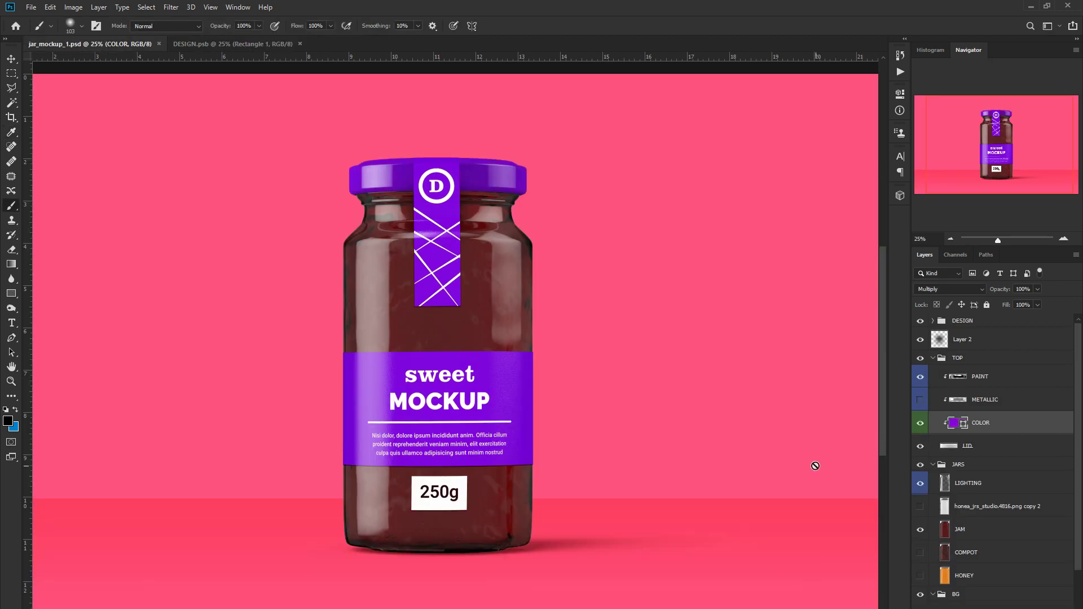
{"action": "left_click", "coordinate": [932, 320]}
{"action": "left_click", "coordinate": [967, 362]}
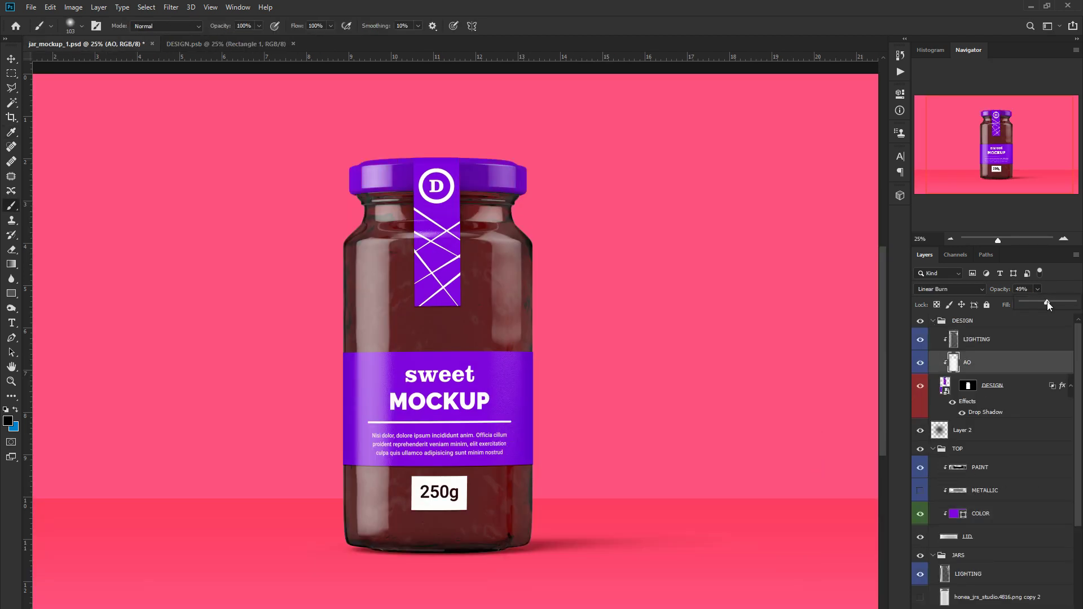
{"action": "scroll", "coordinate": [998, 386], "scroll_direction": "down", "scroll_amount": 5}
{"action": "double_click", "coordinate": [975, 607]}
{"action": "type", "text": "cd54ff"}
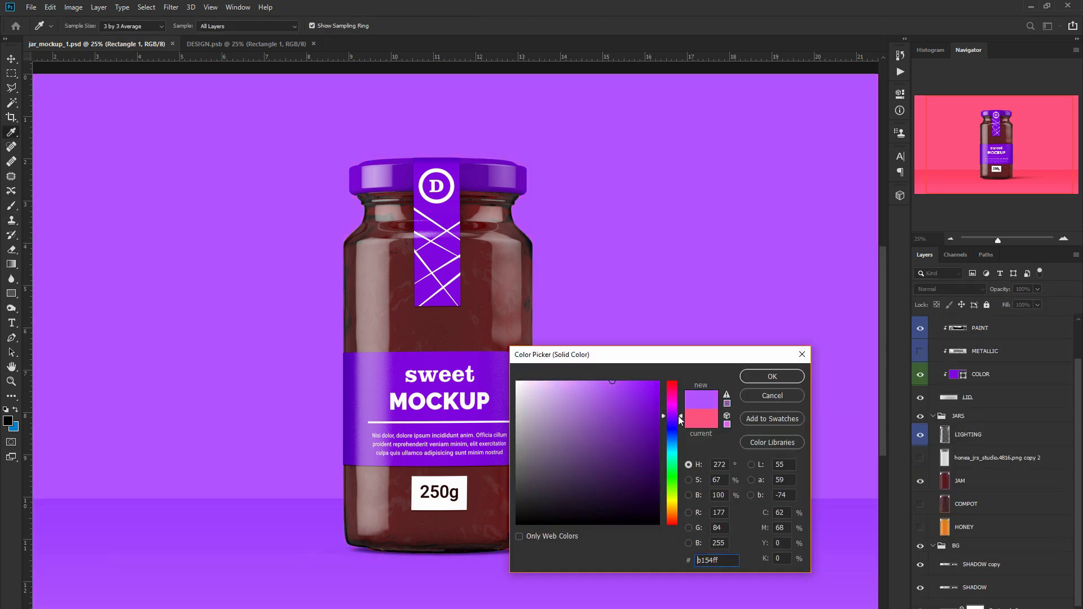
{"action": "left_click", "coordinate": [770, 374]}
{"action": "key", "text": "ctrl+s"}
{"action": "scroll", "coordinate": [998, 564], "scroll_direction": "down", "scroll_amount": 2}
{"action": "scroll", "coordinate": [1007, 580], "scroll_direction": "up", "scroll_amount": 2}
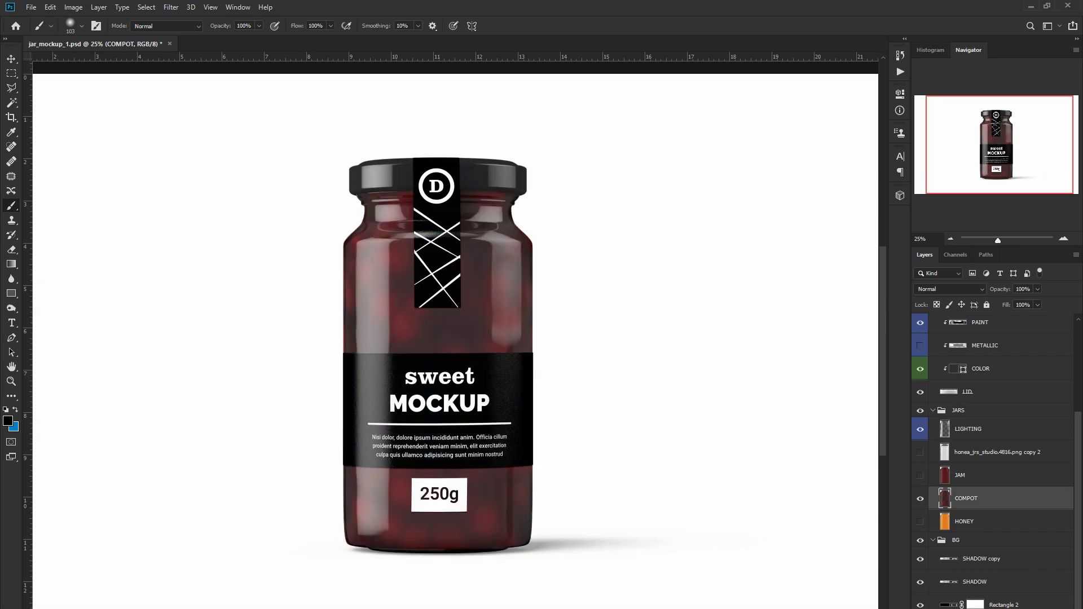
Step: Add a clipped Hue/Saturation with Colorize that tints the jar contents yellow
{"action": "left_click", "coordinate": [998, 604]}
{"action": "left_click", "coordinate": [1009, 544]}
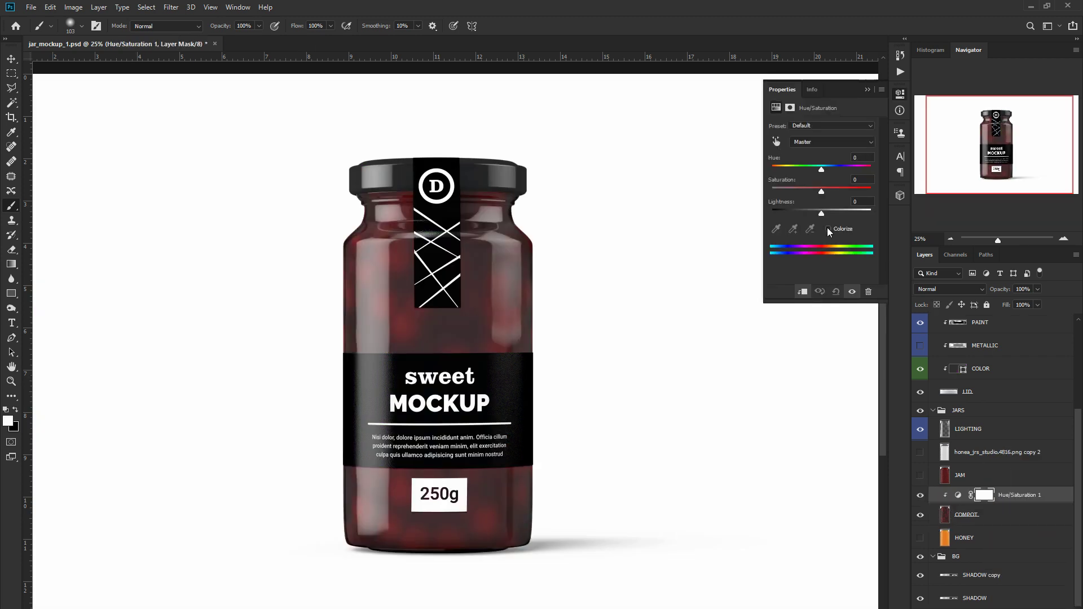
{"action": "left_click", "coordinate": [828, 228]}
{"action": "mouse_move", "coordinate": [773, 167]}
{"action": "left_mouse_down"}
{"action": "mouse_move", "coordinate": [838, 191]}
{"action": "mouse_move", "coordinate": [829, 213]}
{"action": "left_mouse_up"}
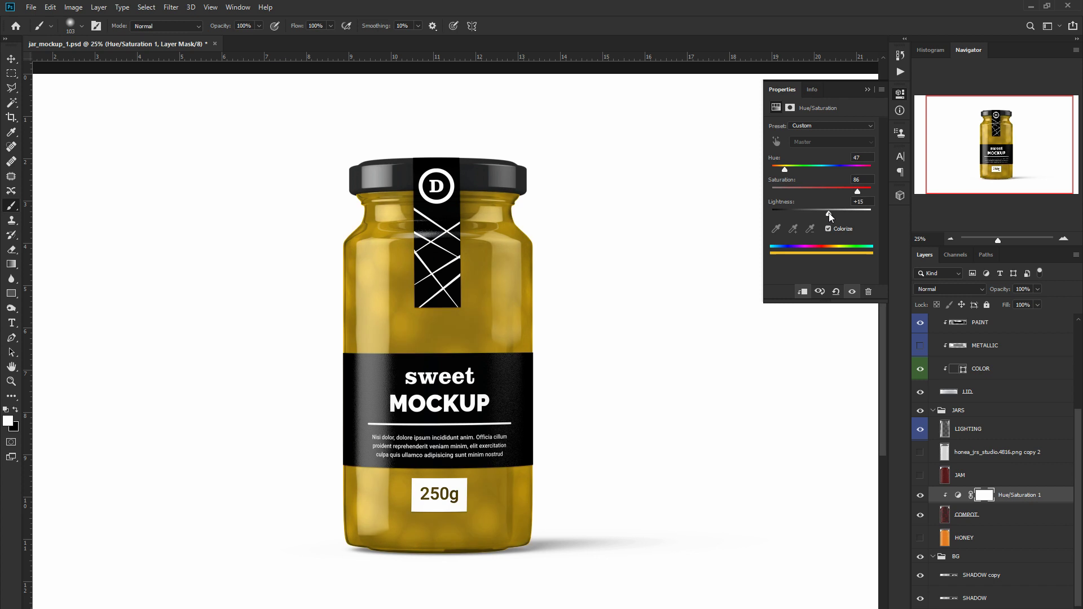
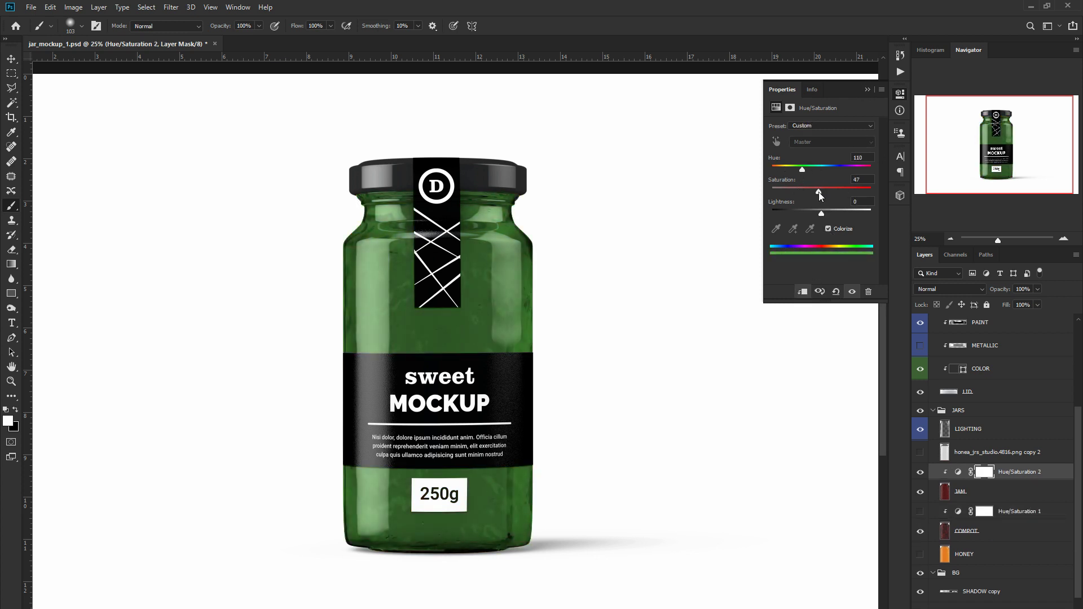
Step: Nudge the green tint's saturation slightly and collapse the Properties panel
{"action": "left_click_drag", "start_coordinate": [818, 191], "coordinate": [822, 213]}
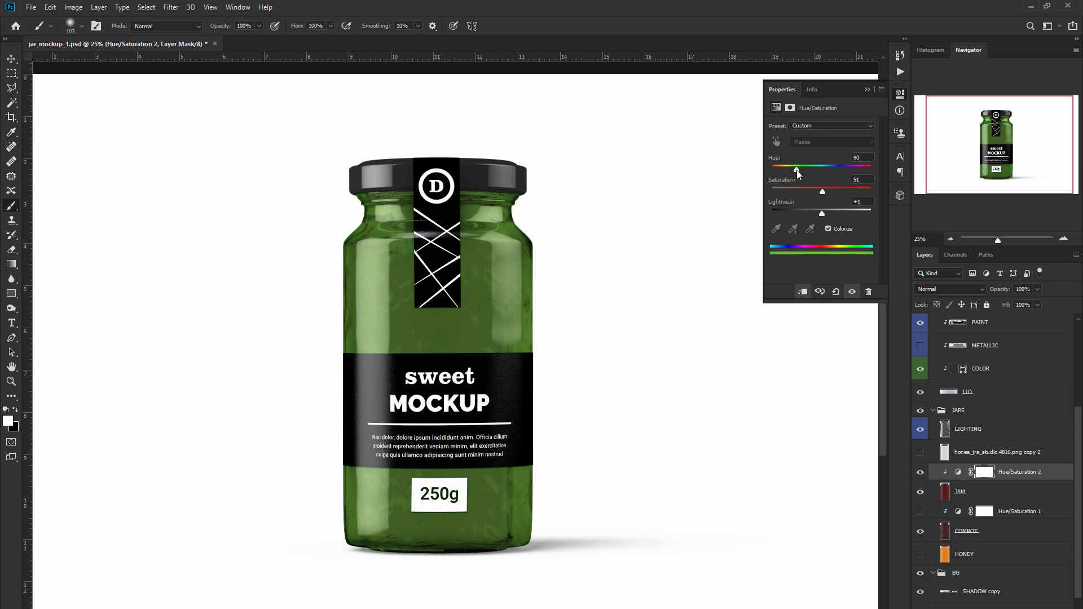
{"action": "left_click", "coordinate": [868, 89]}
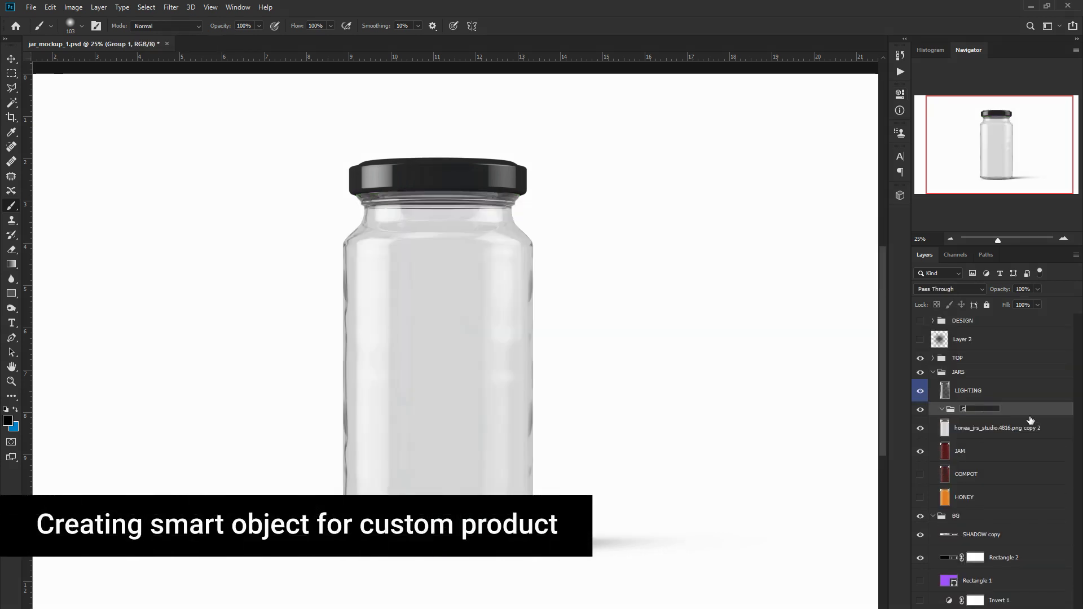
Step: Name the new group CUSTOM and move the glass jar layer into it
{"action": "type", "text": "USTOM"}
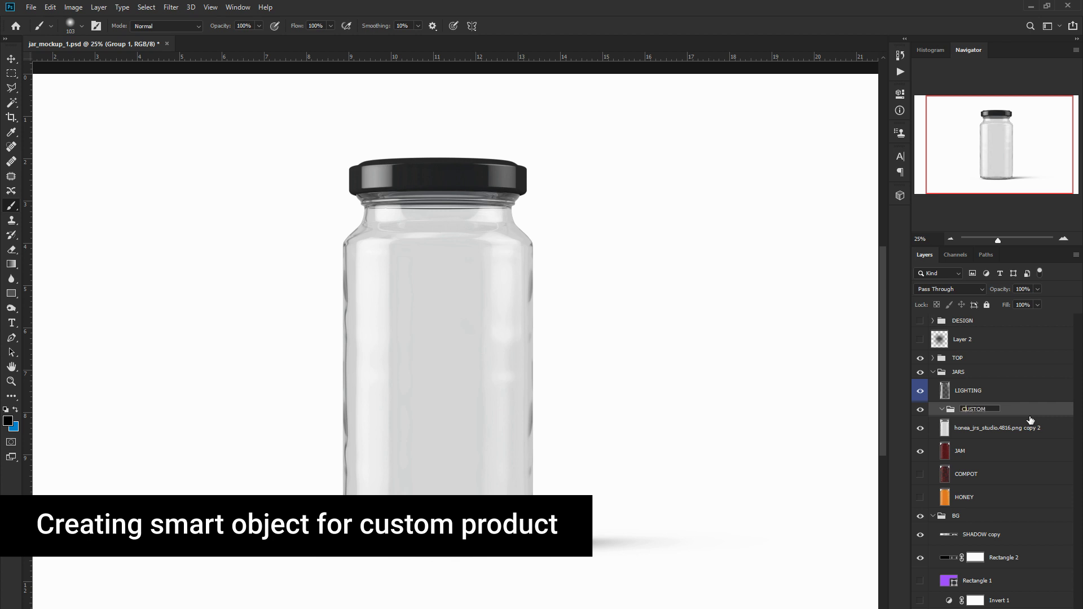
{"action": "left_click", "coordinate": [997, 429]}
{"action": "right_click", "coordinate": [1054, 428]}
{"action": "left_click", "coordinate": [959, 307]}
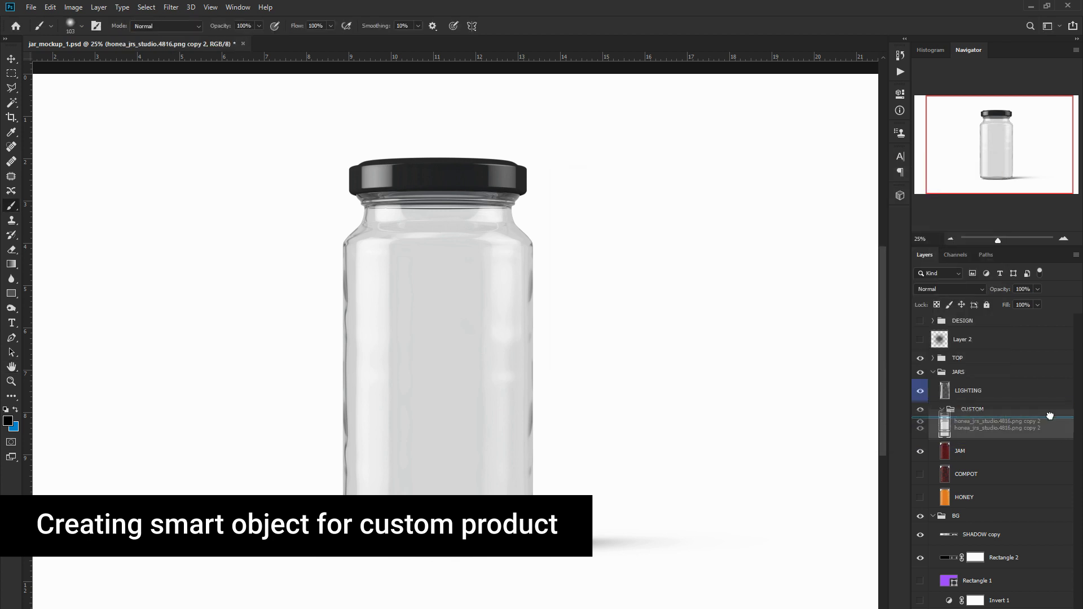
Step: Duplicate the glass jar layer, reselect copy 2, and switch to the Paint Bucket
{"action": "key", "text": "ctrl+plus"}
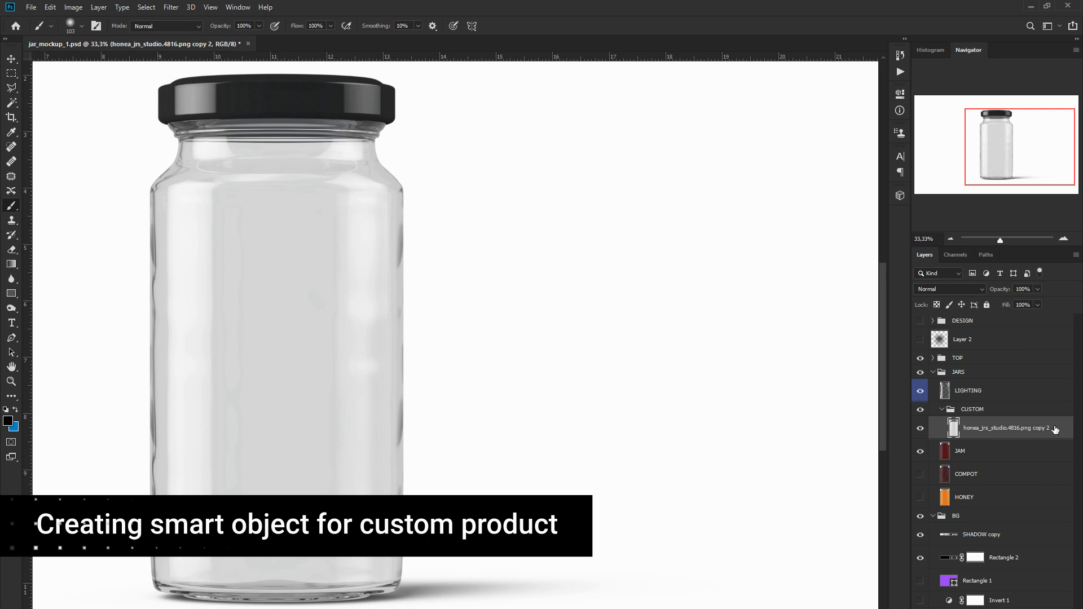
{"action": "key", "text": "ctrl+j"}
{"action": "key", "text": "ctrl+j"}
{"action": "left_click", "coordinate": [975, 477]}
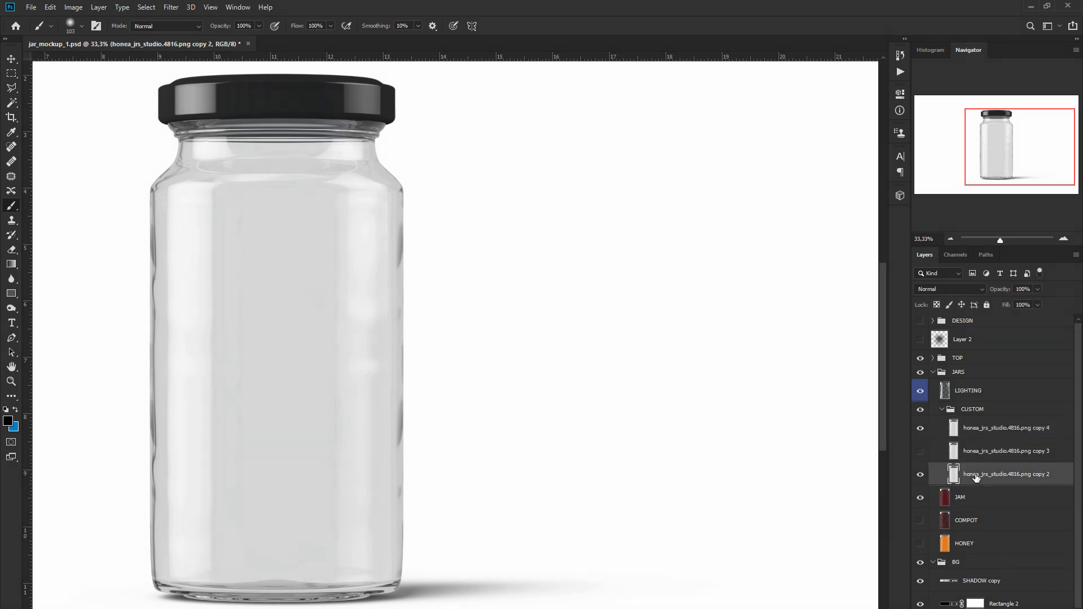
{"action": "right_click", "coordinate": [11, 264]}
{"action": "left_click", "coordinate": [51, 275]}
Step: Reset colours and outline the jar base with a Polygonal Lasso selection
{"action": "key", "text": "d"}
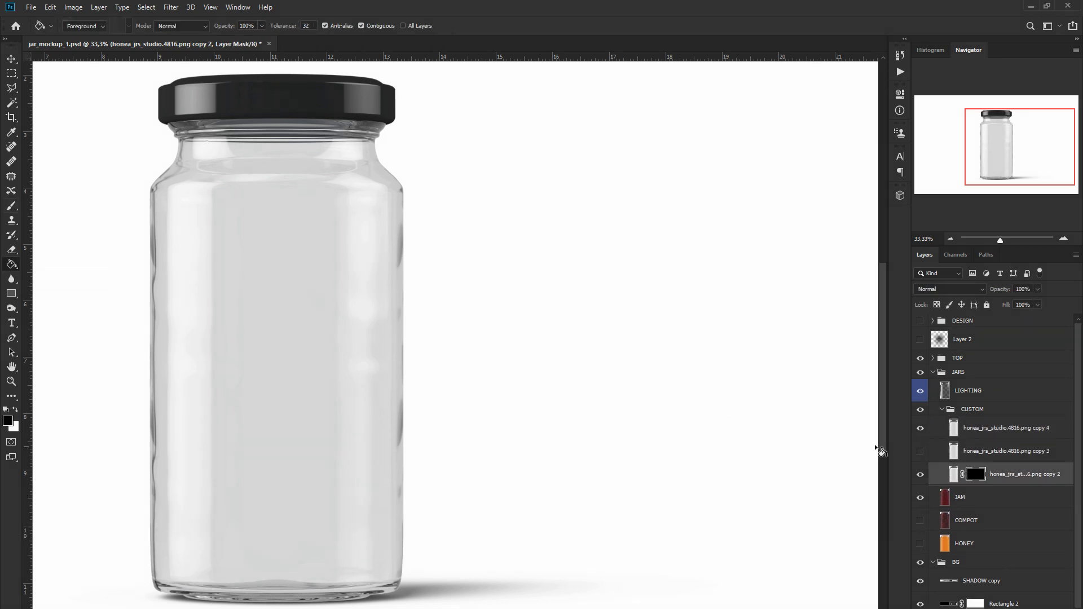
{"action": "key", "text": "ctrl+plus"}
{"action": "key", "text": "ctrl+plus"}
{"action": "left_click_drag", "start_coordinate": [1035, 133], "coordinate": [1015, 175]}
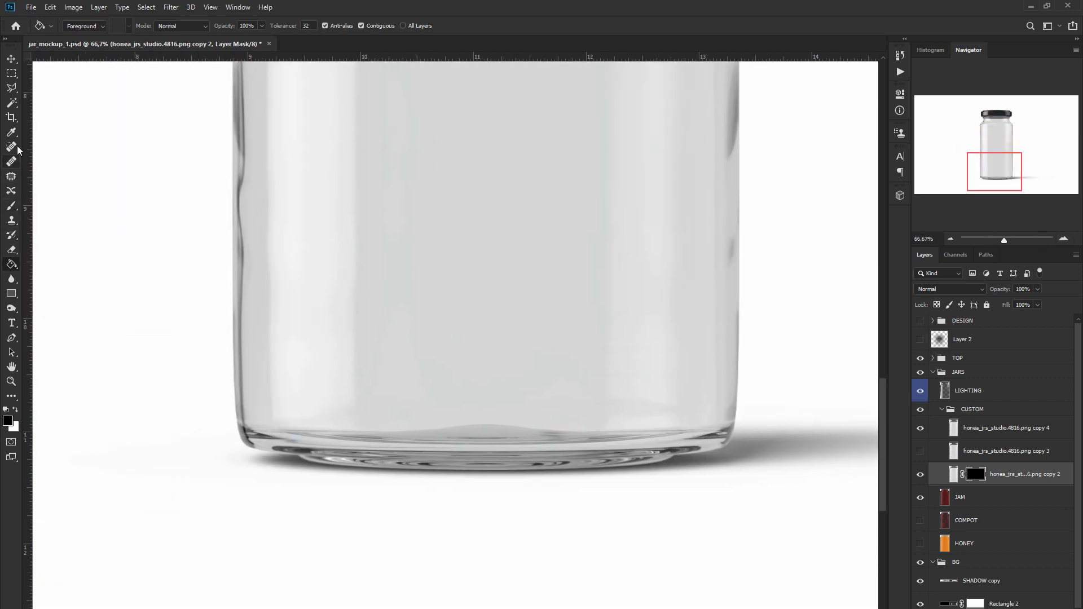
{"action": "left_click", "coordinate": [11, 87]}
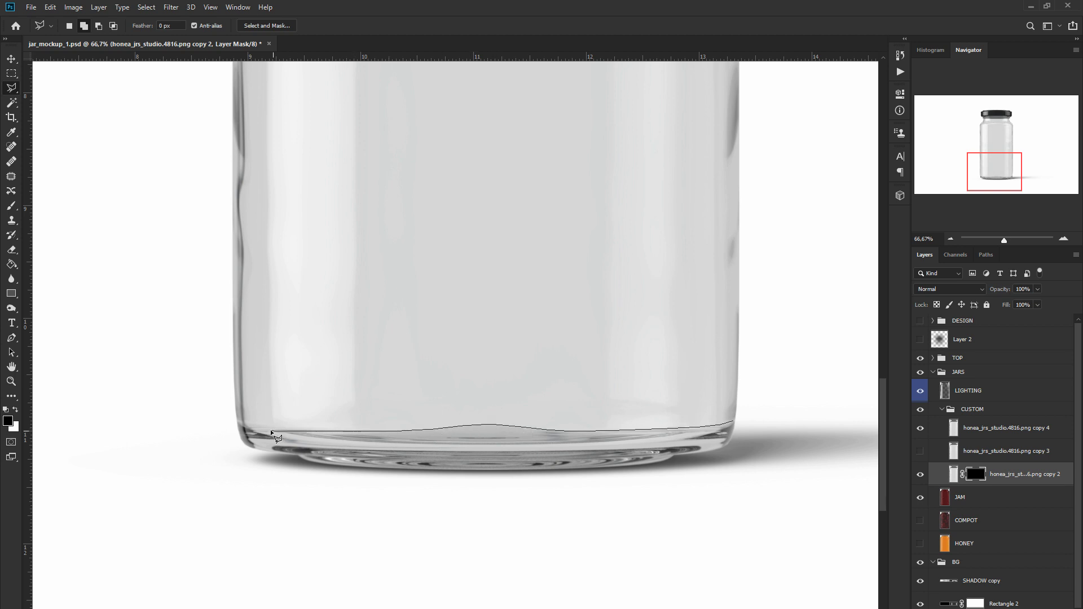
{"action": "left_click", "coordinate": [225, 490]}
{"action": "left_click", "coordinate": [356, 546]}
{"action": "left_click", "coordinate": [541, 560]}
{"action": "left_click", "coordinate": [777, 496]}
{"action": "left_click", "coordinate": [736, 421]}
Step: Hide the top glass copy, paint white into the mask at the jar bottom, then deselect
{"action": "left_click", "coordinate": [920, 428]}
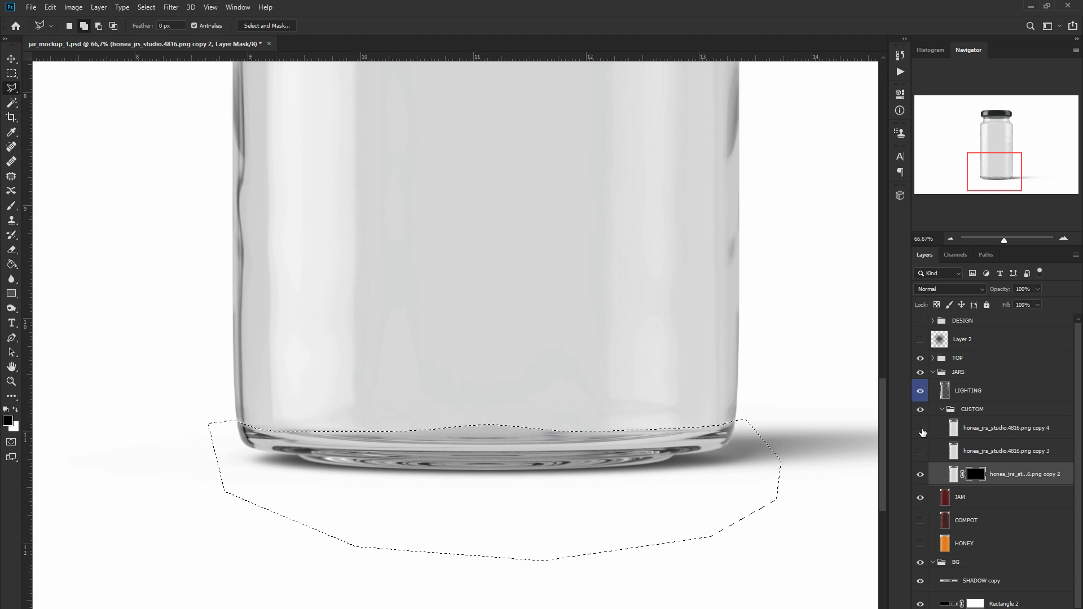
{"action": "left_click", "coordinate": [15, 411]}
{"action": "key", "text": "b"}
{"action": "left_click_drag", "start_coordinate": [237, 435], "coordinate": [654, 447]}
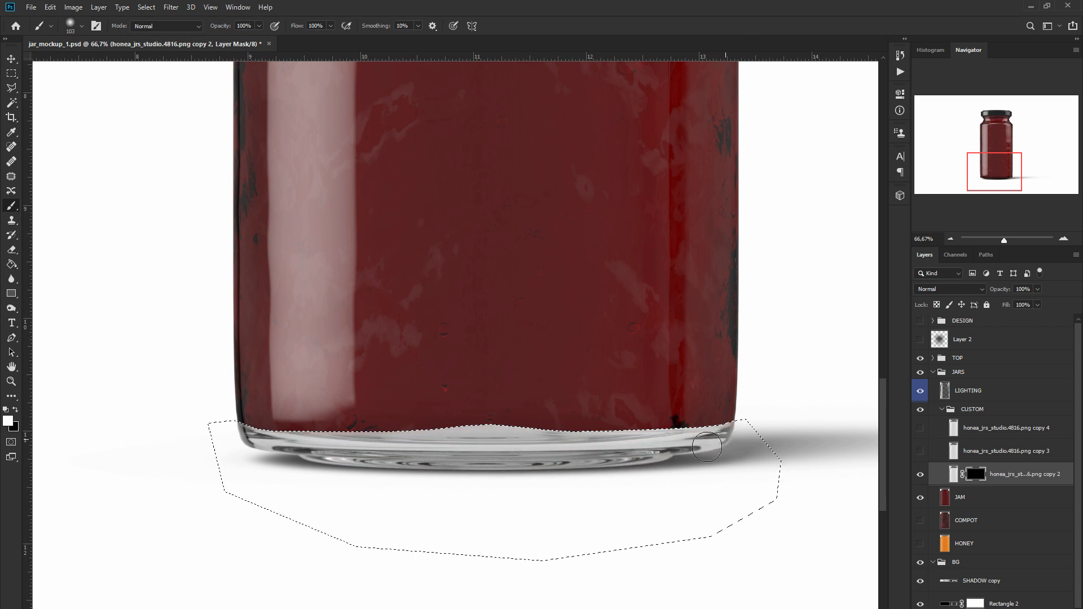
{"action": "key", "text": "ctrl+d"}
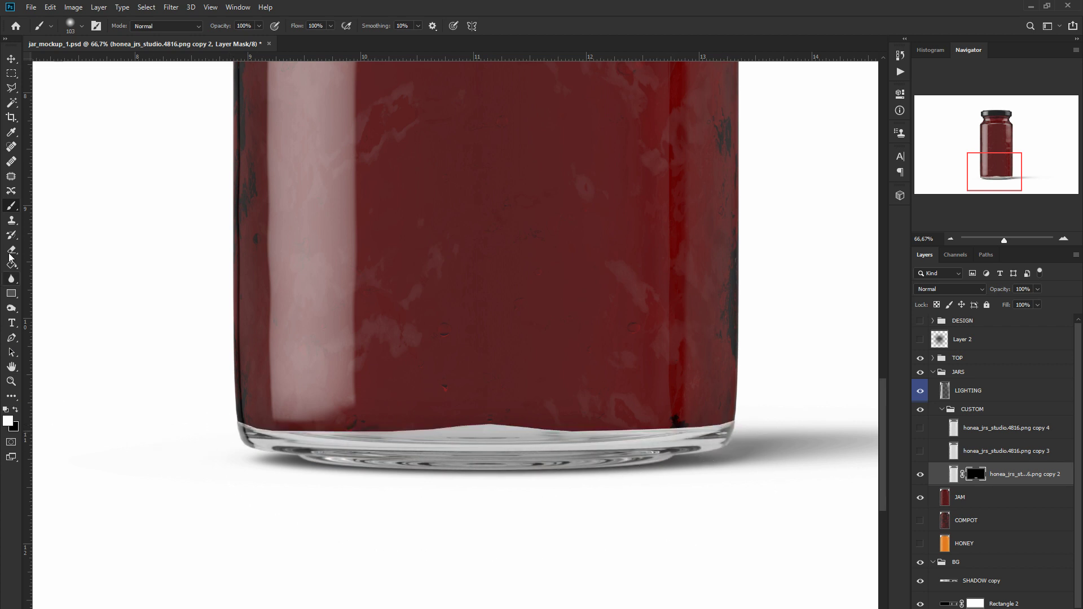
Step: Zoom out and brush glassy rims along the jar's sides
{"action": "left_click", "coordinate": [11, 278]}
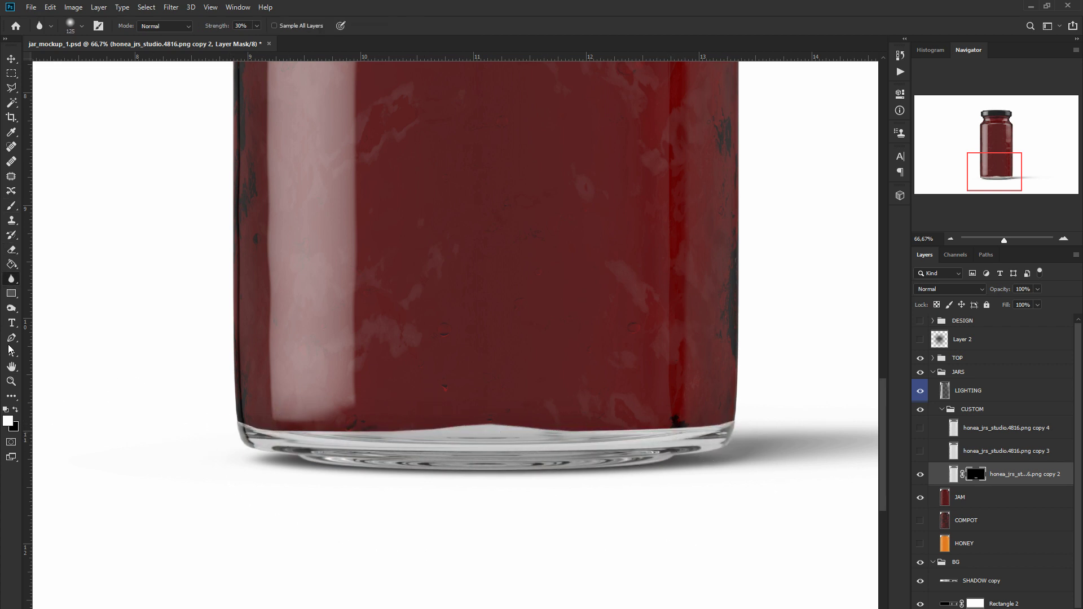
{"action": "key", "text": "b"}
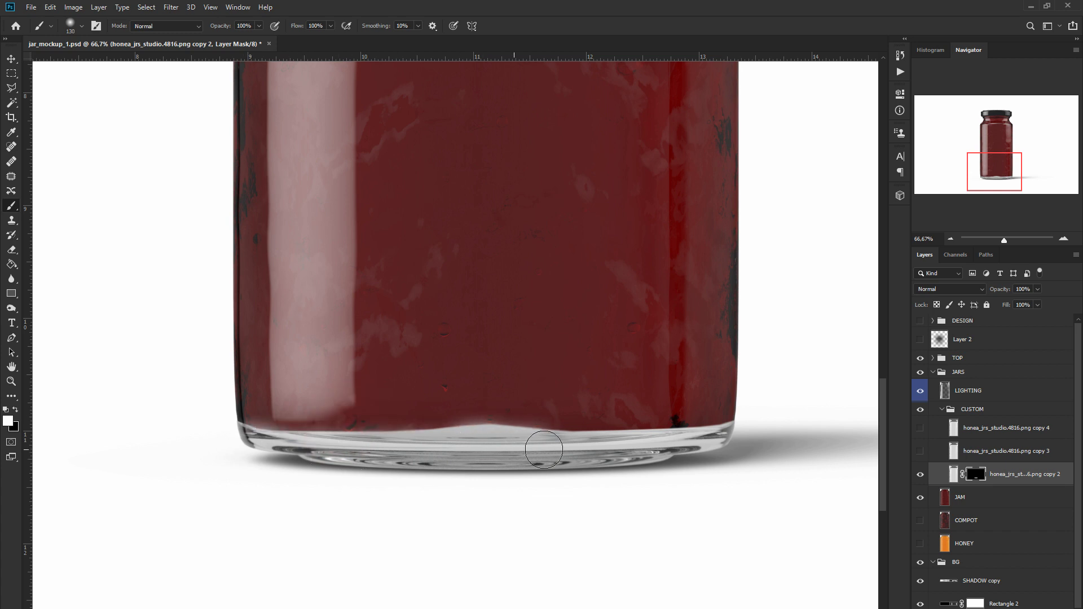
{"action": "key", "text": "ctrl+0"}
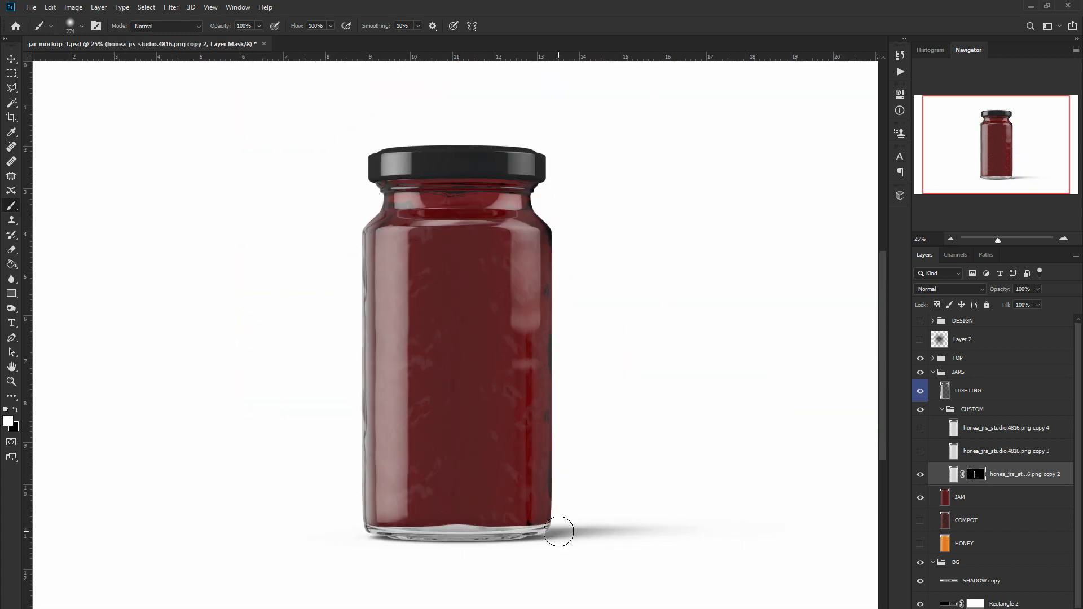
{"action": "mouse_move", "coordinate": [553, 529]}
{"action": "left_mouse_down"}
{"action": "mouse_move", "coordinate": [563, 218]}
{"action": "mouse_move", "coordinate": [544, 189]}
{"action": "mouse_move", "coordinate": [554, 524]}
{"action": "left_mouse_up"}
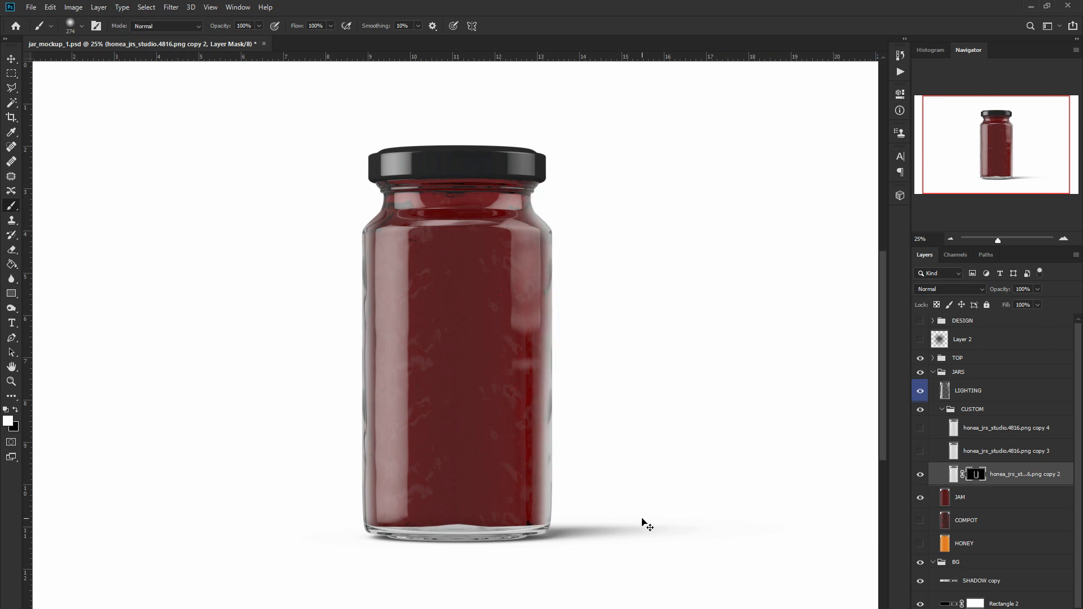
Step: Hide JAM and fill the DESIGN smart object with a green textured Pattern fill layer
{"action": "left_click", "coordinate": [920, 497]}
{"action": "double_click", "coordinate": [929, 416]}
{"action": "left_click", "coordinate": [919, 325]}
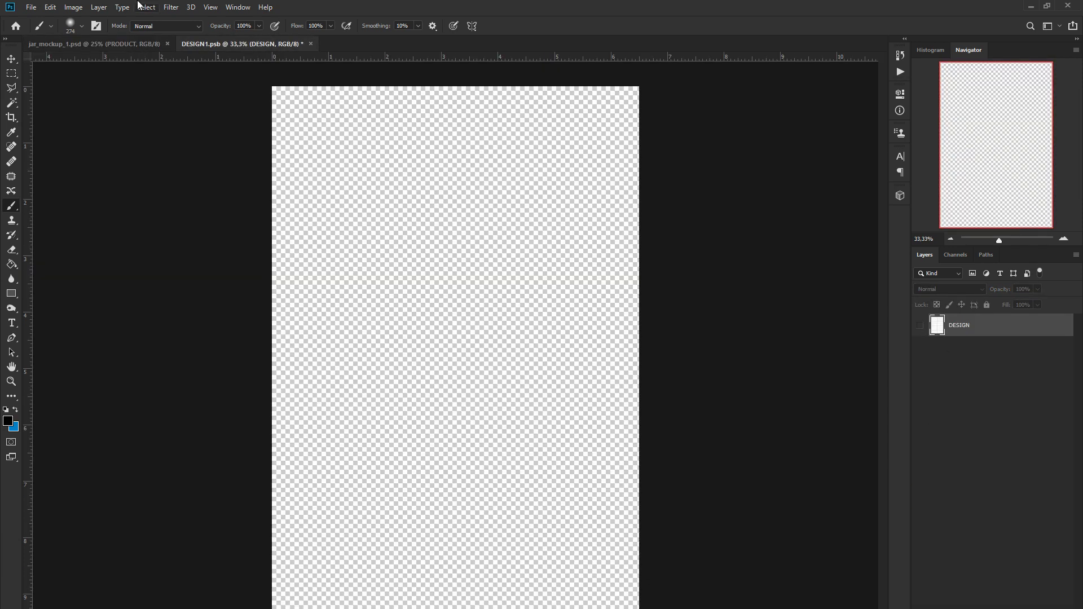
{"action": "left_click", "coordinate": [98, 7]}
{"action": "left_click", "coordinate": [234, 167]}
{"action": "left_click", "coordinate": [649, 219]}
{"action": "key", "text": "ctrl+Tab"}
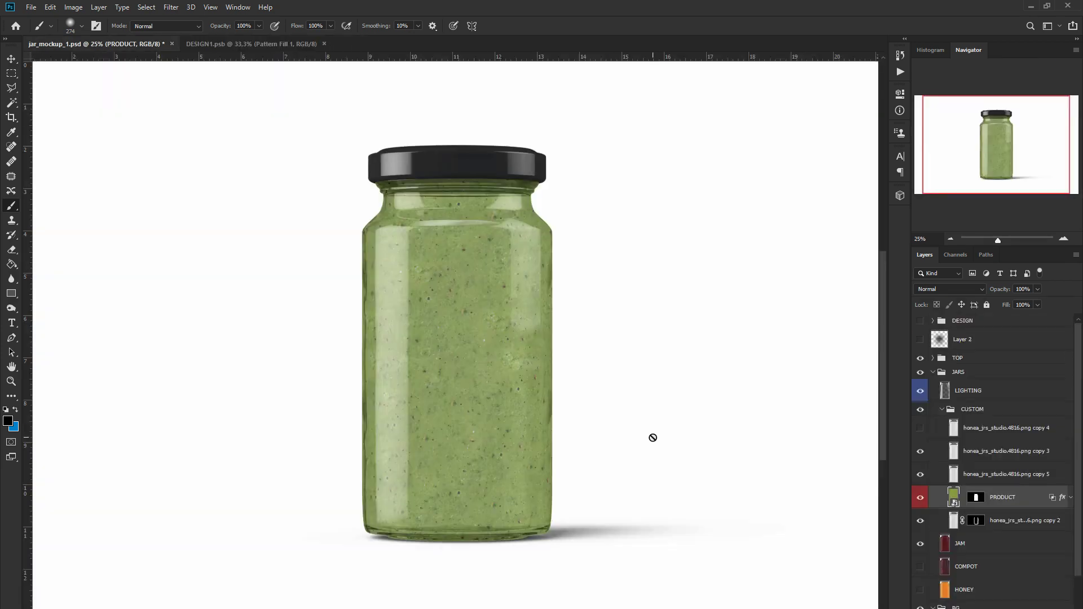
{"action": "key", "text": "ctrl+plus"}
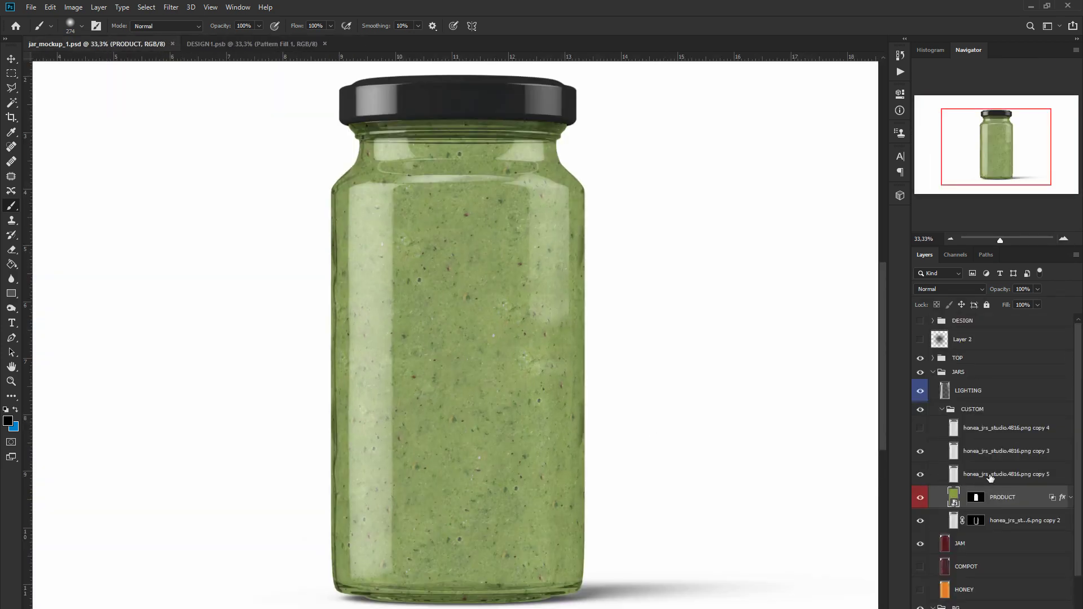
Step: Touch up the PRODUCT layer mask at the jar base with a smaller brush
{"action": "left_click", "coordinate": [979, 498]}
{"action": "scroll", "coordinate": [452, 451], "scroll_direction": "down", "scroll_amount": 2}
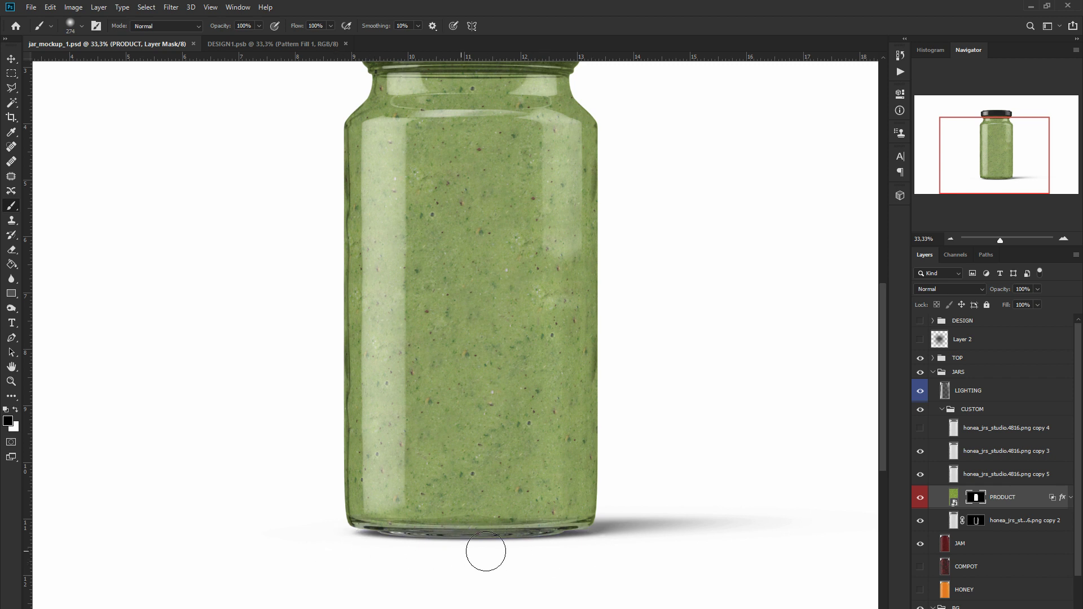
{"action": "left_click", "coordinate": [604, 540]}
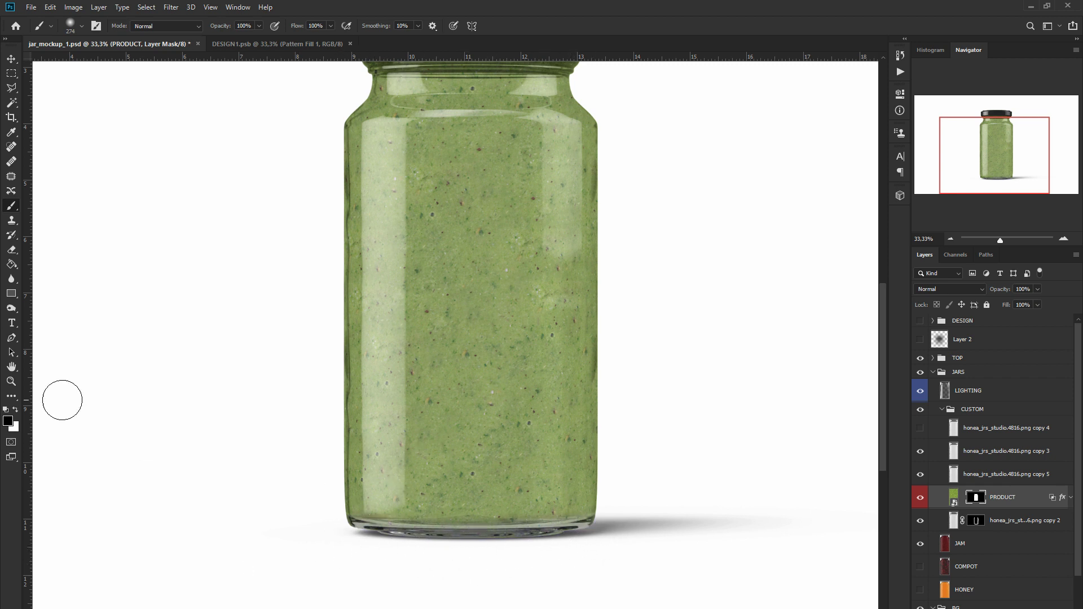
{"action": "left_click_drag", "start_coordinate": [395, 493], "coordinate": [429, 494]}
Step: Set the glass layer copy 5 opacity to 46%
{"action": "left_click", "coordinate": [1004, 474]}
{"action": "left_click", "coordinate": [1037, 288]}
{"action": "left_click_drag", "start_coordinate": [1042, 305], "coordinate": [1047, 304]}
{"action": "left_click", "coordinate": [920, 451]}
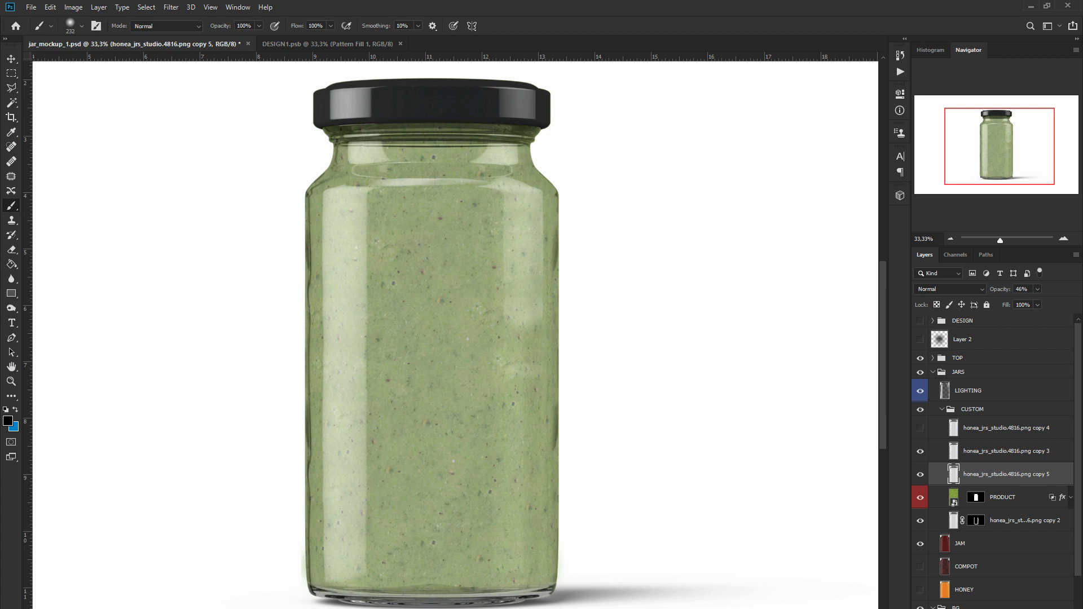
Step: Paint the glass mask with a large brush down the jar's centre to reveal more product
{"action": "key", "text": "d"}
{"action": "left_click_drag", "start_coordinate": [420, 292], "coordinate": [484, 304]}
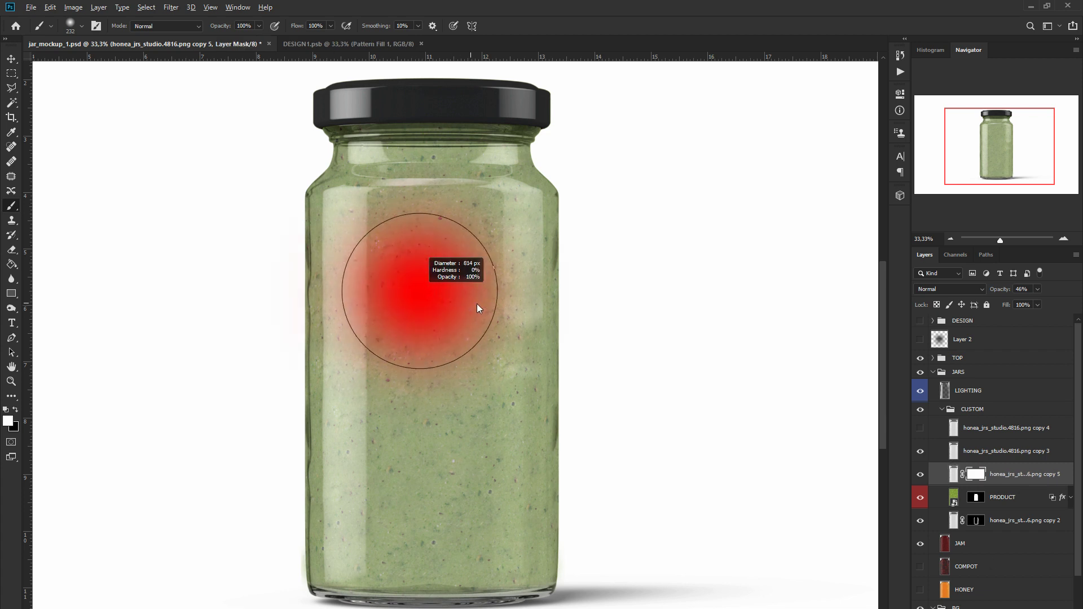
{"action": "left_click_drag", "start_coordinate": [430, 204], "coordinate": [437, 555]}
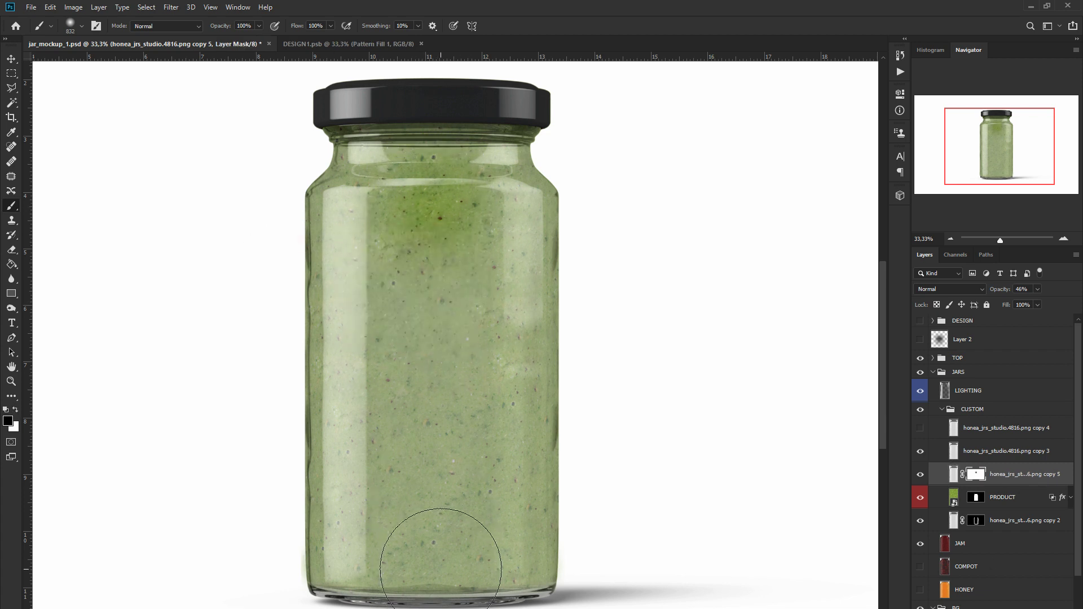
{"action": "left_click", "coordinate": [1063, 239]}
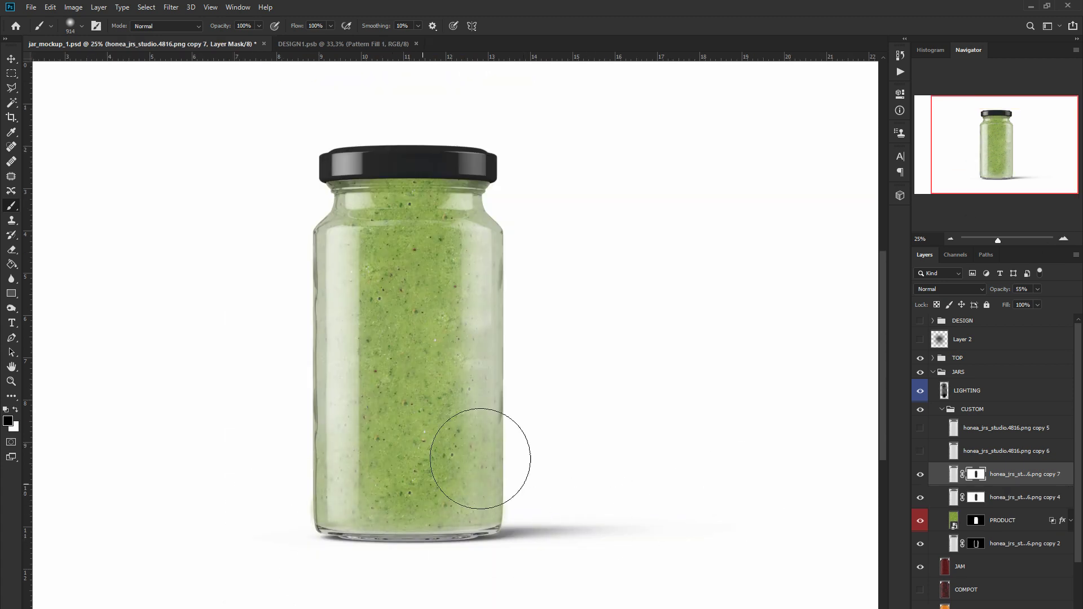
{"action": "key", "text": "x"}
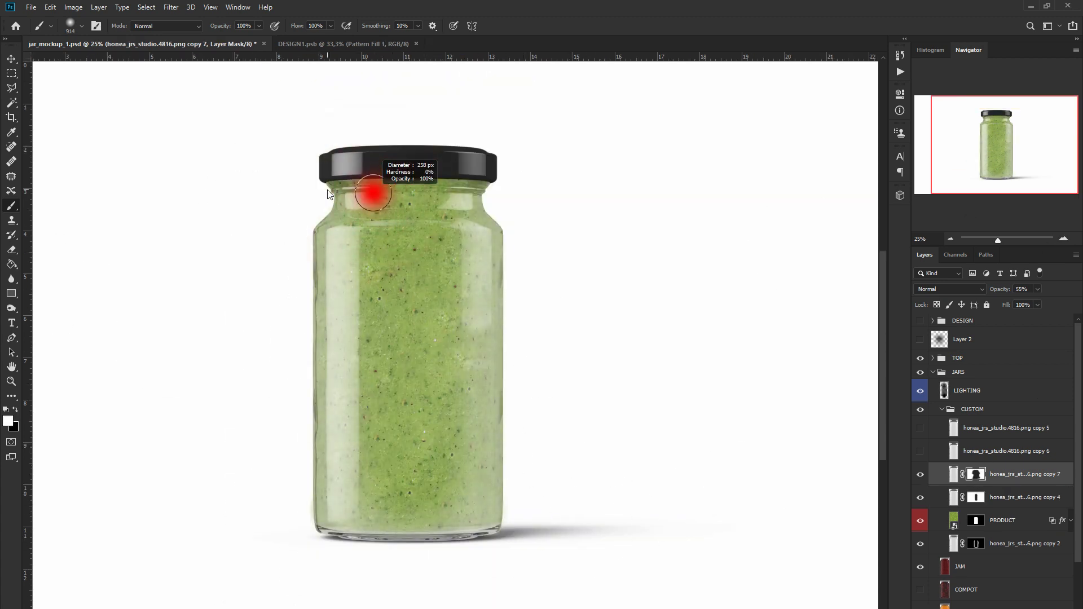
Step: Raise the glass layer's opacity slightly and add a Levels adjustment to copy 4
{"action": "left_click", "coordinate": [953, 474]}
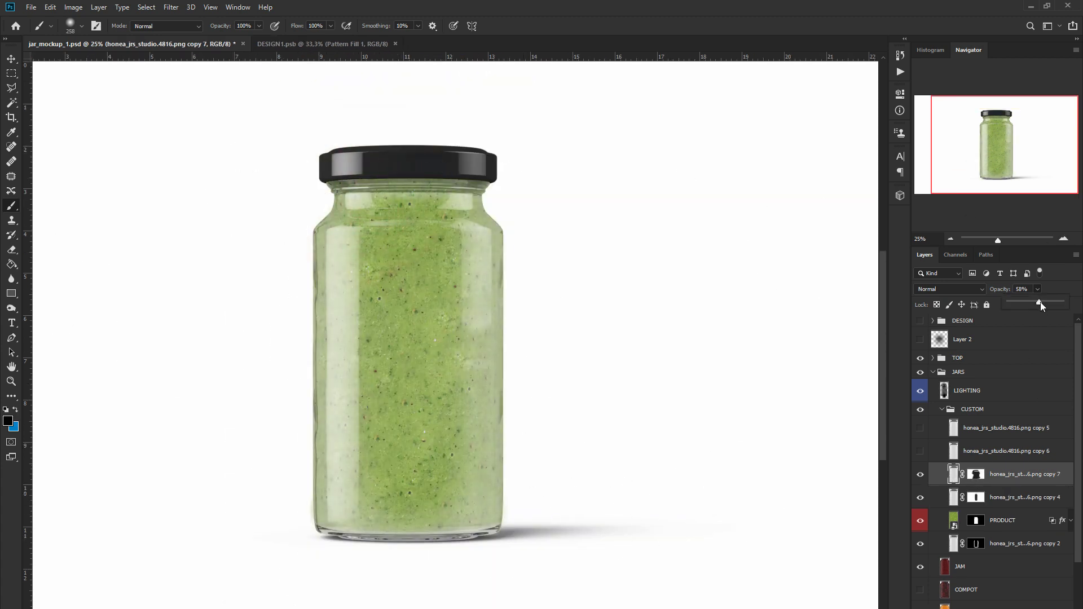
{"action": "left_click_drag", "start_coordinate": [1040, 302], "coordinate": [1043, 303]}
{"action": "left_click", "coordinate": [951, 237]}
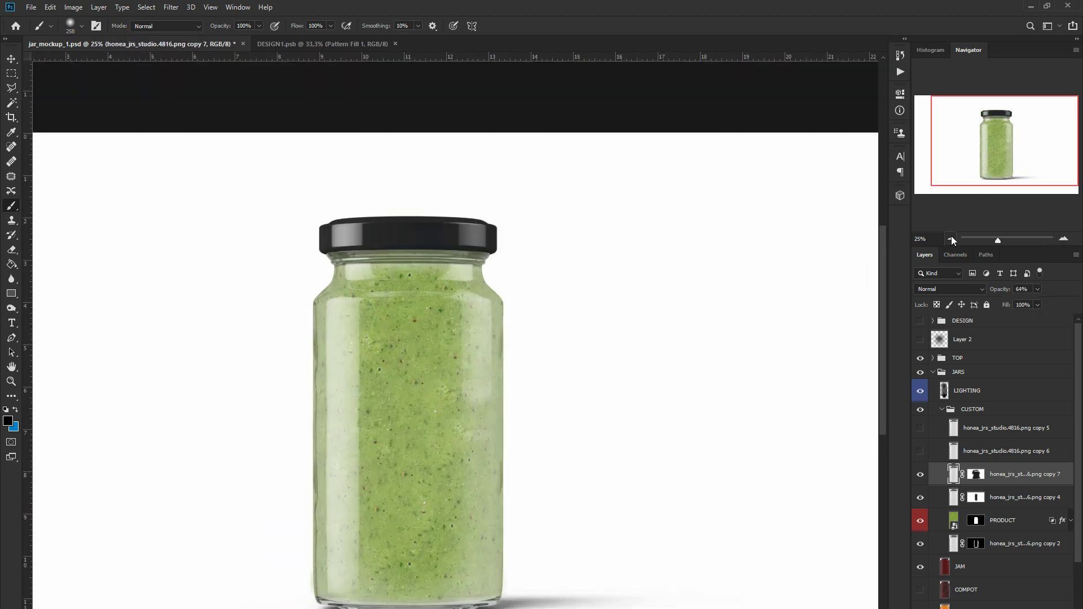
{"action": "left_click", "coordinate": [976, 497]}
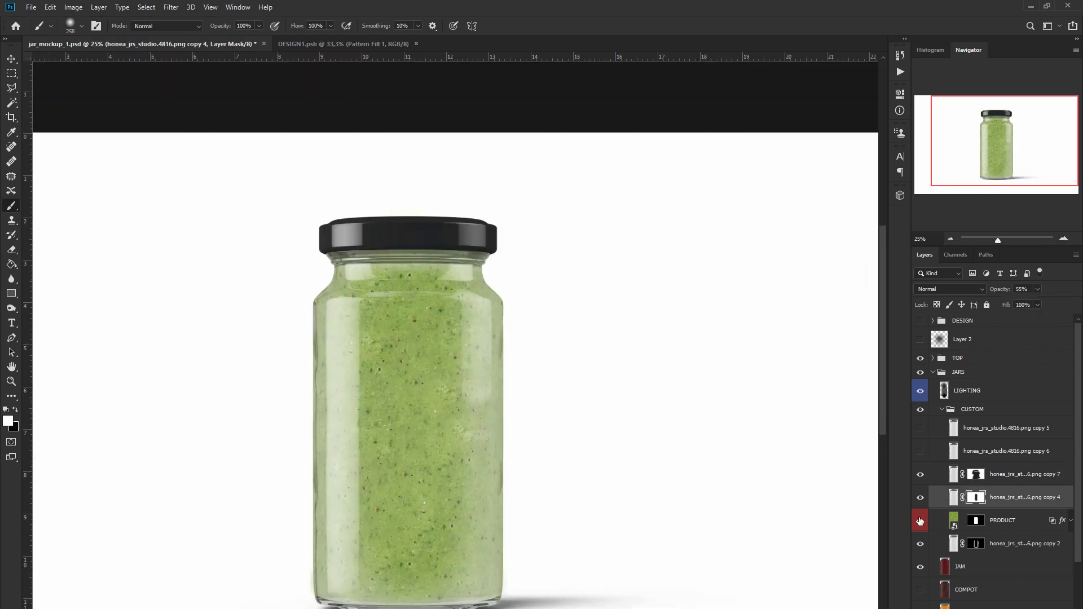
{"action": "left_click", "coordinate": [920, 498]}
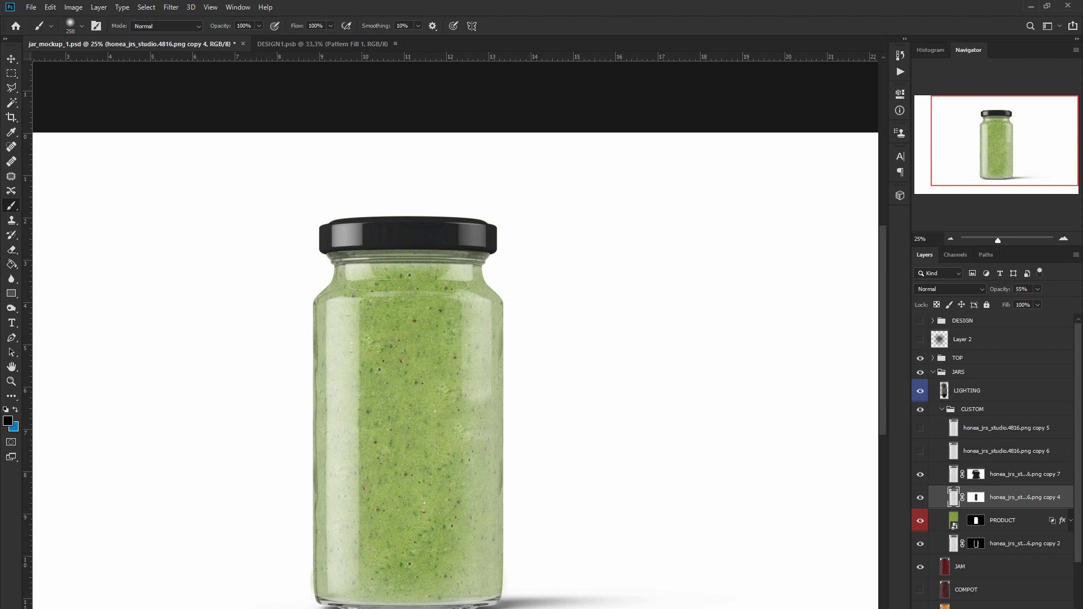
{"action": "left_click", "coordinate": [987, 604]}
Step: Clip the Levels layer to the glass and test darker highlights and midtones
{"action": "left_click", "coordinate": [1010, 506]}
{"action": "left_click", "coordinate": [802, 292]}
{"action": "left_click_drag", "start_coordinate": [873, 241], "coordinate": [857, 241]}
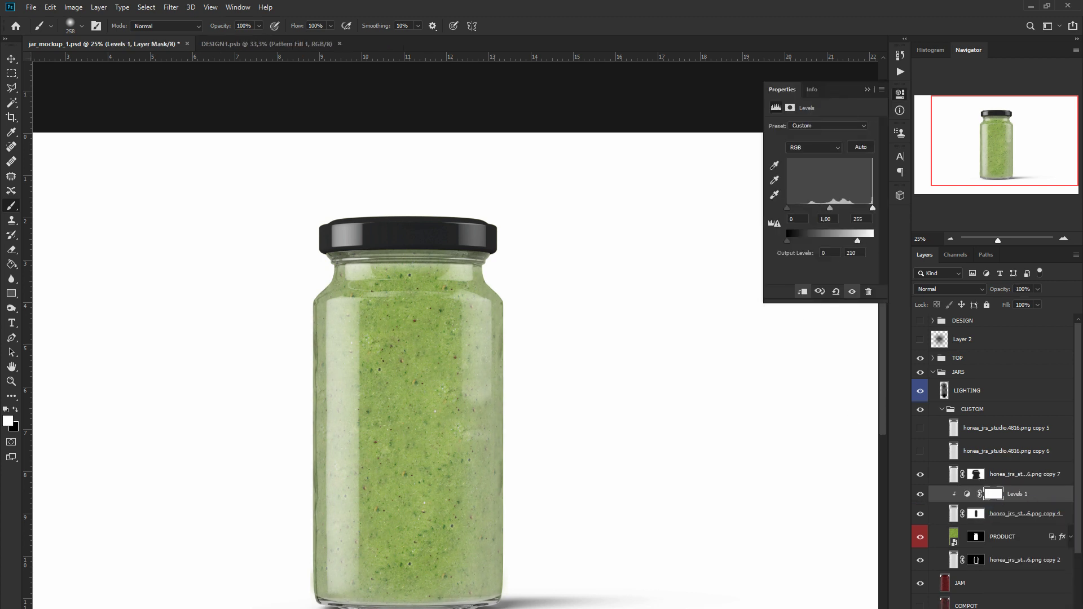
{"action": "scroll", "coordinate": [993, 451], "scroll_direction": "down", "scroll_amount": 3}
{"action": "left_click", "coordinate": [921, 377]}
{"action": "left_click", "coordinate": [967, 375]}
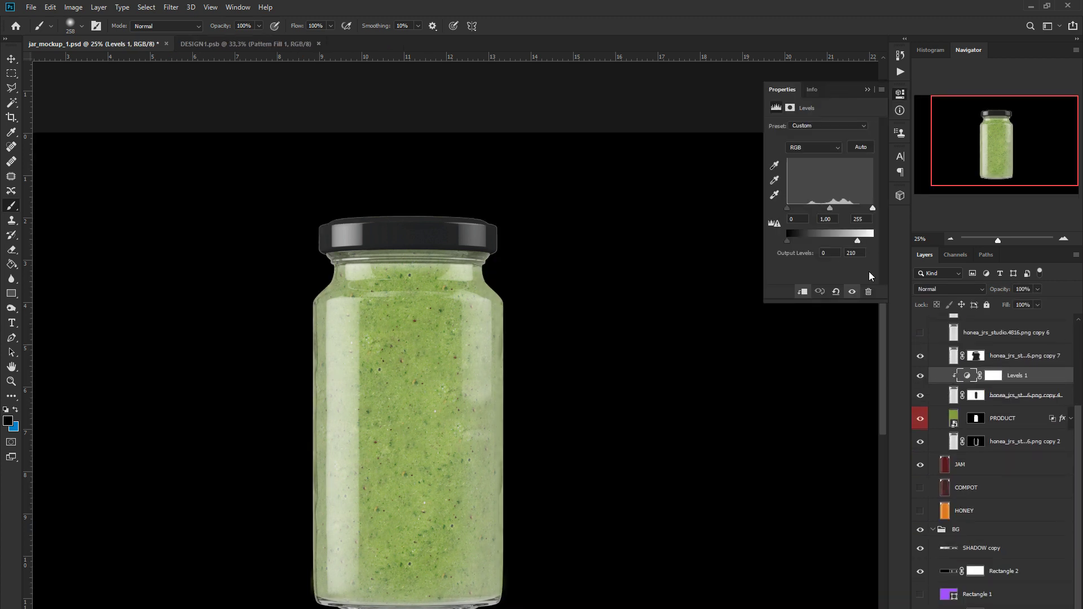
{"action": "mouse_move", "coordinate": [830, 208]}
{"action": "left_mouse_down"}
{"action": "mouse_move", "coordinate": [844, 208]}
{"action": "mouse_move", "coordinate": [861, 241]}
{"action": "mouse_move", "coordinate": [846, 209]}
{"action": "left_mouse_up"}
{"action": "left_click", "coordinate": [920, 376]}
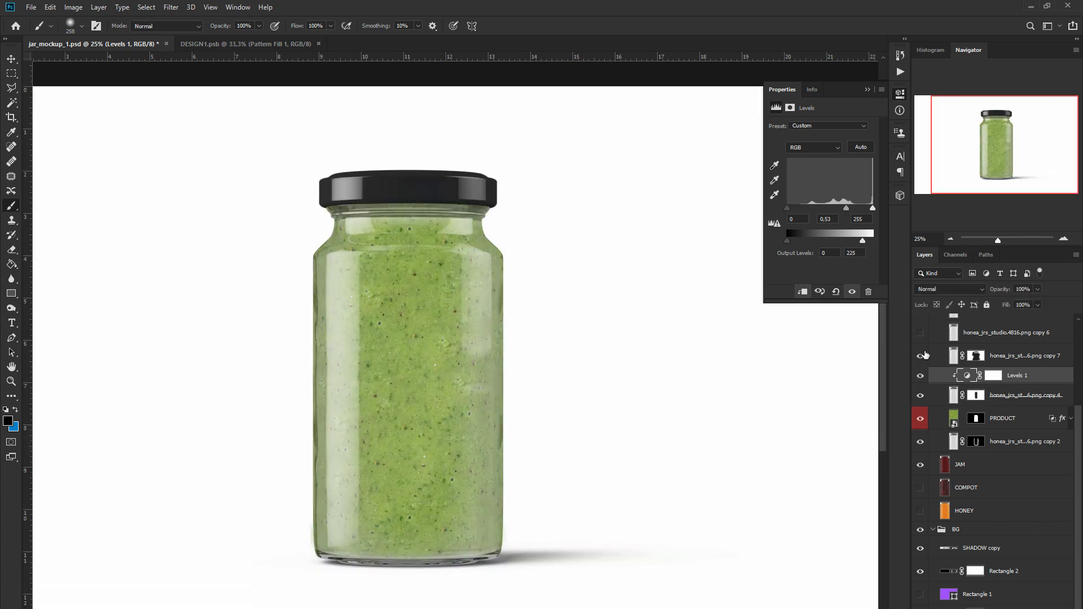
Step: Delete the trial Levels adjustment and the copy 7 glass layer
{"action": "right_click", "coordinate": [1029, 382]}
{"action": "left_click", "coordinate": [984, 384]}
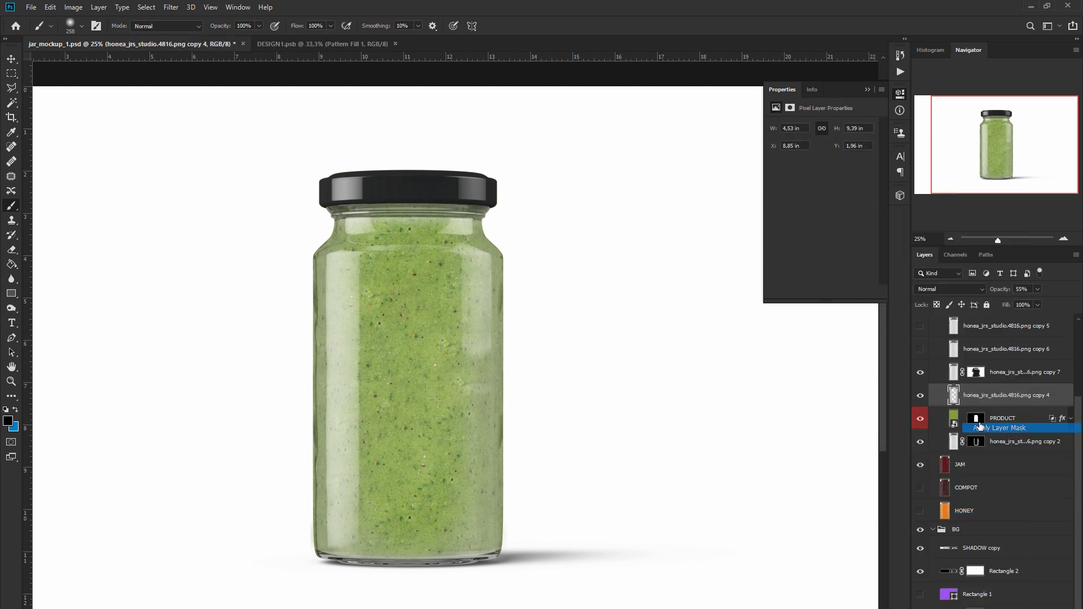
{"action": "right_click", "coordinate": [984, 384]}
{"action": "left_click", "coordinate": [852, 514]}
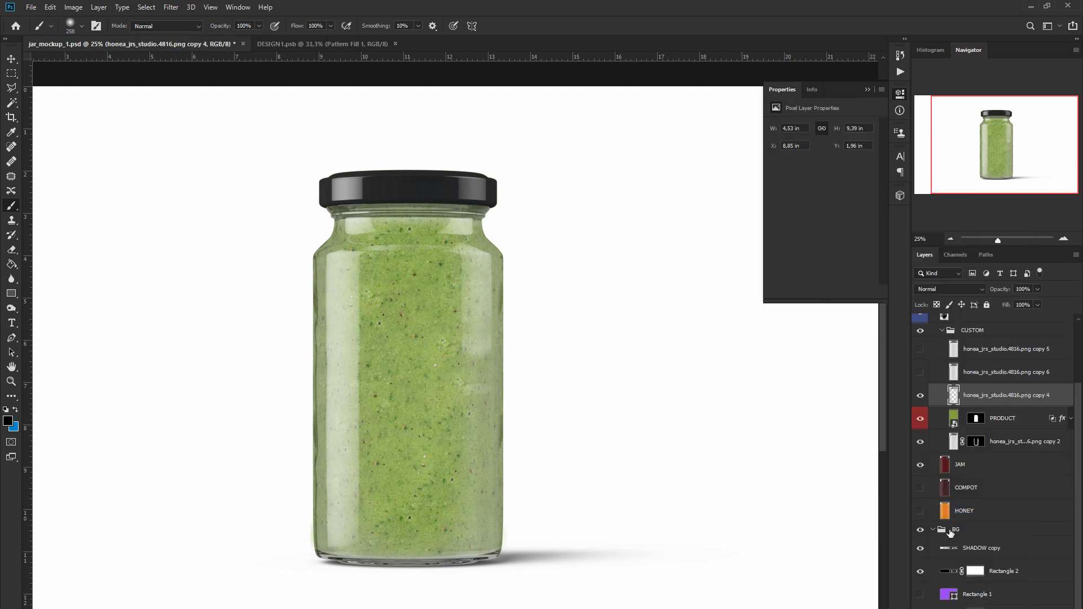
Step: Load the copy 4 and PRODUCT masks together as a selection
{"action": "left_click", "coordinate": [945, 512], "text": "ctrl"}
{"action": "left_click", "coordinate": [975, 417]}
{"action": "right_click", "coordinate": [975, 418]}
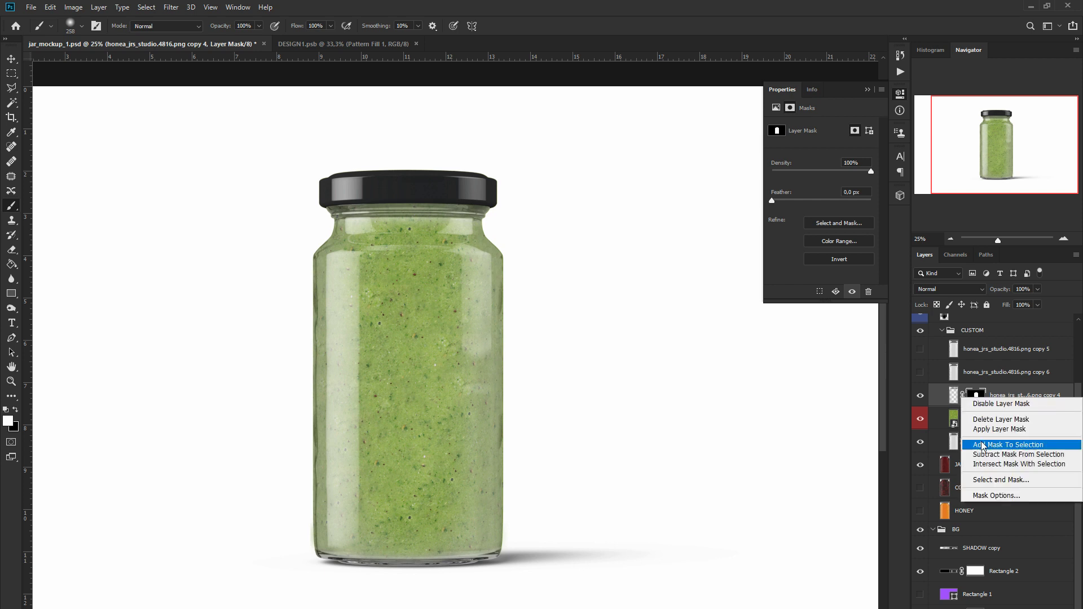
{"action": "left_click", "coordinate": [995, 442]}
{"action": "left_click", "coordinate": [954, 395]}
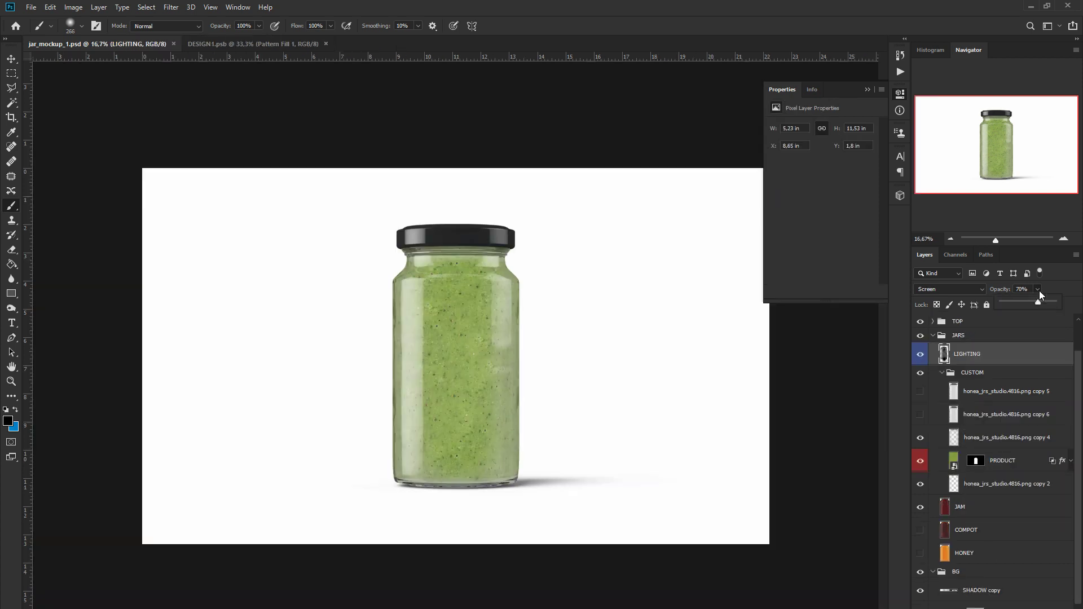
Step: Raise LIGHTING opacity, colour the lid's COLOR fill green, and show the DESIGN and Layer 2 label
{"action": "mouse_move", "coordinate": [1037, 289]}
{"action": "left_mouse_down"}
{"action": "mouse_move", "coordinate": [1030, 303]}
{"action": "mouse_move", "coordinate": [1048, 305]}
{"action": "left_mouse_up"}
{"action": "scroll", "coordinate": [933, 327], "scroll_direction": "up", "scroll_amount": 2}
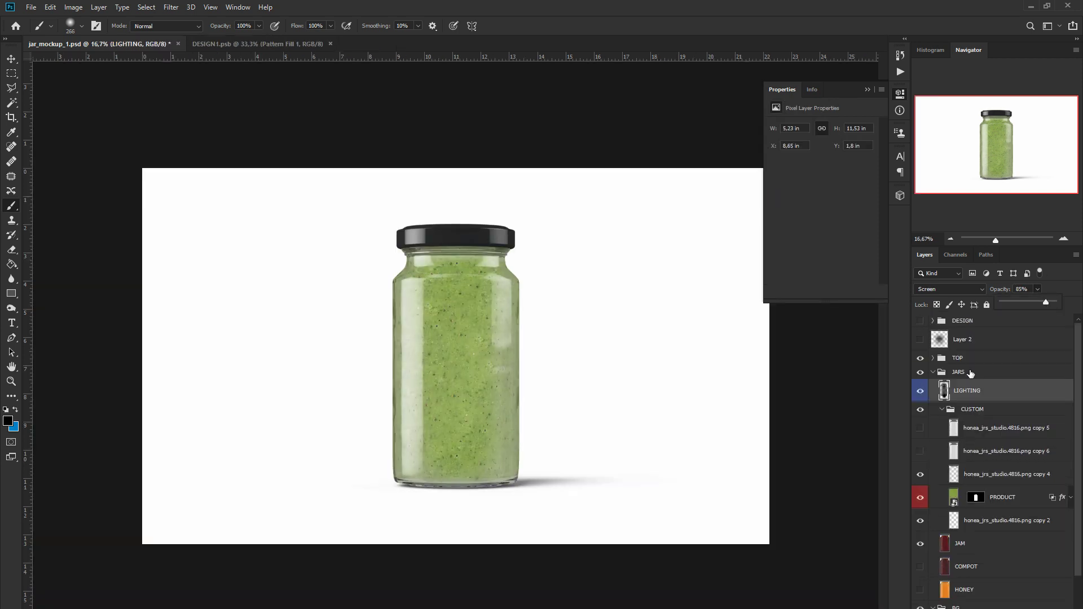
{"action": "left_click", "coordinate": [933, 357]}
{"action": "double_click", "coordinate": [963, 422]}
{"action": "left_click", "coordinate": [769, 377]}
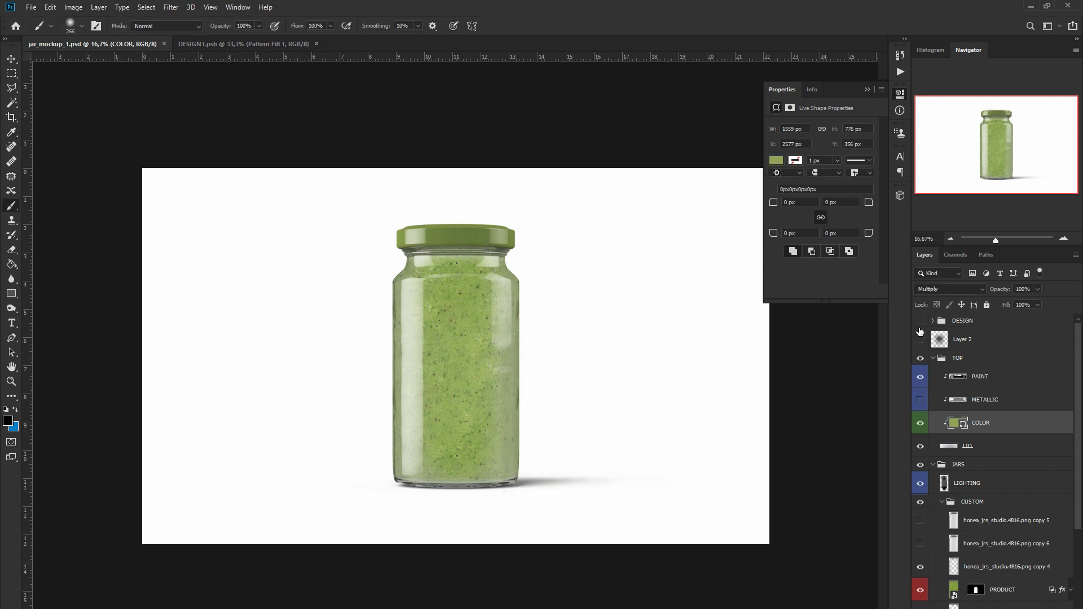
{"action": "left_click_drag", "start_coordinate": [920, 320], "coordinate": [919, 339]}
{"action": "left_click", "coordinate": [1062, 240]}
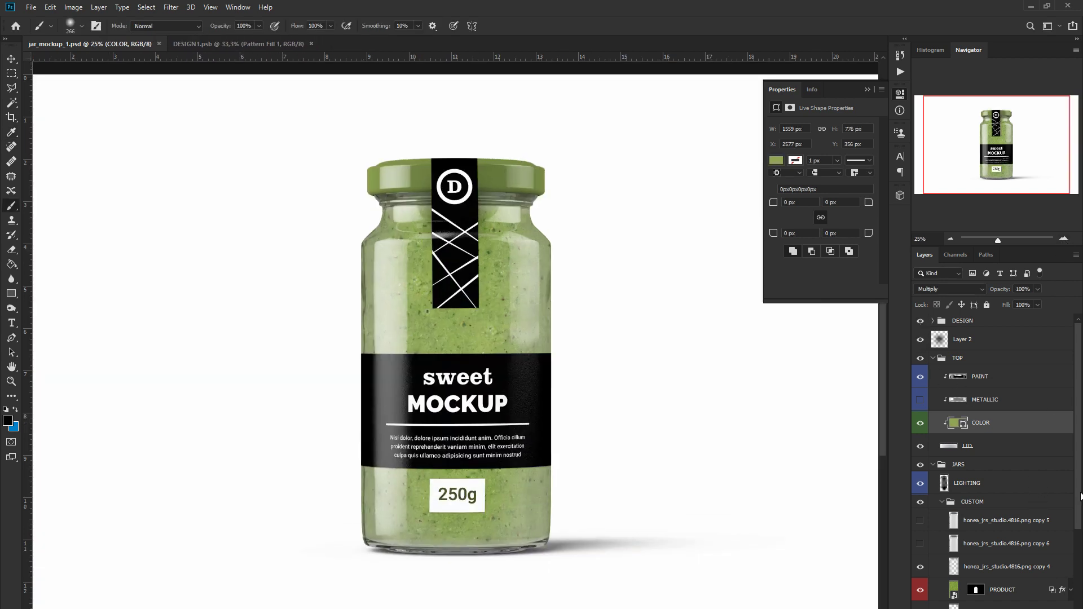
Step: Rename glass copy 4 to GLASS and copy 2 to BACK
{"action": "scroll", "coordinate": [963, 545], "scroll_direction": "down", "scroll_amount": 1}
{"action": "double_click", "coordinate": [1001, 549]}
{"action": "type", "text": "GR"}
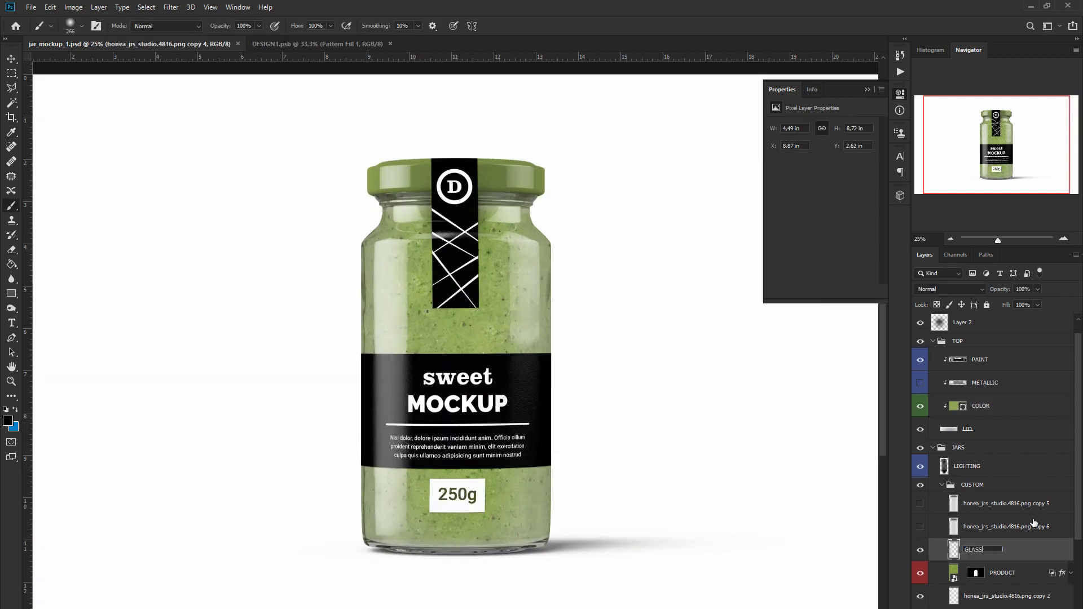
{"action": "key", "text": "Return"}
{"action": "double_click", "coordinate": [1009, 599]}
{"action": "type", "text": "BACK"}
{"action": "key", "text": "Return"}
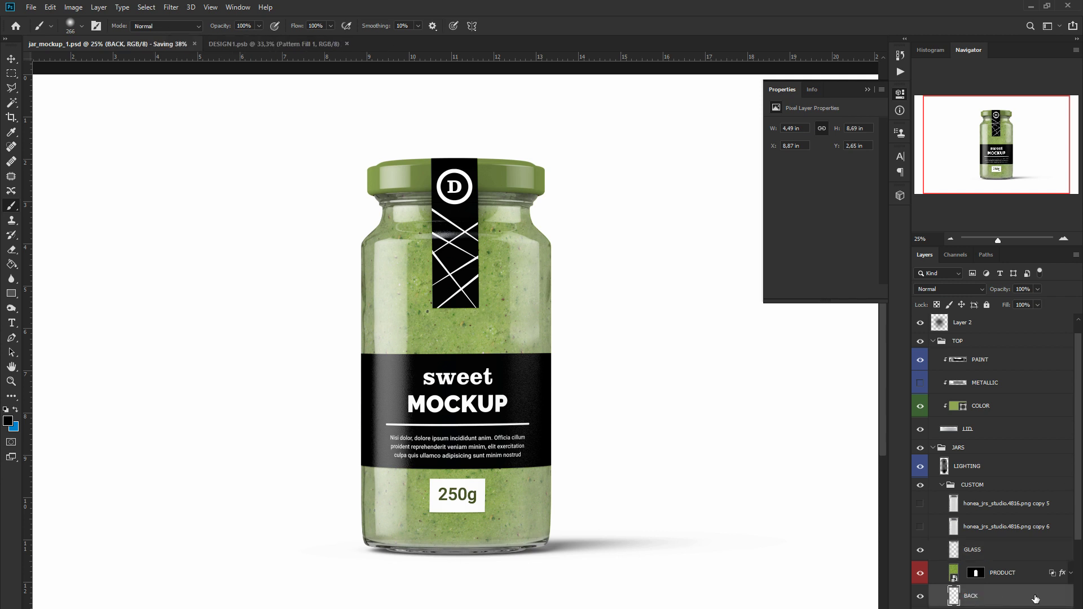
{"action": "left_click", "coordinate": [991, 555]}
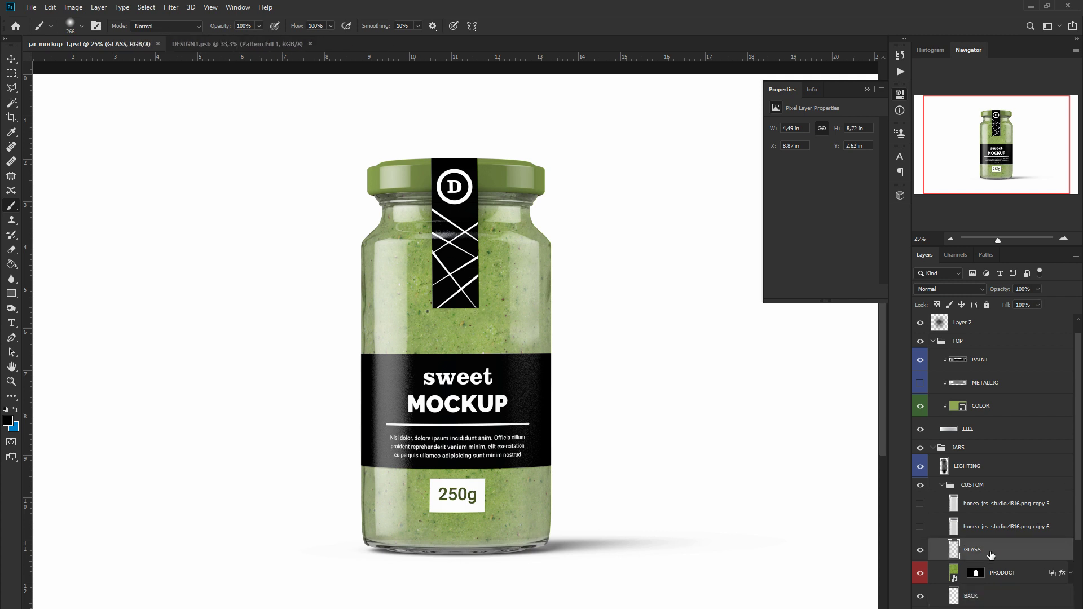
{"action": "left_click", "coordinate": [11, 279]}
{"action": "key", "text": "alt+comma"}
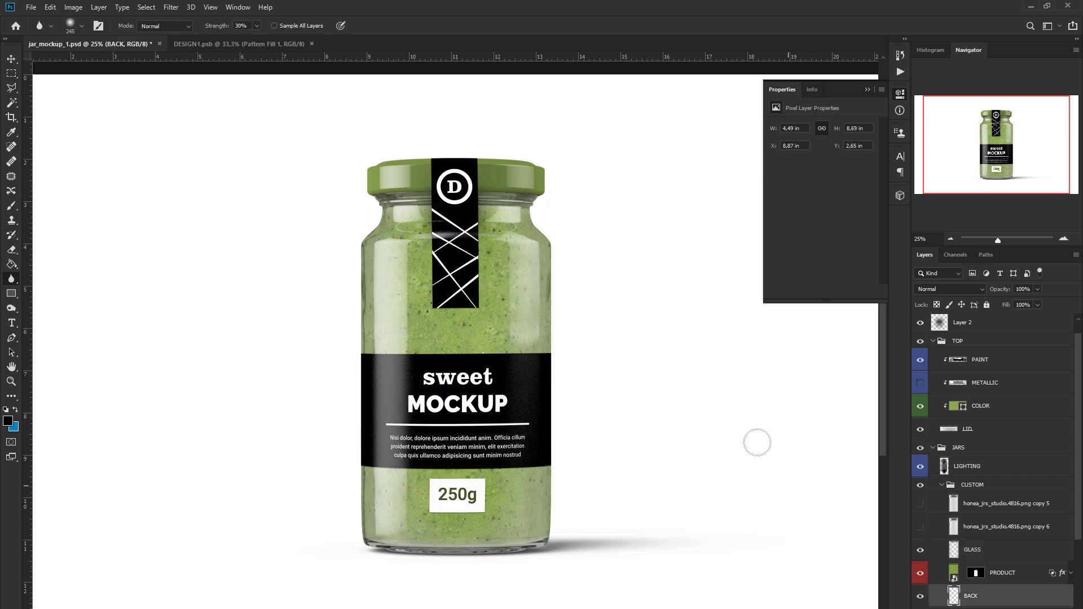
{"action": "scroll", "coordinate": [993, 479], "scroll_direction": "down", "scroll_amount": 3}
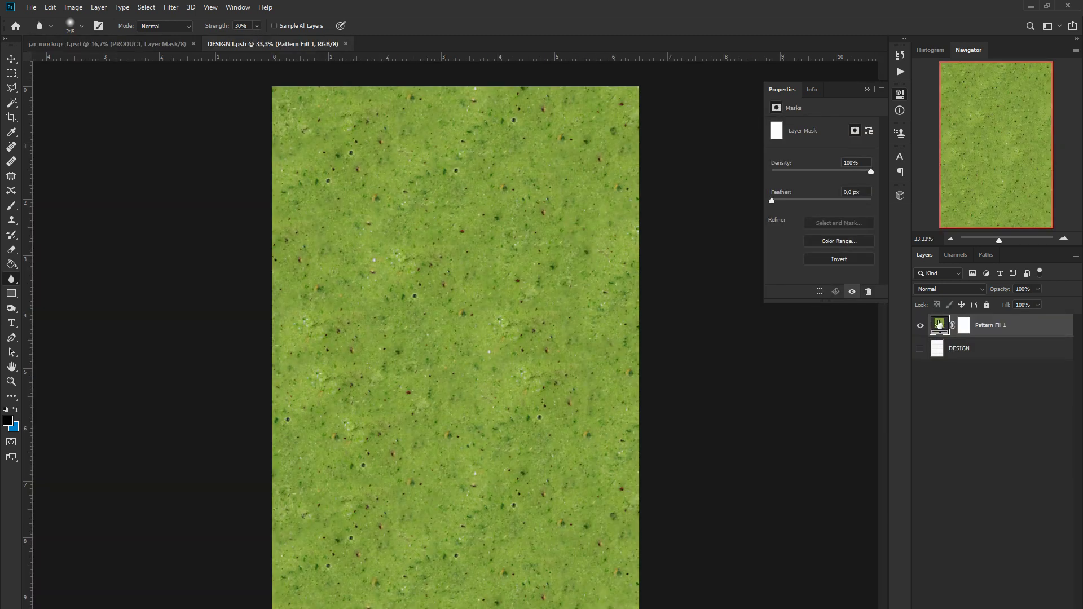
Step: Back in jar_mockup at 50%, delete the hidden glass copies 5 and 6
{"action": "left_click", "coordinate": [108, 44]}
{"action": "left_click", "coordinate": [1063, 239]}
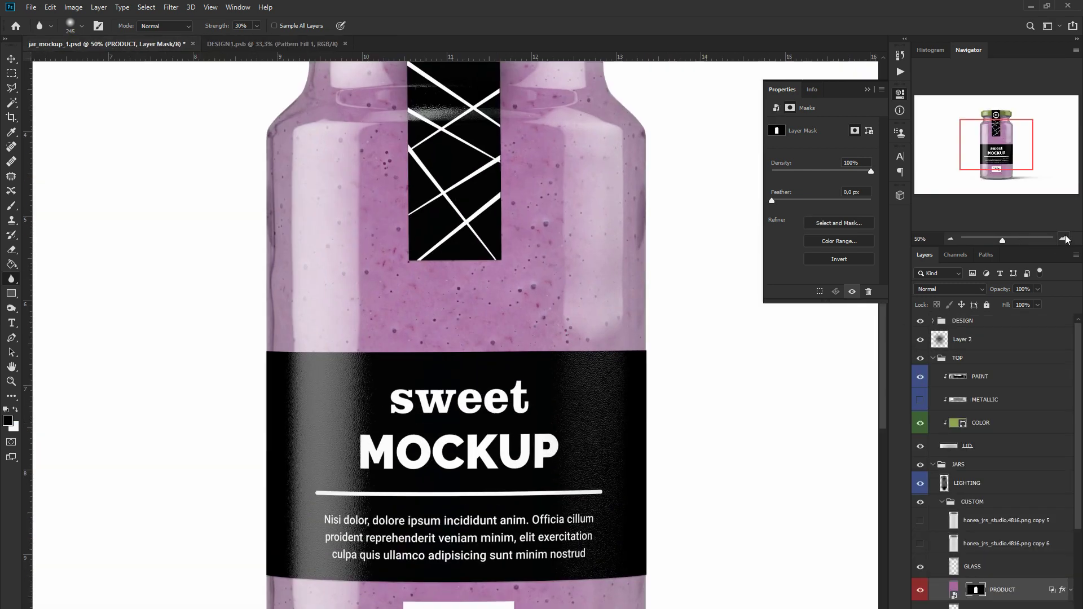
{"action": "left_click", "coordinate": [989, 520]}
{"action": "key", "text": "Delete"}
{"action": "key", "text": "Delete"}
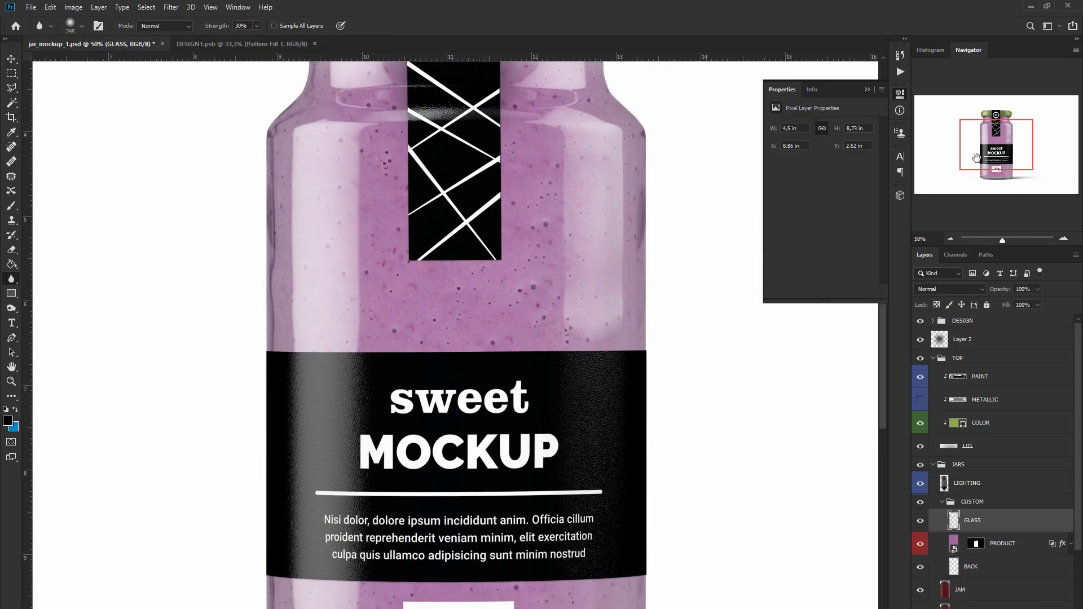
Step: Recolour the lid's COLOR fill to purple
{"action": "mouse_move", "coordinate": [976, 157]}
{"action": "left_mouse_down"}
{"action": "mouse_move", "coordinate": [981, 146]}
{"action": "mouse_move", "coordinate": [1013, 148]}
{"action": "mouse_move", "coordinate": [1013, 168]}
{"action": "mouse_move", "coordinate": [1012, 129]}
{"action": "left_mouse_up"}
{"action": "double_click", "coordinate": [955, 422]}
{"action": "left_click", "coordinate": [774, 378]}
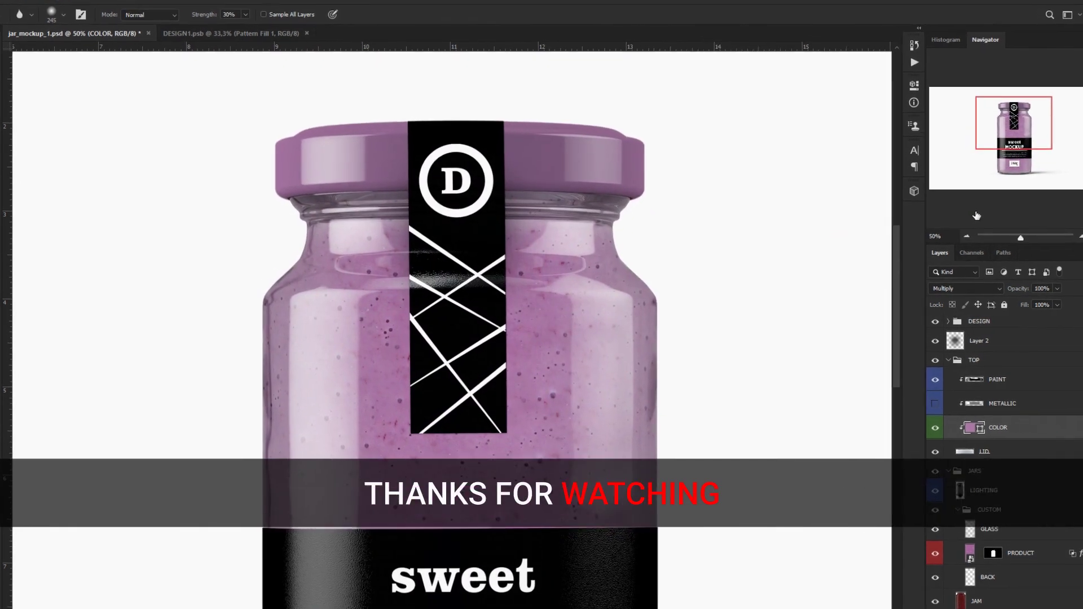